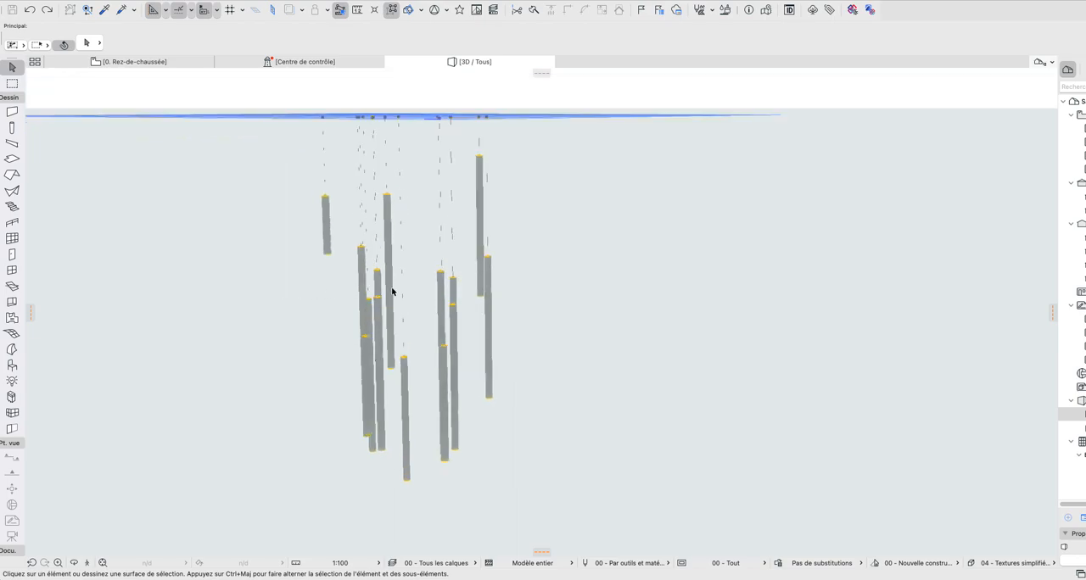
# Step: Select the hanging lamps object in the 3D view and open it in the PARAM-O editor
pyautogui.click(556, 98)
pyautogui.click(432, 181)
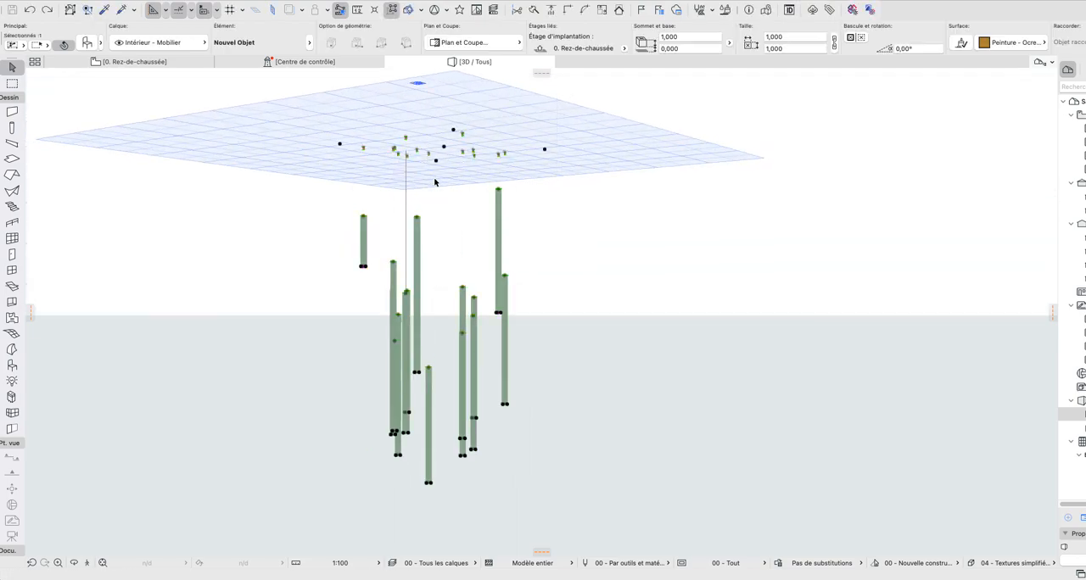
pyautogui.click(83, 1)
pyautogui.moveTo(163, 125)
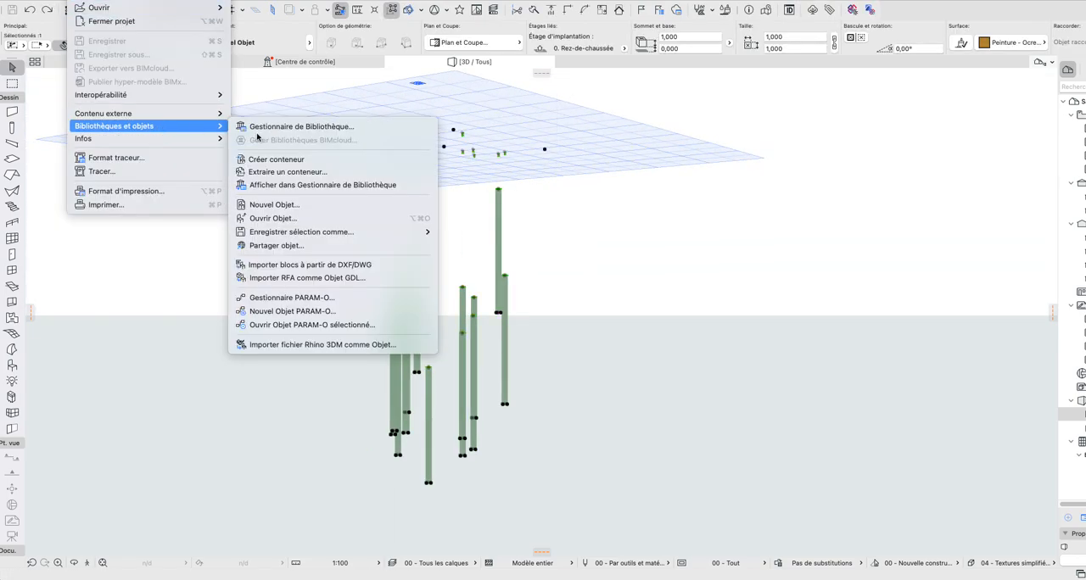
pyautogui.click(326, 325)
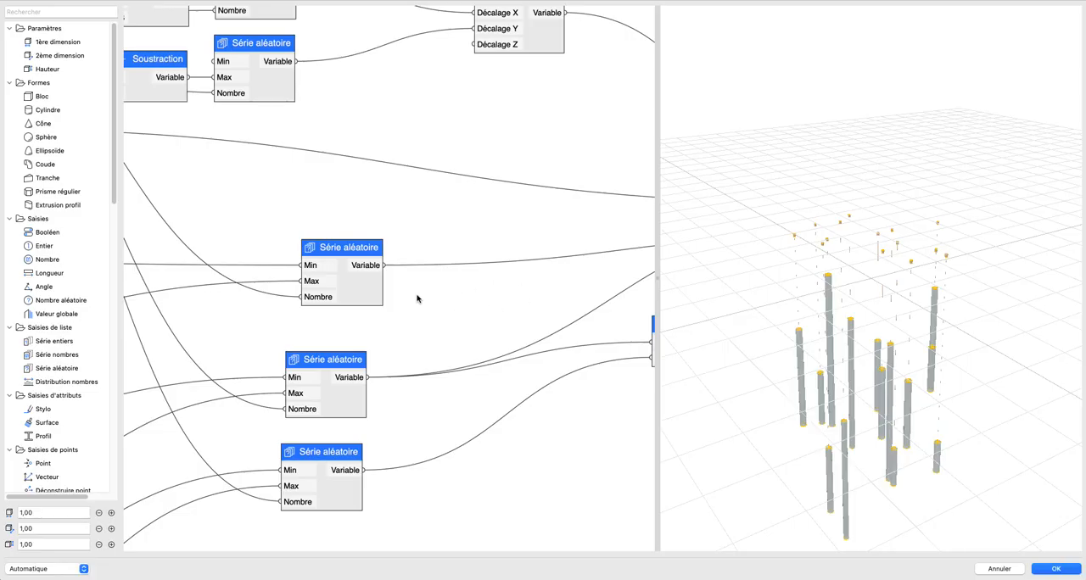
# Step: Delete all nodes of the existing PARAM-O script
pyautogui.scroll(-2, 417, 299)
pyautogui.scroll(-5, 424, 300)
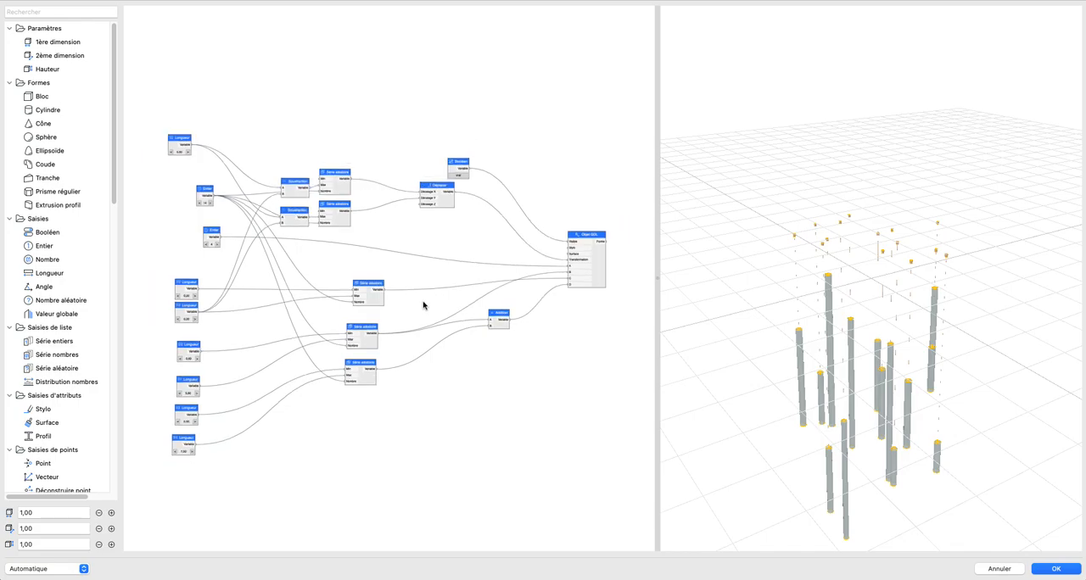
pyautogui.moveTo(888, 354); pyautogui.dragTo(798, 251)
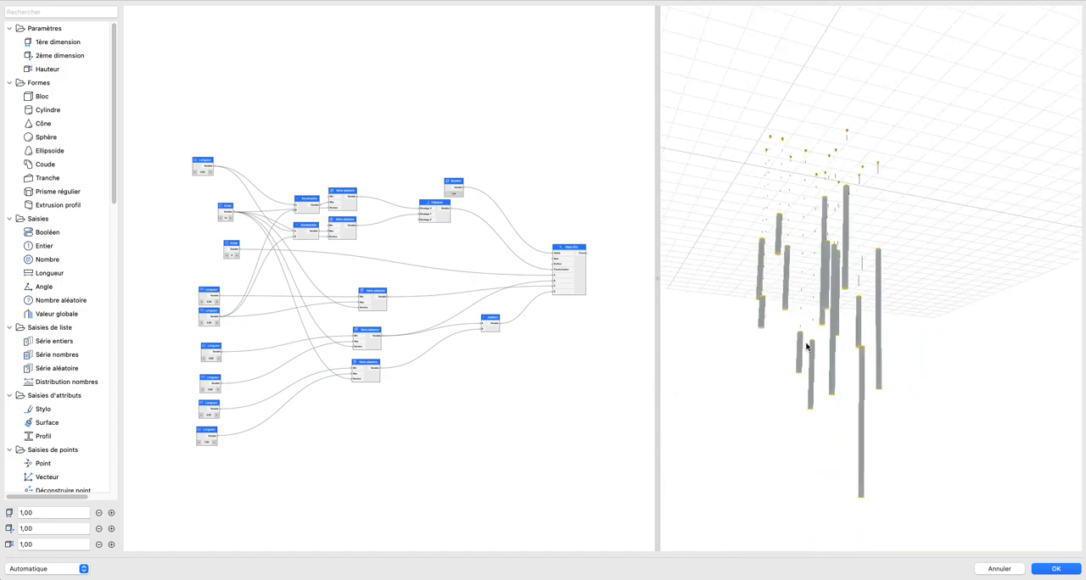
pyautogui.moveTo(822, 348); pyautogui.dragTo(830, 340)
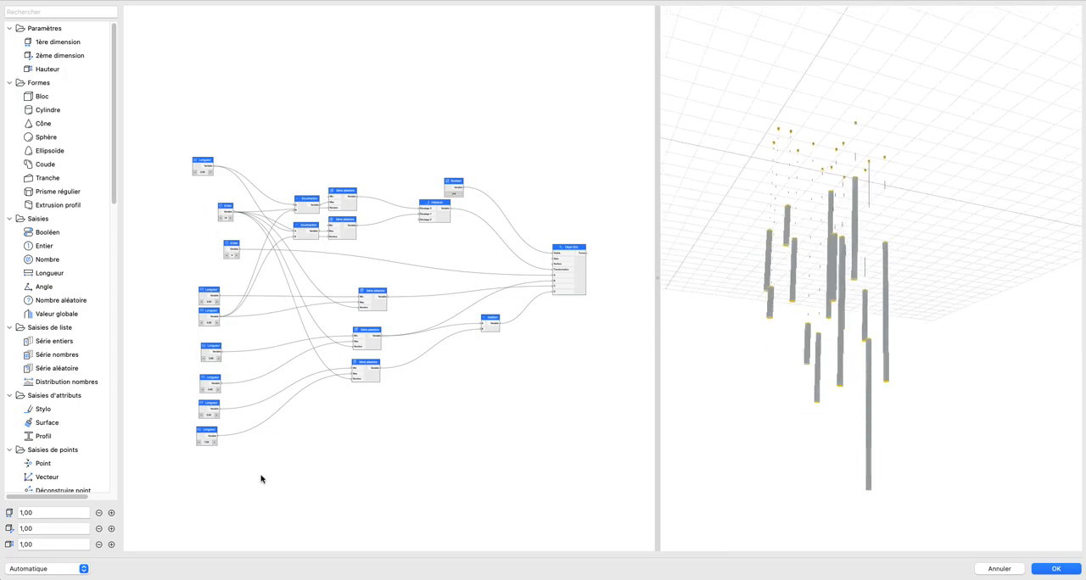
pyautogui.moveTo(162, 119); pyautogui.dragTo(276, 505)
pyautogui.click(301, 424)
pyautogui.moveTo(168, 121); pyautogui.dragTo(612, 501)
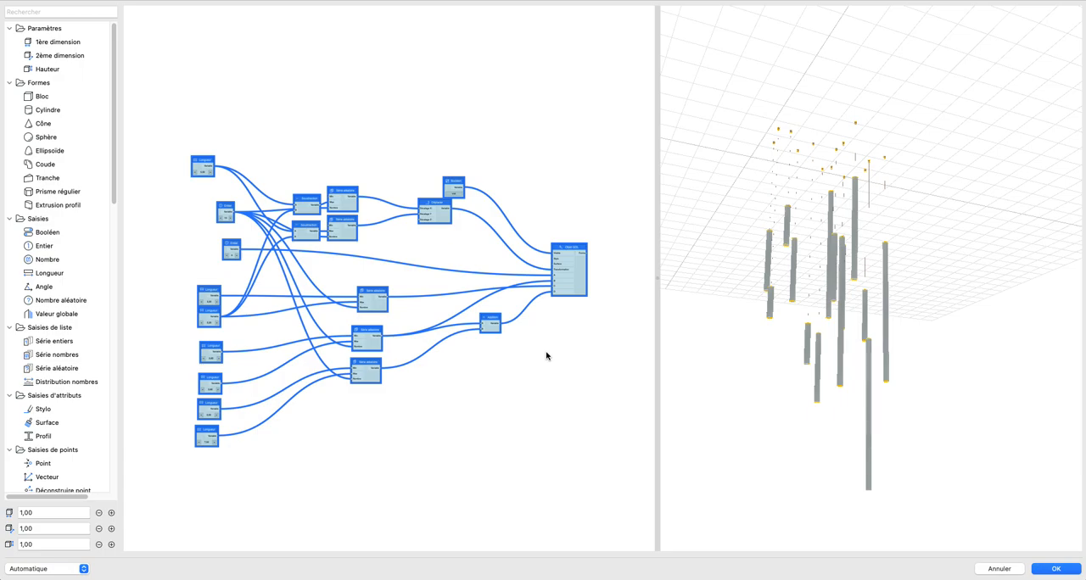
pyautogui.press('Delete')
# Step: Add an Objet GDL node to the empty script and assign the library object Suspension 26 to it
pyautogui.scroll(-10, 62, 339)
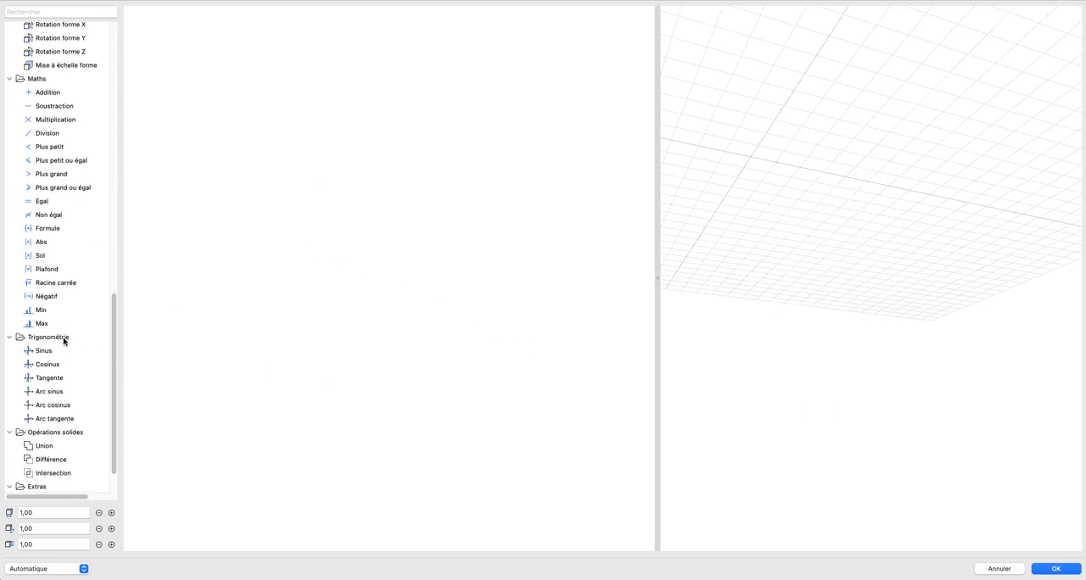
pyautogui.moveTo(51, 458); pyautogui.dragTo(412, 213)
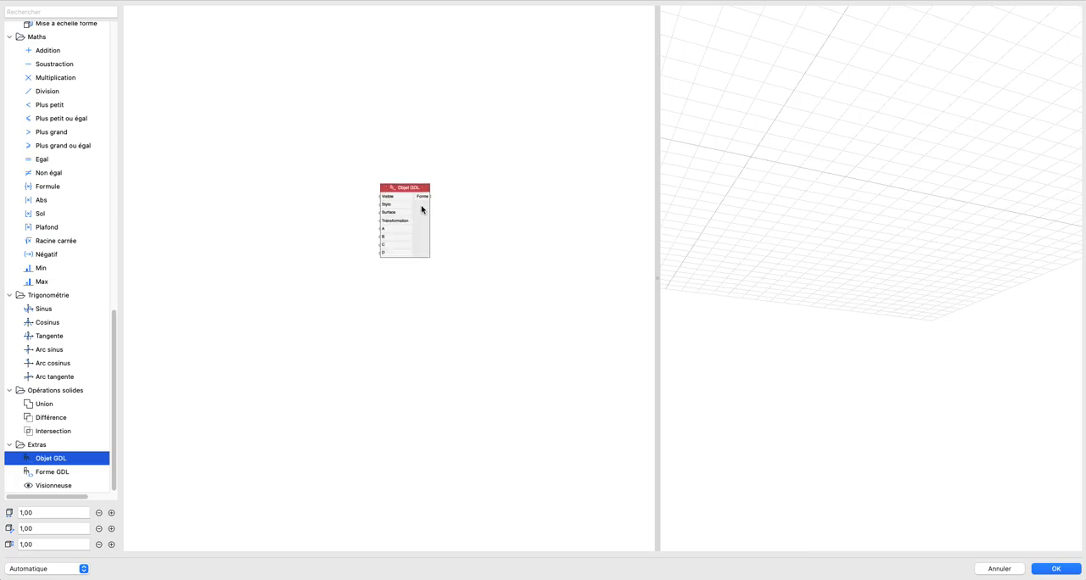
pyautogui.doubleClick(424, 221)
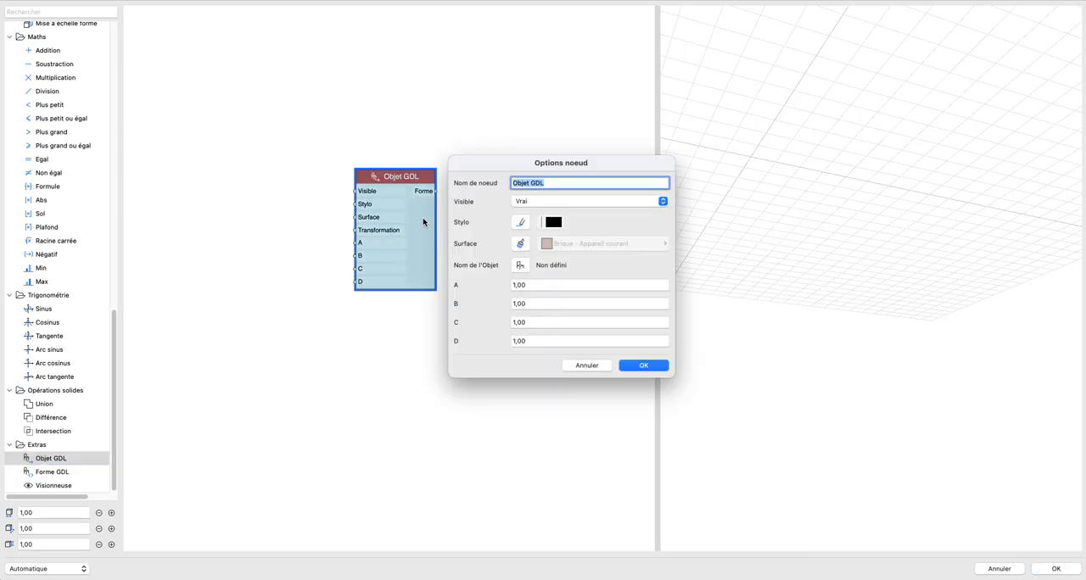
pyautogui.click(521, 264)
pyautogui.click(437, 174)
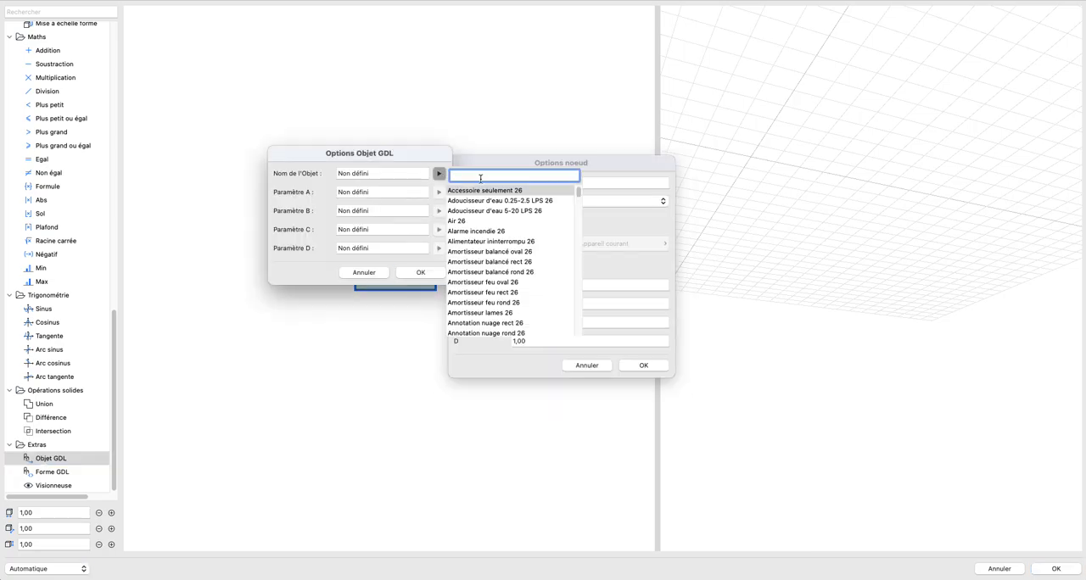
pyautogui.write('sus')
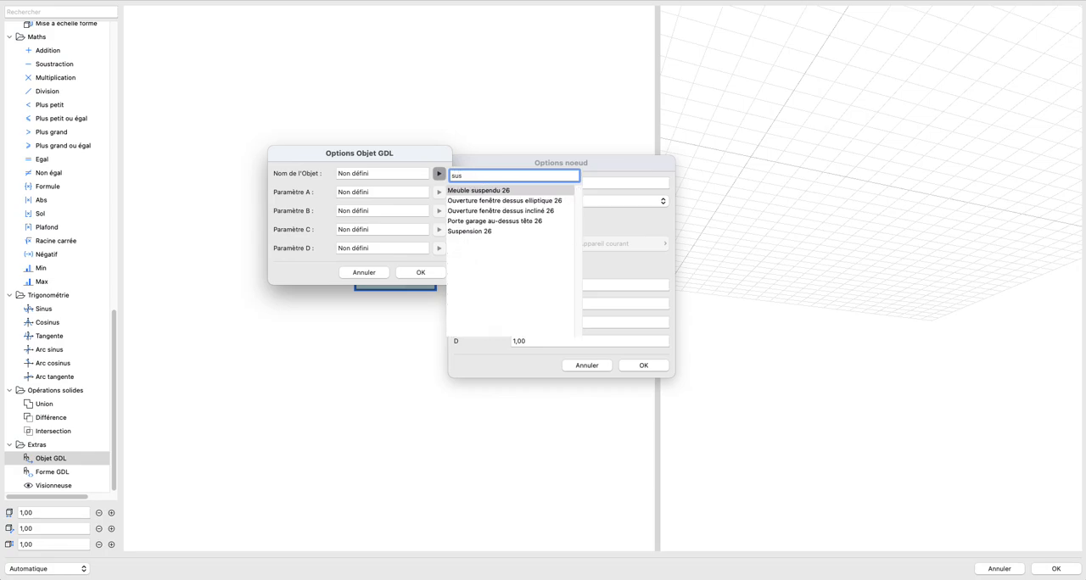
pyautogui.click(484, 231)
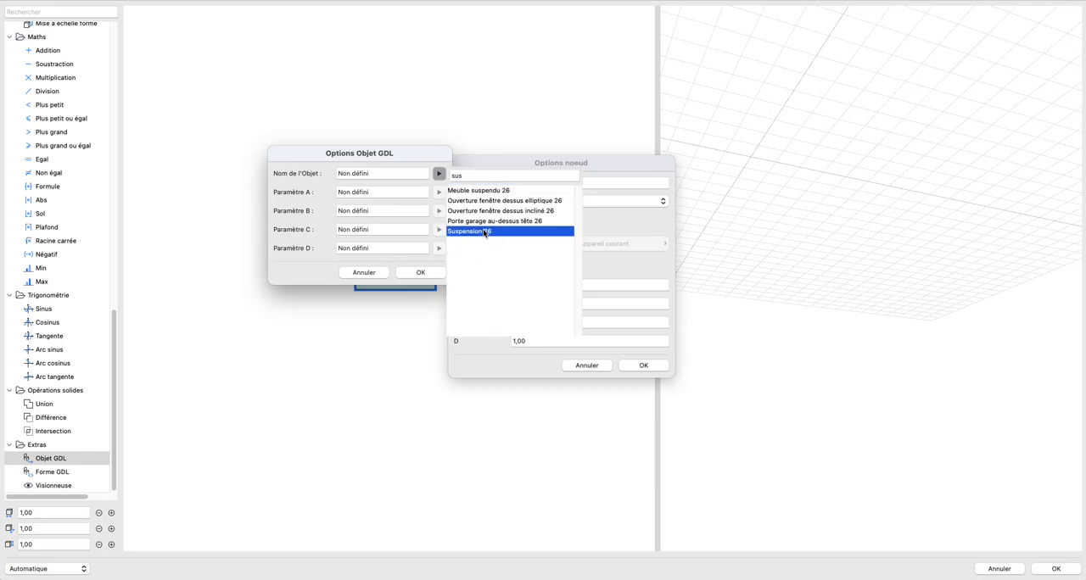
pyautogui.click(484, 232)
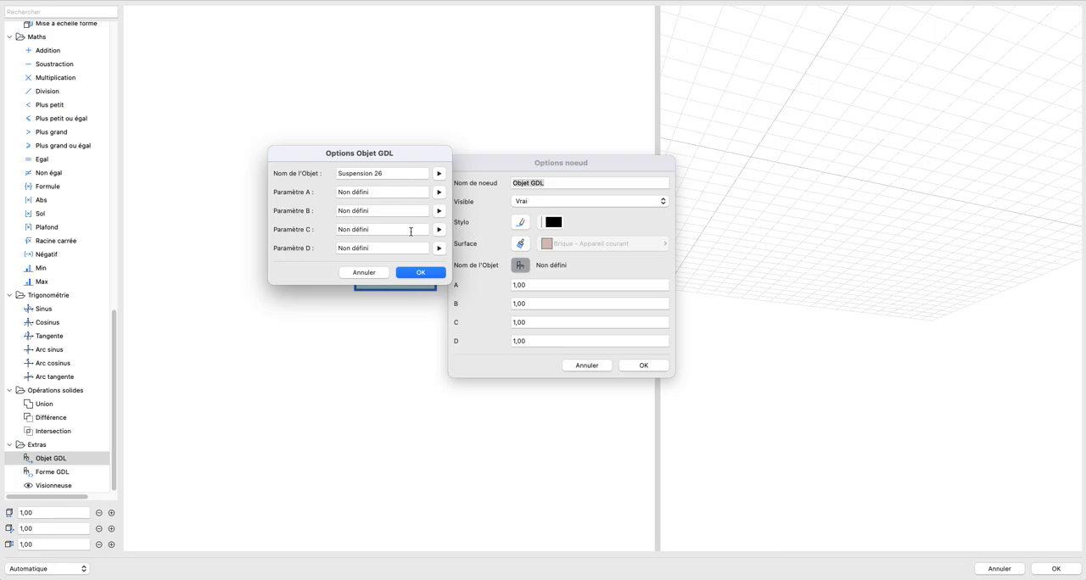
pyautogui.click(432, 271)
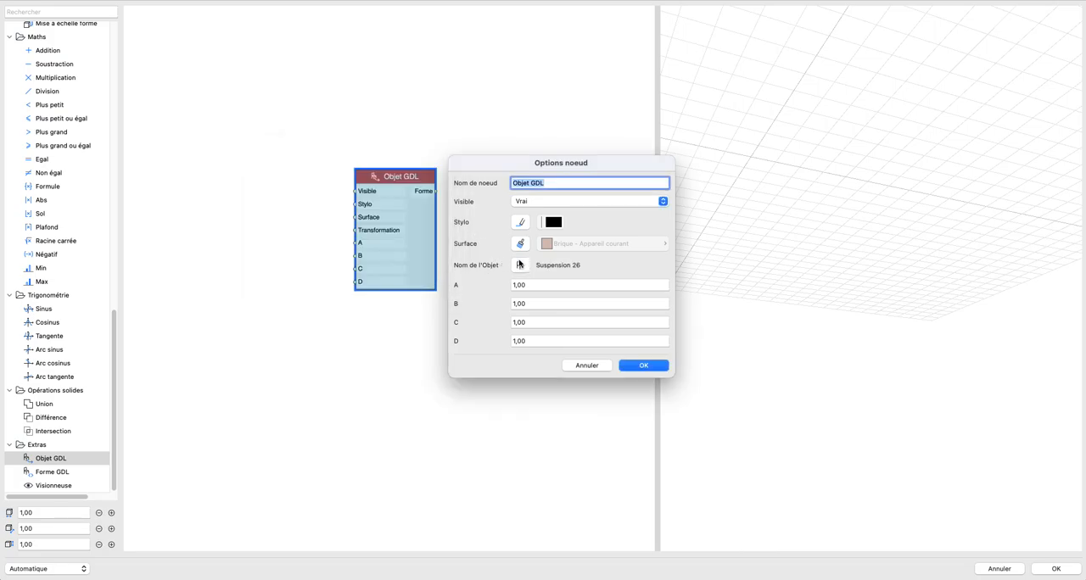
# Step: In the GDL object options, link parameter A to Hauteur (zzyzx) and parameter B to Hauteur abat-jour (shadeheight)
pyautogui.click(520, 266)
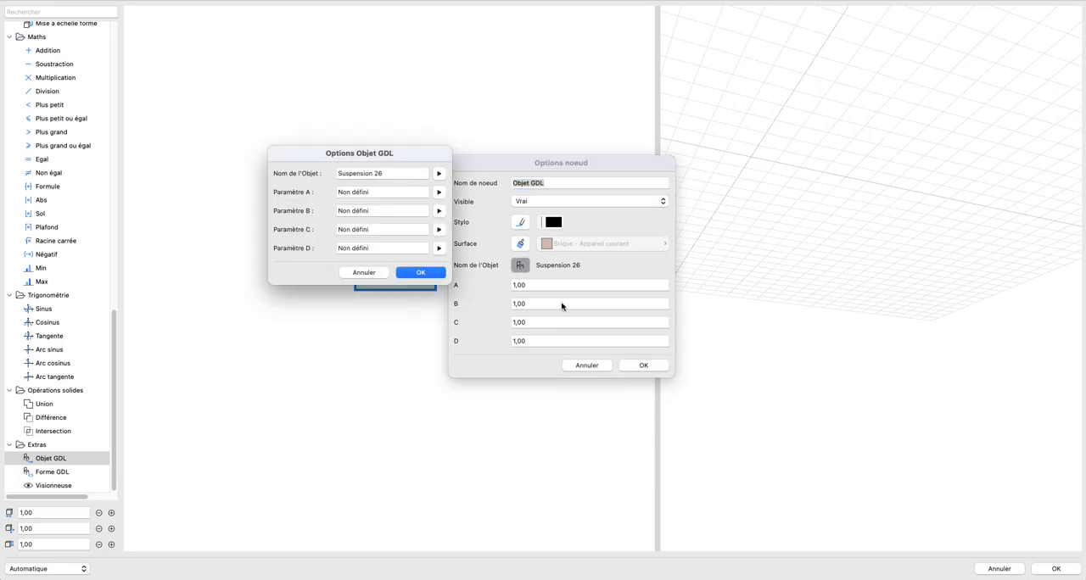
pyautogui.click(373, 273)
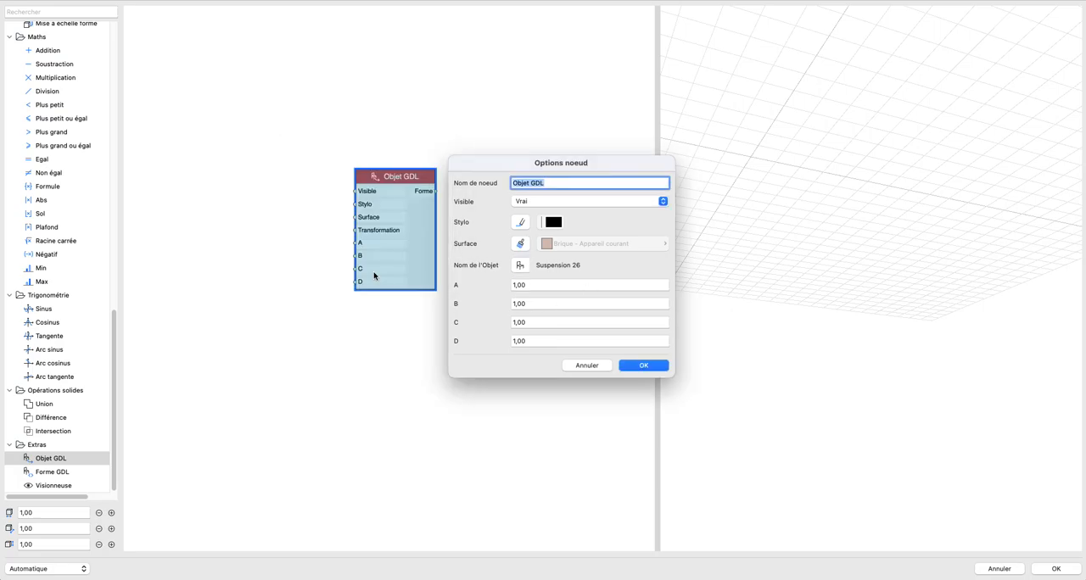
pyautogui.click(521, 264)
pyautogui.click(437, 193)
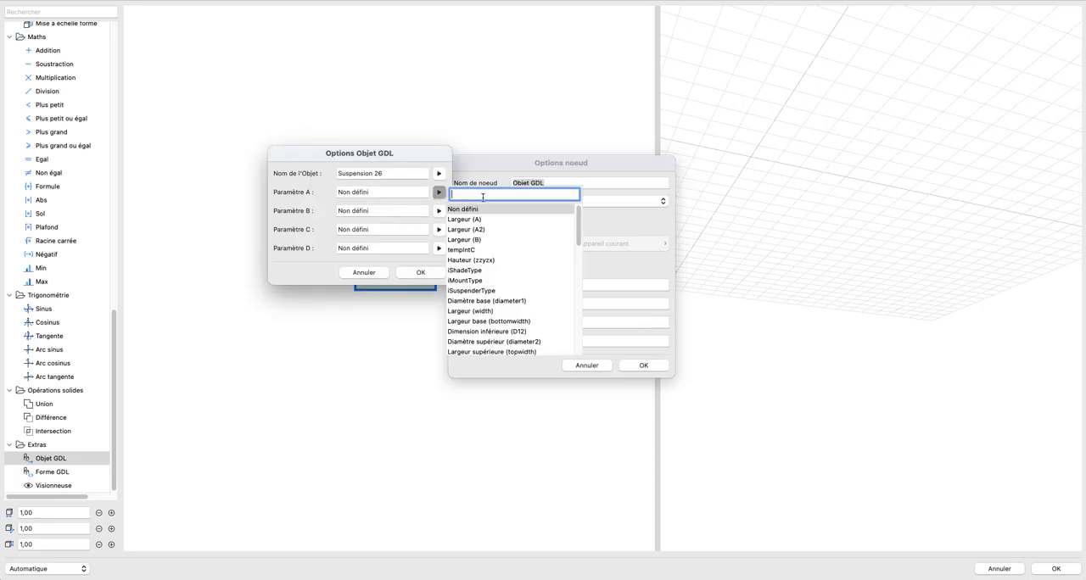
pyautogui.write('haut')
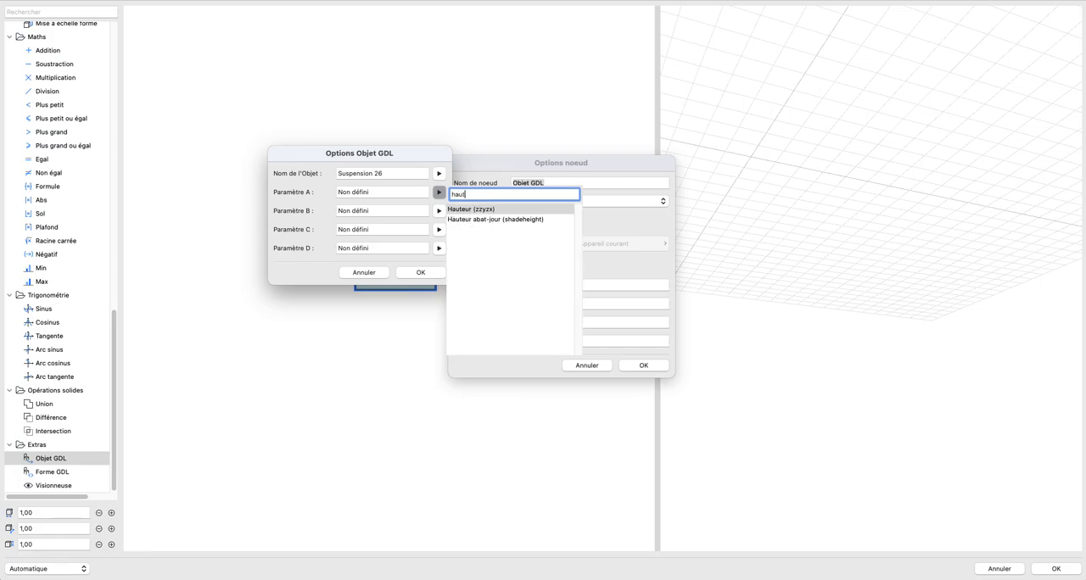
pyautogui.click(470, 210)
pyautogui.click(439, 212)
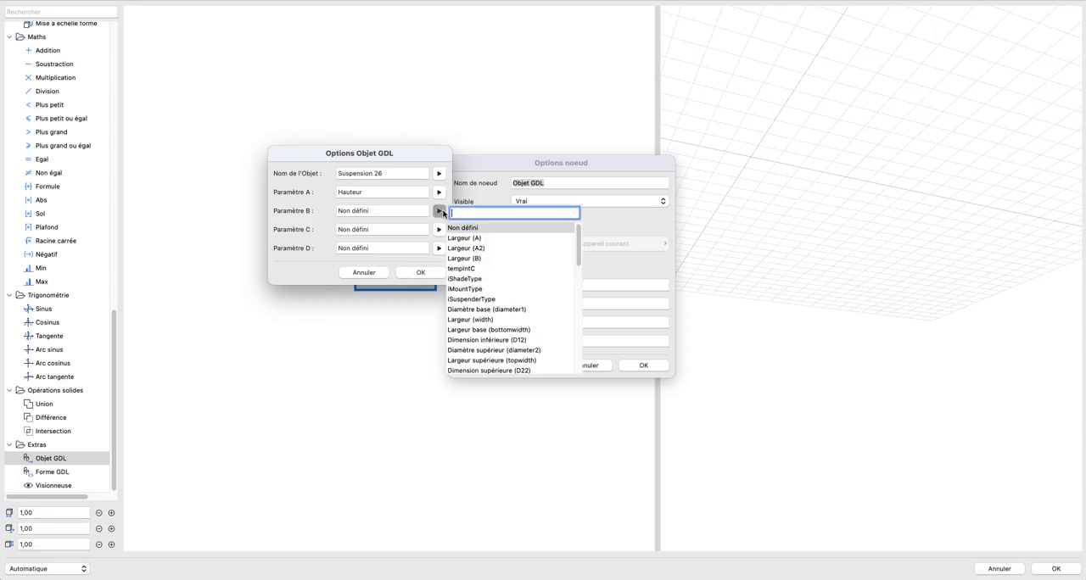
pyautogui.write('hau')
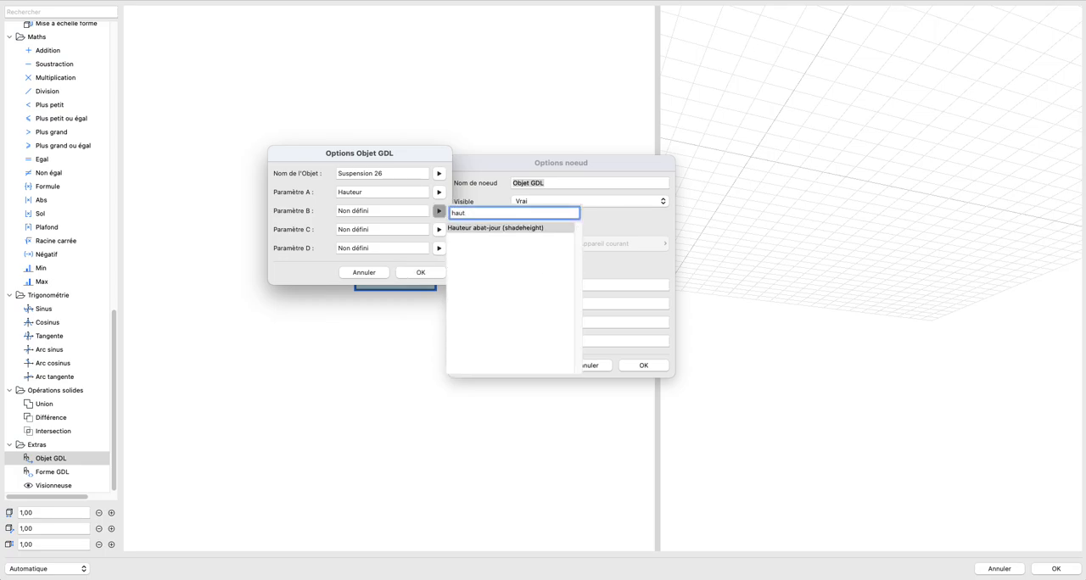
pyautogui.write('t')
pyautogui.click(475, 227)
# Step: Link parameter C to iShadeType and parameter D to Largeur base (bottomwidth), and accept the GDL object options
pyautogui.click(438, 229)
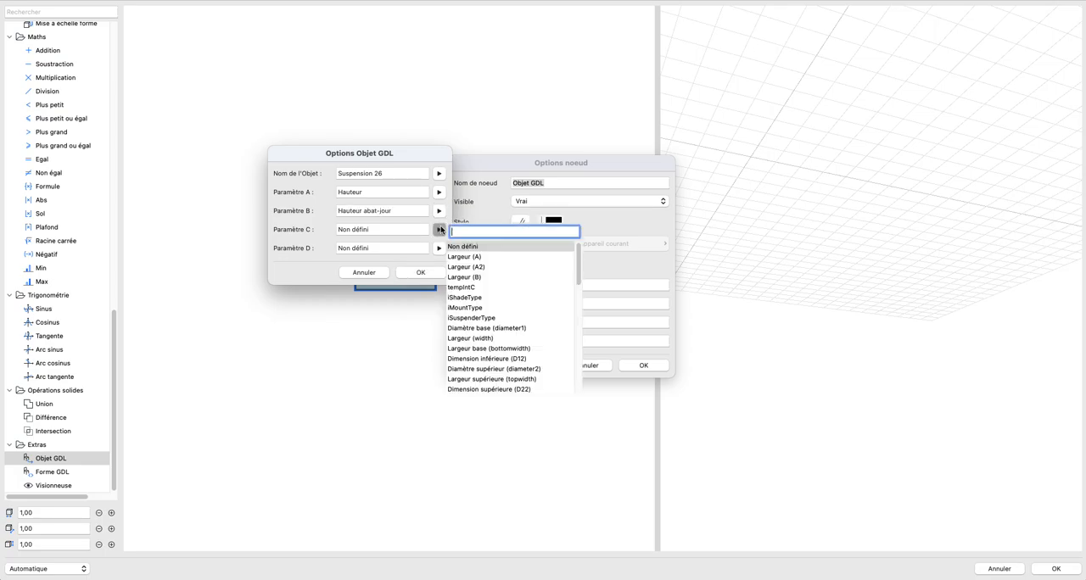
pyautogui.write('shade')
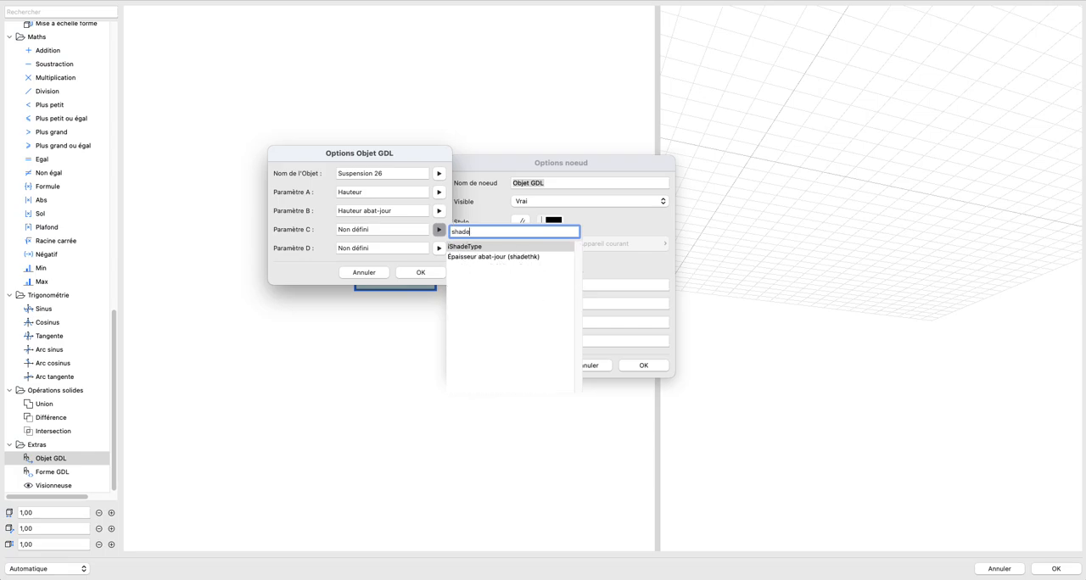
pyautogui.click(468, 250)
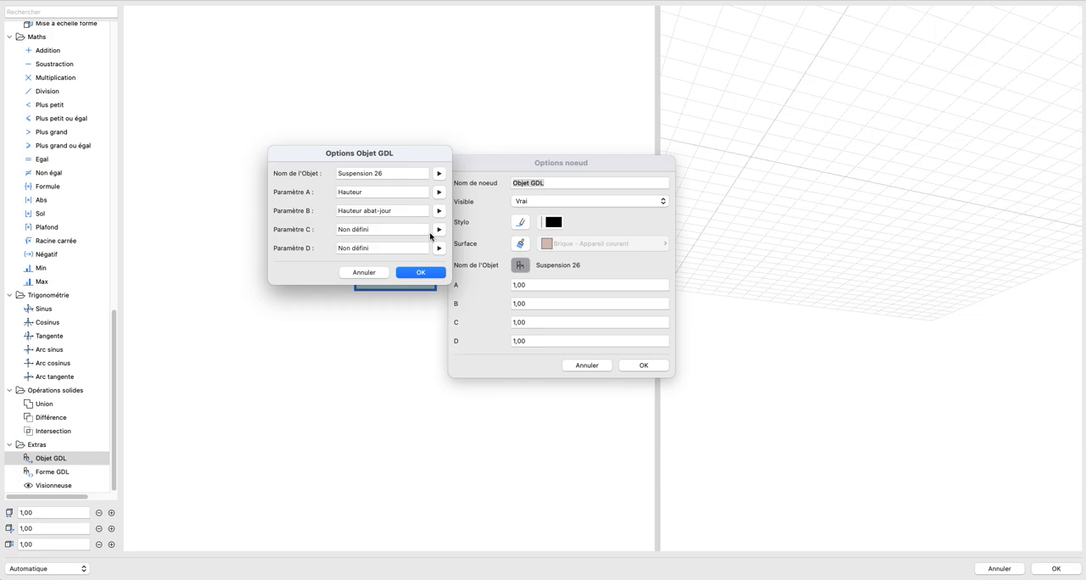
pyautogui.click(362, 229)
pyautogui.click(440, 247)
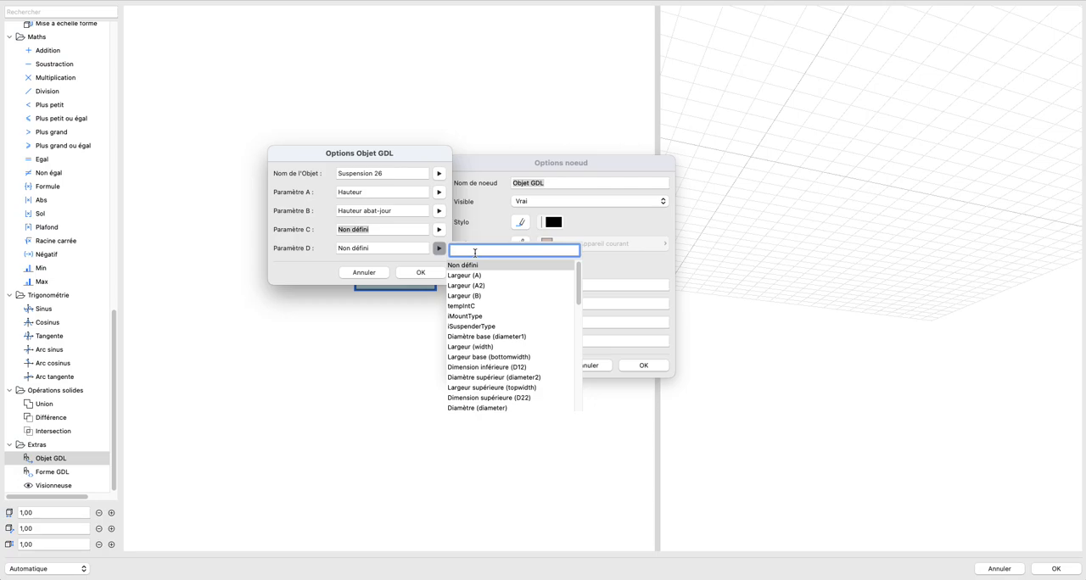
pyautogui.write('largeur')
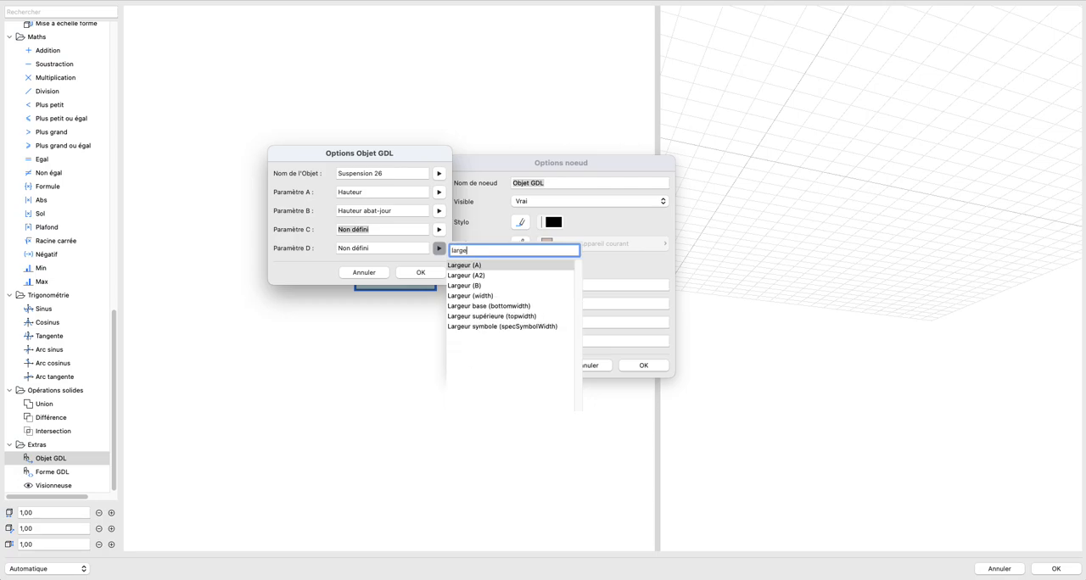
pyautogui.click(526, 305)
pyautogui.click(419, 272)
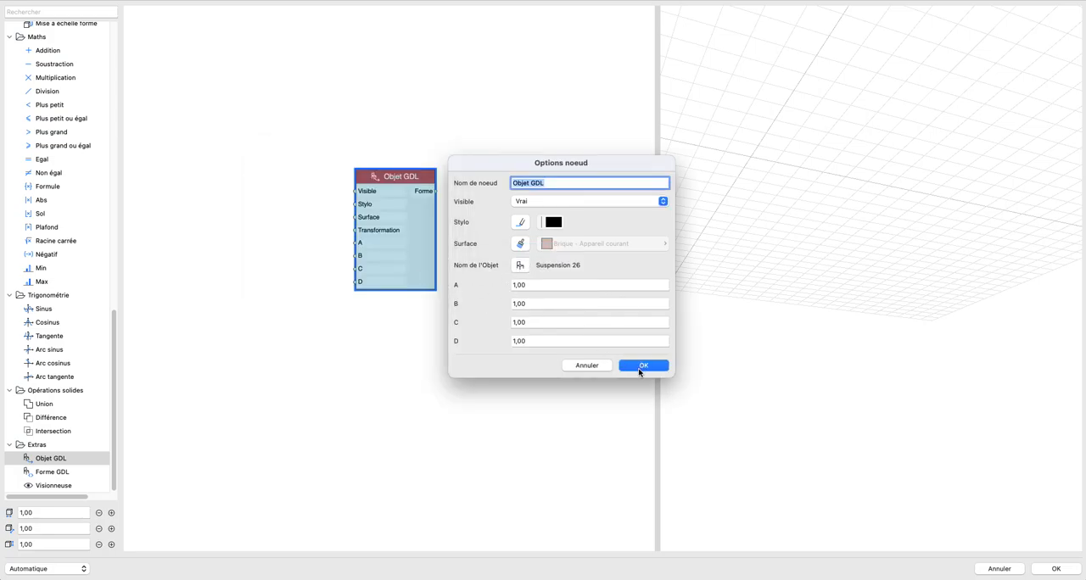
# Step: Name the GDL object node Lampe and accept its options
pyautogui.write('La')
pyautogui.press('Return')
pyautogui.moveTo(919, 201); pyautogui.dragTo(789, 263)
pyautogui.scroll(5, 778, 228)
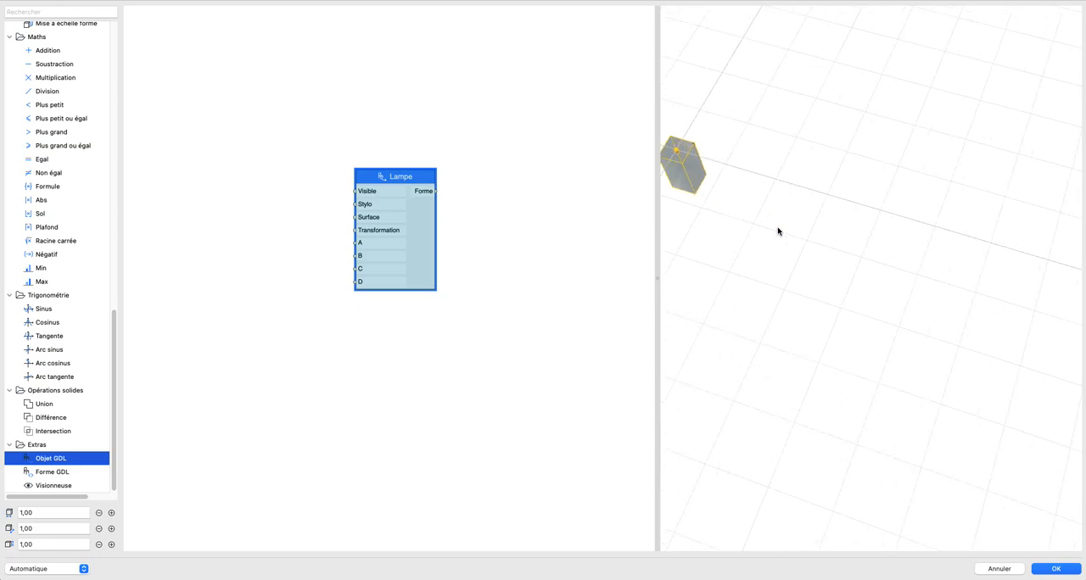
pyautogui.moveTo(778, 228); pyautogui.dragTo(992, 338, button='middle')
pyautogui.moveTo(992, 338); pyautogui.dragTo(865, 292)
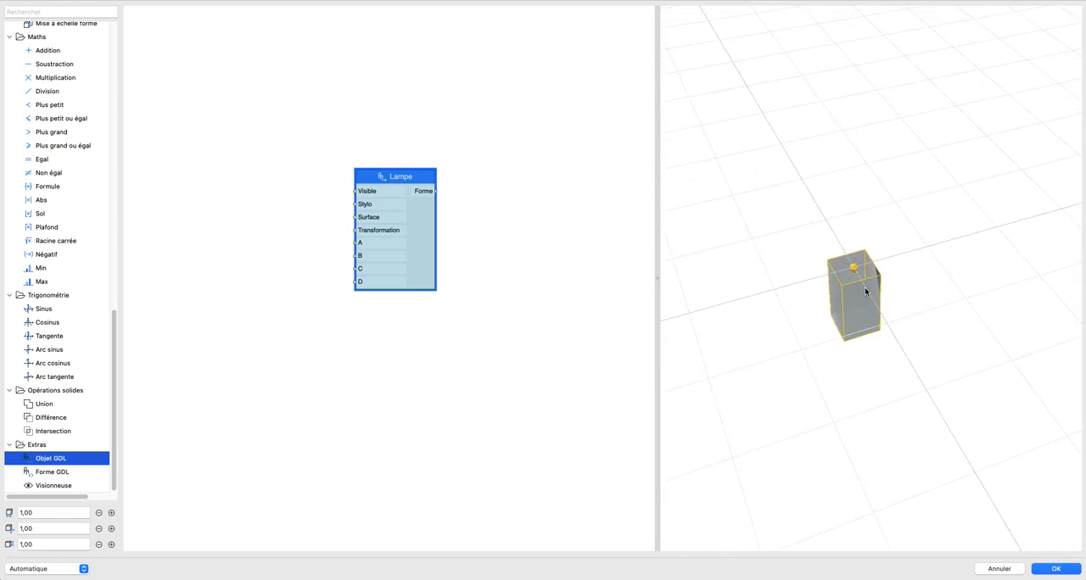
# Step: Link parameter D of the Lampe node to Largeur (B)
pyautogui.doubleClick(431, 245)
pyautogui.click(515, 266)
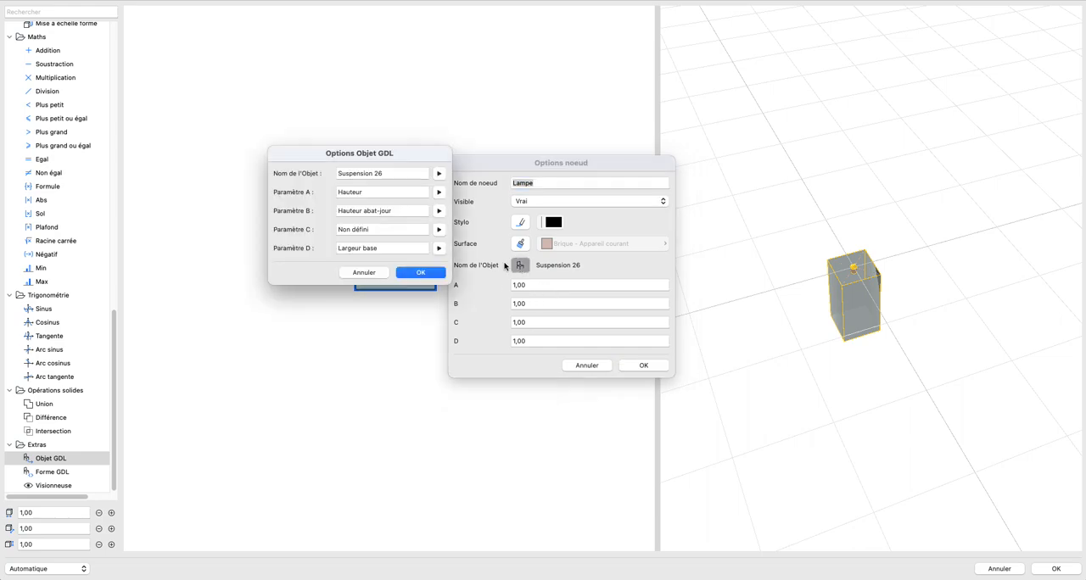
pyautogui.click(442, 249)
pyautogui.write('LARGEUR')
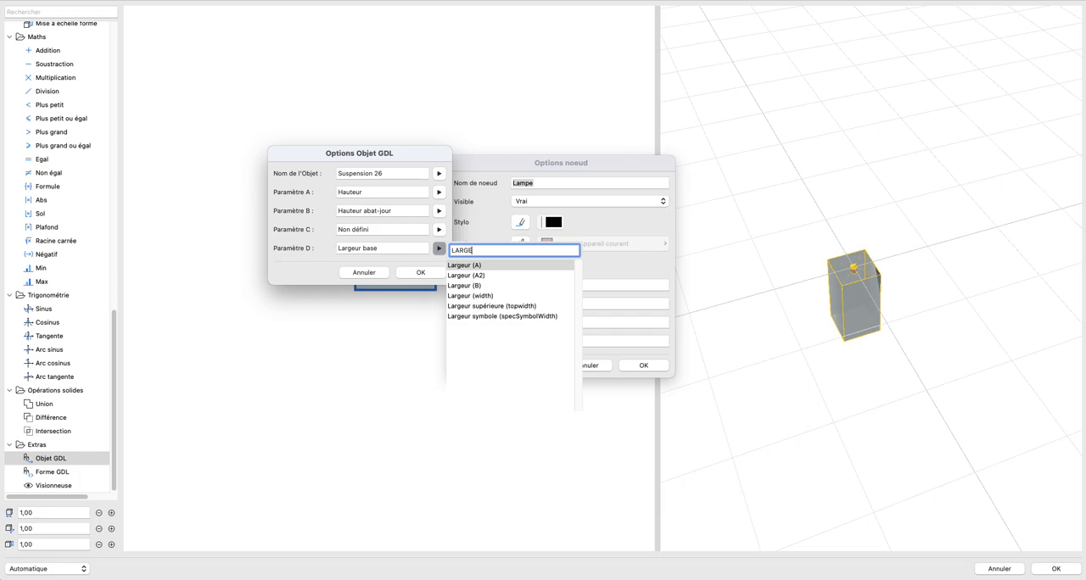
pyautogui.click(488, 285)
pyautogui.click(420, 272)
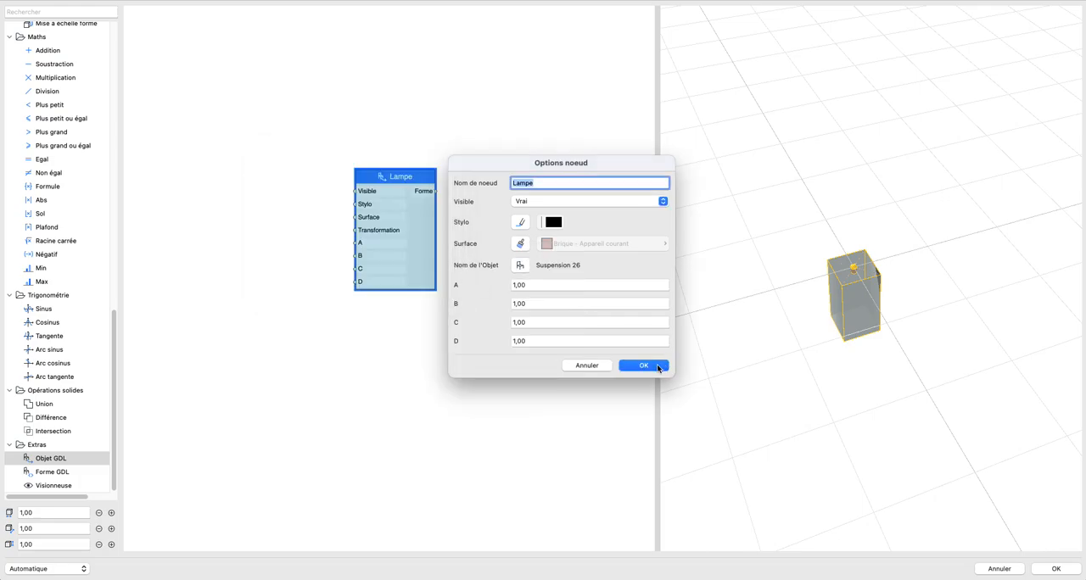
pyautogui.click(643, 364)
# Step: Link parameter D of the Lampe node to Largeur (A)
pyautogui.doubleClick(426, 255)
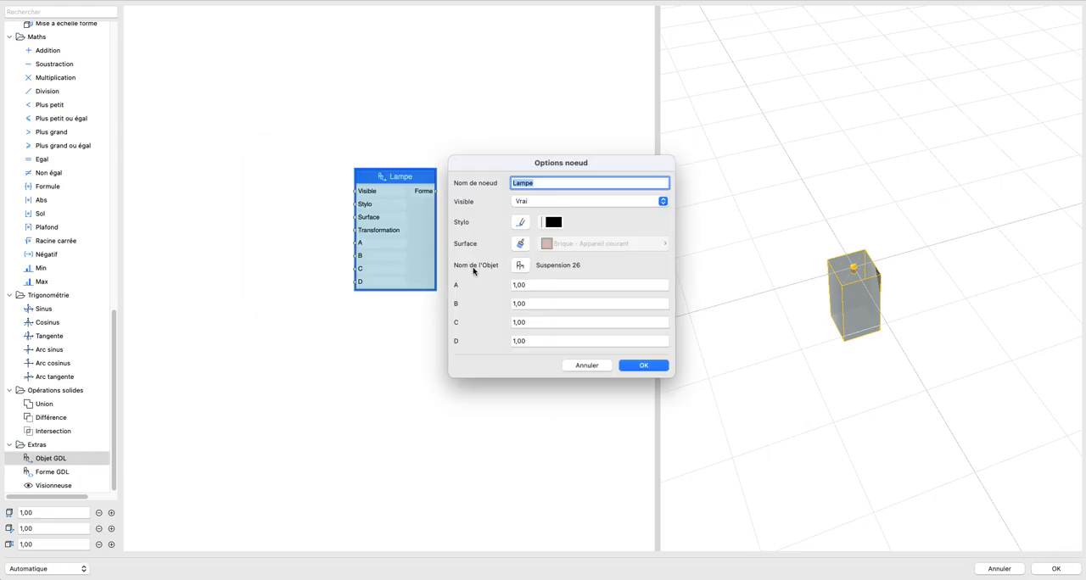
pyautogui.click(521, 266)
pyautogui.click(438, 248)
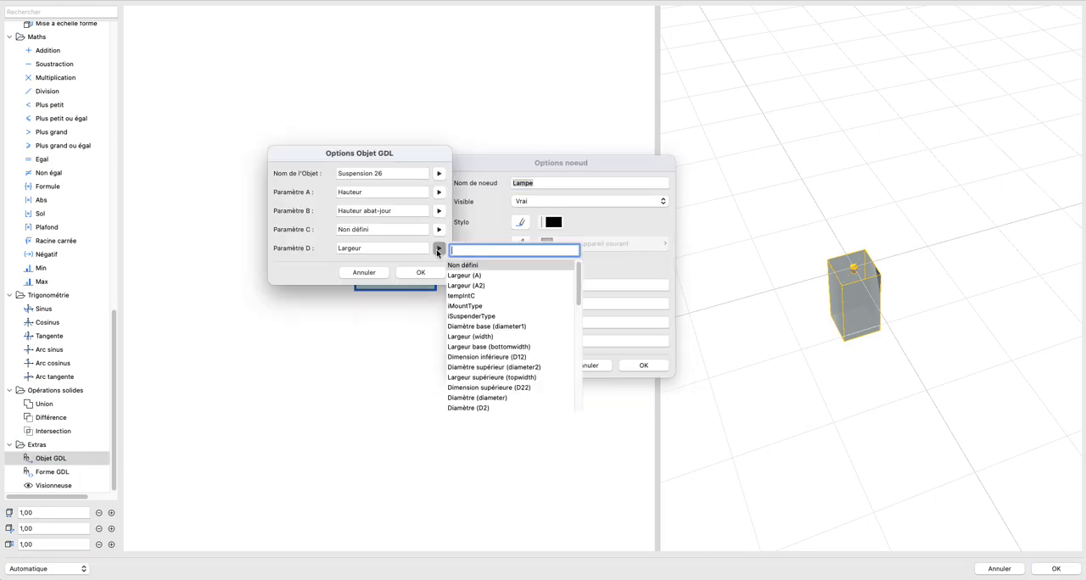
pyautogui.write('largeur')
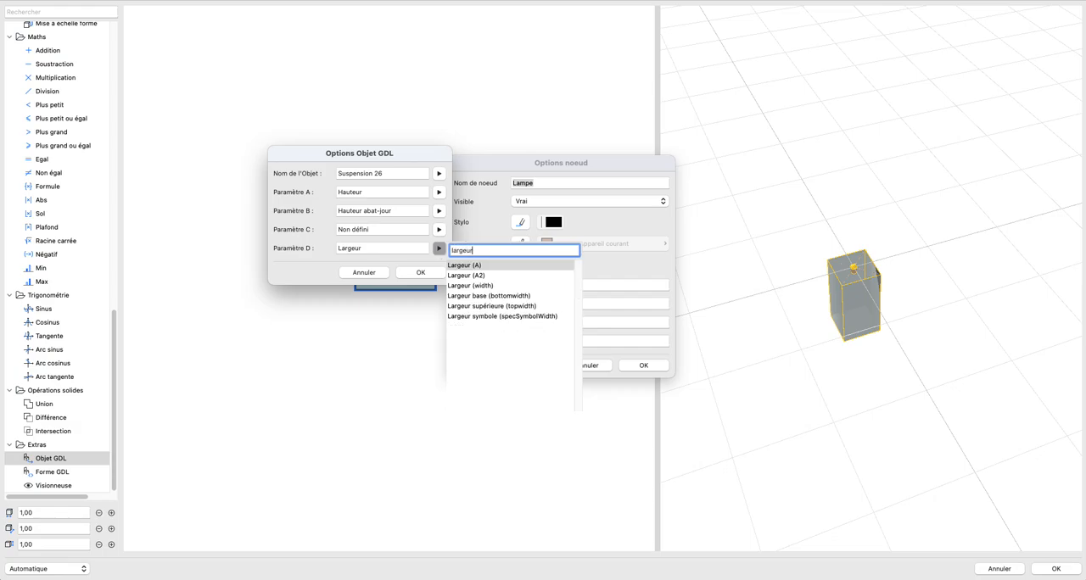
pyautogui.click(464, 265)
pyautogui.click(421, 272)
pyautogui.click(642, 364)
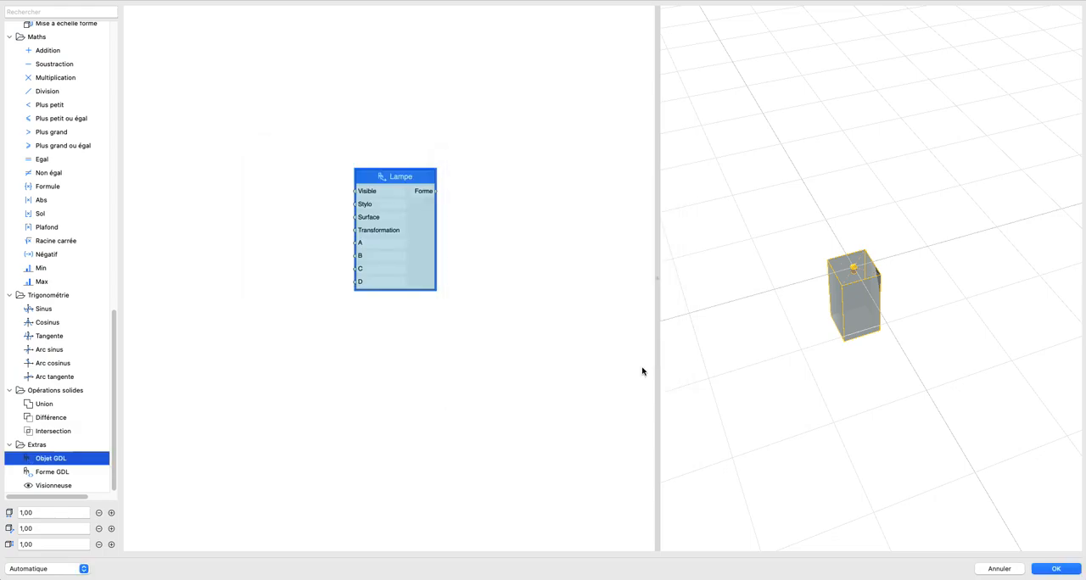
# Step: Link parameter D of the Lampe node to Largeur (A2) and accept its options
pyautogui.doubleClick(426, 254)
pyautogui.click(521, 264)
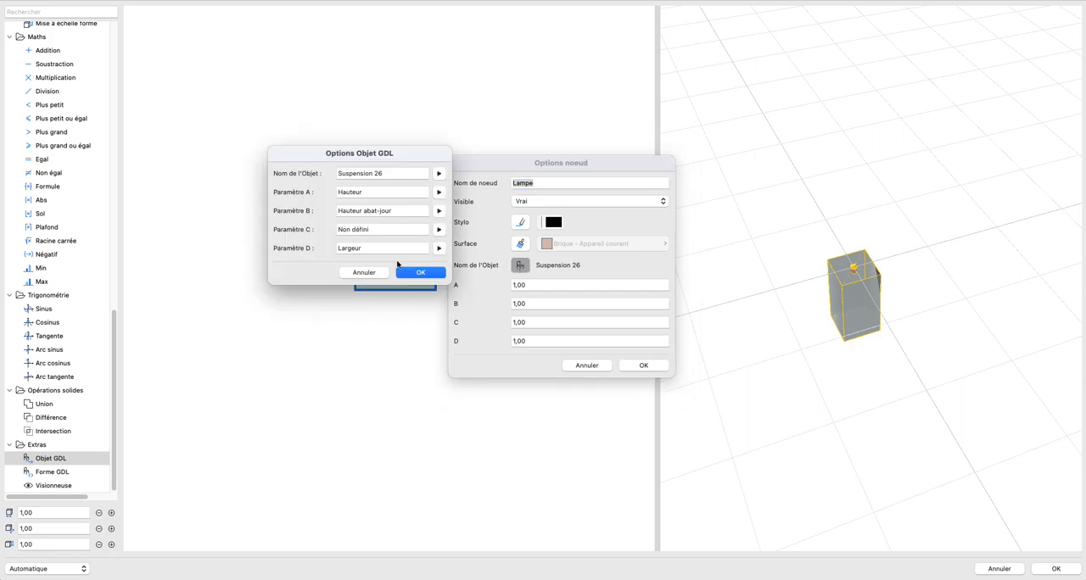
pyautogui.click(439, 248)
pyautogui.write('largeur')
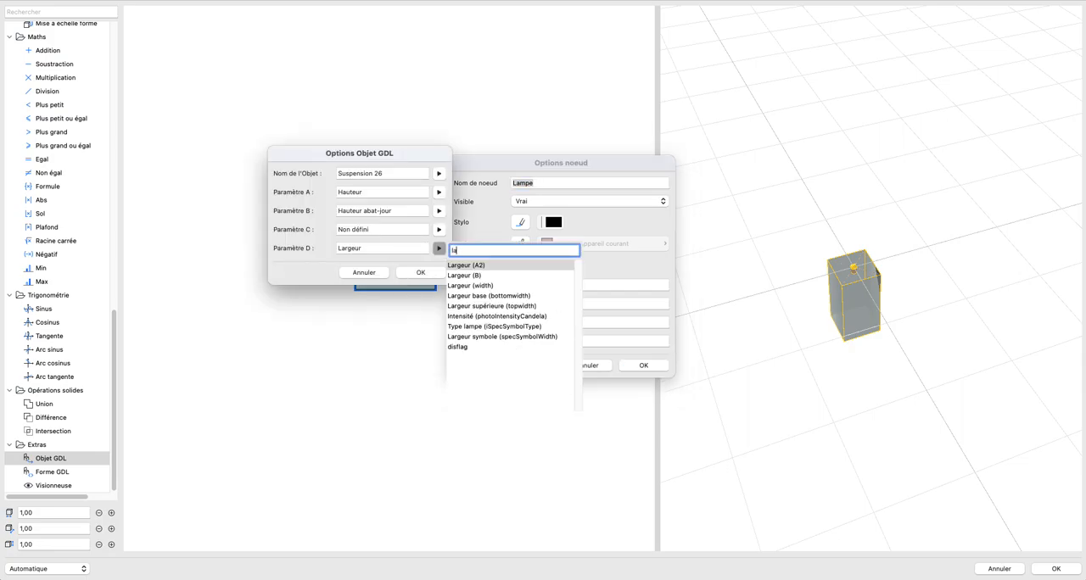
pyautogui.click(476, 266)
pyautogui.click(430, 273)
pyautogui.click(632, 363)
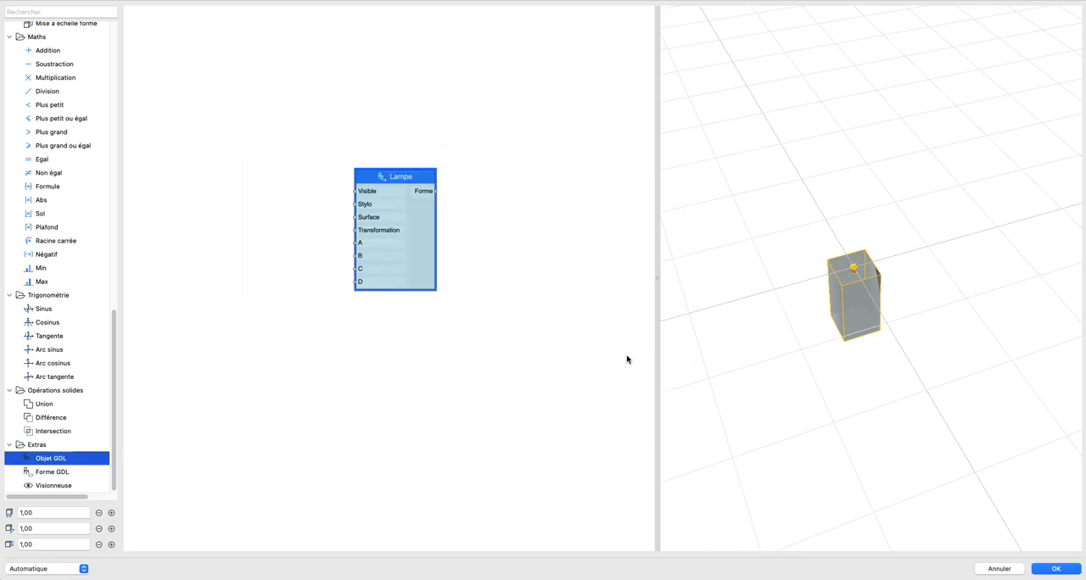
# Step: Link parameter D of the Lampe node to Largeur base (bottomwidth) and accept its options
pyautogui.doubleClick(419, 246)
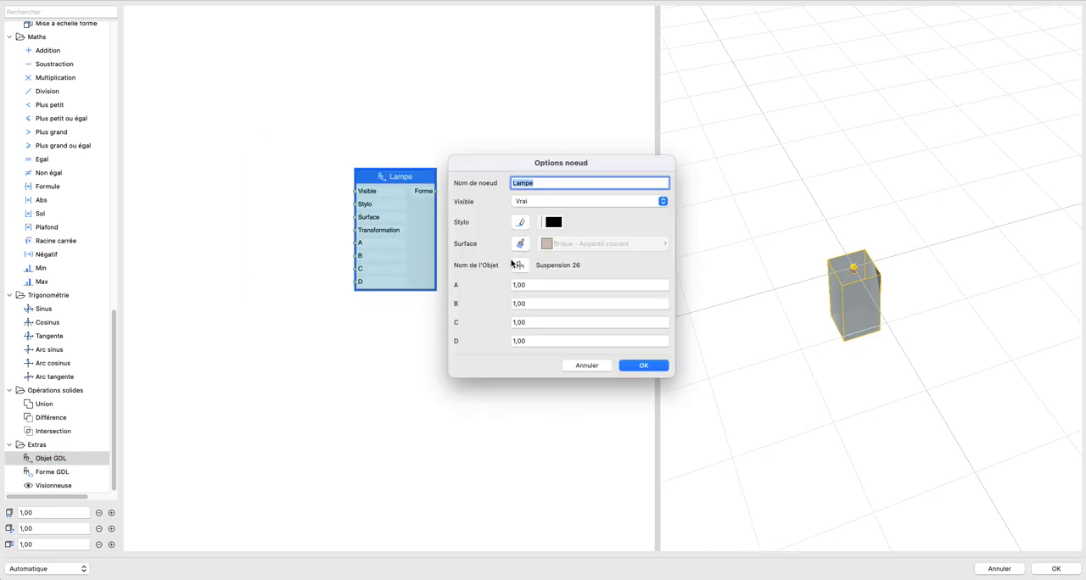
pyautogui.click(514, 265)
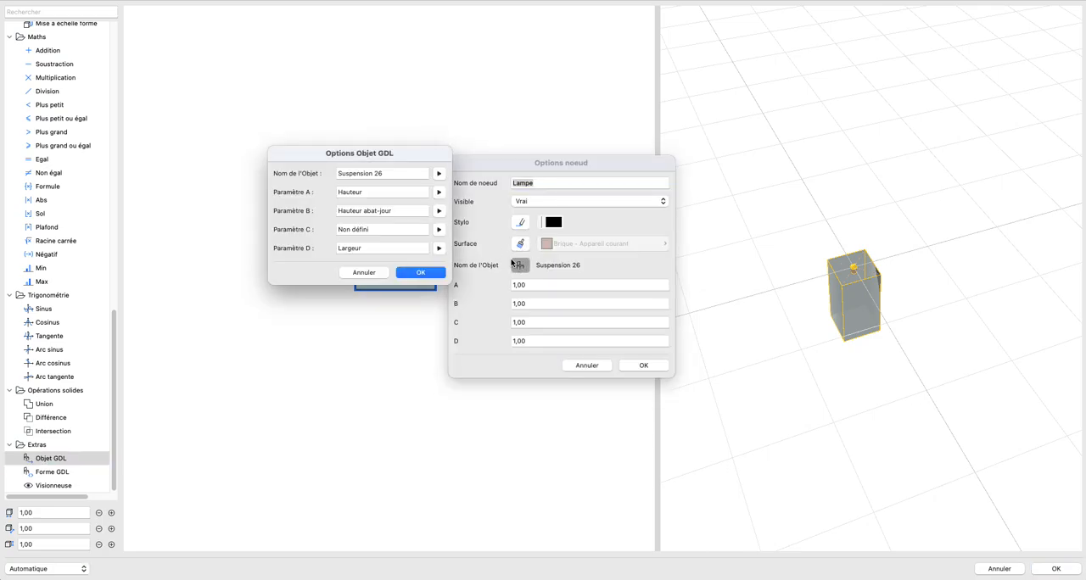
pyautogui.click(438, 247)
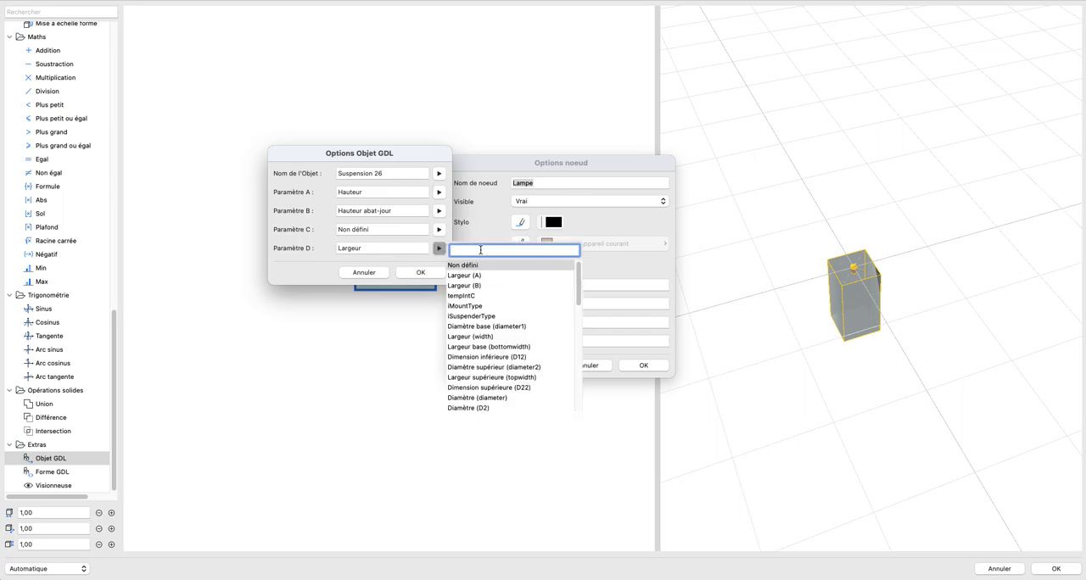
pyautogui.write('largeur')
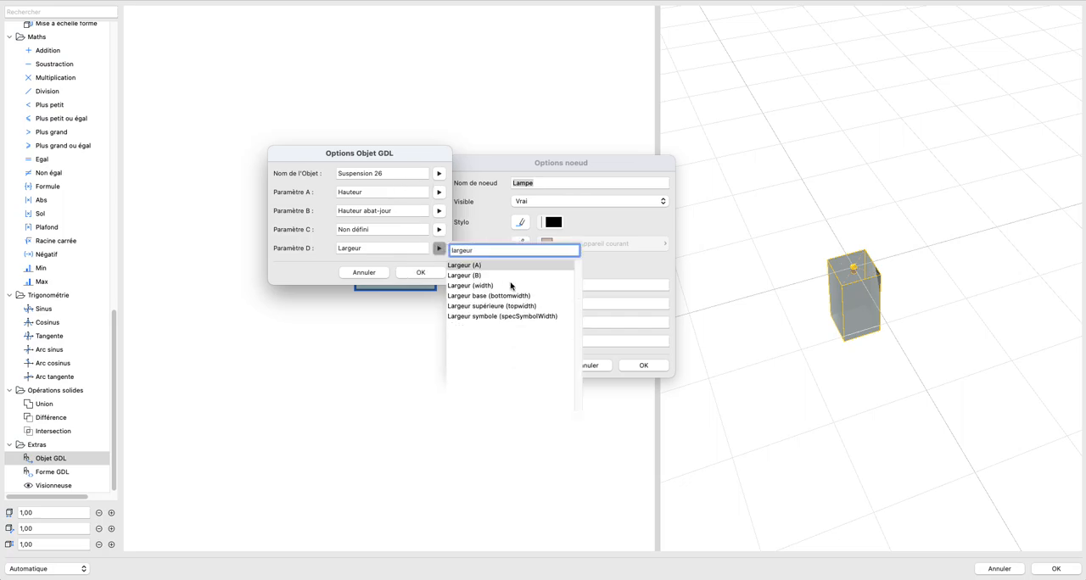
pyautogui.click(501, 296)
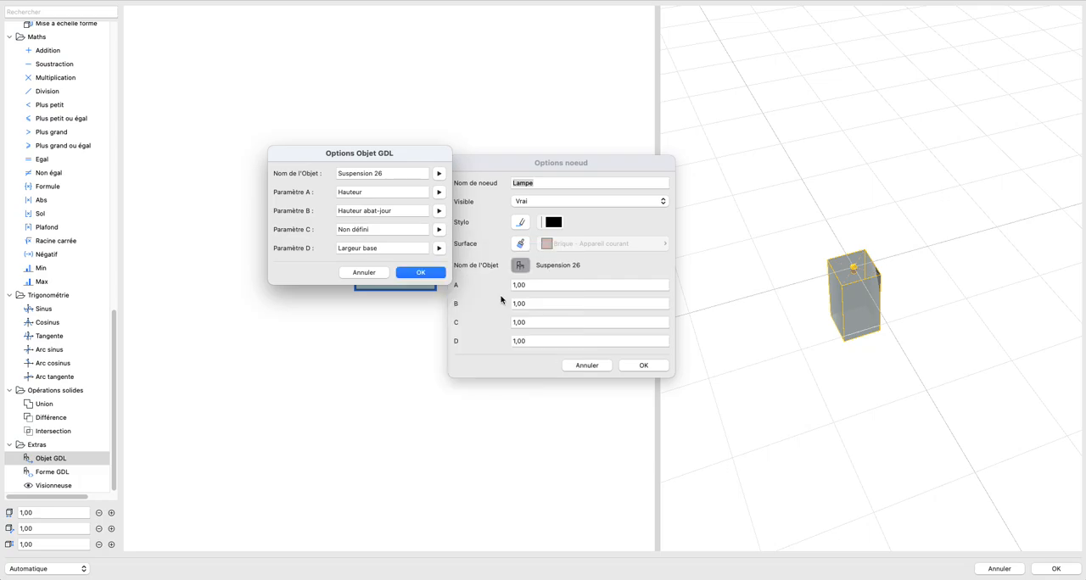
pyautogui.click(416, 273)
pyautogui.click(631, 365)
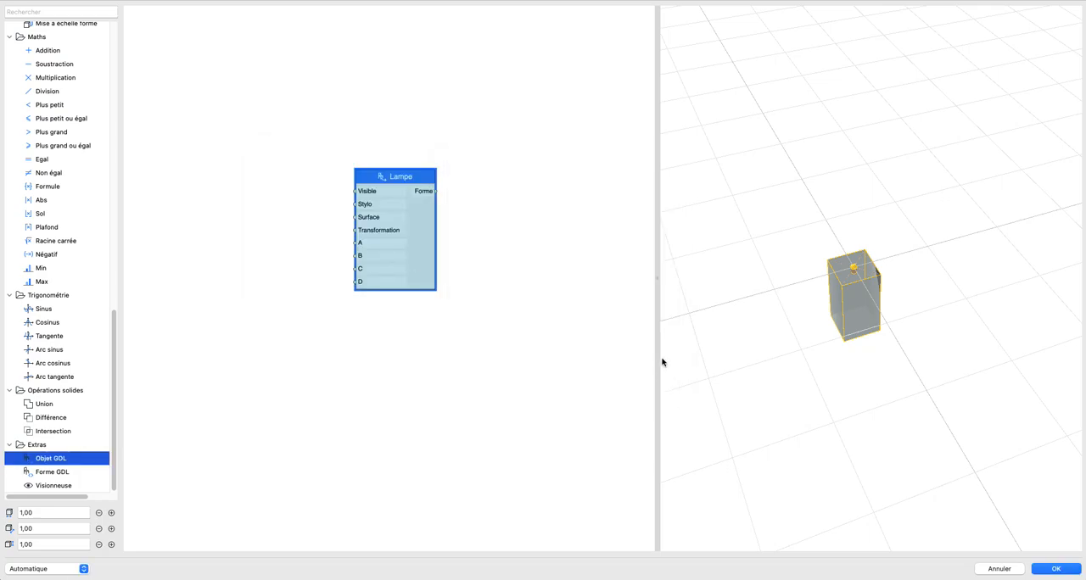
# Step: Add a Longueur input node with the value 2,00 connected to input D of the Lampe node
pyautogui.moveTo(382, 274); pyautogui.dragTo(416, 294)
pyautogui.scroll(10, 47, 153)
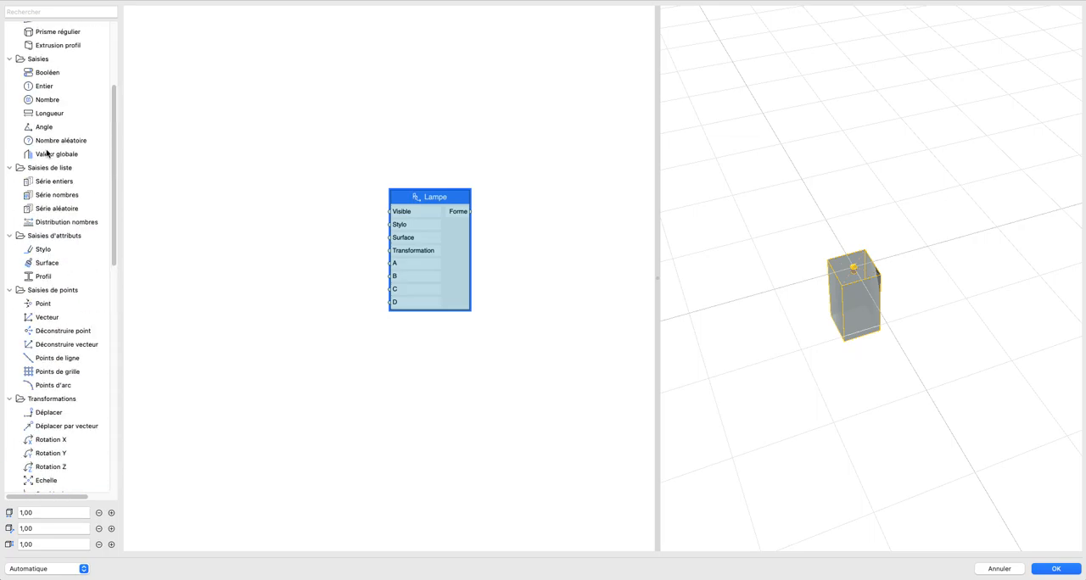
pyautogui.moveTo(35, 116); pyautogui.dragTo(390, 302)
pyautogui.click(319, 323)
pyautogui.click(319, 323)
pyautogui.click(283, 323)
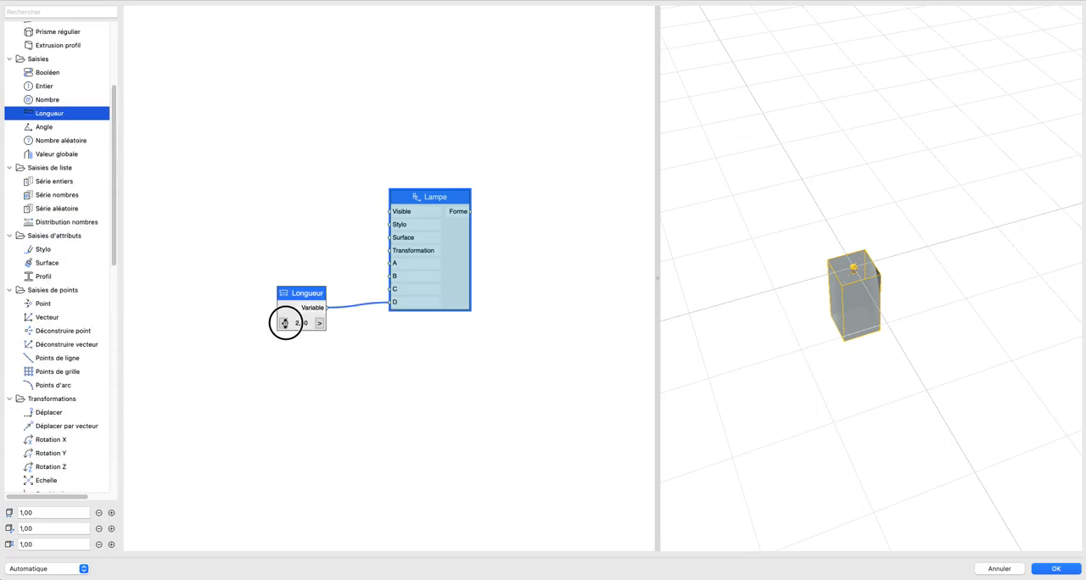
# Step: Link parameter D of the Lampe node to Dimension inférieure (D12) and accept its options
pyautogui.doubleClick(431, 291)
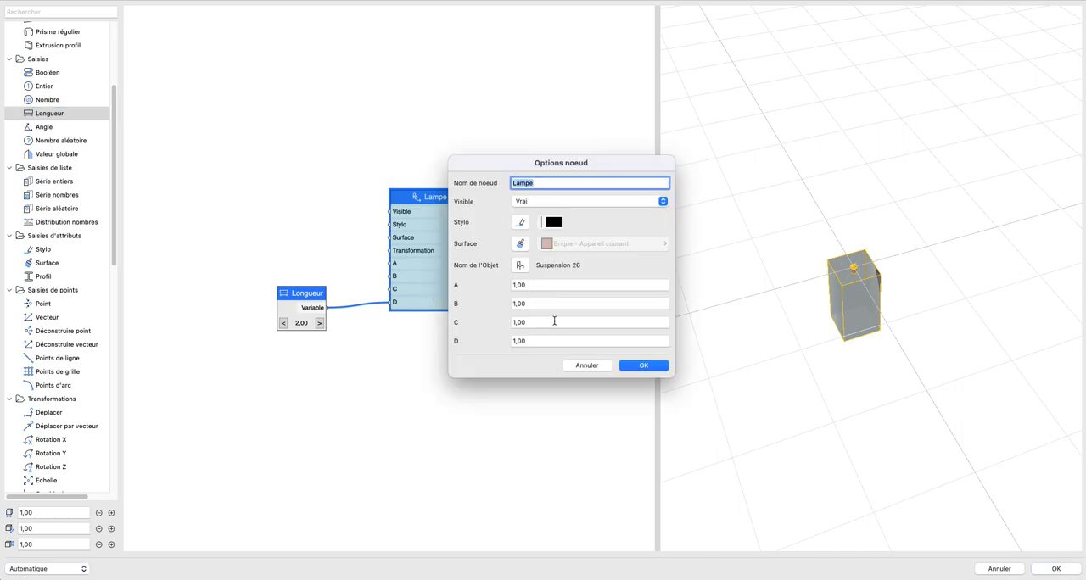
pyautogui.click(520, 265)
pyautogui.click(438, 248)
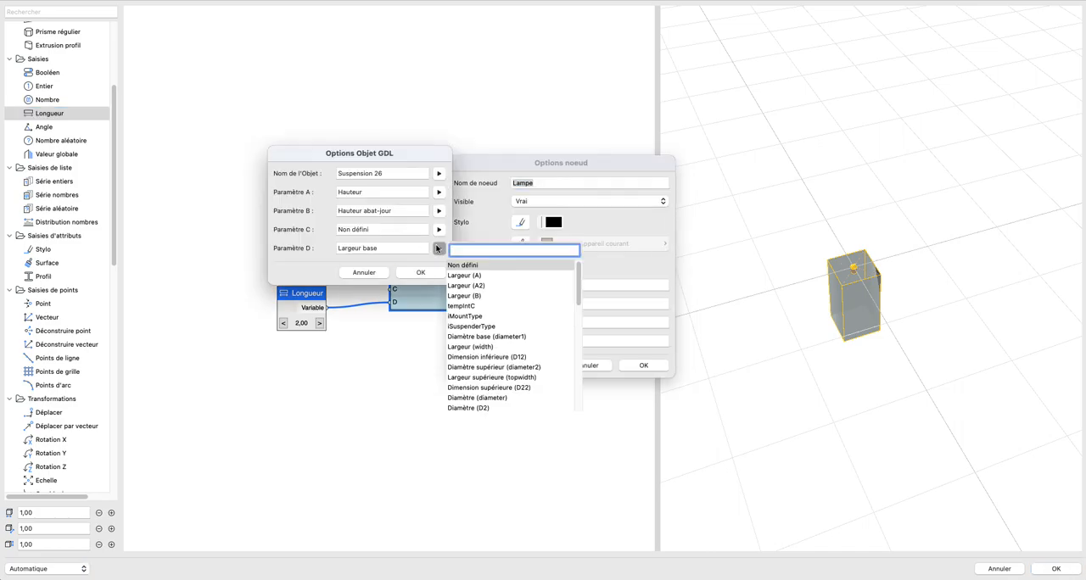
pyautogui.click(524, 349)
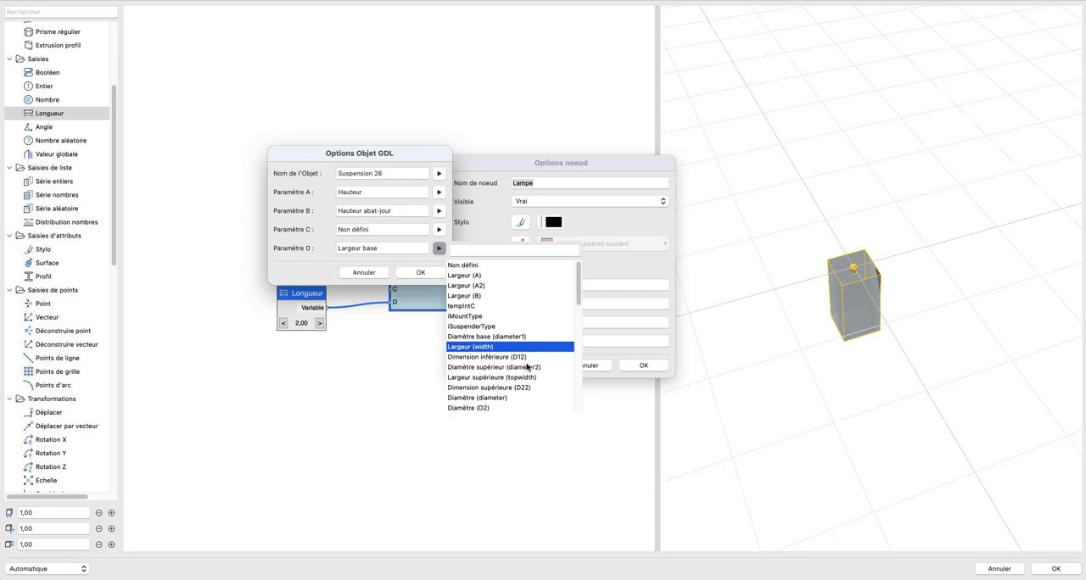
pyautogui.click(524, 356)
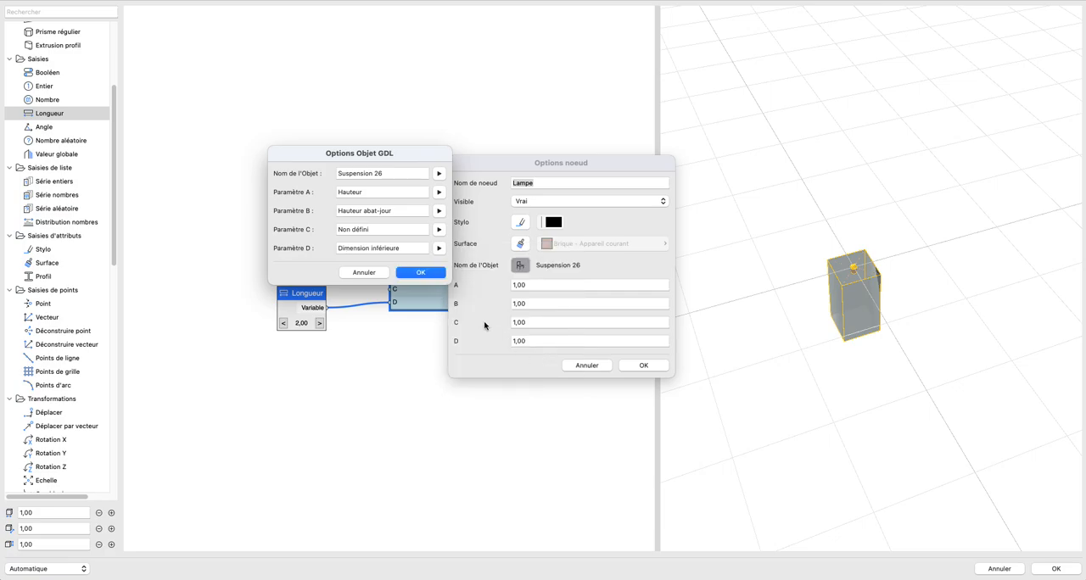
pyautogui.click(434, 273)
pyautogui.click(643, 366)
# Step: Look through the available GDL parameters for parameter D of the Lampe node and choose Diamètre (diameter)
pyautogui.doubleClick(426, 300)
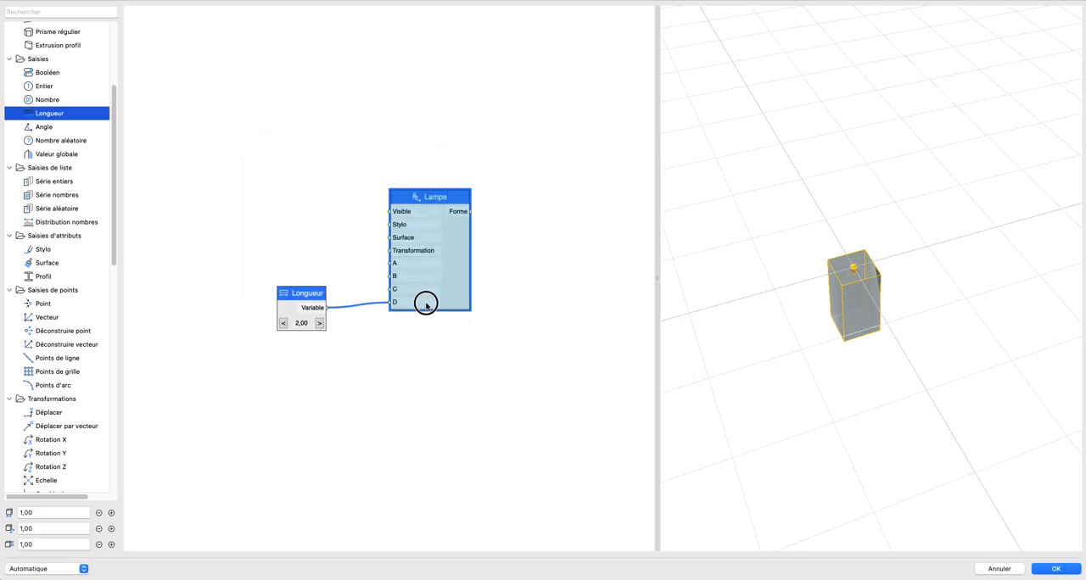
pyautogui.click(523, 266)
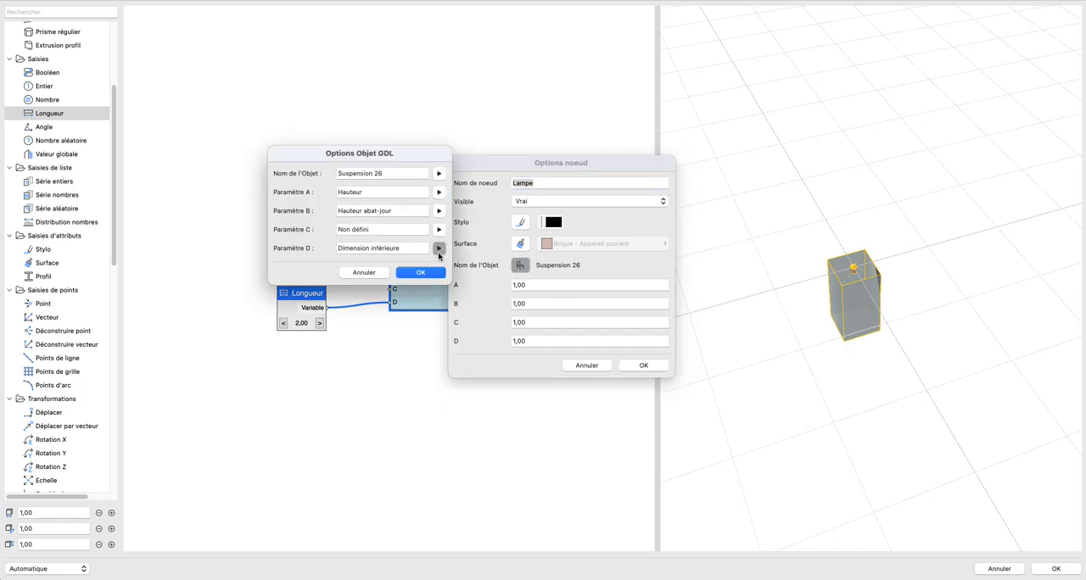
pyautogui.click(438, 247)
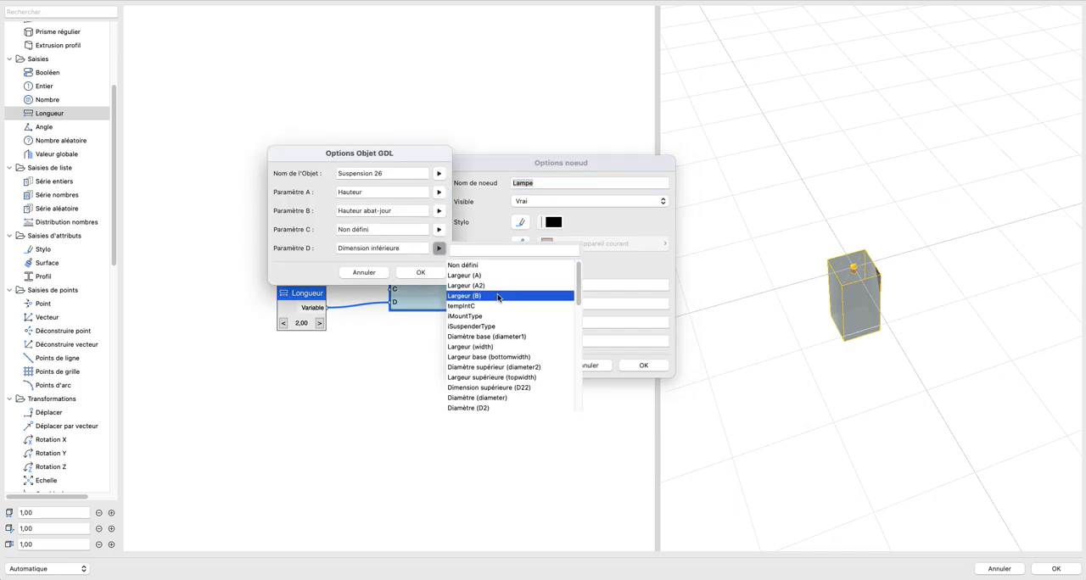
pyautogui.scroll(-10, 507, 307)
pyautogui.scroll(-5, 507, 307)
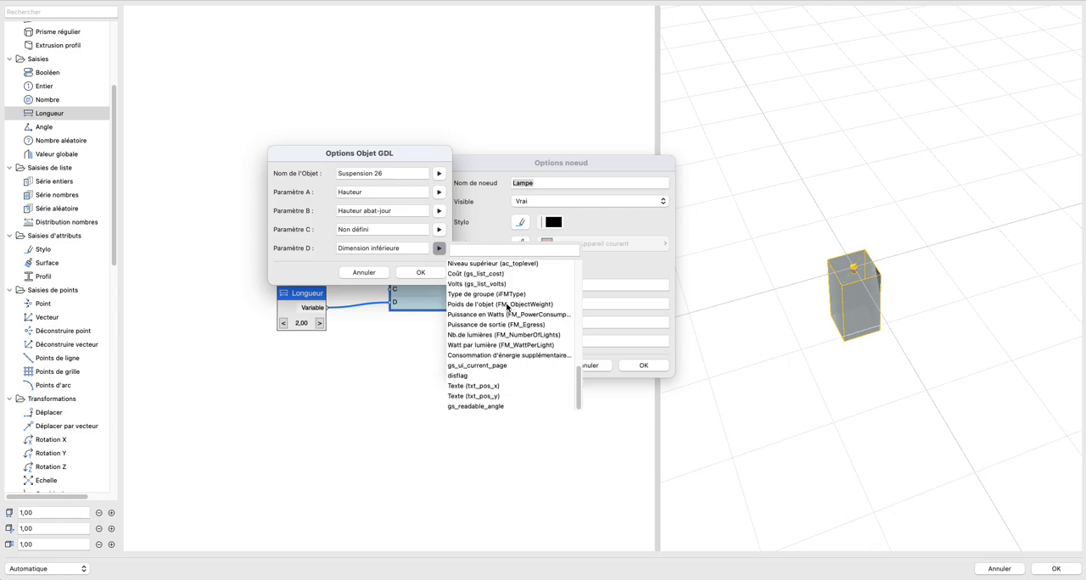
pyautogui.scroll(5, 508, 307)
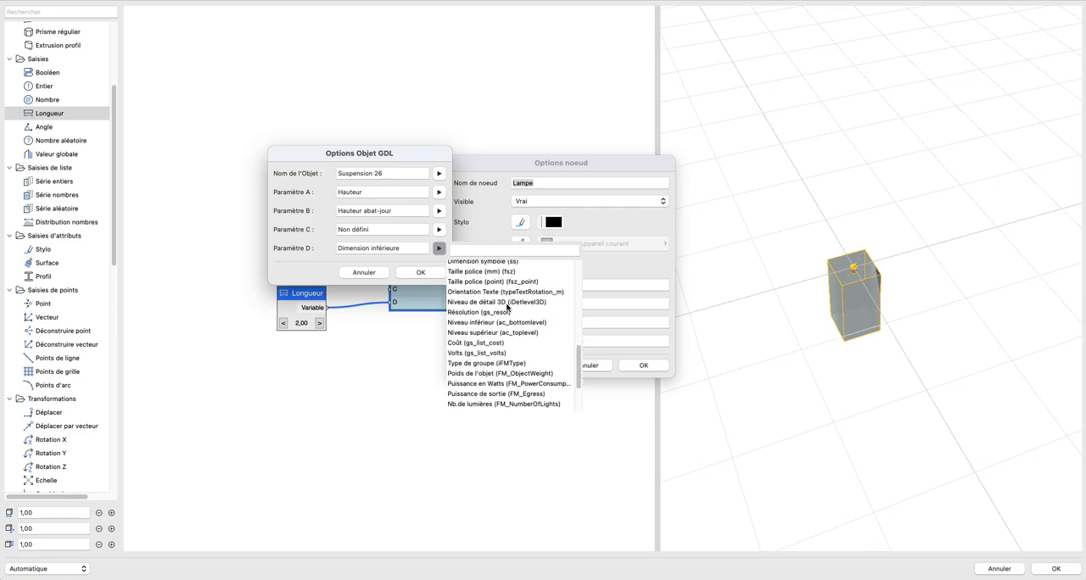
pyautogui.scroll(2, 507, 307)
pyautogui.scroll(4, 507, 310)
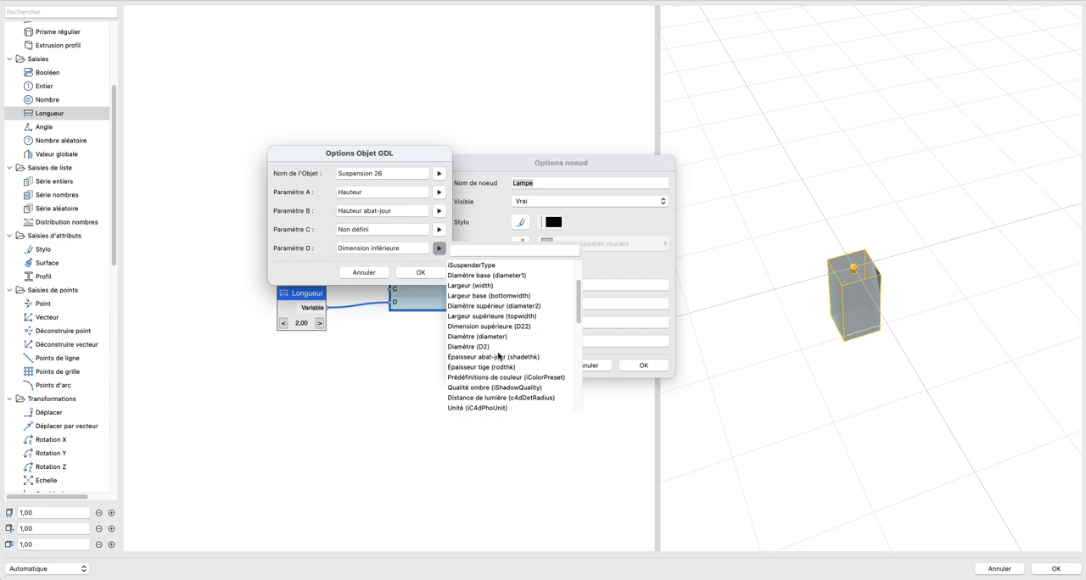
pyautogui.click(479, 336)
# Step: Link parameter D of the Lampe node to Diamètre base (diameter1) and accept its options
pyautogui.click(439, 248)
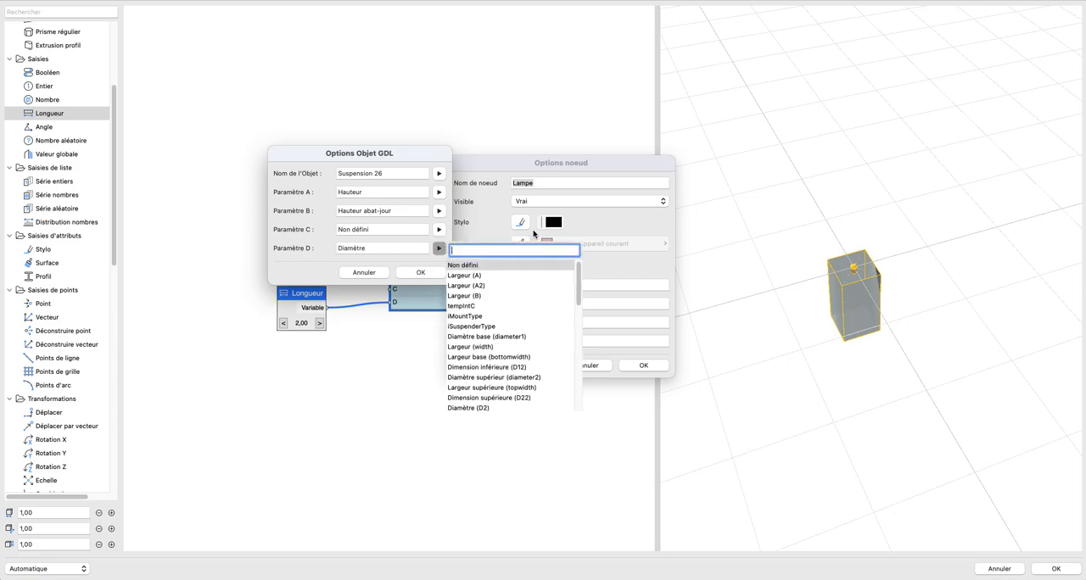
pyautogui.write('diamè')
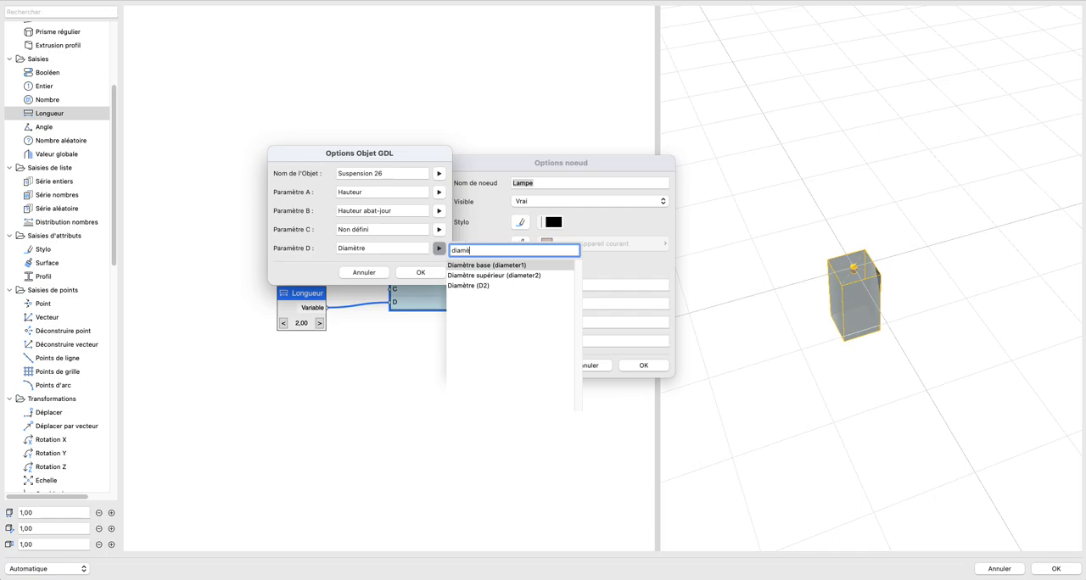
pyautogui.click(468, 265)
pyautogui.click(419, 272)
pyautogui.click(642, 365)
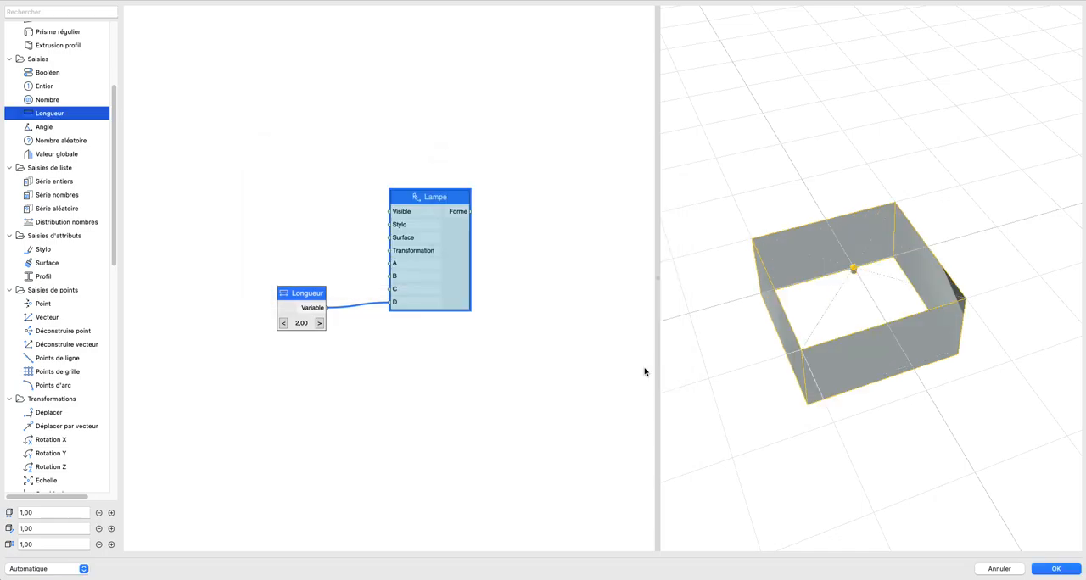
# Step: Set the Longueur node feeding input D to 1,00 and place it farther from the Lampe node
pyautogui.click(283, 323)
pyautogui.click(320, 323)
pyautogui.click(320, 323)
pyautogui.click(283, 323)
pyautogui.click(283, 323)
pyautogui.moveTo(298, 289); pyautogui.dragTo(231, 308)
# Step: Review which GDL parameters the Lampe node is linked to and leave its options without changes
pyautogui.doubleClick(463, 260)
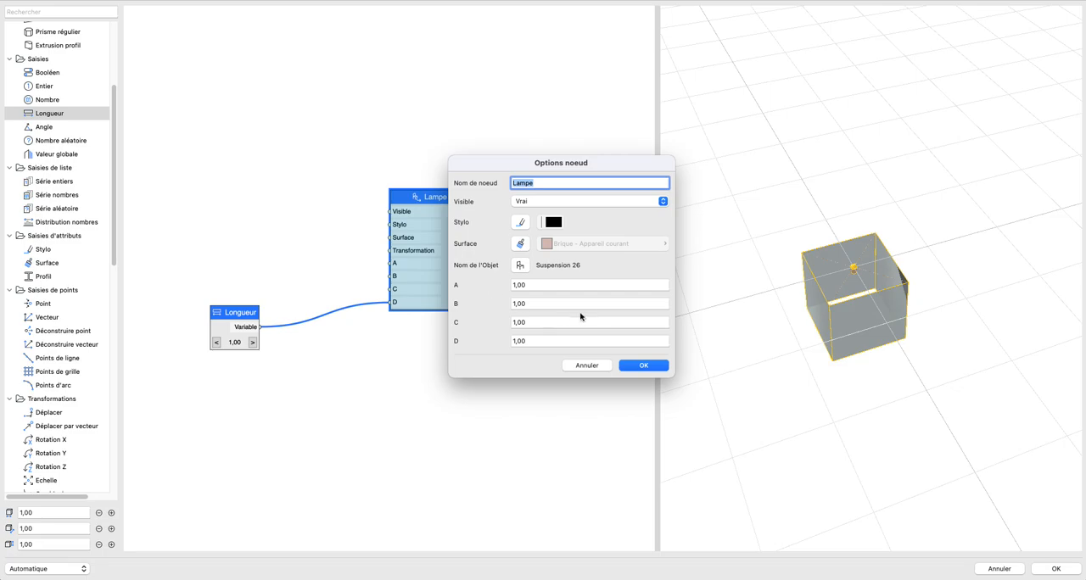
pyautogui.click(520, 264)
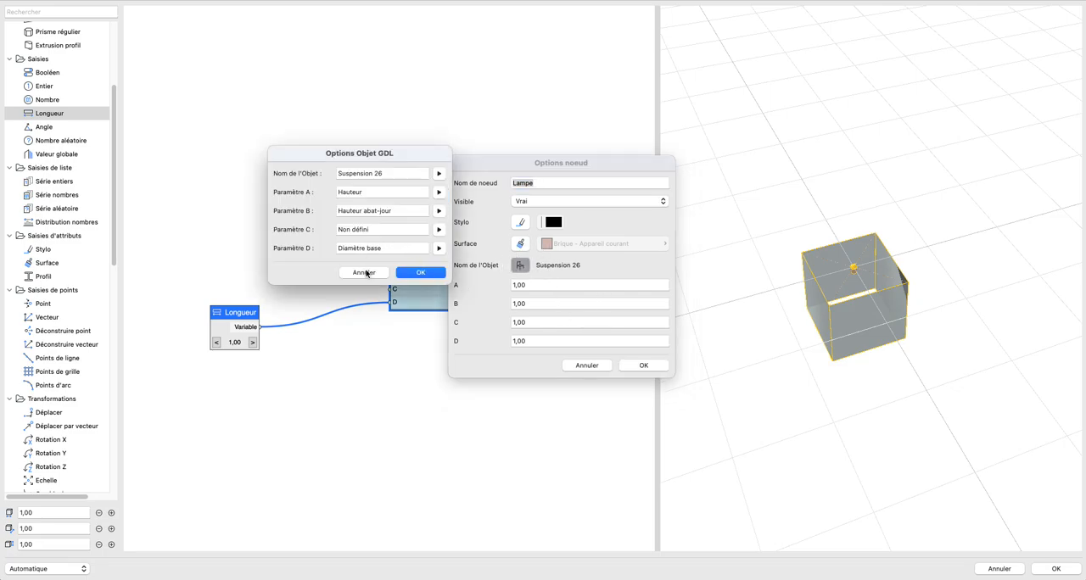
pyautogui.click(365, 273)
pyautogui.click(586, 364)
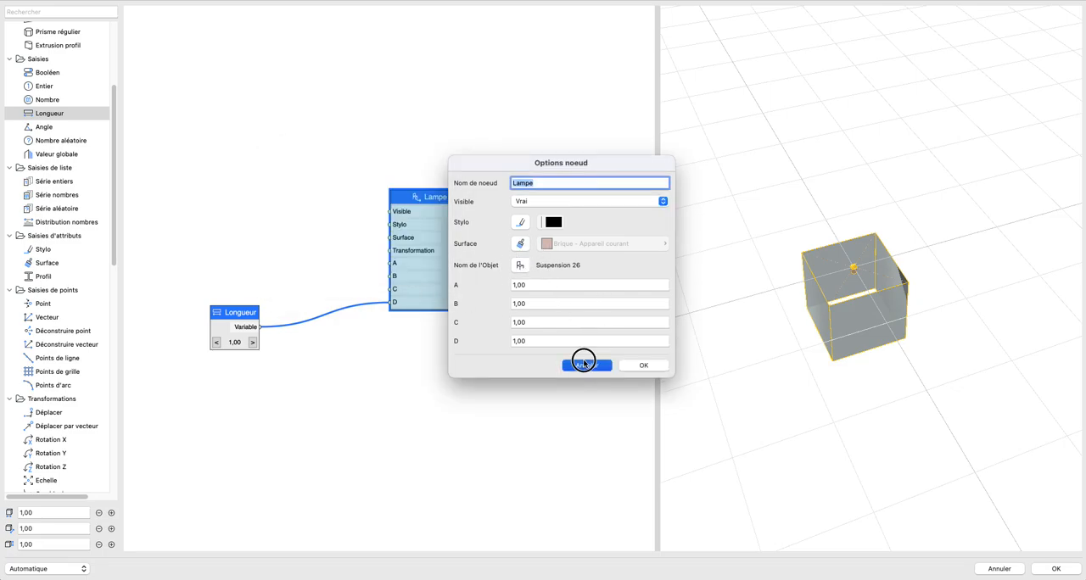
# Step: Add a Longueur node set to 4,00 for input A of the Lampe node and place it farther from that node
pyautogui.moveTo(52, 117); pyautogui.dragTo(392, 262)
pyautogui.click(274, 223)
pyautogui.click(275, 223)
pyautogui.click(274, 224)
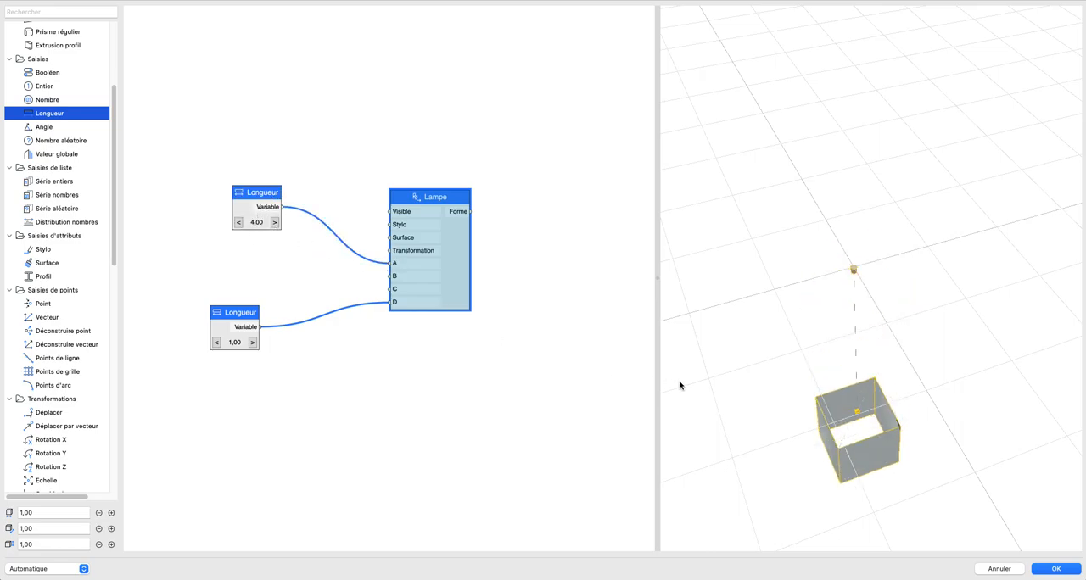
pyautogui.moveTo(704, 338); pyautogui.dragTo(828, 288)
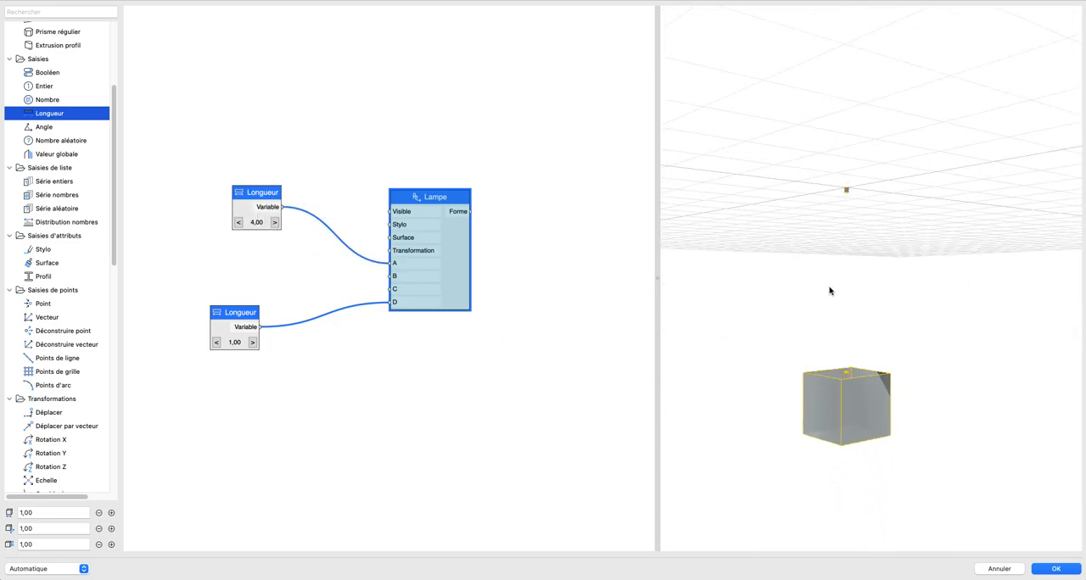
pyautogui.moveTo(248, 219); pyautogui.dragTo(198, 219)
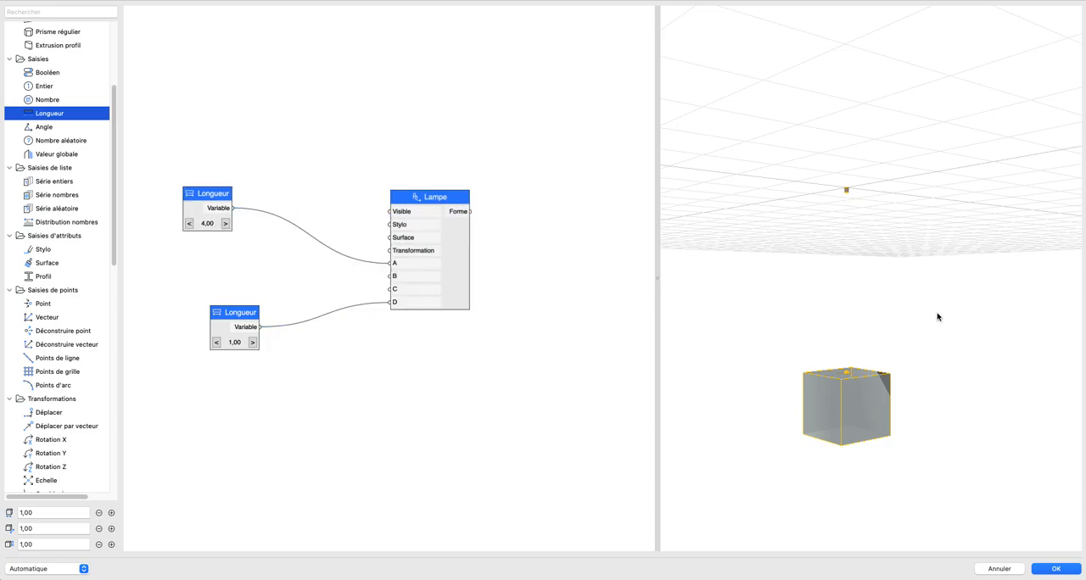
pyautogui.moveTo(816, 282); pyautogui.dragTo(831, 271)
pyautogui.scroll(3, 856, 276)
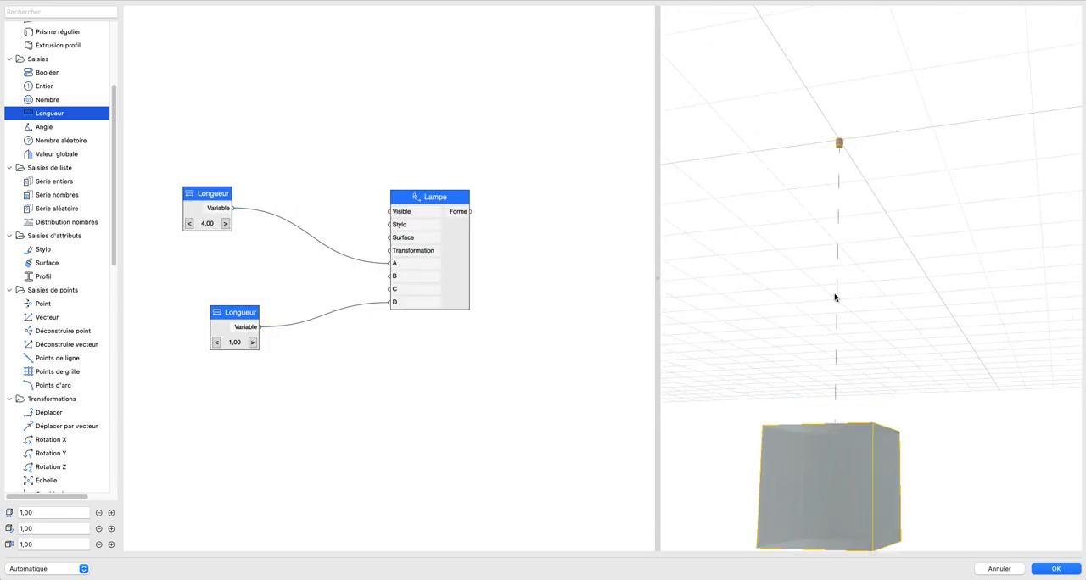
pyautogui.scroll(-3, 832, 319)
pyautogui.moveTo(833, 319); pyautogui.dragTo(814, 360)
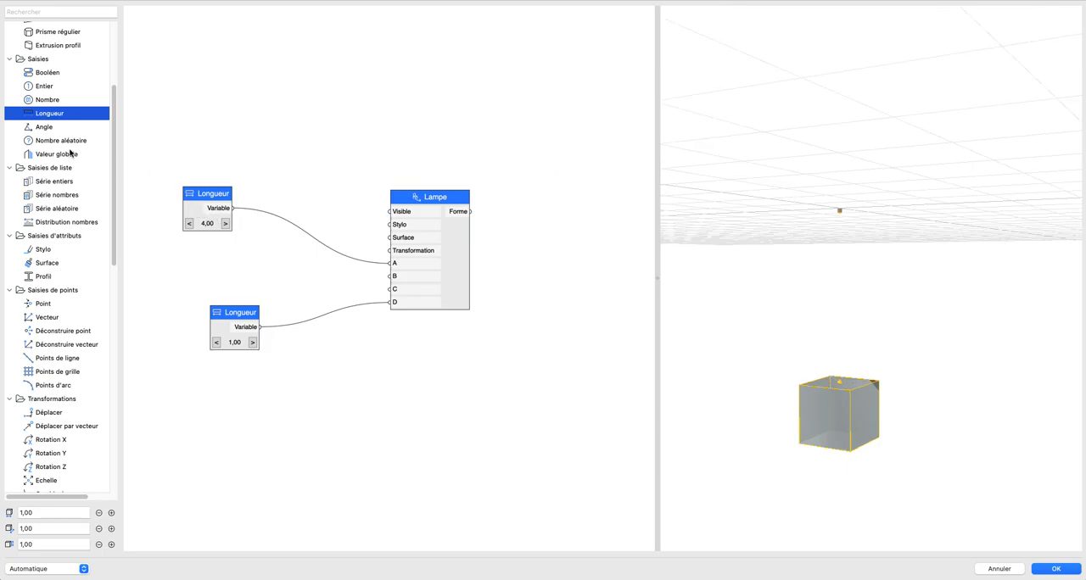
# Step: Add a Longueur node set to 3,00 for input B of the Lampe node and place it between the other two length nodes
pyautogui.moveTo(39, 112); pyautogui.dragTo(188, 289)
pyautogui.moveTo(224, 283); pyautogui.dragTo(391, 274)
pyautogui.moveTo(161, 277); pyautogui.dragTo(390, 275)
pyautogui.click(315, 284)
pyautogui.click(315, 285)
pyautogui.click(314, 284)
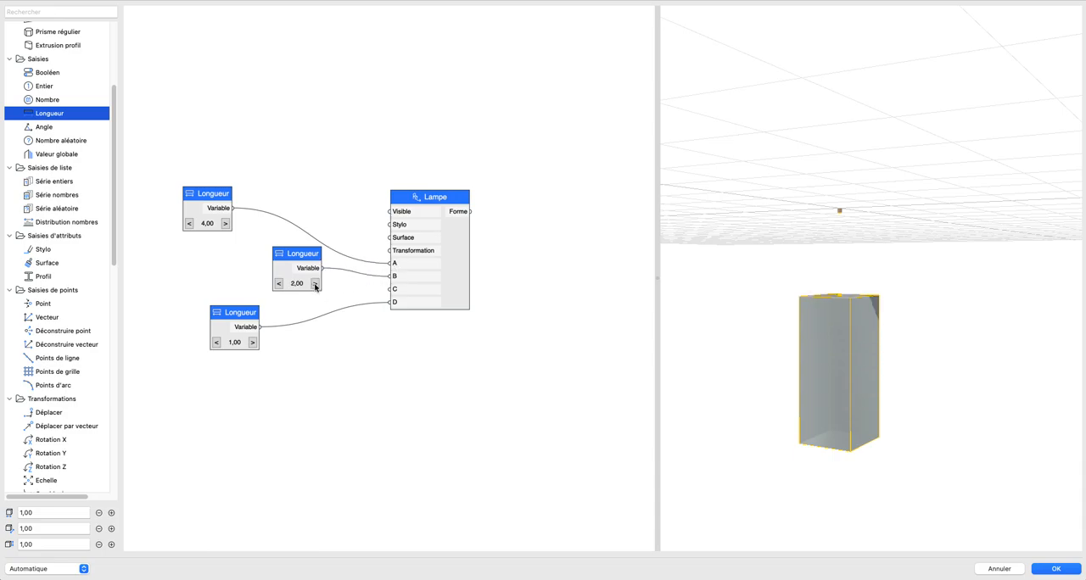
pyautogui.click(315, 285)
pyautogui.click(314, 285)
pyautogui.click(279, 284)
pyautogui.moveTo(286, 256); pyautogui.dragTo(197, 251)
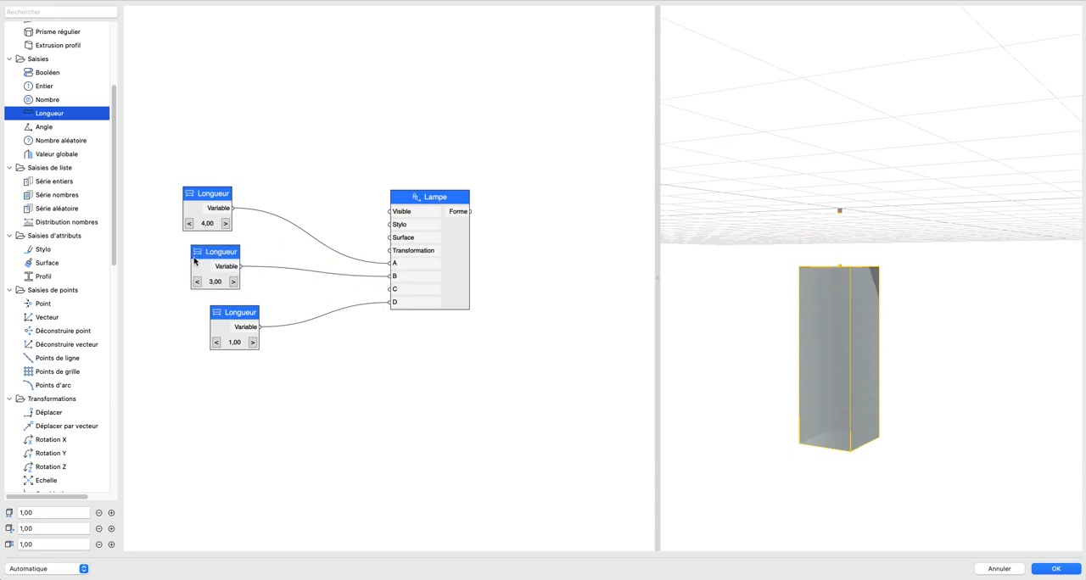
pyautogui.scroll(-2, 849, 323)
pyautogui.keyDown('shift'); pyautogui.moveTo(849, 323); pyautogui.dragTo(905, 375, button='middle'); pyautogui.keyUp('shift')
pyautogui.scroll(3, 846, 326)
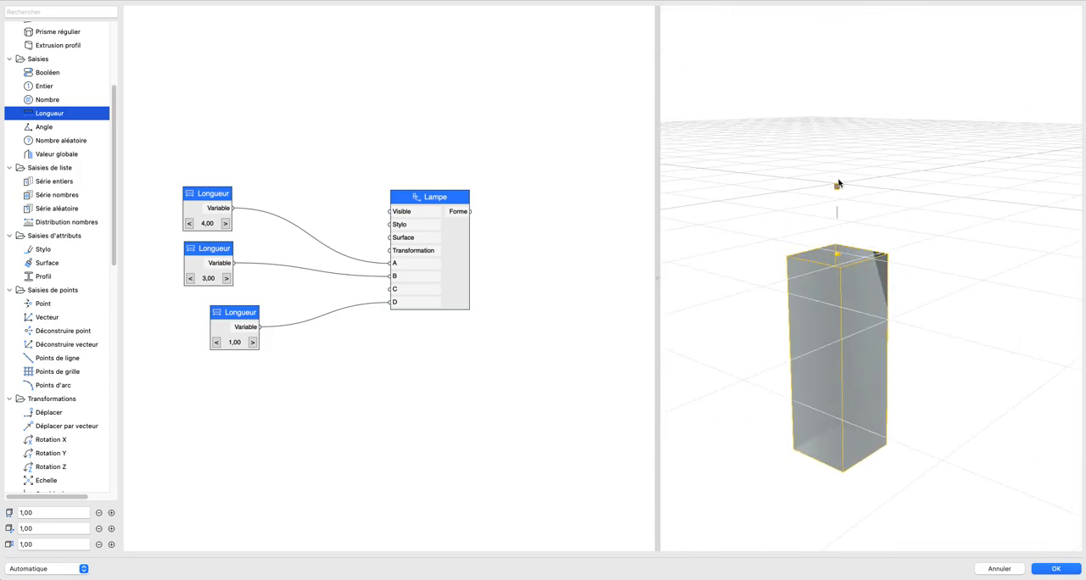
# Step: Set the Longueur node feeding input B of the Lampe node to 2,50
pyautogui.click(227, 279)
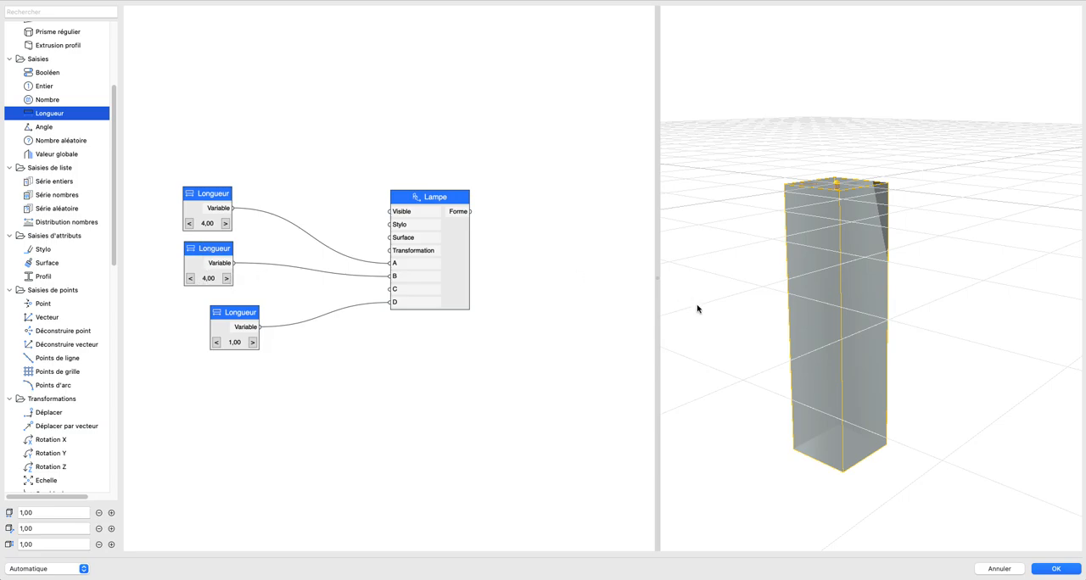
pyautogui.moveTo(801, 279); pyautogui.dragTo(822, 194, button='middle')
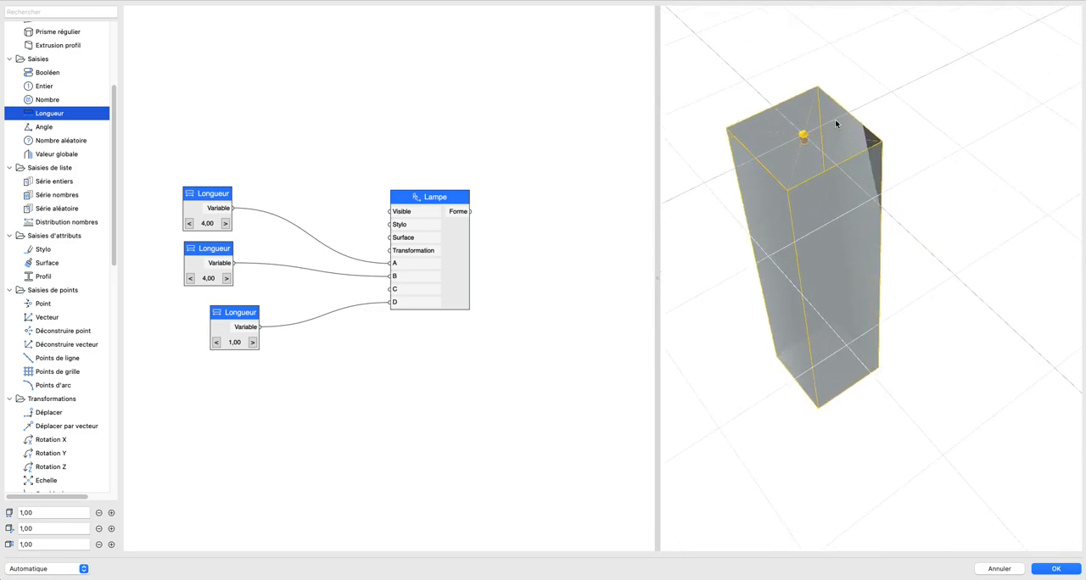
pyautogui.click(190, 281)
pyautogui.click(190, 281)
pyautogui.click(190, 279)
# Step: Add an Entier node connected to input C of the Lampe node
pyautogui.moveTo(34, 113)
pyautogui.mouseDown()
pyautogui.moveTo(119, 288)
pyautogui.moveTo(26, 120)
pyautogui.mouseUp()
pyautogui.moveTo(44, 85); pyautogui.dragTo(397, 288)
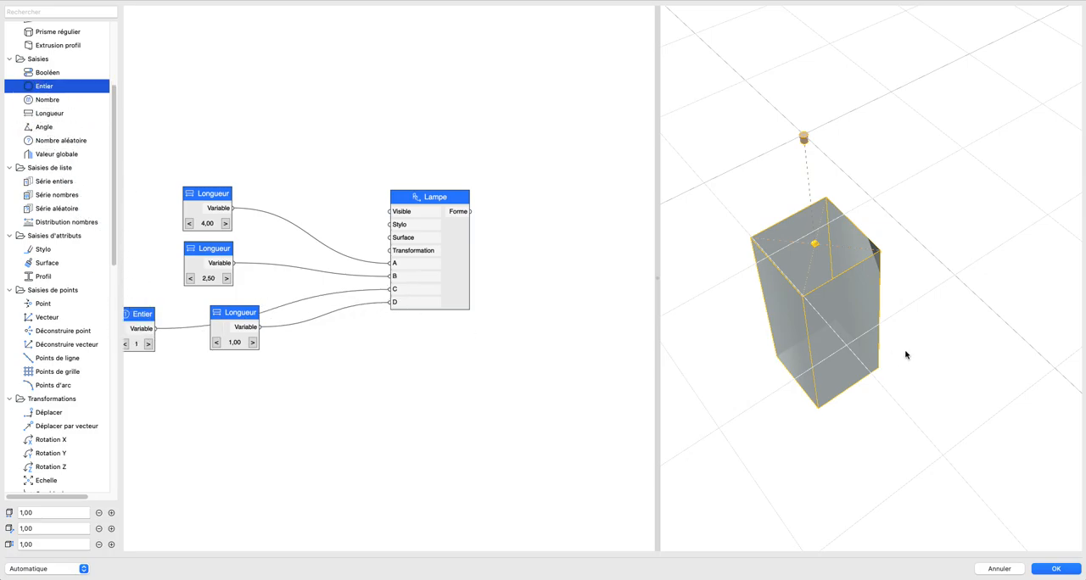
pyautogui.keyDown('shift'); pyautogui.moveTo(905, 353); pyautogui.dragTo(940, 318, button='middle'); pyautogui.keyUp('shift')
pyautogui.moveTo(858, 344); pyautogui.dragTo(931, 305, button='middle')
pyautogui.hscroll(-2, 165, 335)
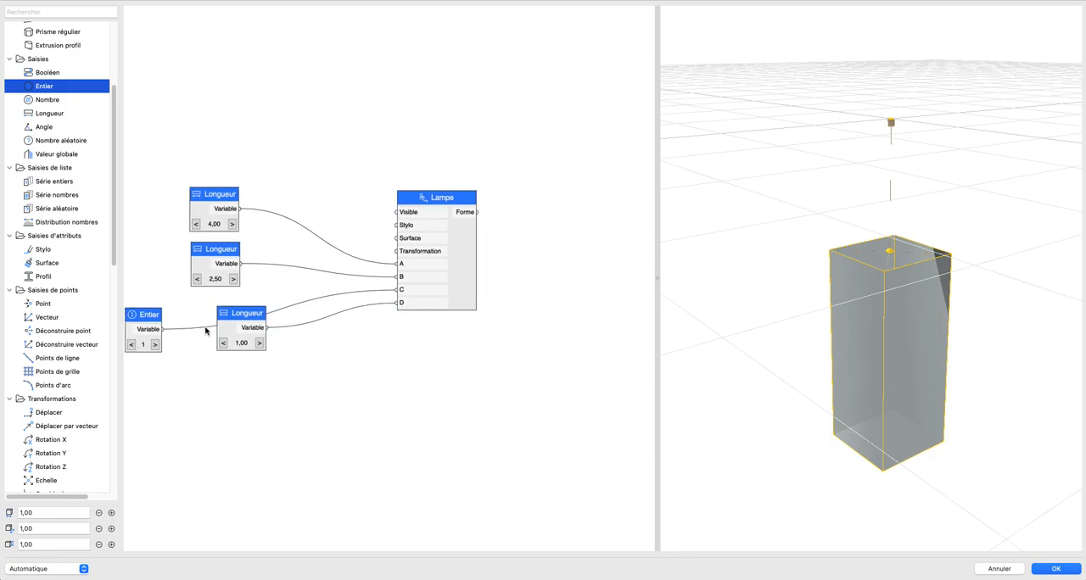
# Step: Preview the lamp shapes by raising the Entier node on input C to 8 and returning it to 1
pyautogui.click(180, 337)
pyautogui.click(179, 338)
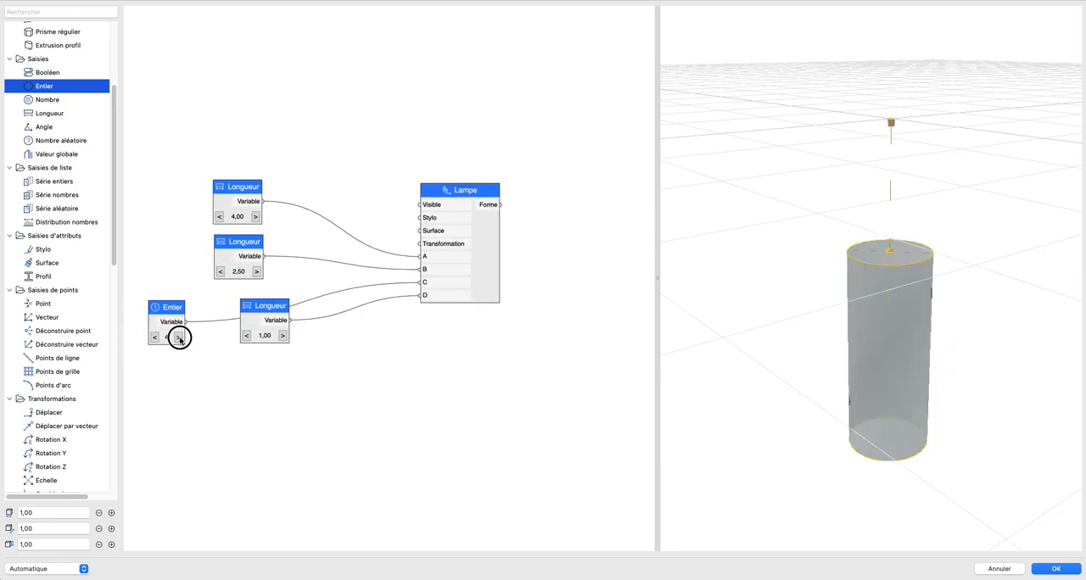
pyautogui.click(179, 338)
pyautogui.click(179, 338)
pyautogui.click(180, 338)
pyautogui.click(180, 338)
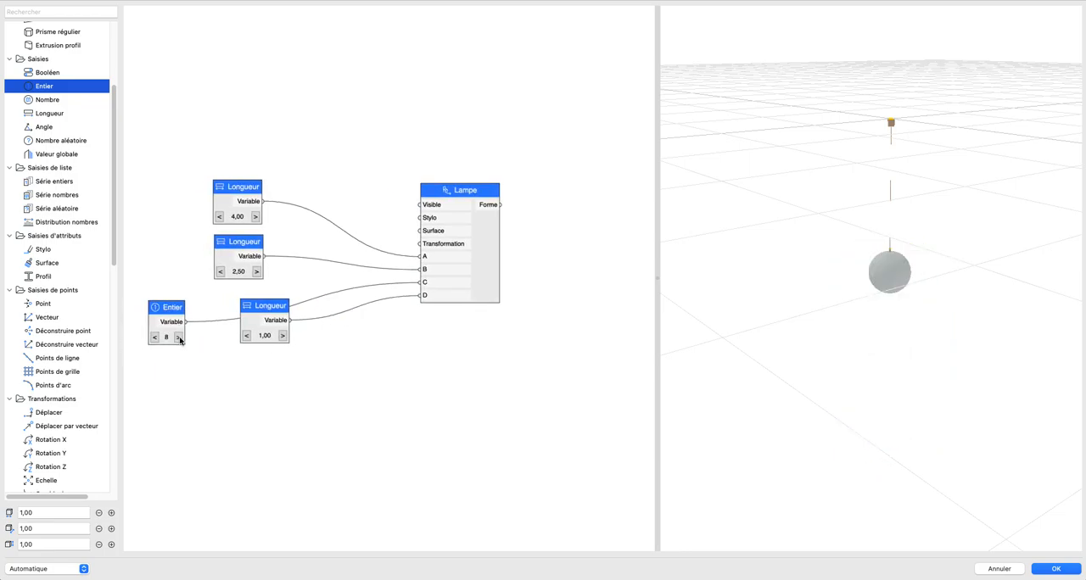
pyautogui.click(179, 338)
pyautogui.click(155, 338)
pyautogui.click(154, 340)
pyautogui.click(155, 339)
pyautogui.click(155, 339)
pyautogui.click(154, 340)
pyautogui.click(154, 340)
pyautogui.click(154, 339)
pyautogui.click(155, 340)
pyautogui.click(154, 339)
pyautogui.click(154, 339)
pyautogui.click(180, 338)
pyautogui.click(180, 337)
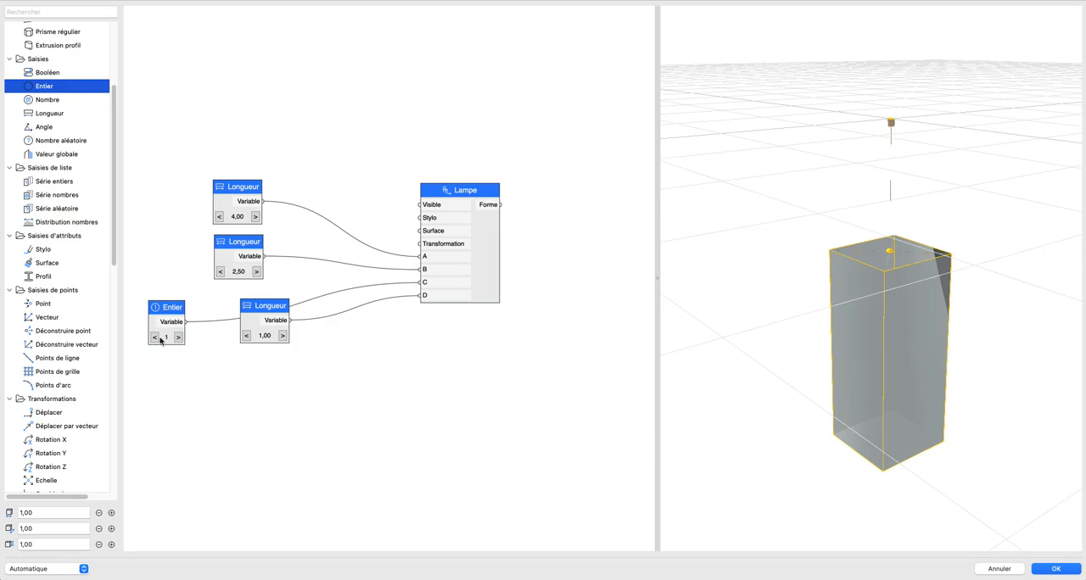
# Step: Place the Longueur node of input D below the Entier node and move all four input nodes farther from the Lampe node
pyautogui.scroll(-5, 494, 281)
pyautogui.moveTo(339, 334); pyautogui.dragTo(315, 400)
pyautogui.scroll(2, 466, 357)
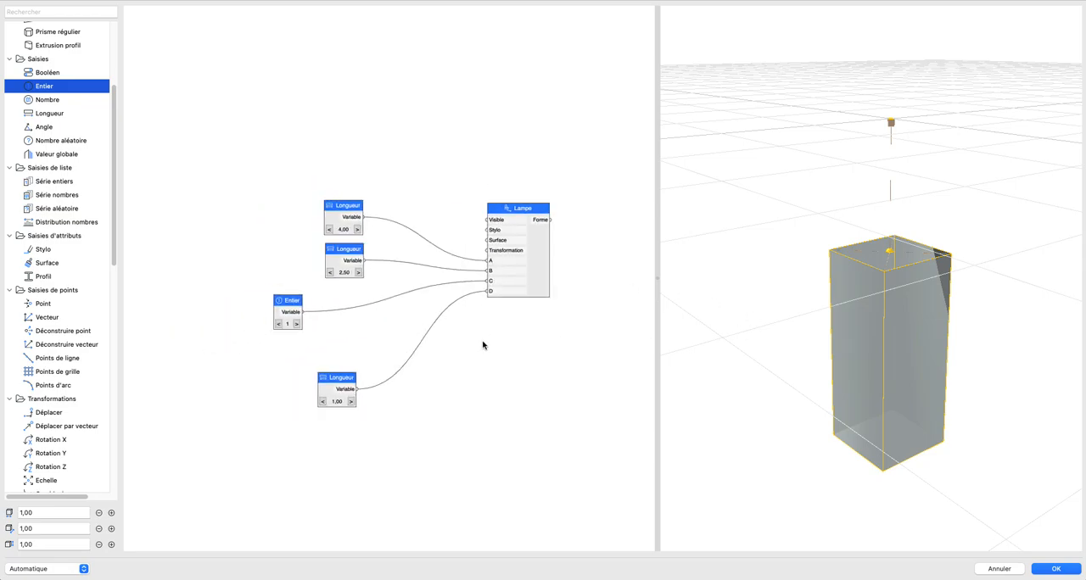
pyautogui.scroll(-3, 516, 328)
pyautogui.moveTo(253, 182); pyautogui.dragTo(449, 468)
pyautogui.moveTo(388, 375); pyautogui.dragTo(168, 346)
pyautogui.click(296, 319)
pyautogui.scroll(-3, 339, 332)
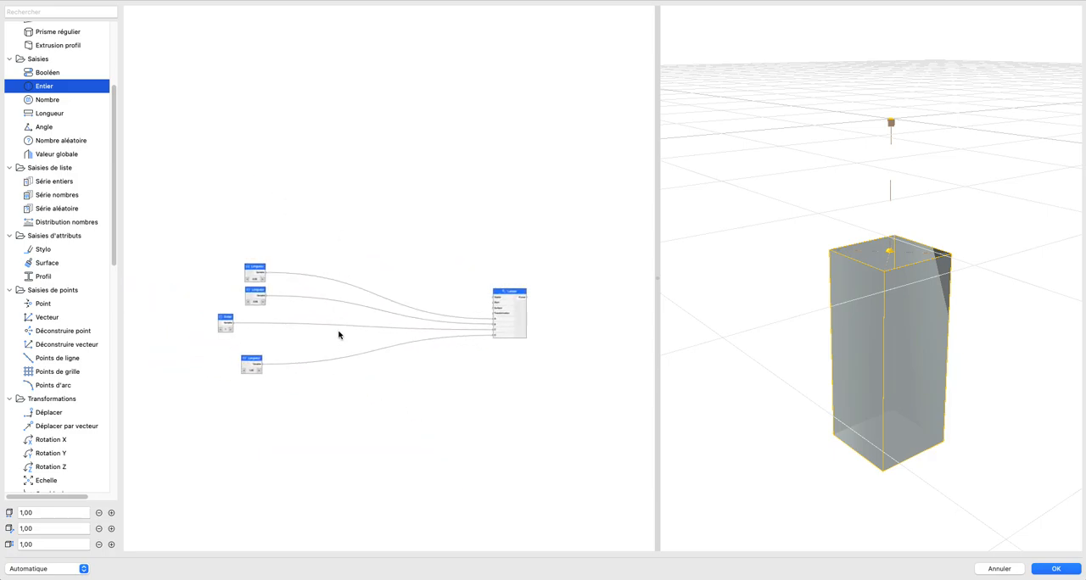
# Step: Move the Lampe node higher and farther from its inputs, and align the Entier node in the column of Longueur nodes
pyautogui.moveTo(522, 314); pyautogui.dragTo(573, 240)
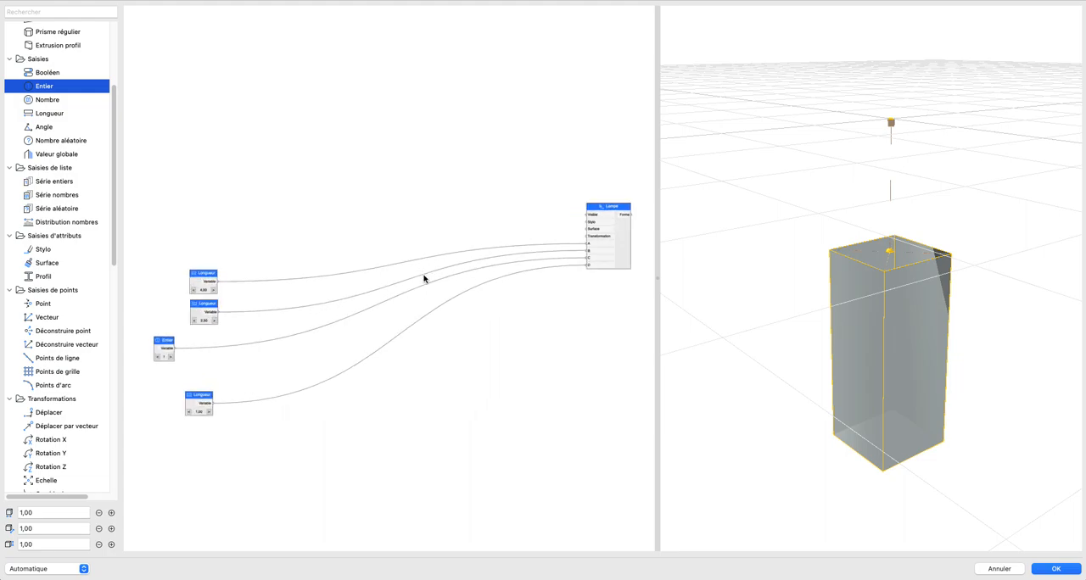
pyautogui.scroll(2, 424, 279)
pyautogui.moveTo(145, 268); pyautogui.dragTo(282, 490)
pyautogui.click(237, 397)
pyautogui.moveTo(170, 368); pyautogui.dragTo(220, 382)
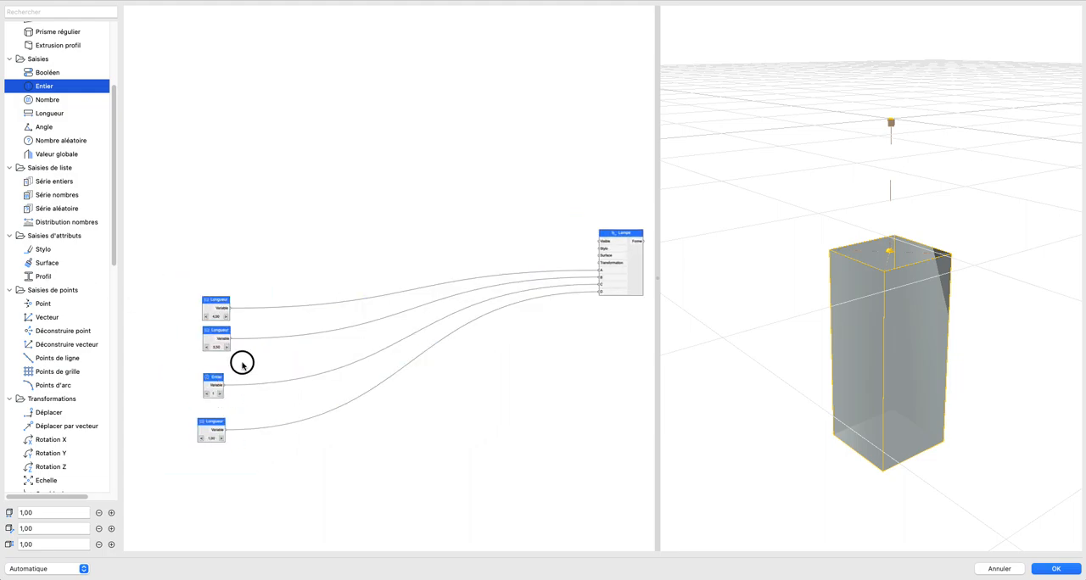
pyautogui.scroll(-10, 852, 332)
pyautogui.moveTo(903, 341); pyautogui.dragTo(872, 346, button='middle')
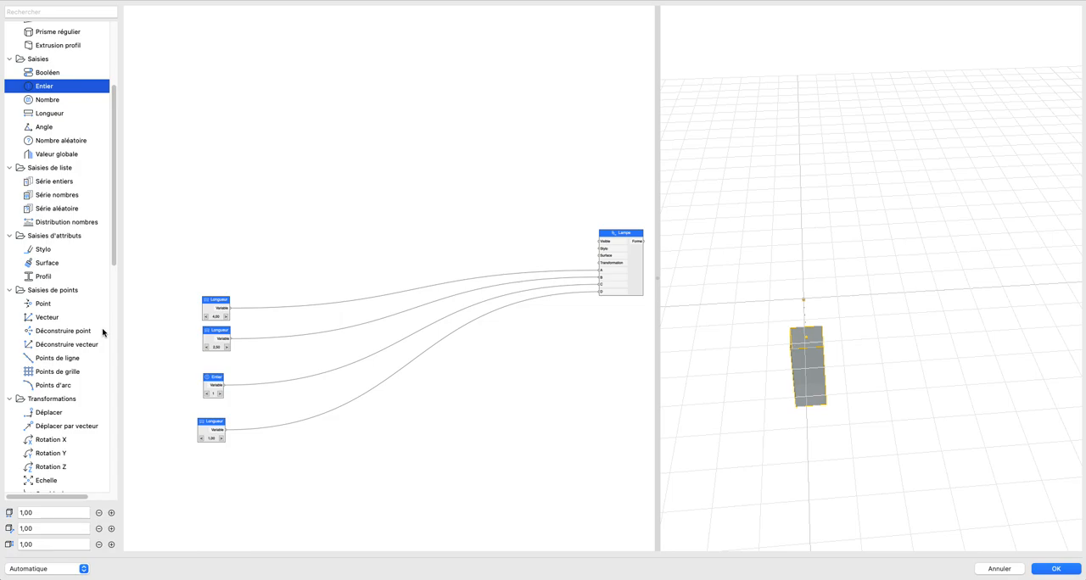
pyautogui.scroll(-5, 75, 390)
pyautogui.scroll(8, 73, 386)
pyautogui.doubleClick(32, 44)
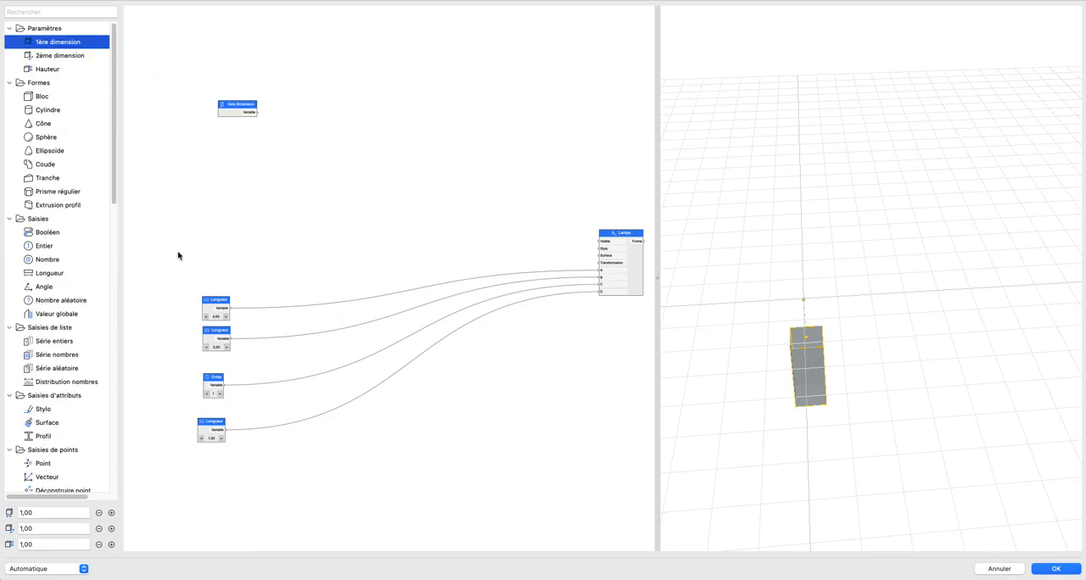
pyautogui.moveTo(226, 116); pyautogui.dragTo(207, 153)
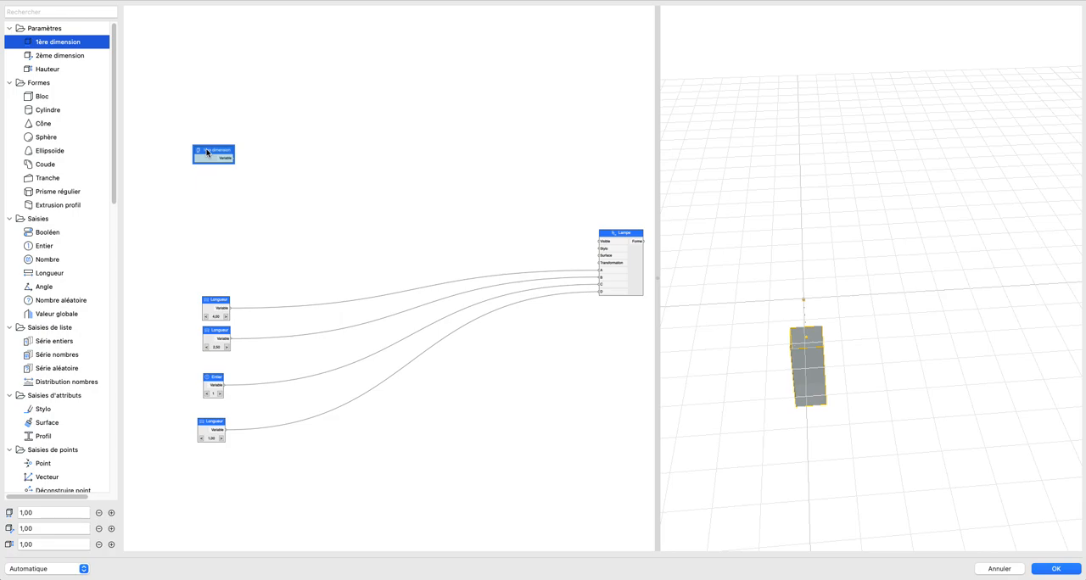
pyautogui.press('Delete')
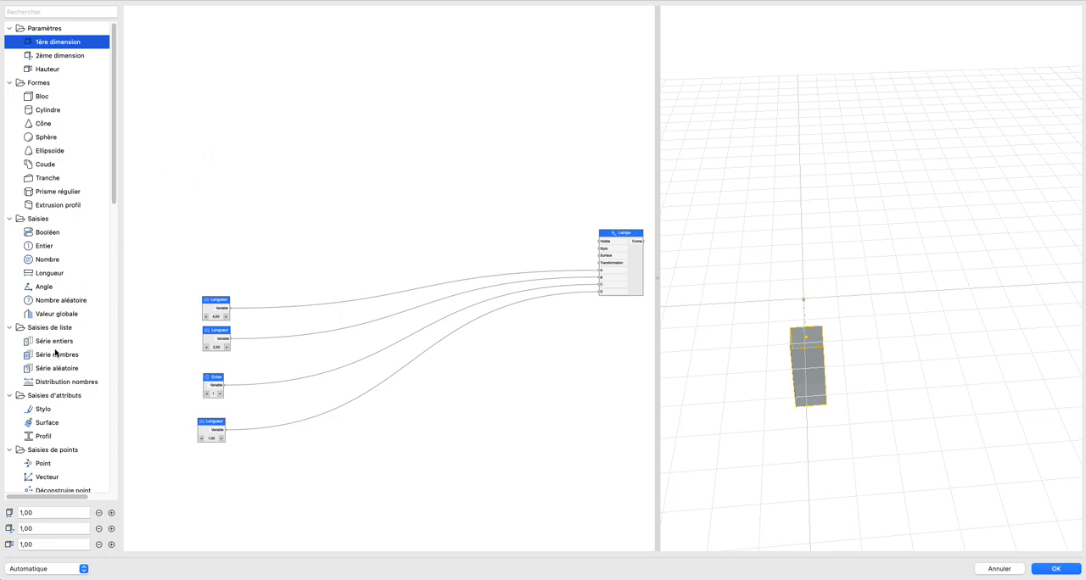
# Step: Add a separate Longueur node above the existing inputs and name it Longueur de l'objet
pyautogui.moveTo(58, 273); pyautogui.dragTo(242, 107)
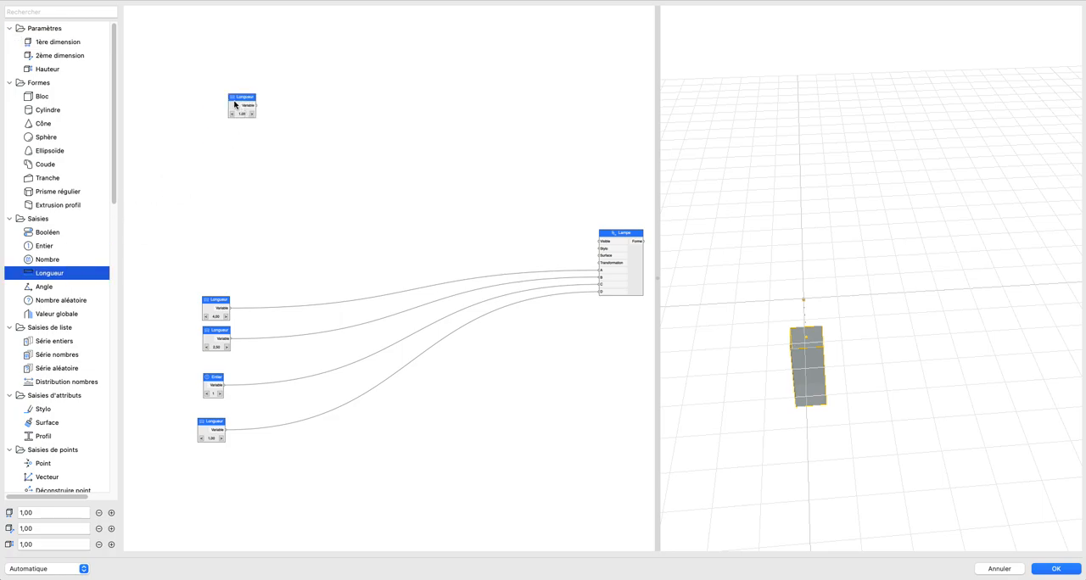
pyautogui.doubleClick(235, 104)
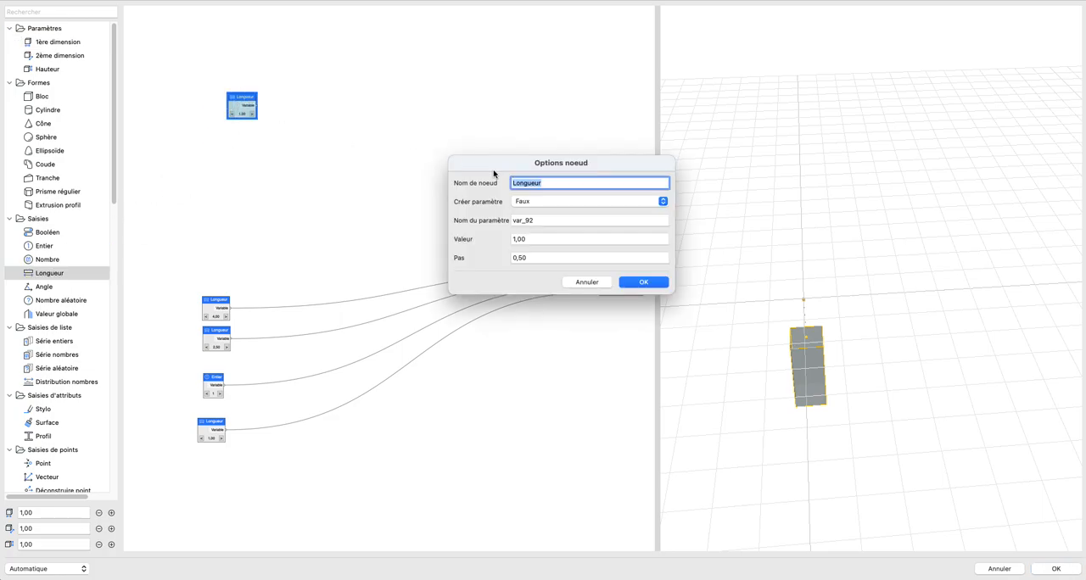
pyautogui.write('Lon')
pyautogui.click(643, 282)
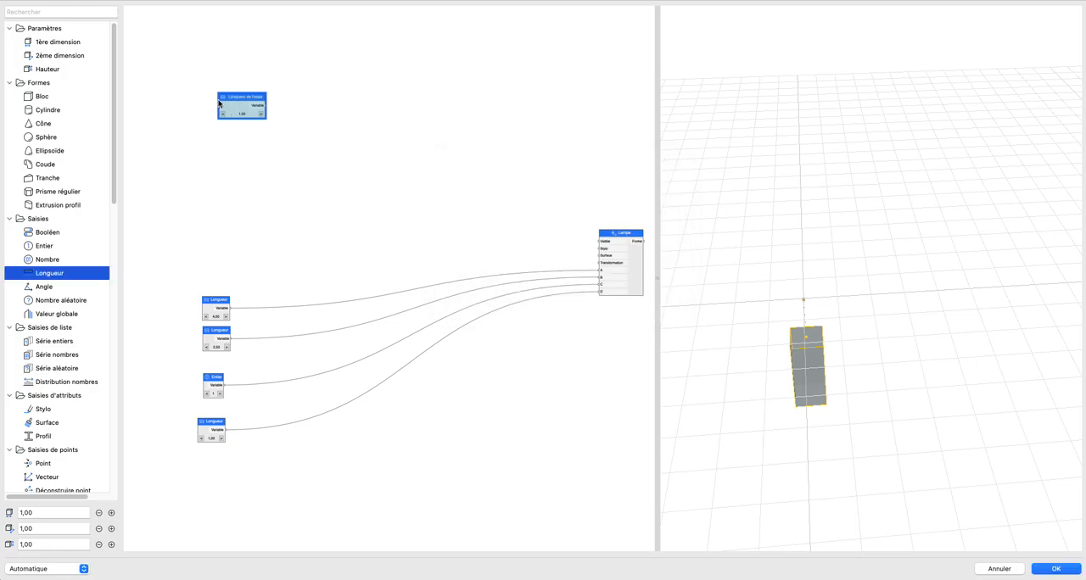
# Step: Duplicate the Longueur de l'objet node, place the copy below it and rename it Largeur de l'objet
pyautogui.press('super+v')
pyautogui.moveTo(384, 275); pyautogui.dragTo(225, 135)
pyautogui.doubleClick(224, 135)
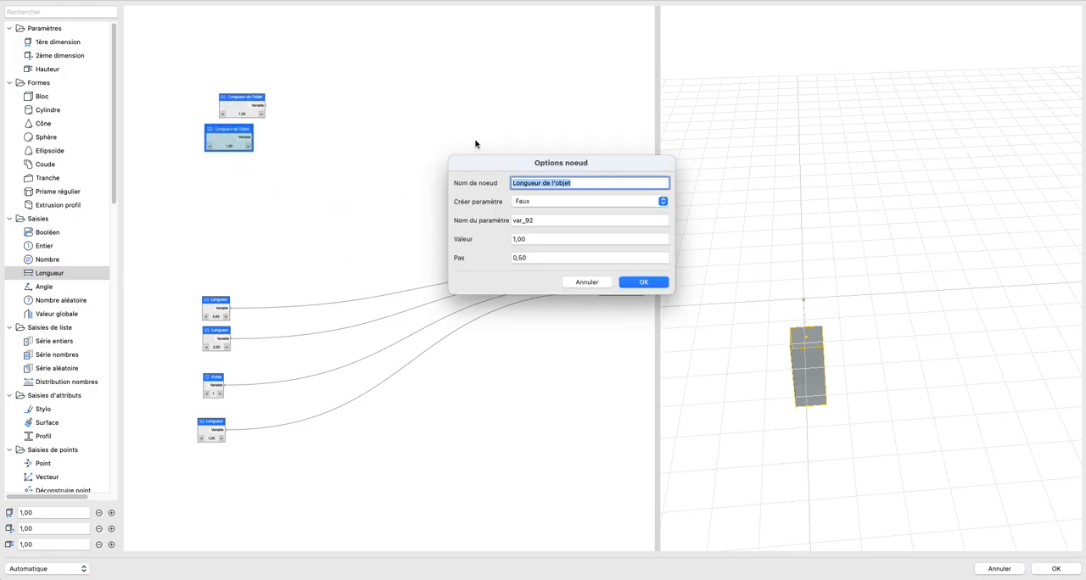
pyautogui.doubleClick(521, 183)
pyautogui.write('Largeur')
pyautogui.press('Return')
pyautogui.click(501, 194)
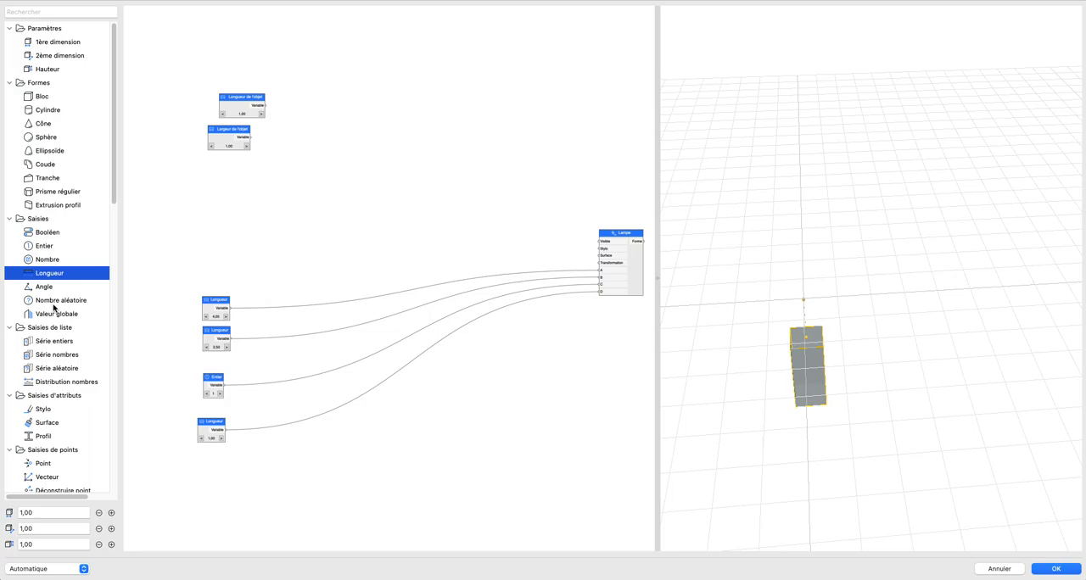
# Step: Add a Déplacer node to the Transformation input of the Lampe node and align the two object size nodes in one column
pyautogui.scroll(-10, 51, 340)
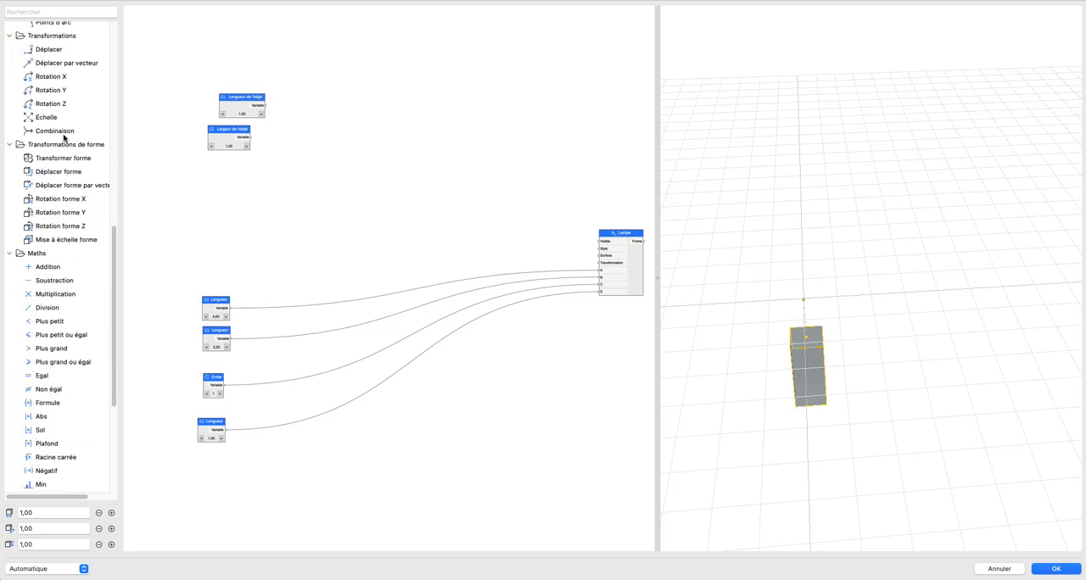
pyautogui.moveTo(49, 49); pyautogui.dragTo(585, 260)
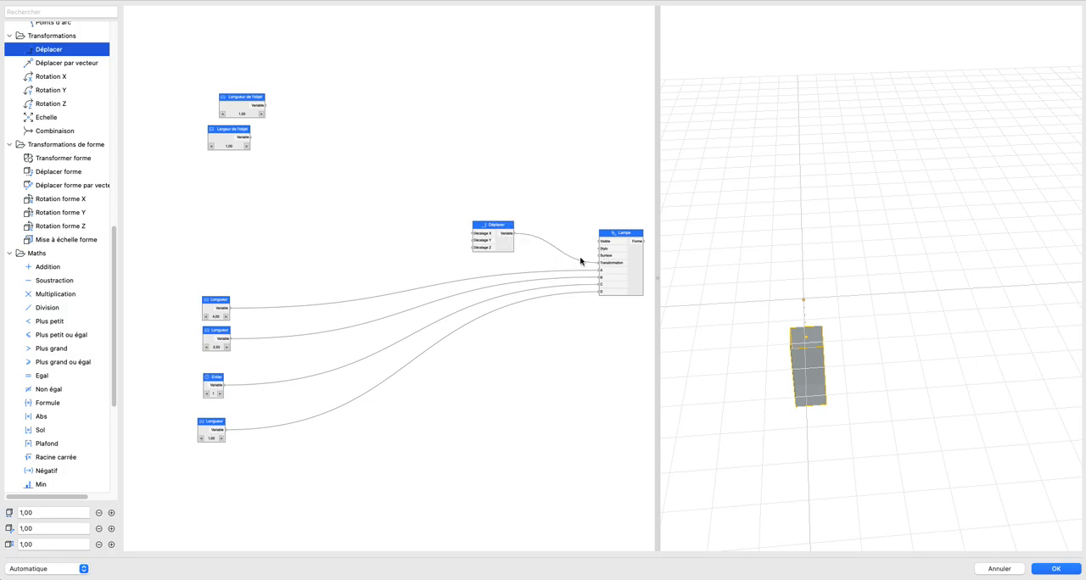
pyautogui.scroll(3, 358, 215)
pyautogui.moveTo(191, 126); pyautogui.dragTo(190, 210)
pyautogui.moveTo(202, 85); pyautogui.dragTo(181, 159)
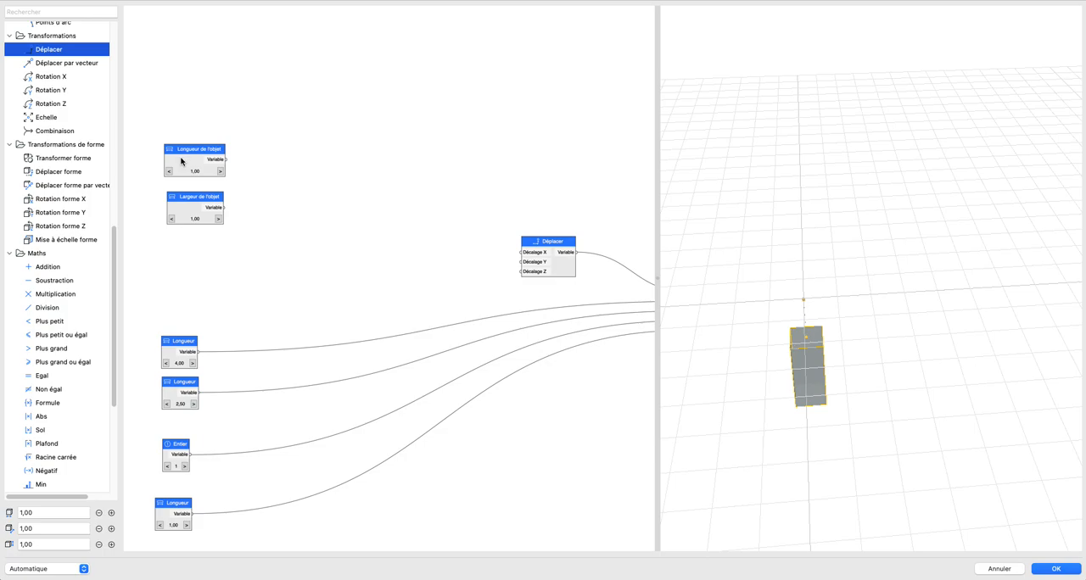
# Step: Add two Série aléatoire nodes, one below the other, between the object size nodes and the Déplacer node
pyautogui.scroll(10, 88, 233)
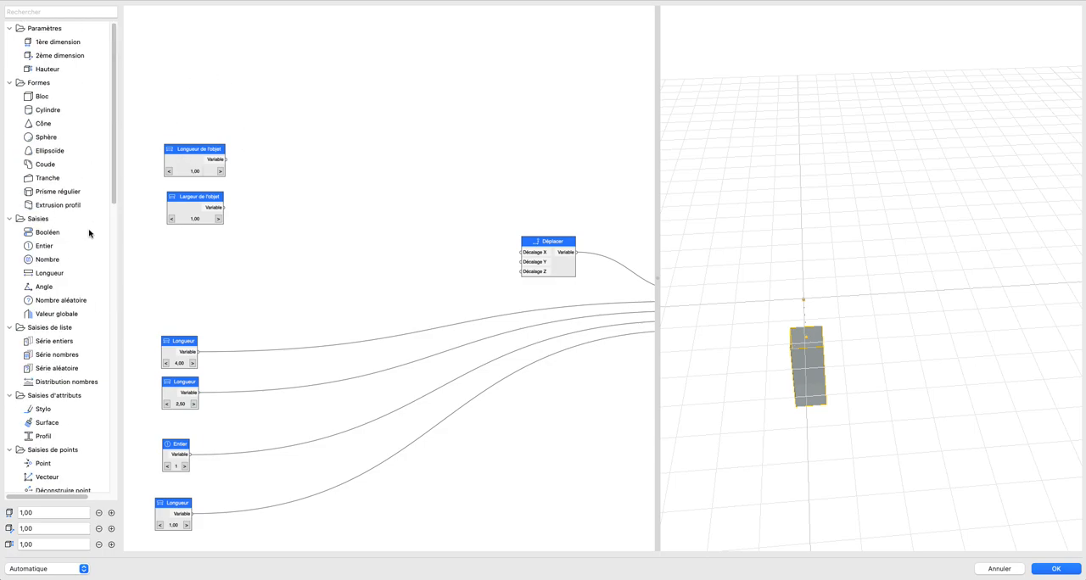
pyautogui.scroll(-5, 59, 237)
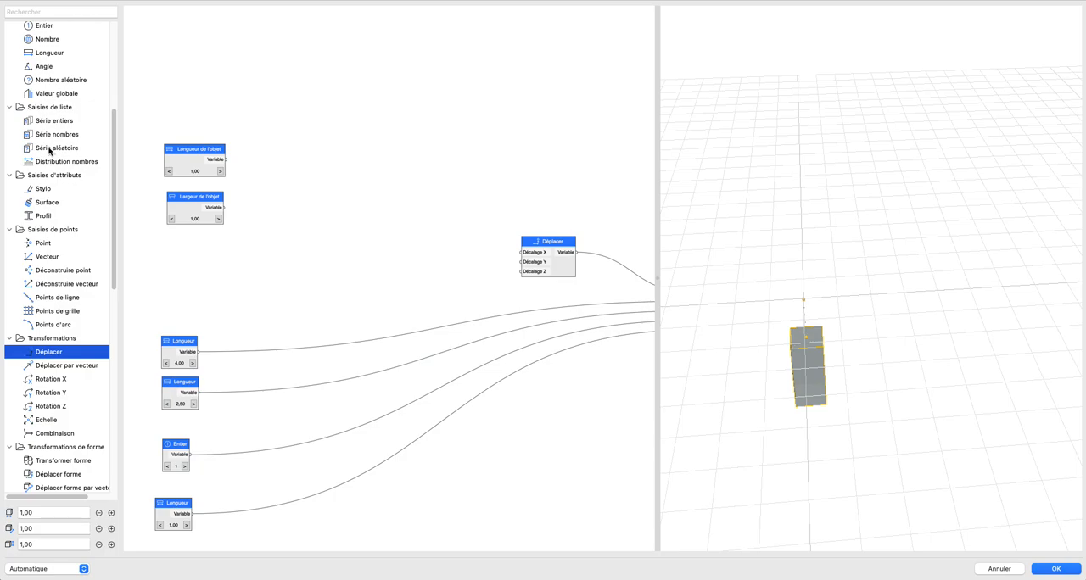
pyautogui.moveTo(65, 147); pyautogui.dragTo(377, 174)
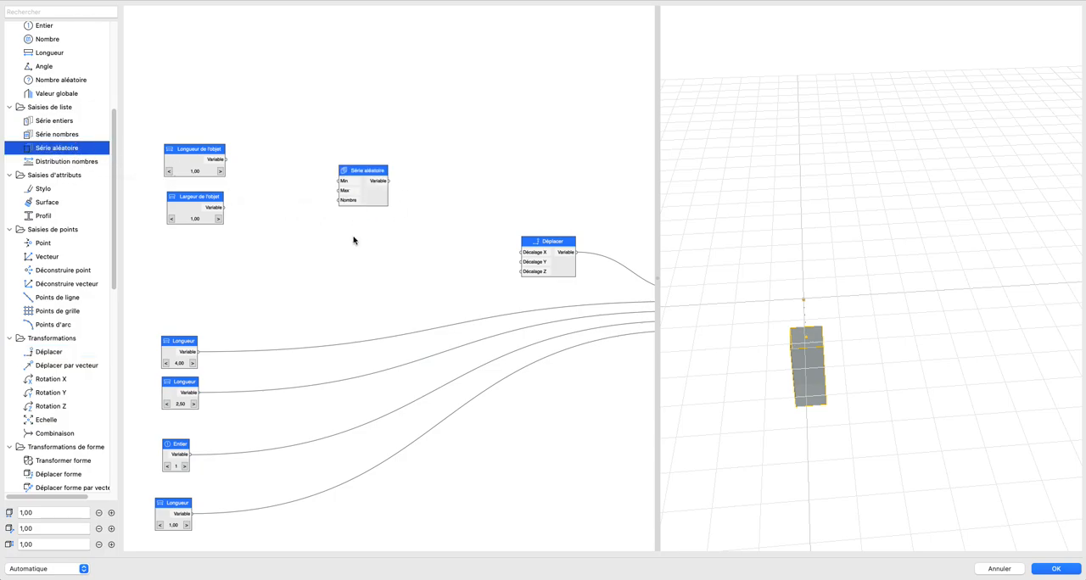
pyautogui.scroll(3, 257, 222)
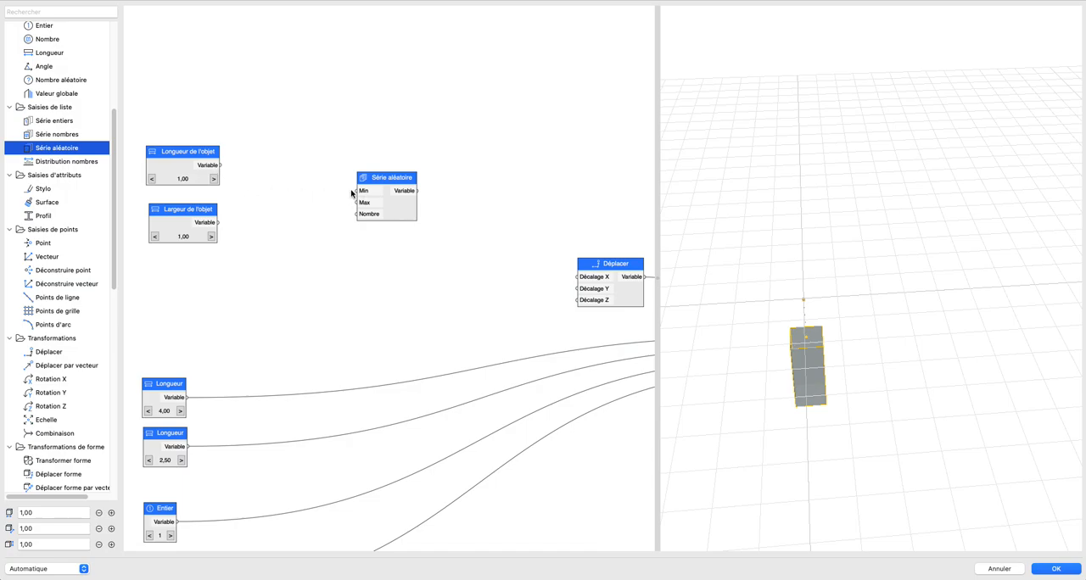
pyautogui.click(394, 216)
pyautogui.moveTo(85, 153); pyautogui.dragTo(400, 275)
pyautogui.click(464, 261)
# Step: Connect Longueur de l'objet to the upper Série aléatoire node's Max input and Largeur de l'objet to the lower one's Max input
pyautogui.moveTo(218, 165); pyautogui.dragTo(357, 202)
pyautogui.moveTo(219, 222); pyautogui.dragTo(357, 274)
pyautogui.scroll(-1, 289, 275)
pyautogui.moveTo(301, 272); pyautogui.dragTo(343, 258, button='middle')
# Step: Add an Entier node below Largeur de l'objet and name it Nombre de lampes
pyautogui.moveTo(42, 25); pyautogui.dragTo(187, 310)
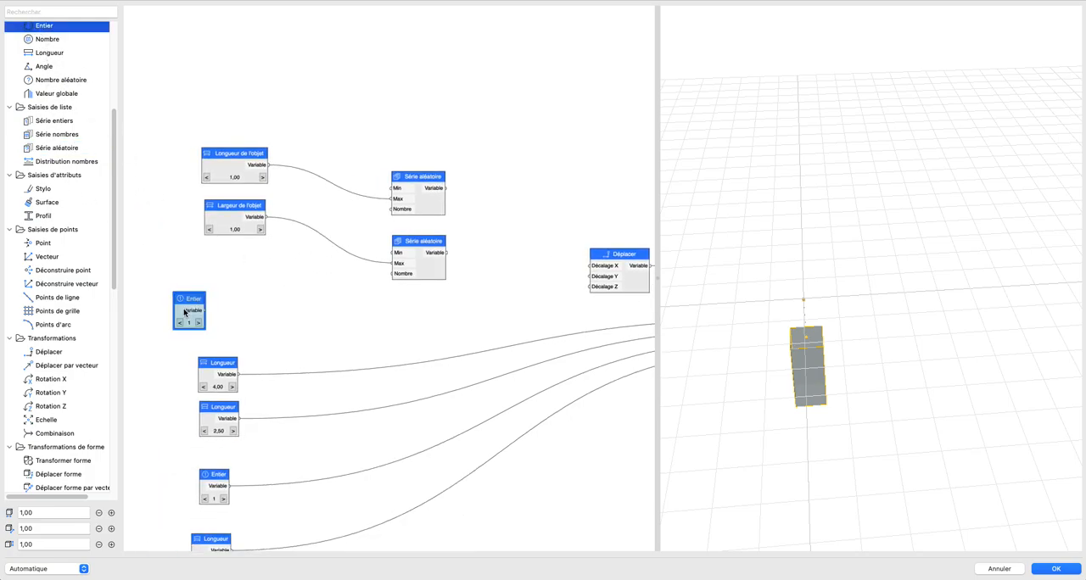
pyautogui.write('Nombre de lampes')
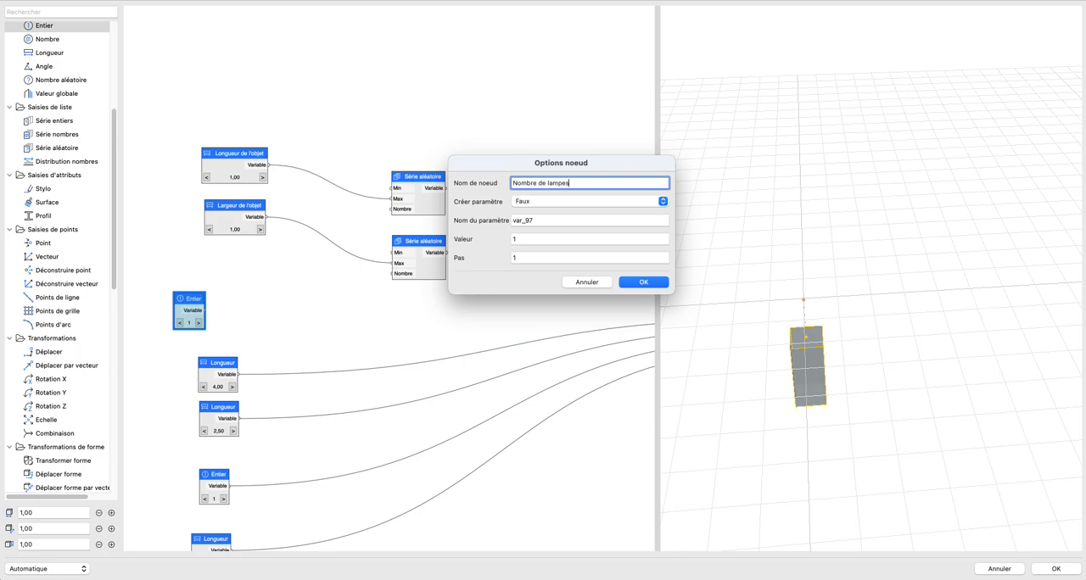
pyautogui.press('Return')
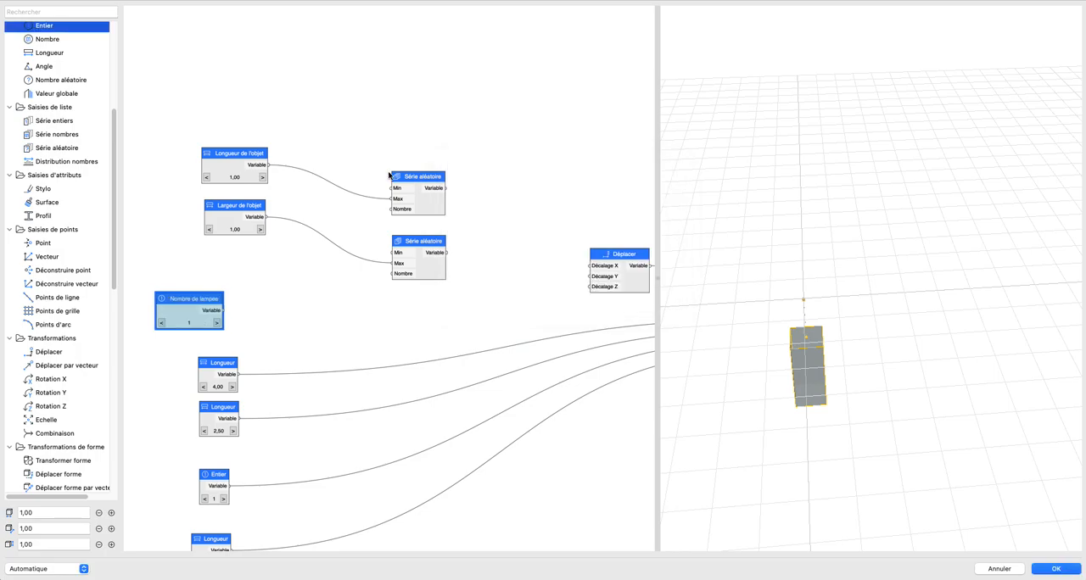
# Step: Connect Nombre de lampes to the Nombre input of both Série aléatoire nodes and set it to 6
pyautogui.moveTo(223, 311); pyautogui.dragTo(393, 274)
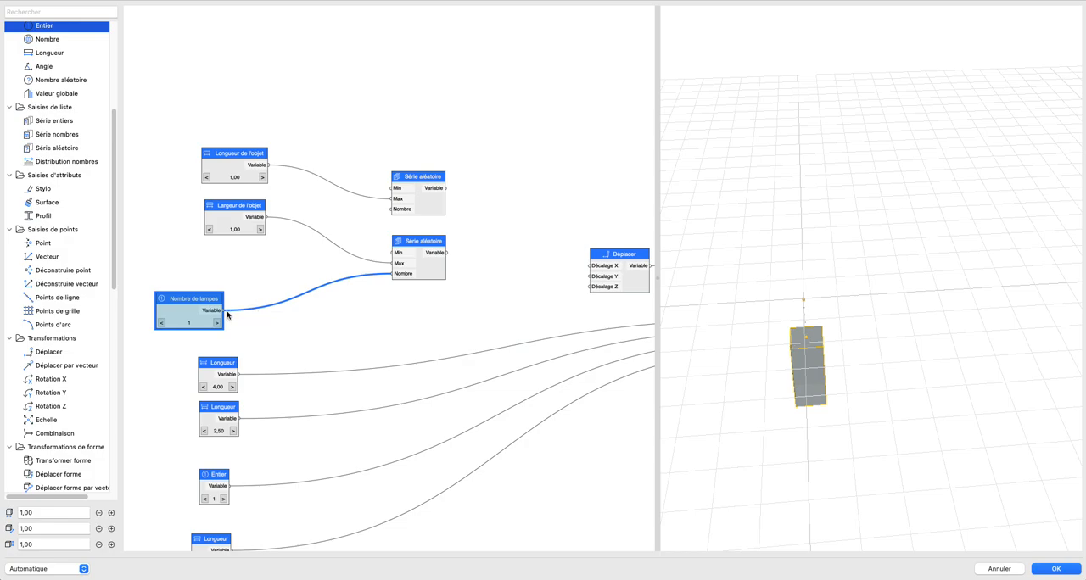
pyautogui.moveTo(362, 222); pyautogui.dragTo(392, 209)
pyautogui.click(216, 323)
pyautogui.click(216, 323)
pyautogui.click(215, 324)
pyautogui.click(216, 324)
pyautogui.click(216, 323)
pyautogui.click(307, 325)
pyautogui.scroll(-2, 320, 307)
pyautogui.moveTo(322, 307); pyautogui.dragTo(293, 286, button='middle')
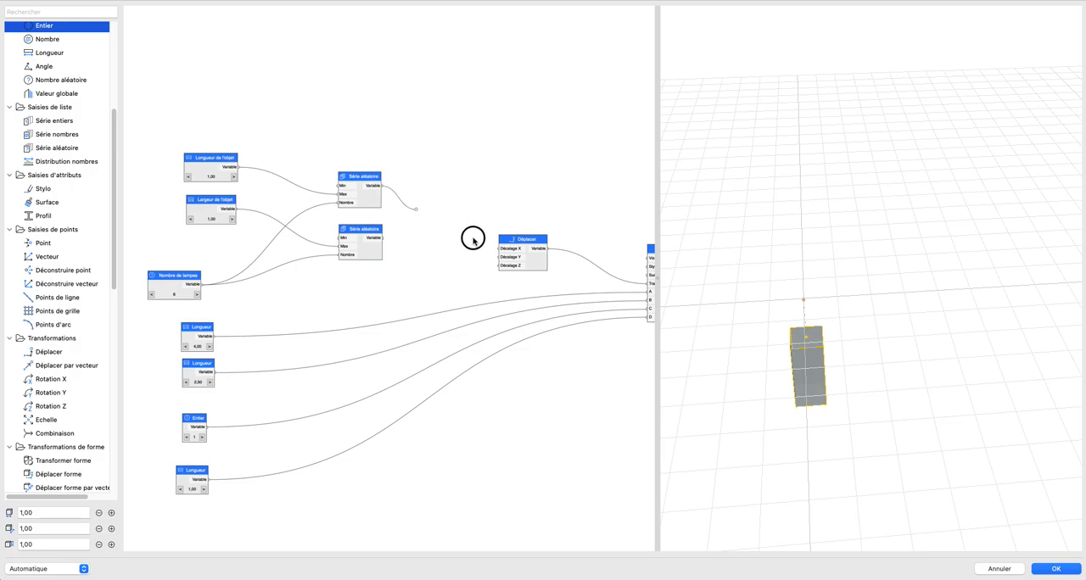
# Step: Connect the upper Série aléatoire node to Décalage X and the lower one to Décalage Y of the Déplacer node
pyautogui.moveTo(170, 186); pyautogui.dragTo(421, 284)
pyautogui.moveTo(383, 185); pyautogui.dragTo(499, 246)
pyautogui.moveTo(383, 185); pyautogui.dragTo(496, 246)
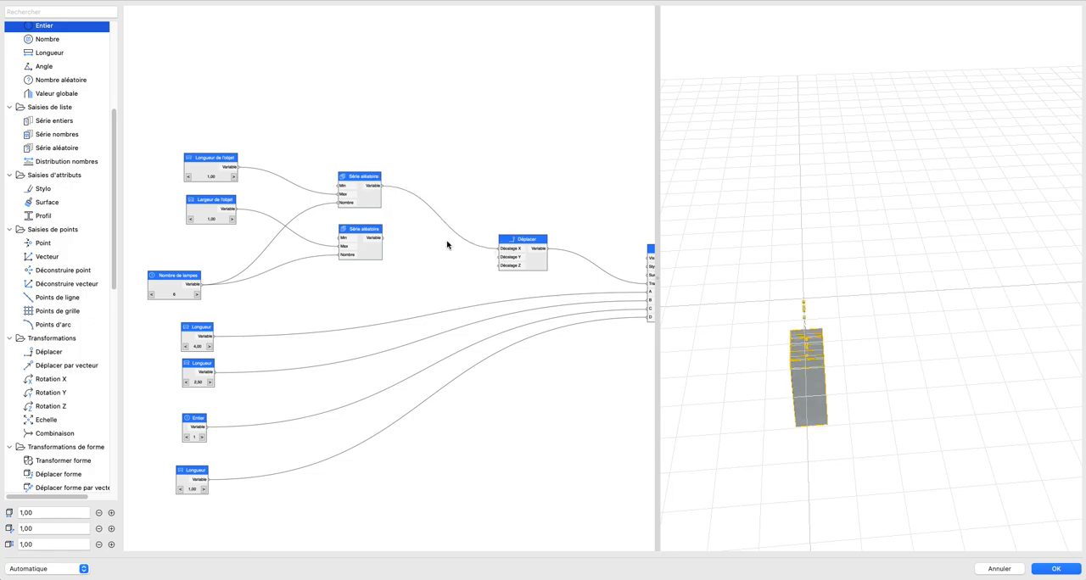
pyautogui.moveTo(382, 241); pyautogui.dragTo(499, 256)
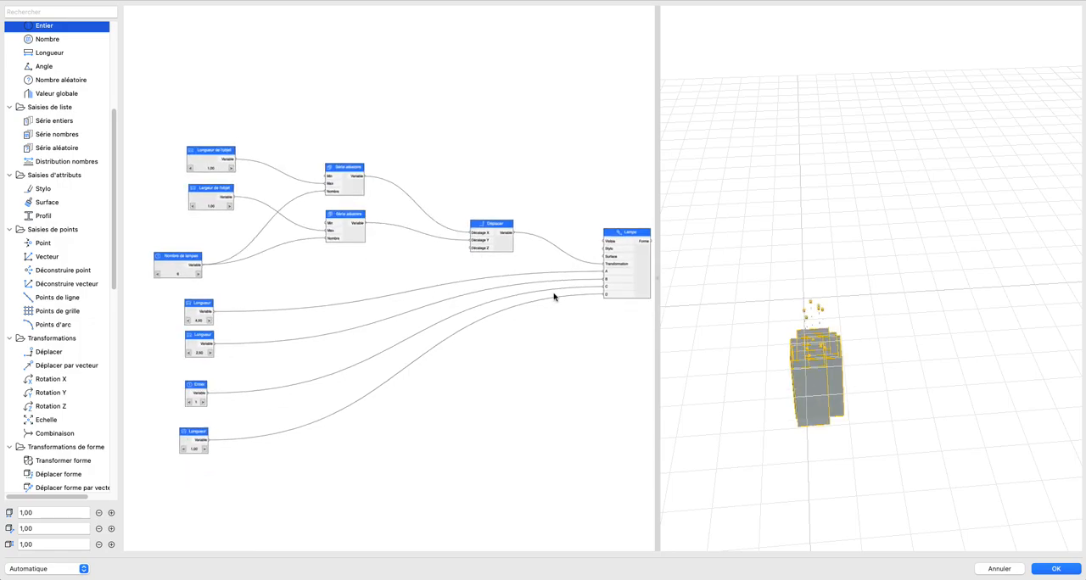
pyautogui.scroll(3, 811, 392)
pyautogui.scroll(2, 243, 197)
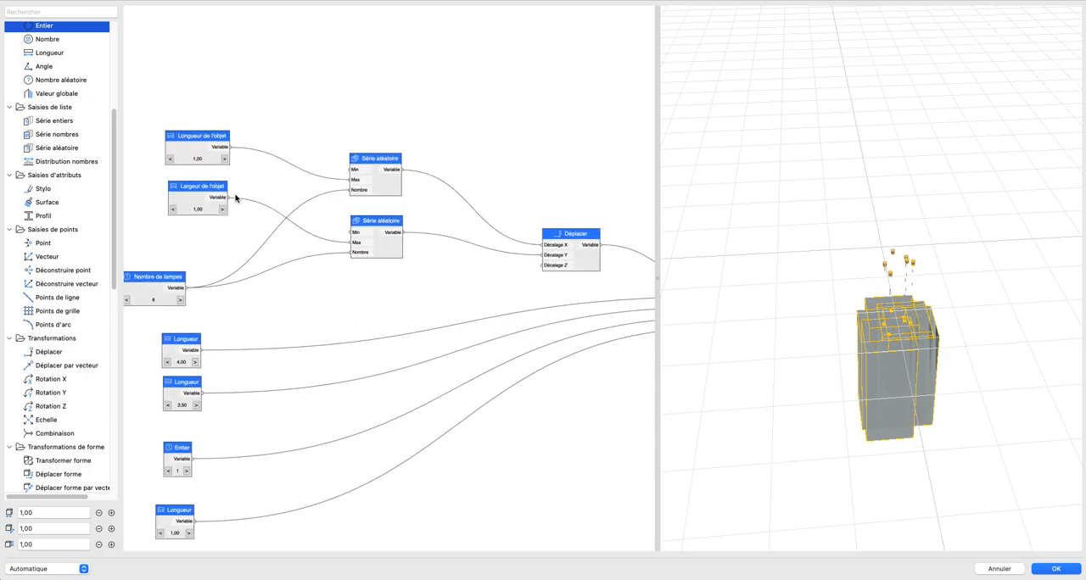
# Step: Set the Longueur de l'objet value to 8,50
pyautogui.click(224, 159)
pyautogui.click(224, 160)
pyautogui.click(224, 159)
pyautogui.click(224, 160)
pyautogui.click(224, 159)
pyautogui.click(224, 159)
pyautogui.click(224, 159)
# Step: Set Largeur de l'objet to 8,50 so that it matches Longueur de l'objet
pyautogui.click(223, 210)
pyautogui.click(223, 209)
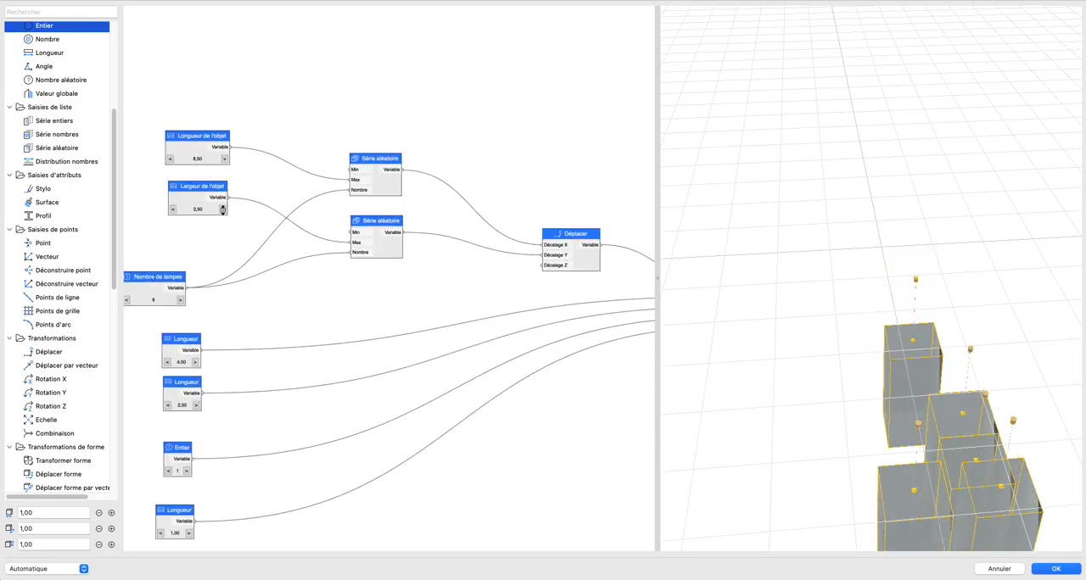
pyautogui.click(223, 210)
pyautogui.click(223, 209)
pyautogui.click(223, 210)
pyautogui.click(223, 210)
pyautogui.click(223, 209)
pyautogui.click(223, 209)
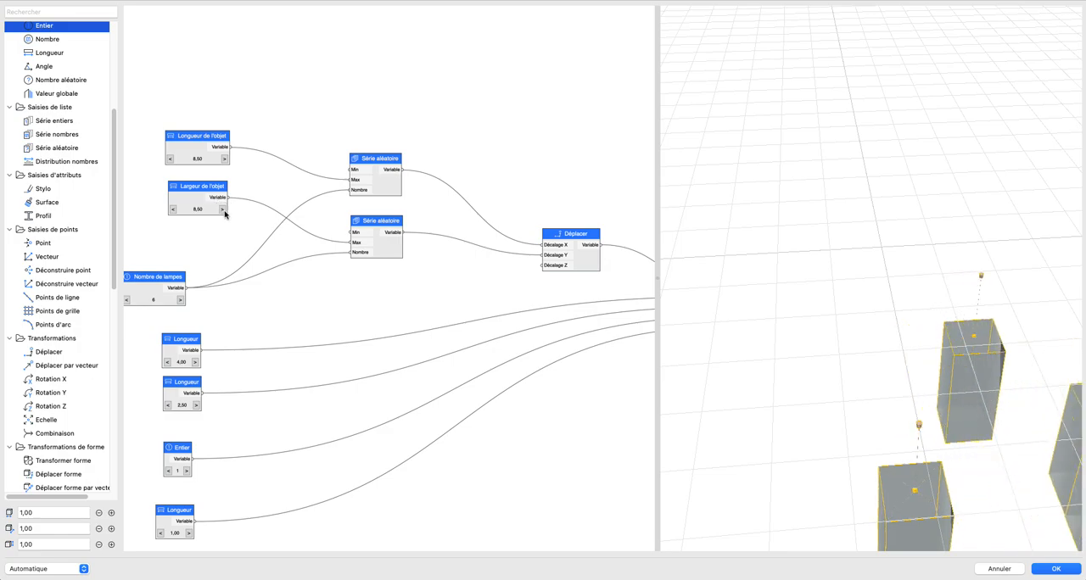
pyautogui.click(173, 209)
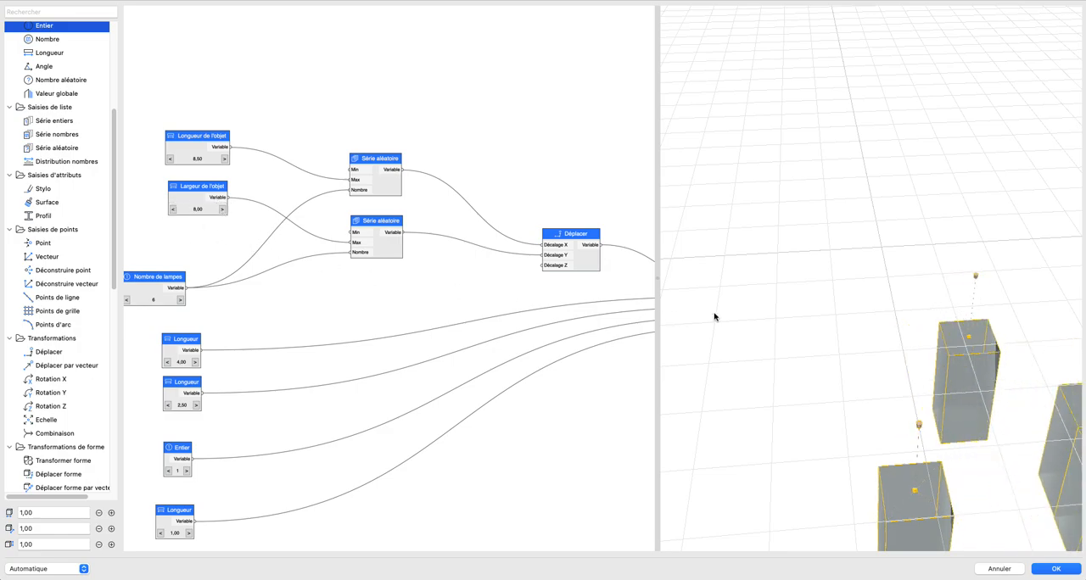
pyautogui.scroll(-4, 714, 313)
pyautogui.keyDown('shift'); pyautogui.moveTo(740, 311); pyautogui.dragTo(713, 257, button='middle'); pyautogui.keyUp('shift')
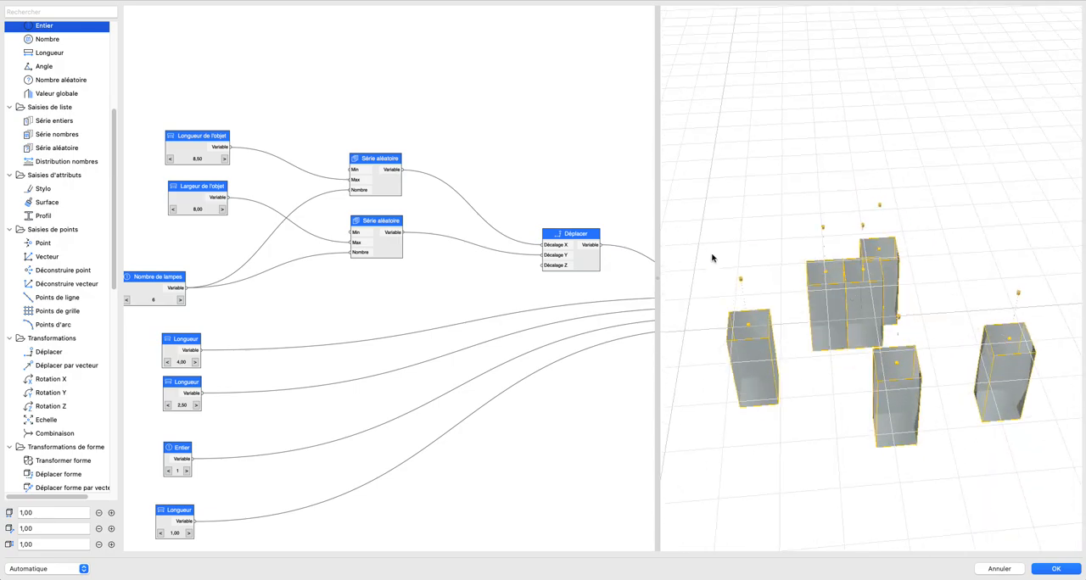
pyautogui.click(223, 210)
# Step: Try fewer and more lamps with the Nombre de lampes node, then leave it set to 8
pyautogui.scroll(-2, 234, 254)
pyautogui.moveTo(264, 266); pyautogui.dragTo(306, 265, button='middle')
pyautogui.click(234, 290)
pyautogui.click(189, 288)
pyautogui.click(189, 288)
pyautogui.click(189, 289)
pyautogui.click(189, 288)
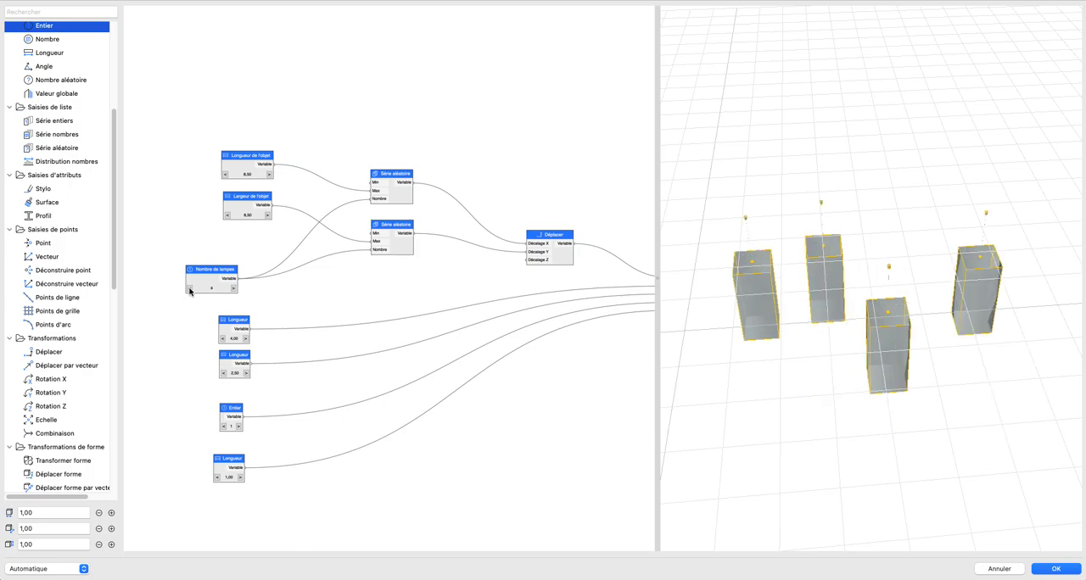
pyautogui.click(234, 289)
pyautogui.click(234, 289)
pyautogui.click(234, 289)
pyautogui.click(234, 289)
pyautogui.click(234, 289)
pyautogui.click(234, 289)
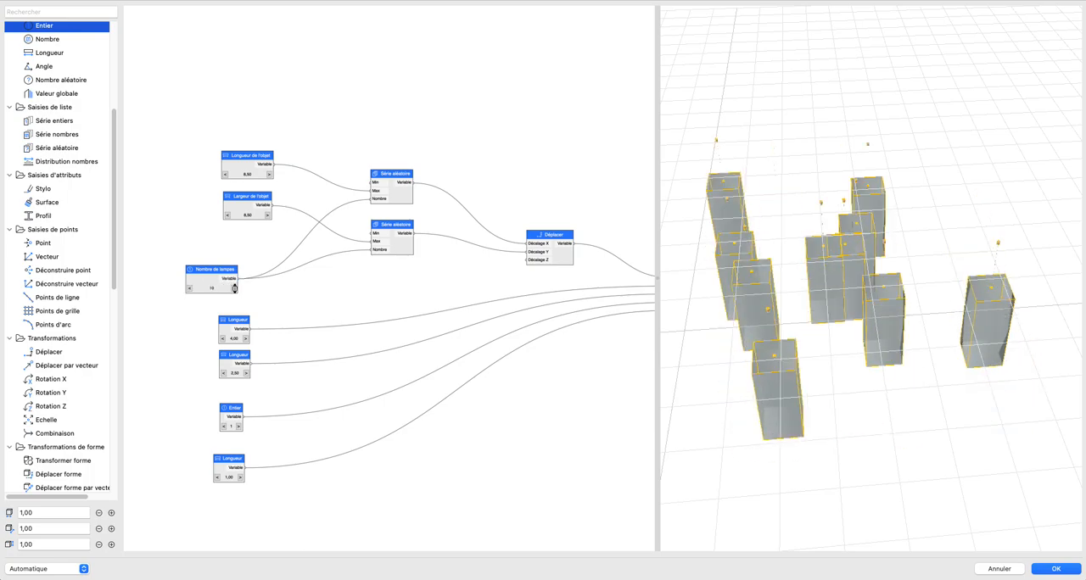
pyautogui.click(234, 289)
pyautogui.click(189, 288)
pyautogui.click(189, 288)
pyautogui.click(189, 288)
pyautogui.click(189, 288)
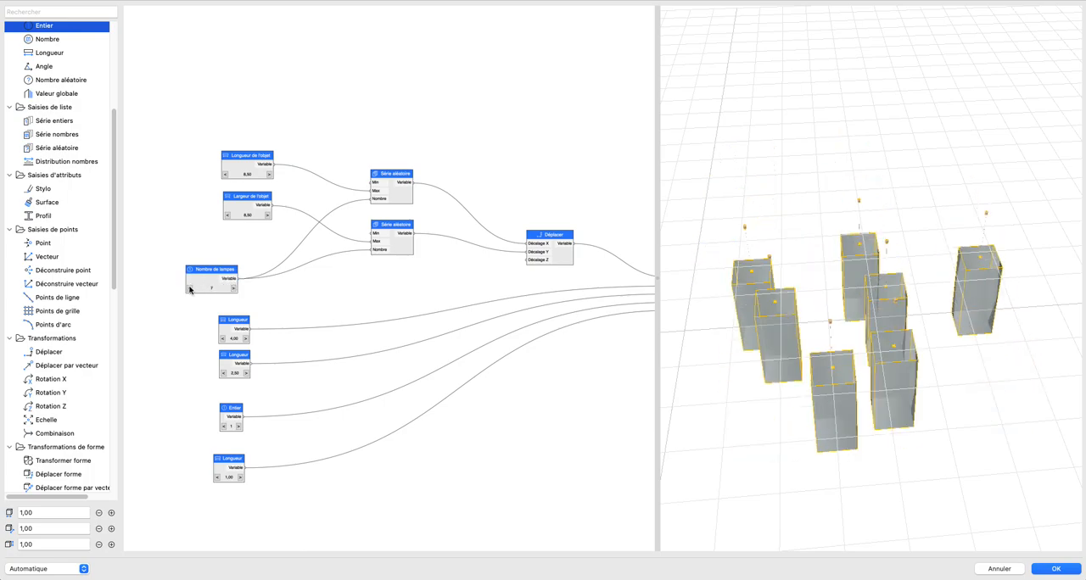
pyautogui.click(235, 289)
# Step: Align the Nombre de lampes node directly beneath the Largeur de l'objet node
pyautogui.scroll(3, 325, 323)
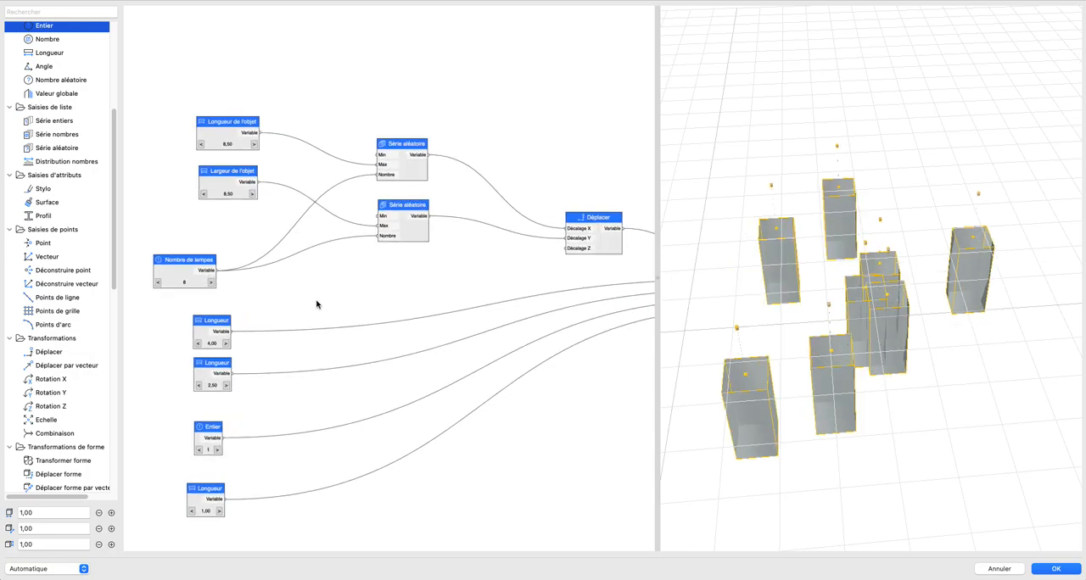
pyautogui.scroll(-3, 314, 286)
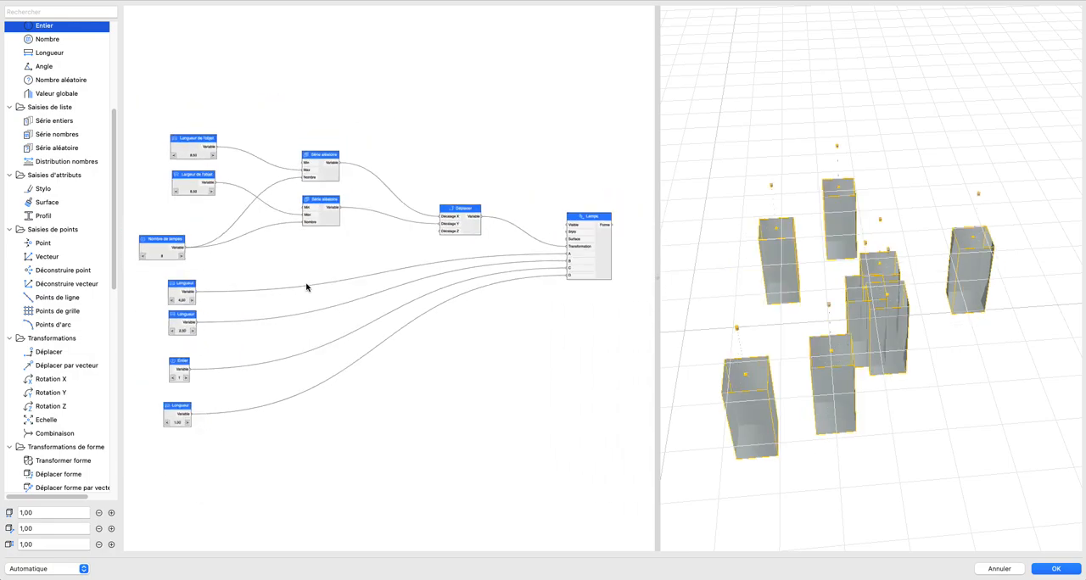
pyautogui.moveTo(158, 246); pyautogui.dragTo(190, 247)
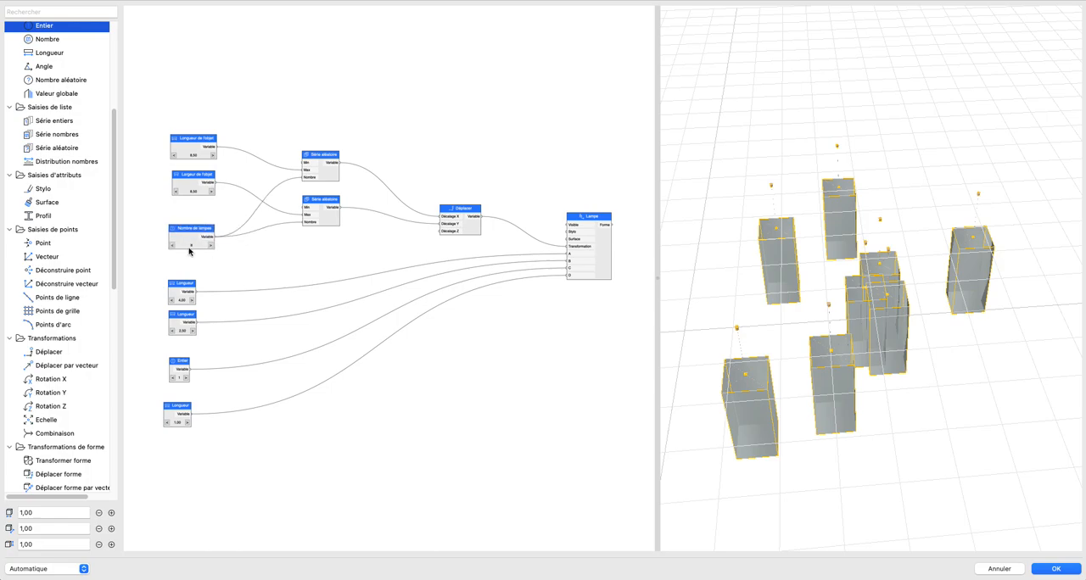
# Step: Examine the scattered lamps and the Min, Max and Nombre options of the lower Série aléatoire node without changing them
pyautogui.scroll(3, 172, 246)
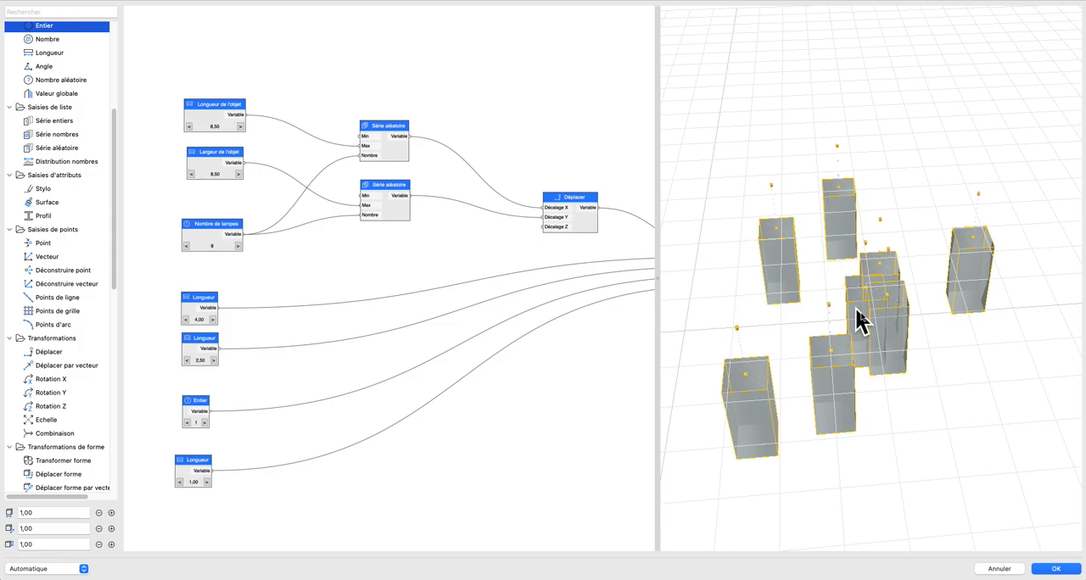
pyautogui.scroll(3, 874, 301)
pyautogui.scroll(-2, 882, 292)
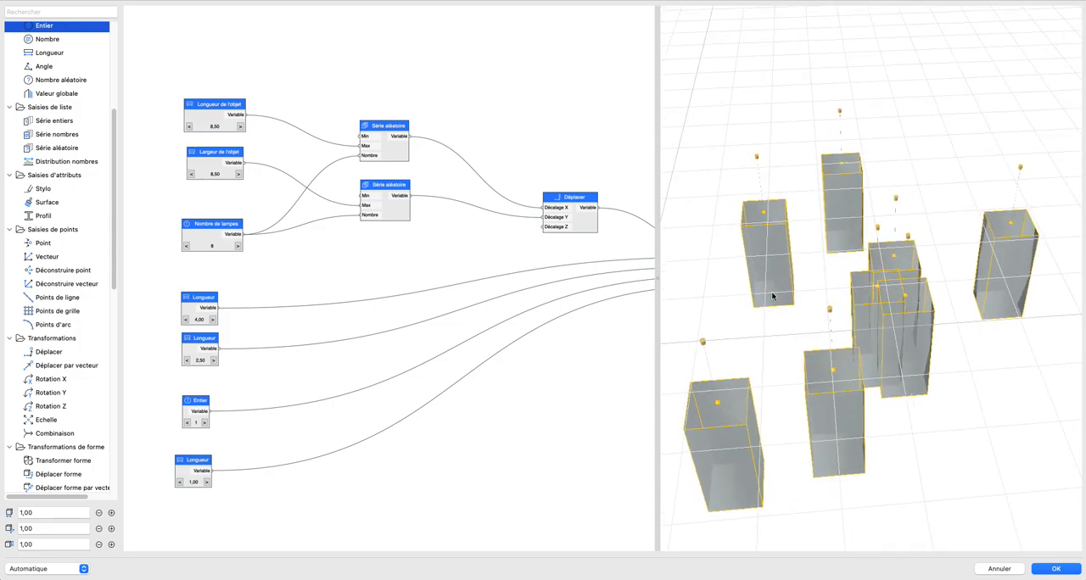
pyautogui.scroll(2, 367, 185)
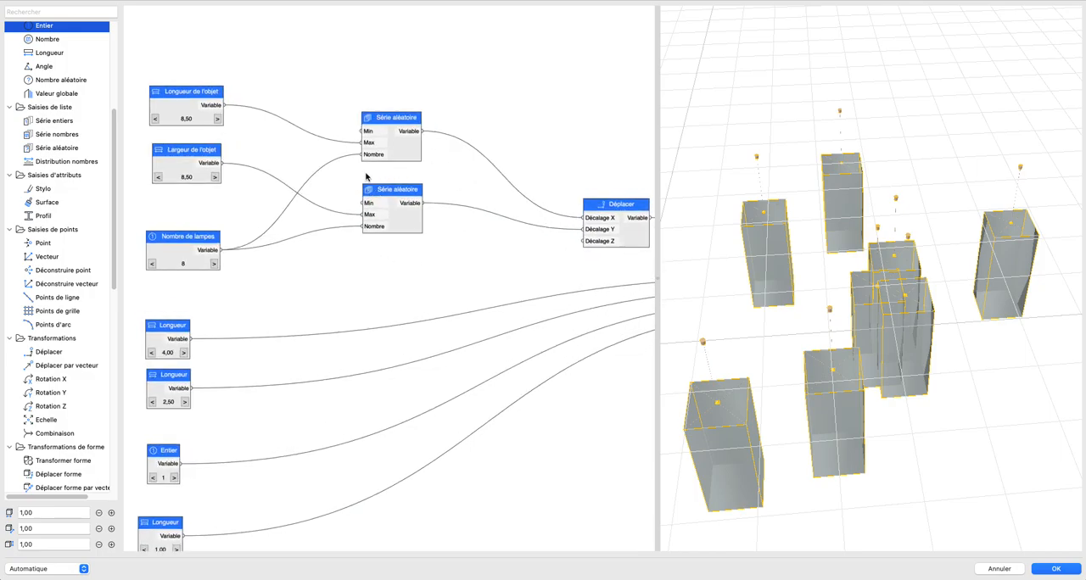
pyautogui.moveTo(381, 197); pyautogui.dragTo(381, 205)
pyautogui.doubleClick(382, 206)
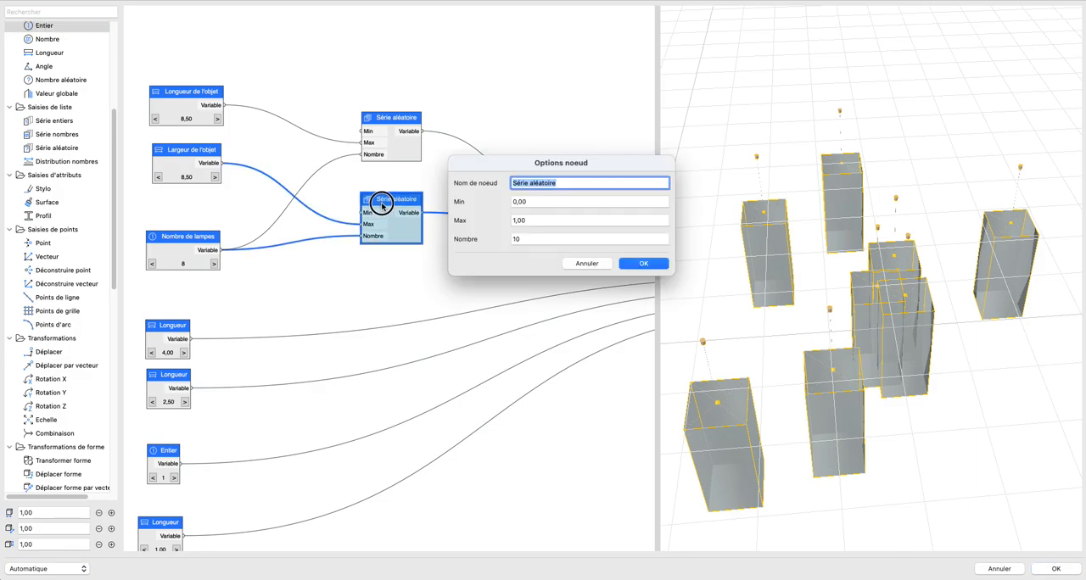
pyautogui.click(586, 262)
pyautogui.moveTo(407, 203); pyautogui.dragTo(408, 205)
pyautogui.click(400, 182)
pyautogui.scroll(3, 301, 226)
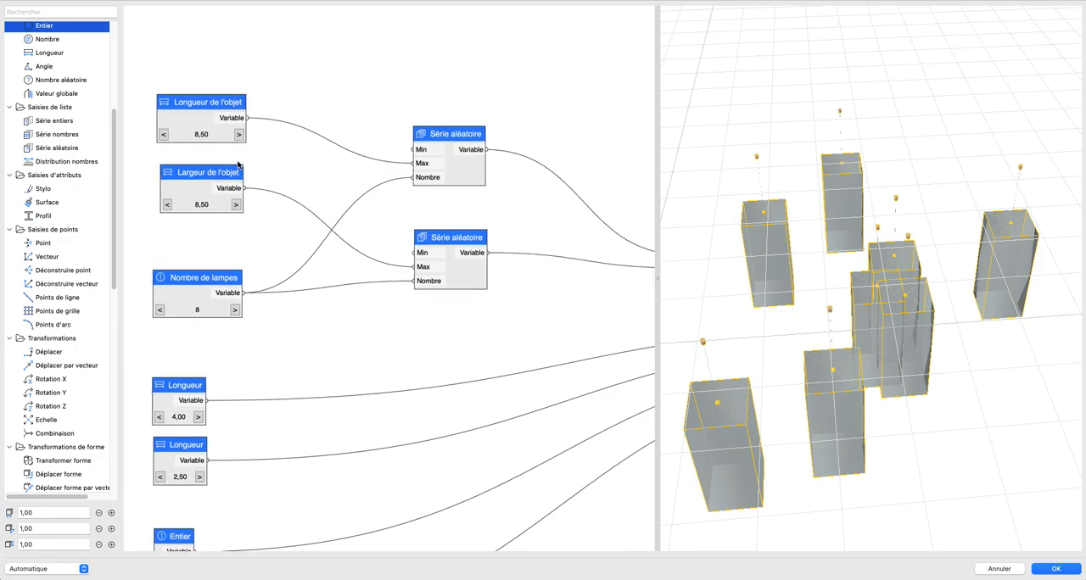
# Step: Test small changes to the object dimensions and lamp count, ending with Longueur de l'objet and Largeur de l'objet both at 9,00
pyautogui.moveTo(238, 136); pyautogui.dragTo(239, 138)
pyautogui.click(164, 135)
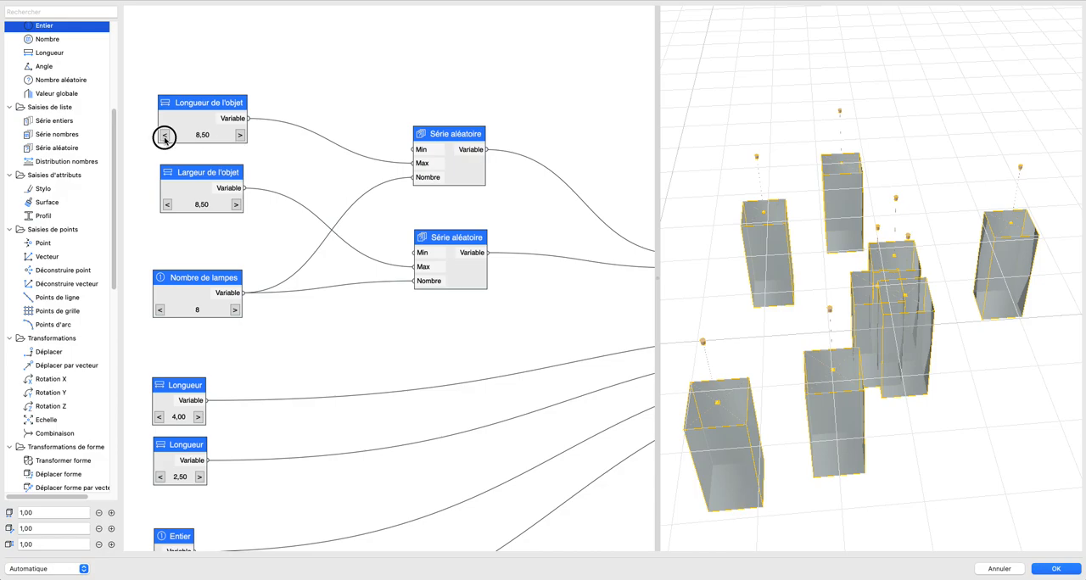
pyautogui.click(241, 136)
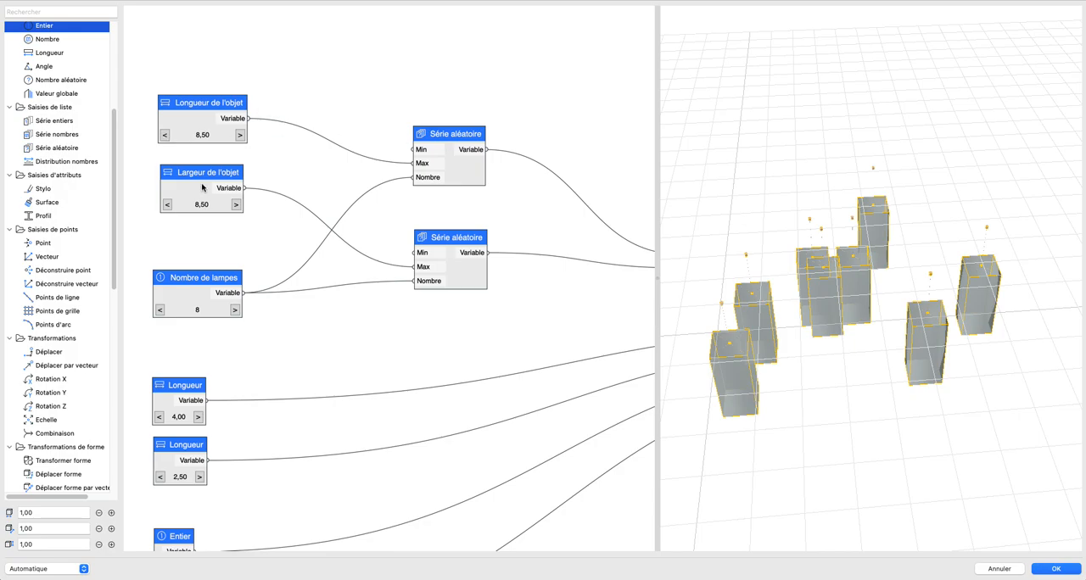
pyautogui.click(235, 206)
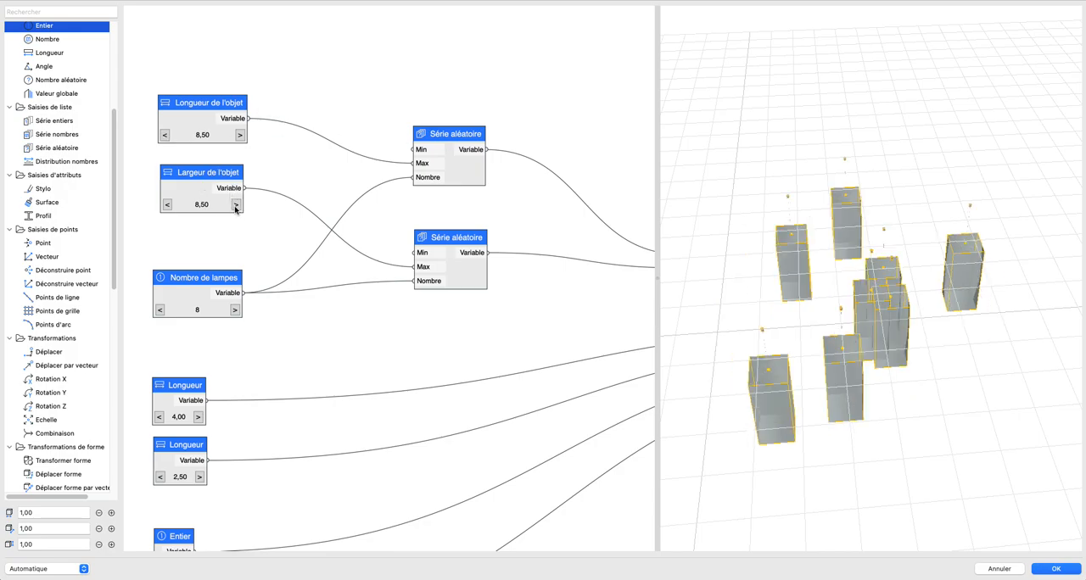
pyautogui.click(169, 205)
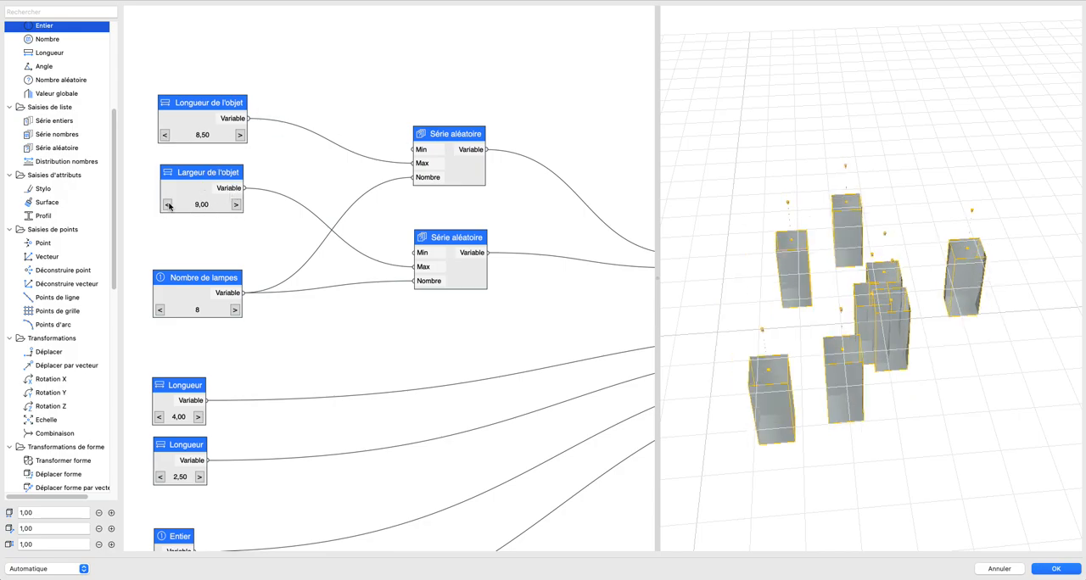
pyautogui.click(235, 310)
pyautogui.click(159, 310)
pyautogui.click(237, 205)
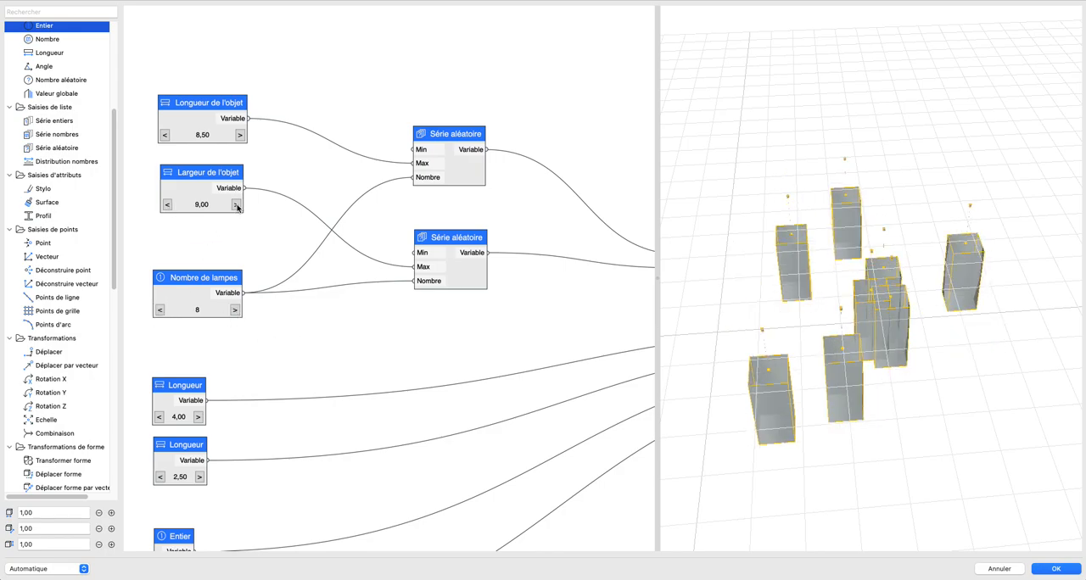
pyautogui.click(167, 206)
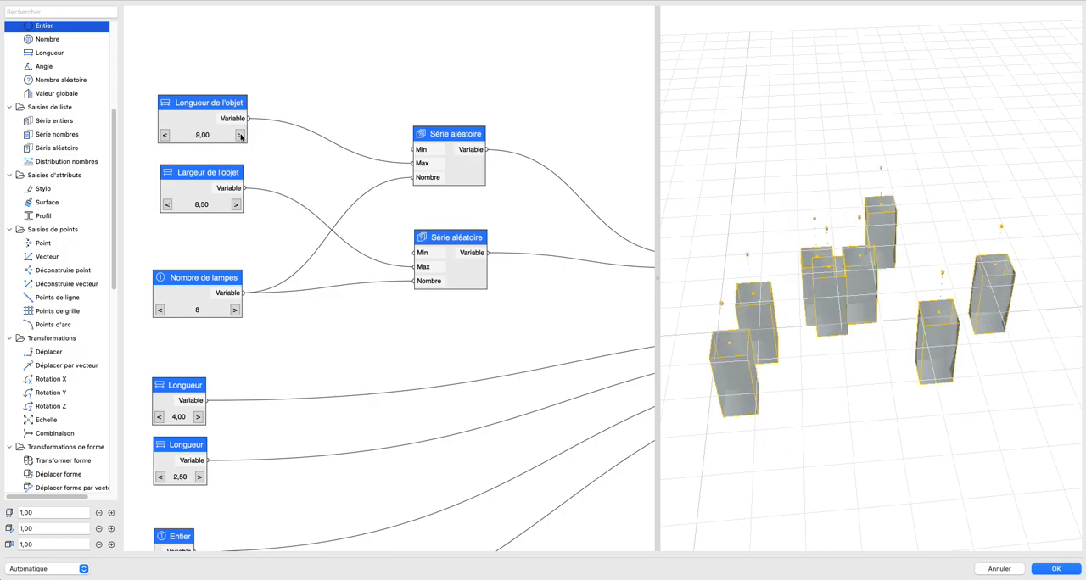
pyautogui.click(236, 206)
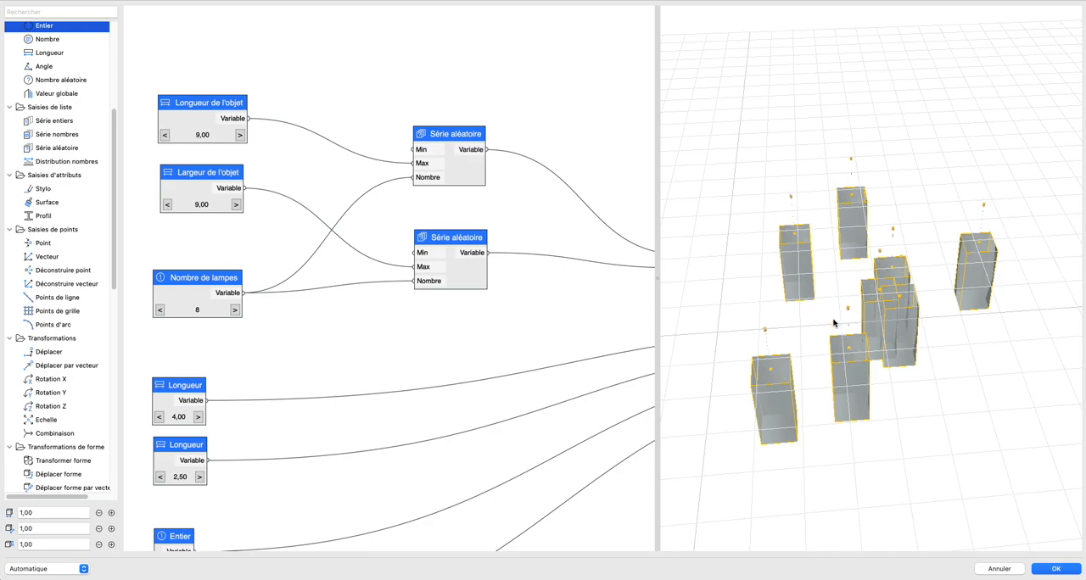
# Step: Examine the random distribution of the lamps in the 3D preview from a different angle
pyautogui.scroll(-3, 832, 316)
pyautogui.moveTo(831, 315); pyautogui.dragTo(803, 237, button='middle')
pyautogui.scroll(7, 940, 297)
pyautogui.moveTo(940, 297); pyautogui.dragTo(899, 289, button='middle')
pyautogui.scroll(-5, 884, 257)
pyautogui.scroll(-3, 899, 273)
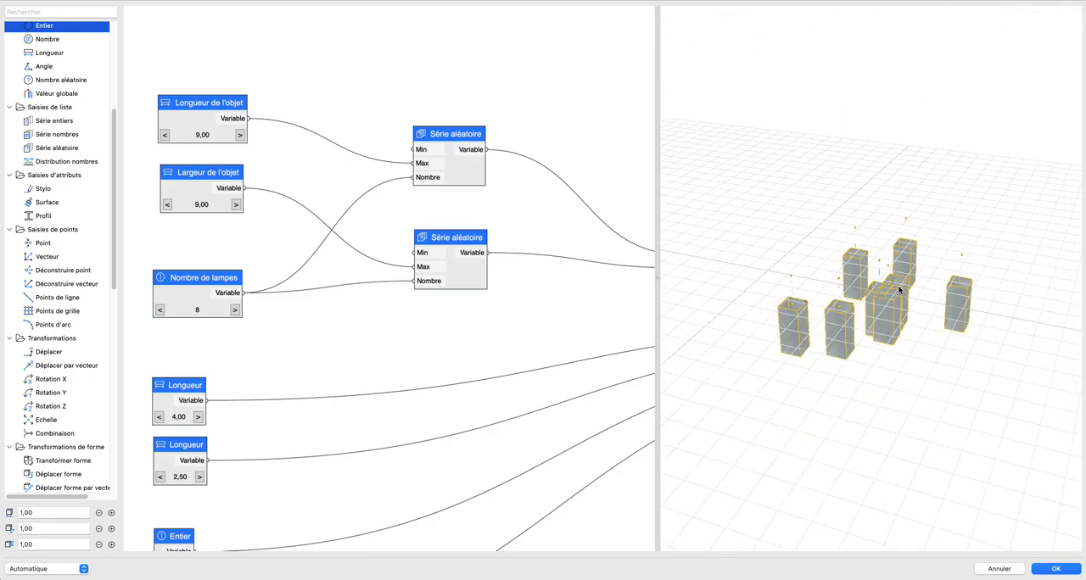
pyautogui.scroll(3, 899, 288)
pyautogui.scroll(-4, 388, 311)
pyautogui.scroll(-5, 416, 280)
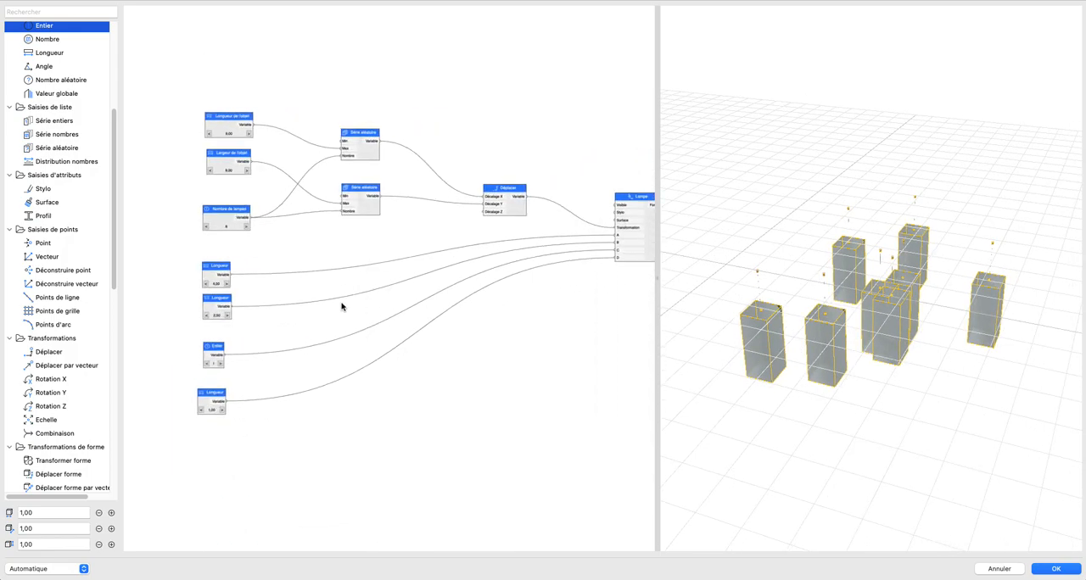
# Step: Add a third Série aléatoire node beside the Longueur node that feeds input A of the Lampe node
pyautogui.moveTo(74, 150); pyautogui.dragTo(303, 274)
pyautogui.scroll(3, 280, 311)
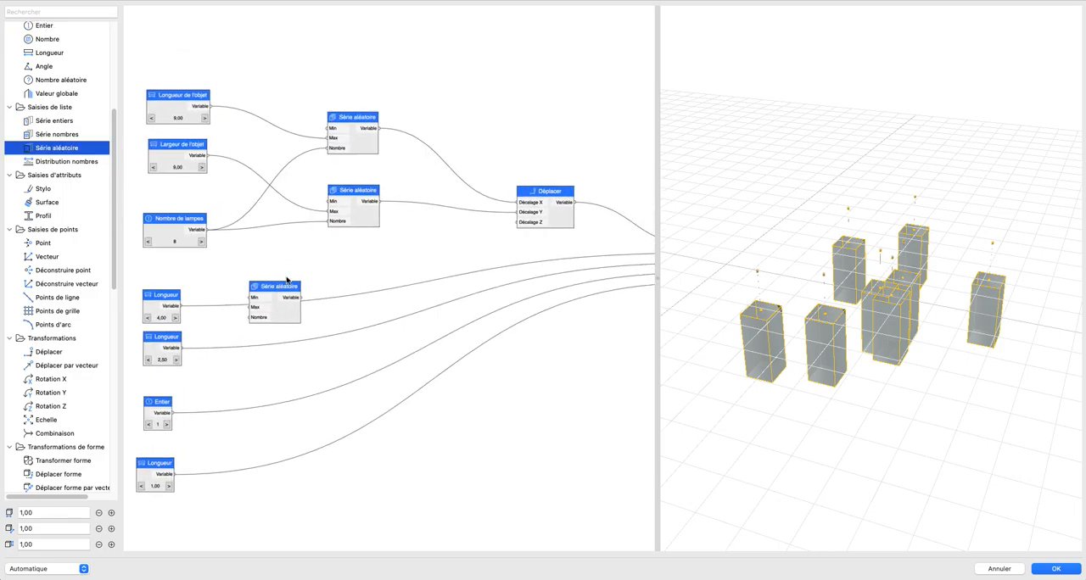
pyautogui.scroll(-2, 327, 269)
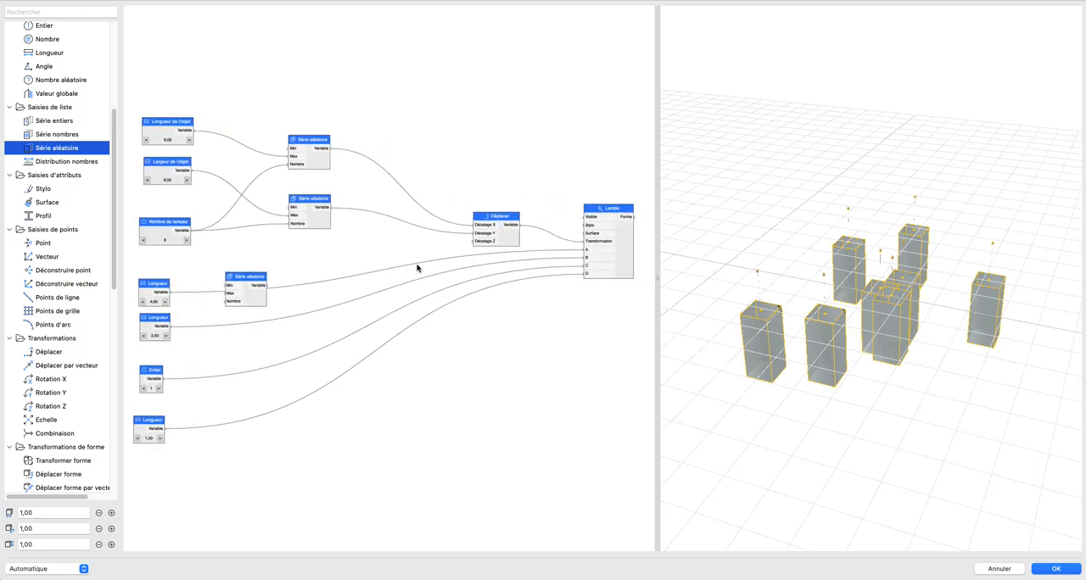
pyautogui.moveTo(364, 272); pyautogui.dragTo(421, 252, button='middle')
pyautogui.scroll(2, 269, 320)
pyautogui.moveTo(241, 316); pyautogui.dragTo(156, 317, button='middle')
pyautogui.scroll(-2, 441, 292)
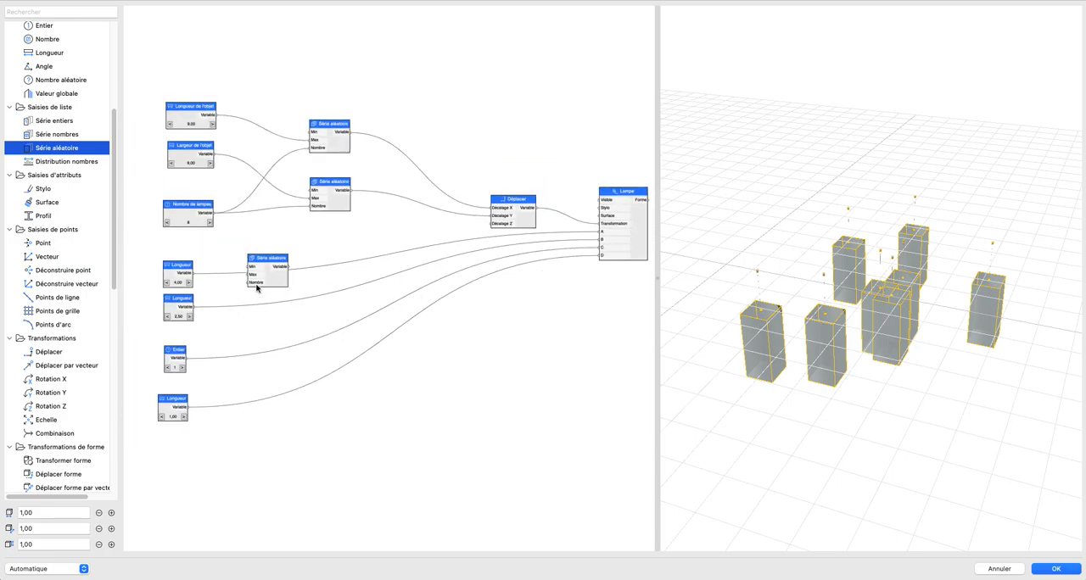
# Step: Set the Longueur node feeding input A to 5,00 and name it Hauteur des lampes
pyautogui.click(187, 284)
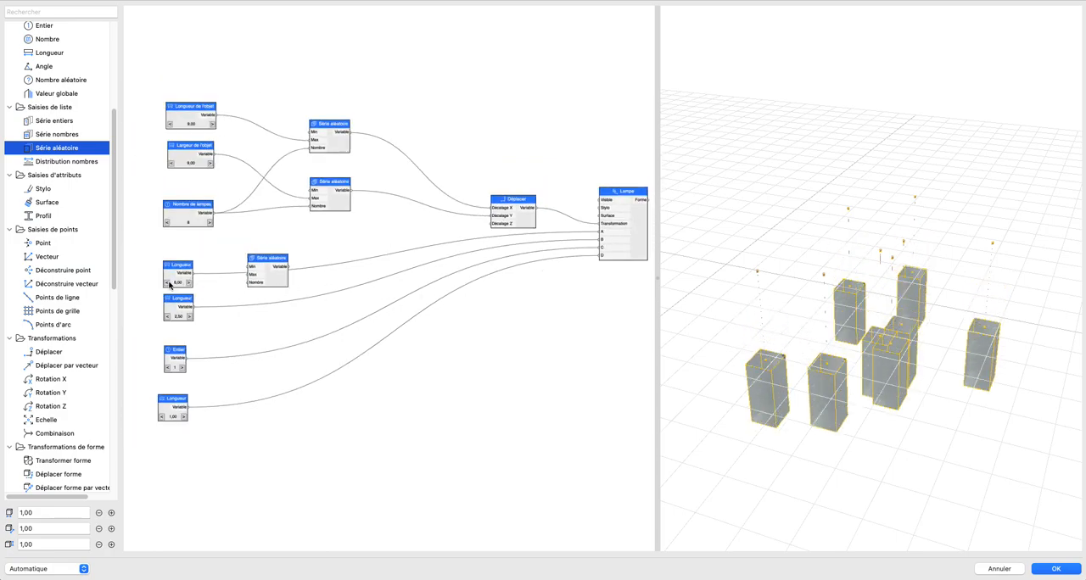
pyautogui.click(168, 284)
pyautogui.doubleClick(179, 270)
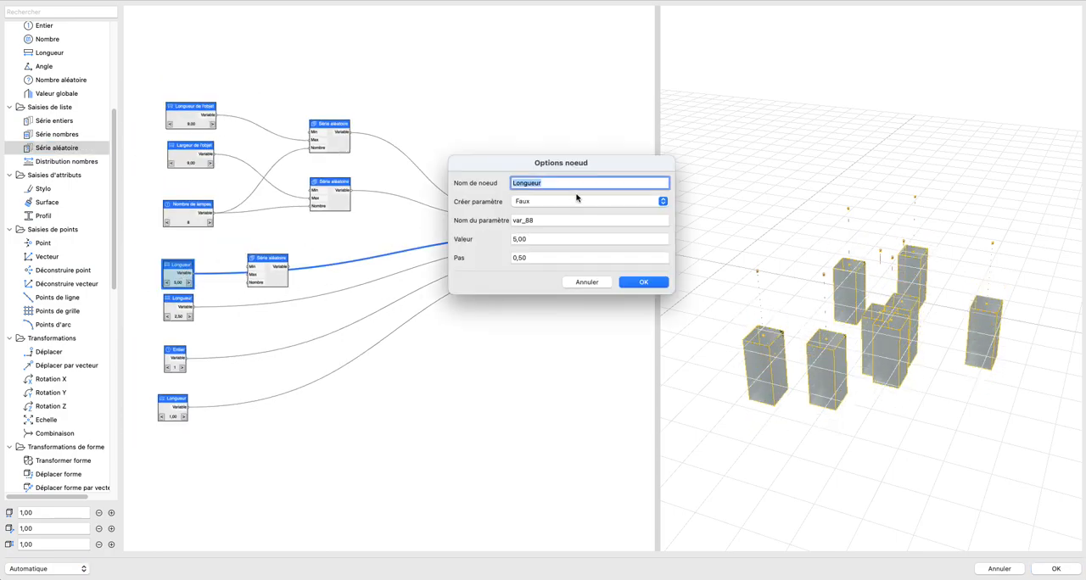
pyautogui.write('Haut')
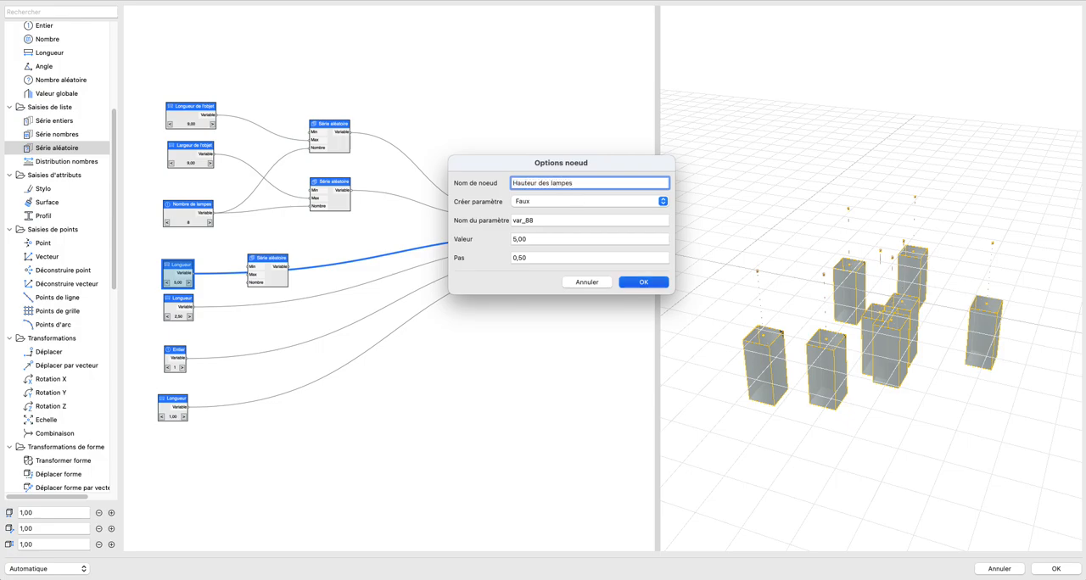
pyautogui.press('Return')
# Step: Move the 2,50 Longueur node down to leave space beneath the Hauteur des lampes node
pyautogui.scroll(3, 189, 301)
pyautogui.moveTo(175, 255); pyautogui.dragTo(245, 250, button='middle')
pyautogui.moveTo(238, 293); pyautogui.dragTo(231, 329)
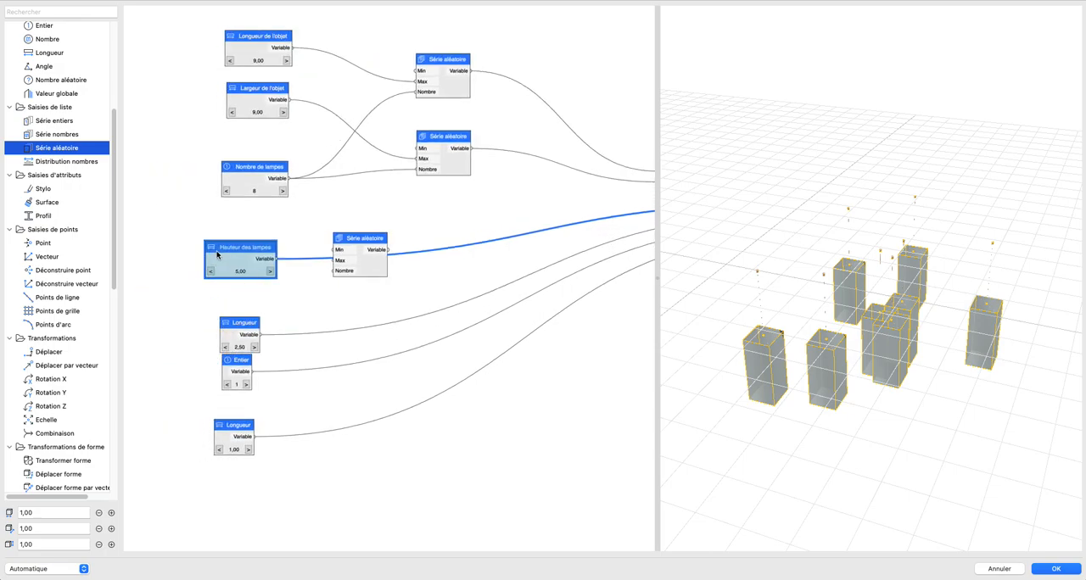
# Step: Rename the Hauteur des lampes node to Hauteur des lampes min and move it slightly up
pyautogui.doubleClick(217, 256)
pyautogui.click(603, 181)
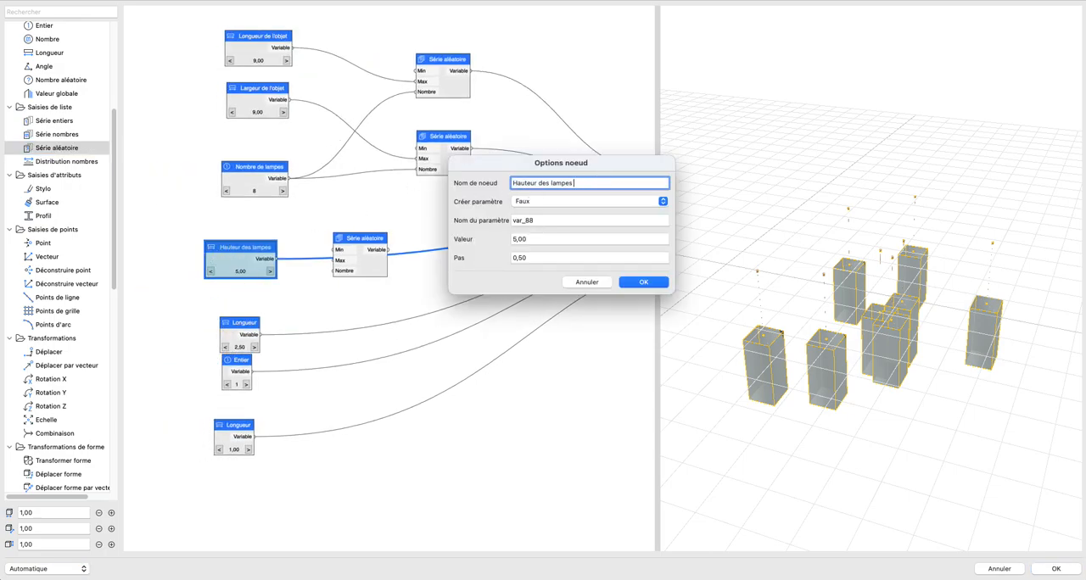
pyautogui.click(639, 282)
pyautogui.moveTo(228, 244); pyautogui.dragTo(228, 223)
# Step: Duplicate the Hauteur des lampes min node, place the copy just beneath it and rename the copy Hauteur des lampes max
pyautogui.press('super+c')
pyautogui.press('super+v')
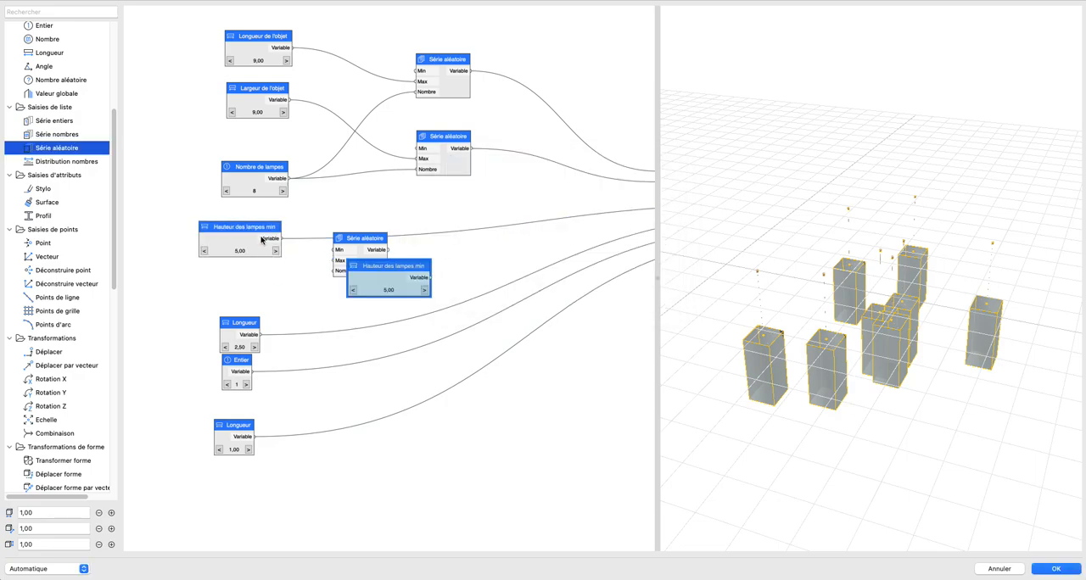
pyautogui.moveTo(369, 273); pyautogui.dragTo(219, 274)
pyautogui.doubleClick(218, 275)
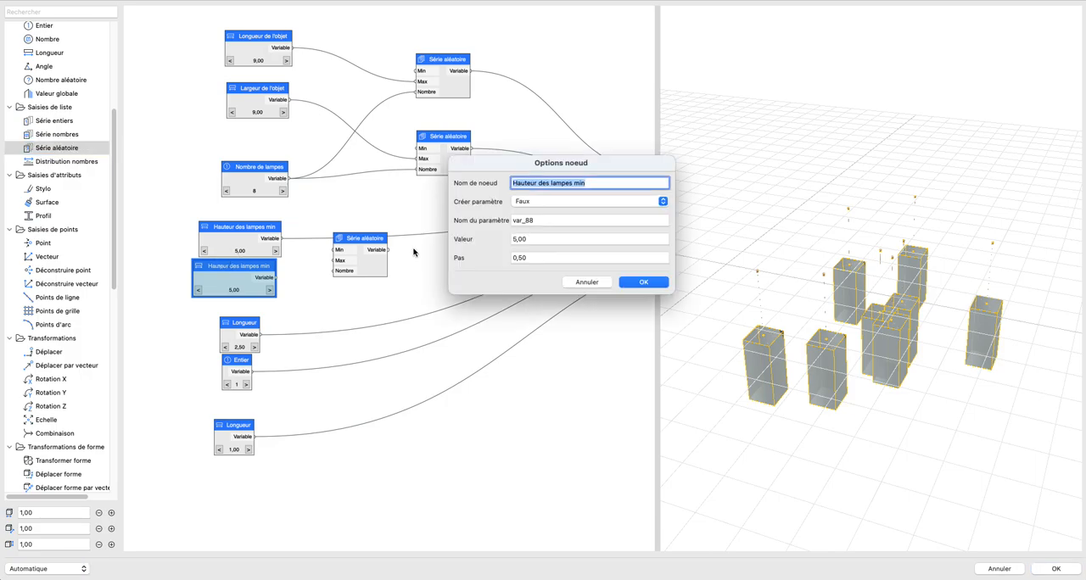
pyautogui.doubleClick(600, 182)
pyautogui.write('max')
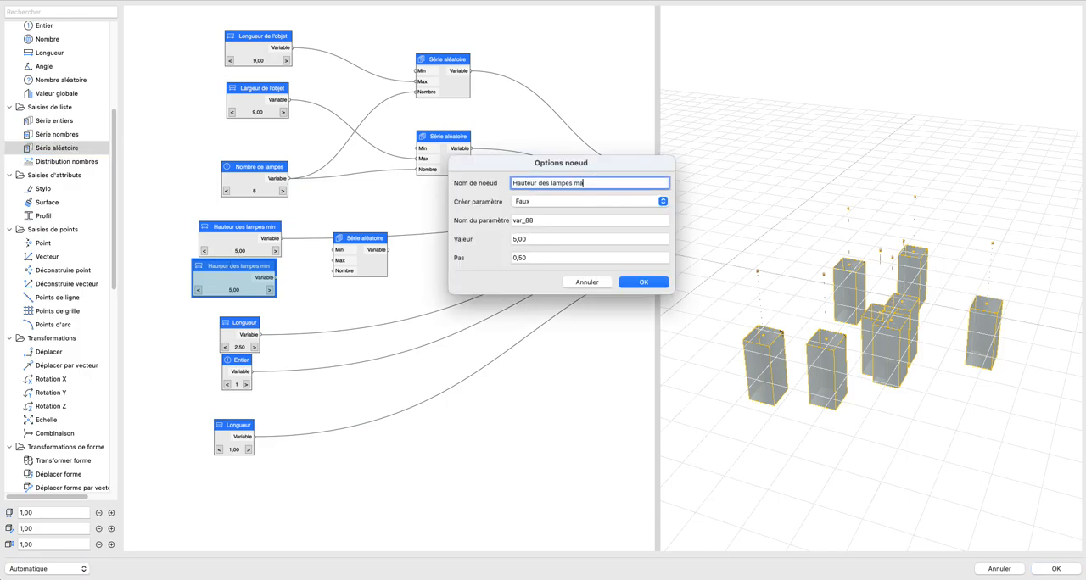
pyautogui.press('Return')
# Step: Connect Hauteur des lampes min, Hauteur des lampes max and Nombre de lampes to the Min, Max and Nombre inputs of the third Série aléatoire node
pyautogui.moveTo(281, 238); pyautogui.dragTo(332, 250)
pyautogui.moveTo(278, 279); pyautogui.dragTo(332, 262)
pyautogui.scroll(-3, 398, 266)
pyautogui.moveTo(348, 270); pyautogui.dragTo(222, 274, button='middle')
pyautogui.moveTo(193, 210); pyautogui.dragTo(226, 277)
pyautogui.scroll(3, 254, 279)
pyautogui.moveTo(257, 279); pyautogui.dragTo(411, 274, button='middle')
pyautogui.click(409, 278)
pyautogui.moveTo(408, 277); pyautogui.dragTo(522, 251)
# Step: Set Hauteur des lampes max to 8,00 and connect the third Série aléatoire output to input A of the Lampe node
pyautogui.click(308, 291)
pyautogui.click(308, 291)
pyautogui.click(384, 297)
pyautogui.hscroll(3, 407, 292)
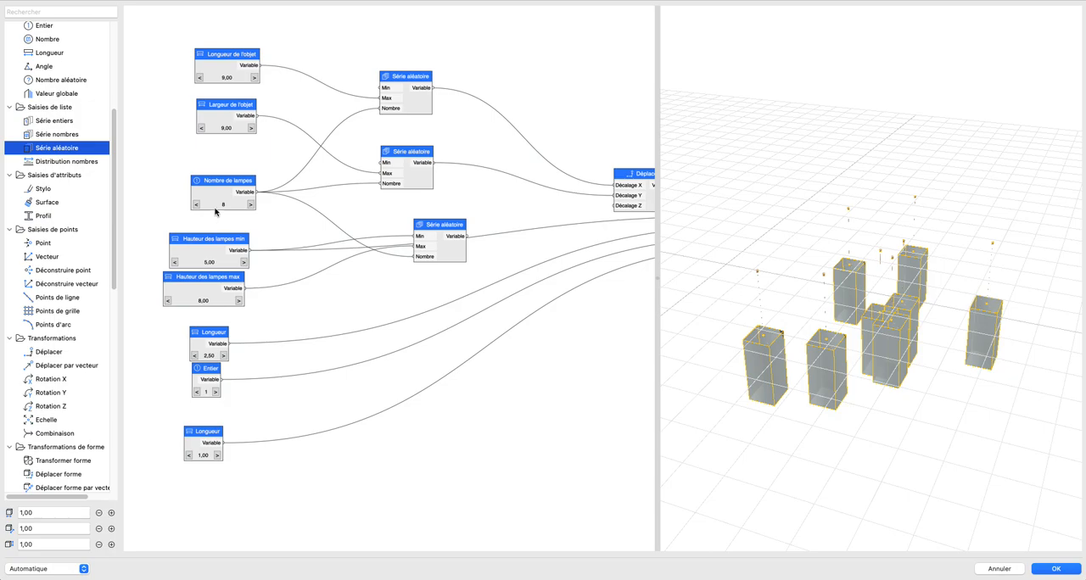
pyautogui.hscroll(8, 279, 230)
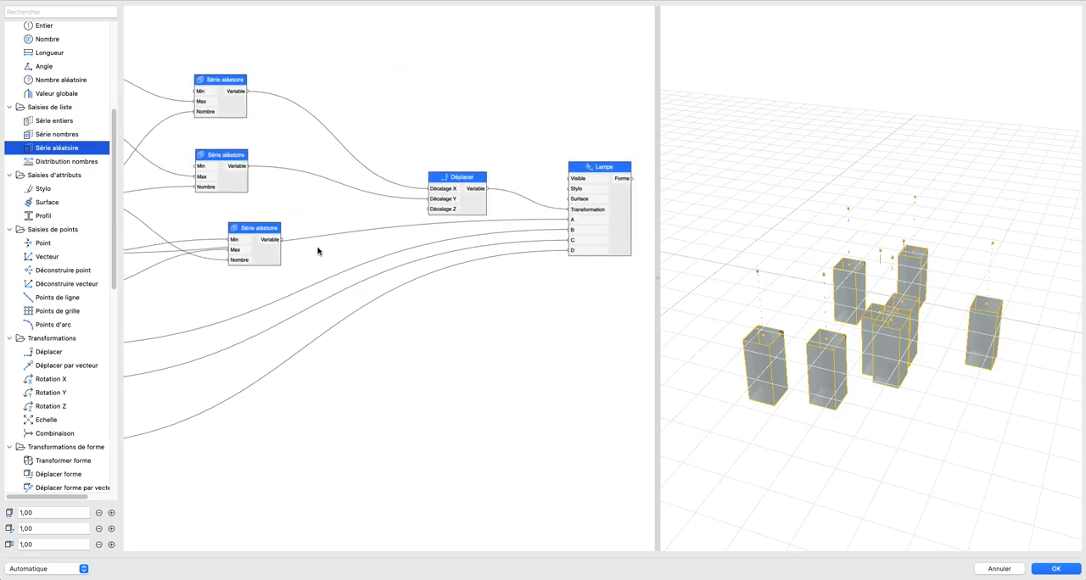
pyautogui.moveTo(285, 243); pyautogui.dragTo(571, 219)
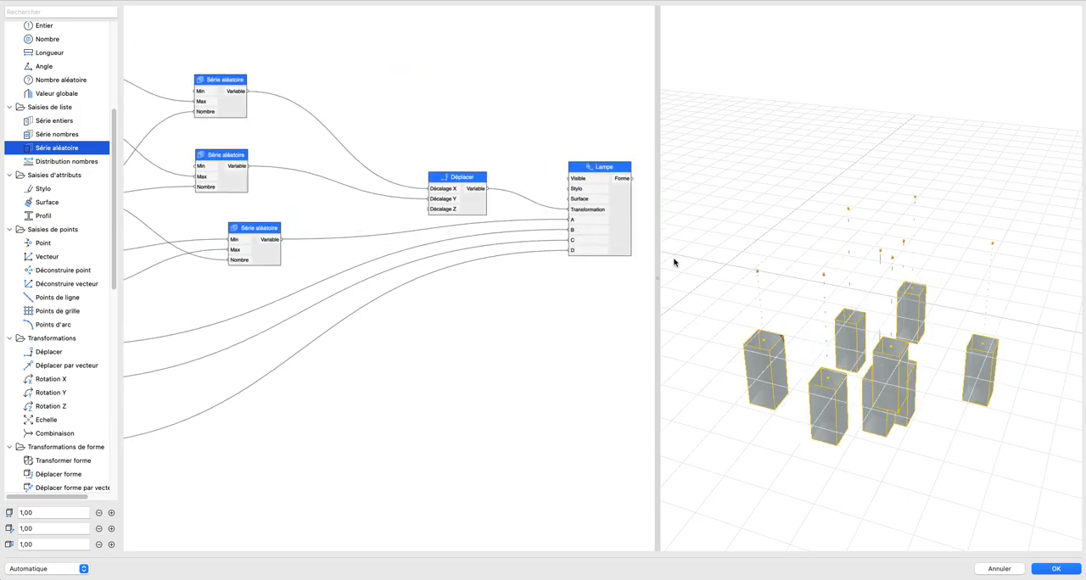
# Step: Set the Hauteur des lampes min node to 2,50 and examine the hanging lamps in the 3D preview
pyautogui.moveTo(852, 319); pyautogui.dragTo(759, 290)
pyautogui.moveTo(250, 289); pyautogui.dragTo(456, 282, button='middle')
pyautogui.scroll(3, 209, 291)
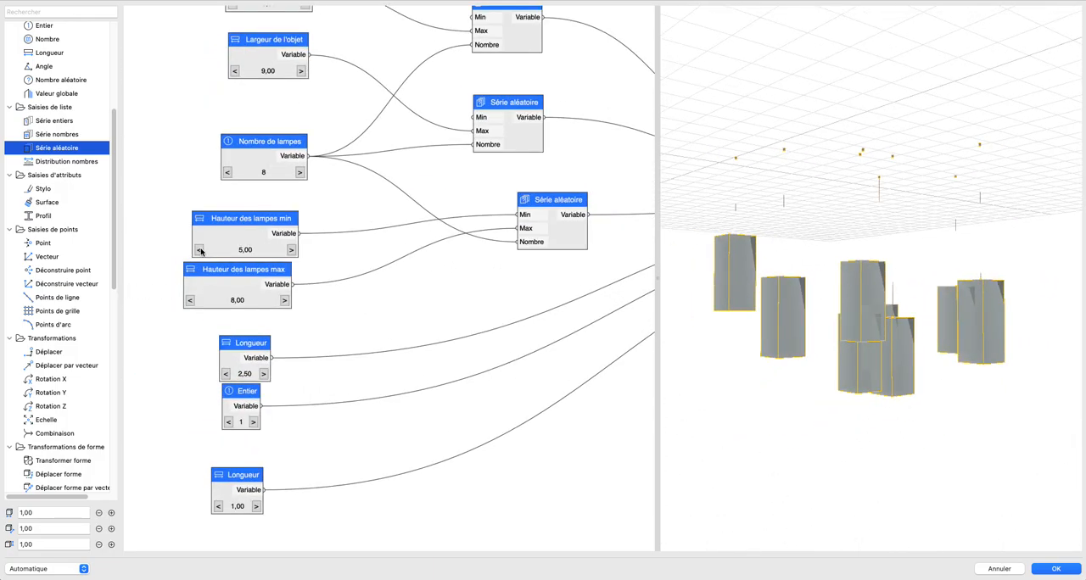
pyautogui.click(200, 249)
pyautogui.click(199, 250)
pyautogui.click(199, 250)
pyautogui.click(199, 250)
pyautogui.click(199, 249)
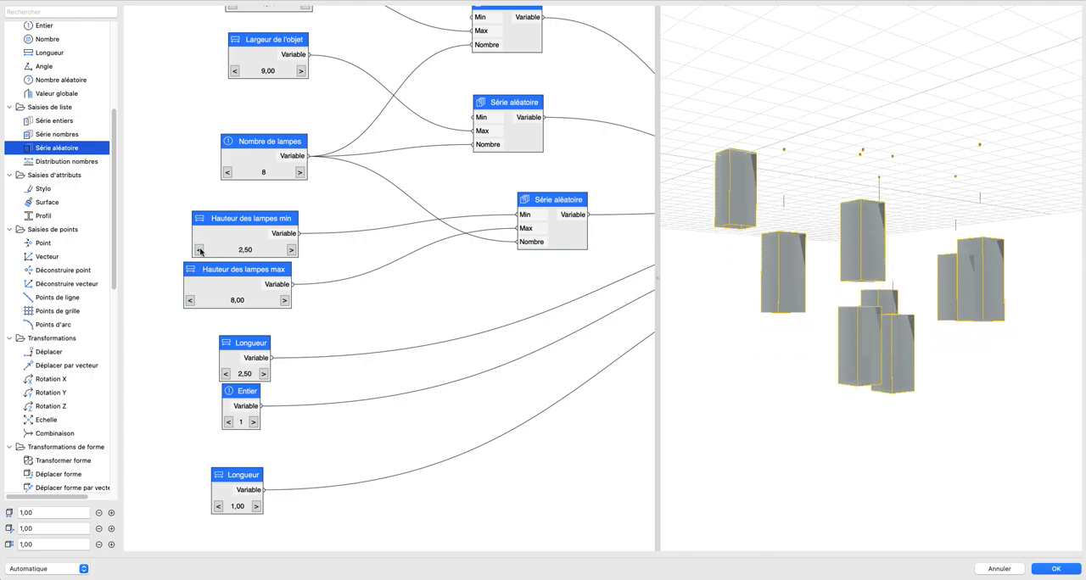
pyautogui.click(291, 251)
pyautogui.scroll(-4, 870, 283)
pyautogui.moveTo(947, 293); pyautogui.dragTo(852, 278, button='middle')
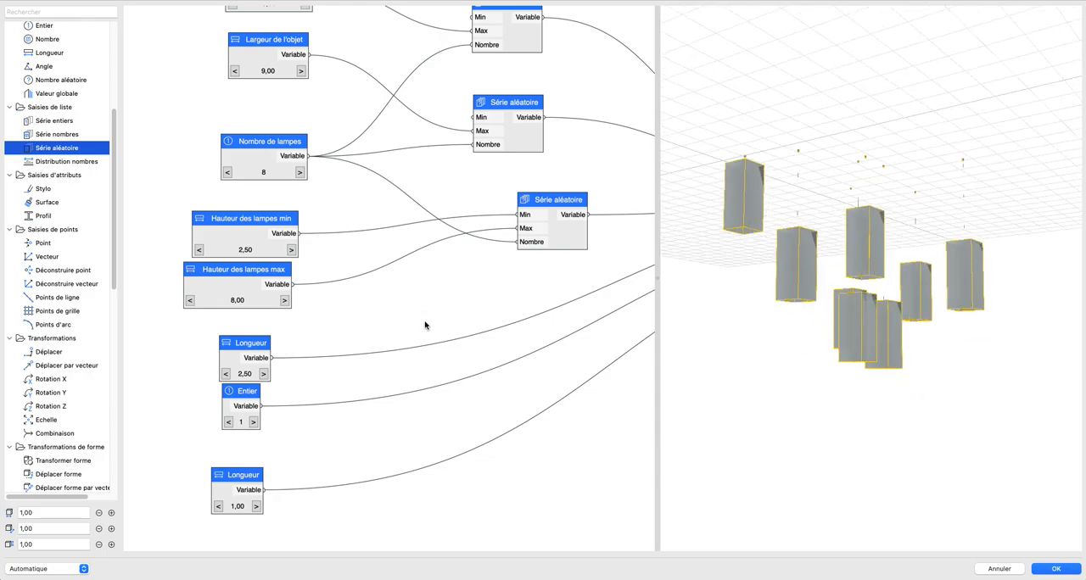
# Step: Move the Entier node down below the 1,00 Longueur node to separate the remaining input nodes
pyautogui.scroll(-3, 425, 325)
pyautogui.moveTo(428, 308); pyautogui.dragTo(346, 257, button='middle')
pyautogui.moveTo(434, 261); pyautogui.dragTo(370, 252, button='middle')
pyautogui.scroll(-1, 365, 221)
pyautogui.scroll(-1, 334, 241)
pyautogui.scroll(2, 271, 270)
pyautogui.scroll(-1, 272, 272)
pyautogui.moveTo(187, 309); pyautogui.dragTo(186, 466)
# Step: Test a higher value on the Entier node to check the lampshade shape and return it to 1
pyautogui.click(195, 481)
pyautogui.click(178, 481)
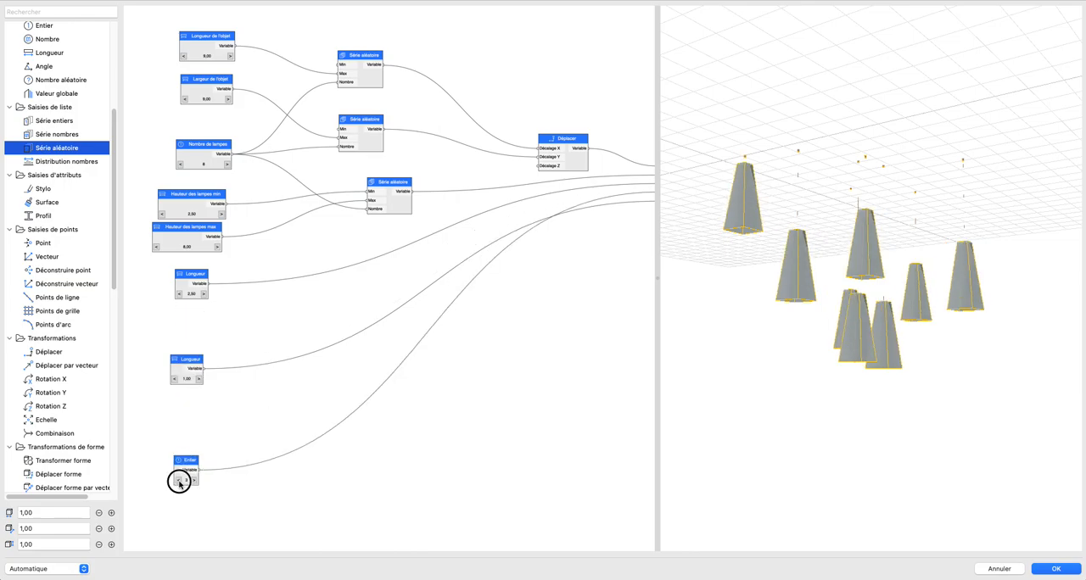
pyautogui.click(179, 481)
# Step: Test a value of 4,00 on the Longueur node feeding input B and return it to 2,50
pyautogui.scroll(2, 251, 310)
pyautogui.moveTo(252, 309); pyautogui.dragTo(130, 319, button='middle')
pyautogui.scroll(-2, 215, 330)
pyautogui.hscroll(-5, 215, 330)
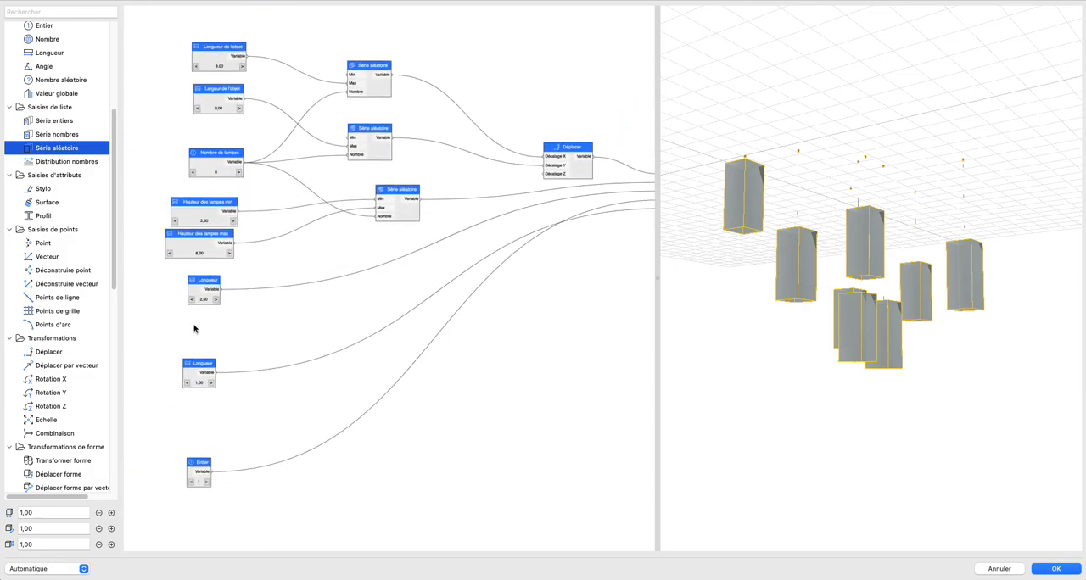
pyautogui.click(215, 299)
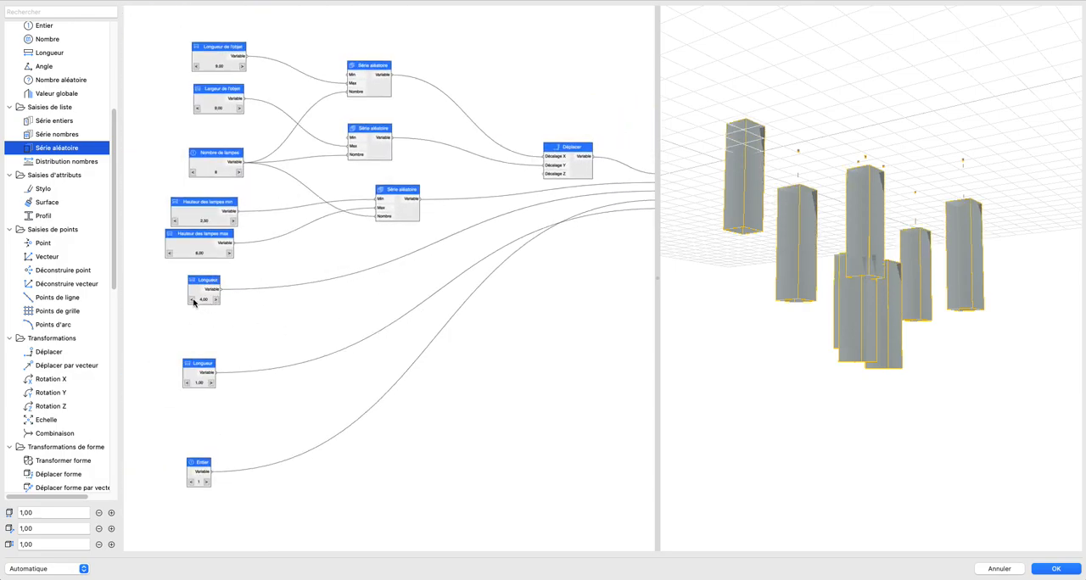
pyautogui.click(193, 301)
pyautogui.click(193, 301)
pyautogui.click(193, 301)
# Step: Shift the 2,50 Longueur node slightly aside and place a copy of the third Série aléatoire node beneath the original
pyautogui.moveTo(199, 291); pyautogui.dragTo(190, 287)
pyautogui.click(407, 210)
pyautogui.press('super+c')
pyautogui.press('super+v')
pyautogui.moveTo(405, 263); pyautogui.dragTo(413, 255)
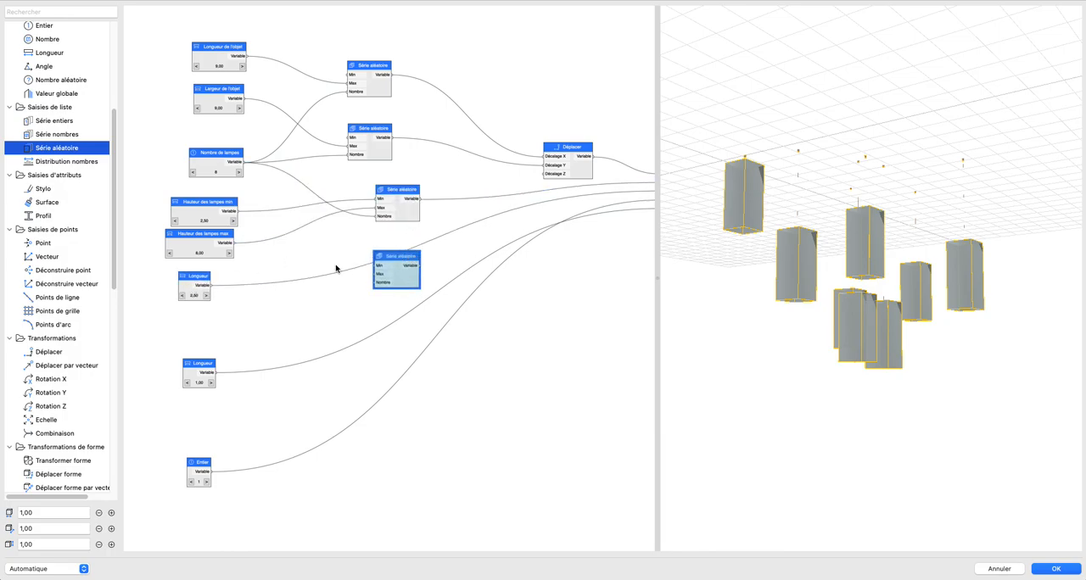
# Step: Duplicate the Hauteur des lampes min and max nodes together beside the 2,50 Longueur node
pyautogui.moveTo(147, 185); pyautogui.dragTo(246, 266)
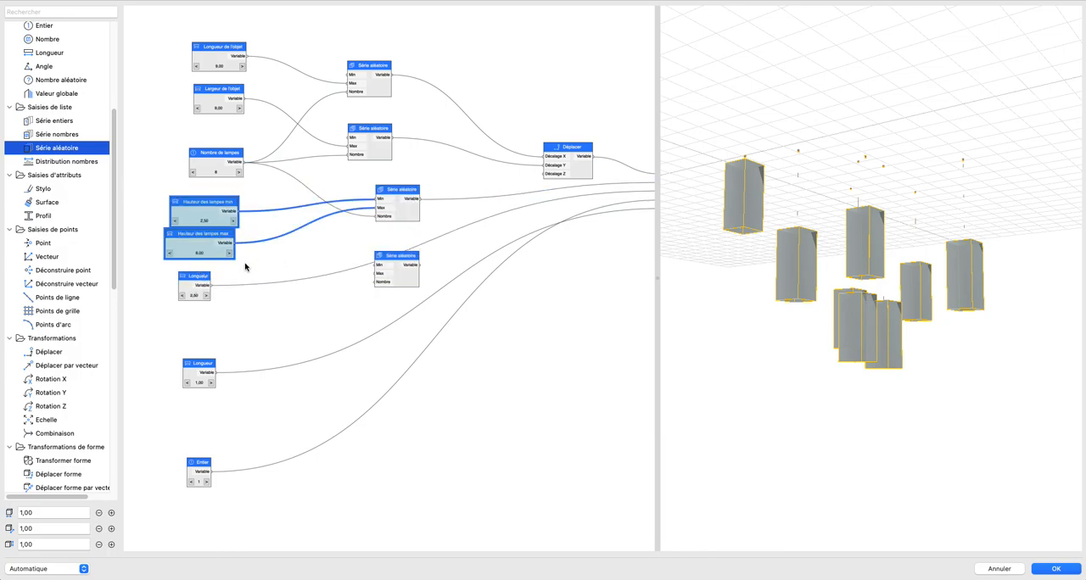
pyautogui.press('super+c')
pyautogui.press('super+v')
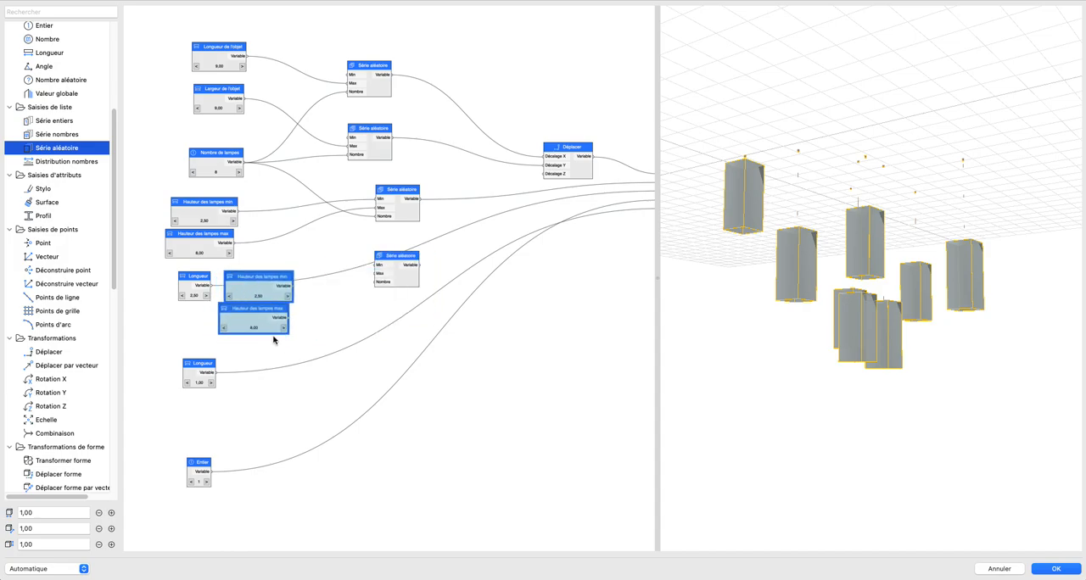
# Step: Rename the copied Hauteur des lampes min node to Hauteur abat-jour min
pyautogui.doubleClick(246, 281)
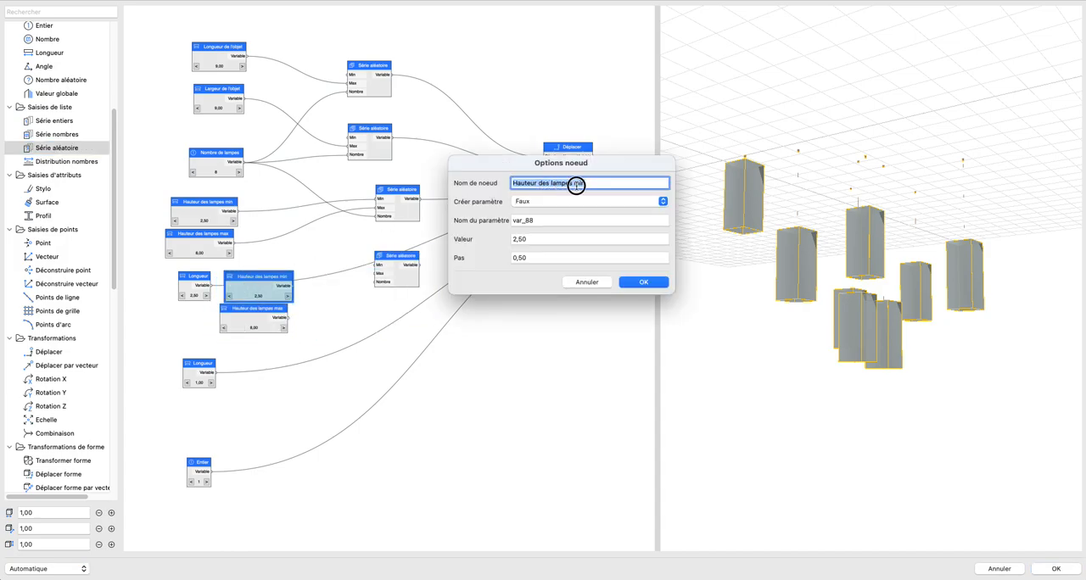
pyautogui.moveTo(573, 182); pyautogui.dragTo(473, 180)
pyautogui.write('H')
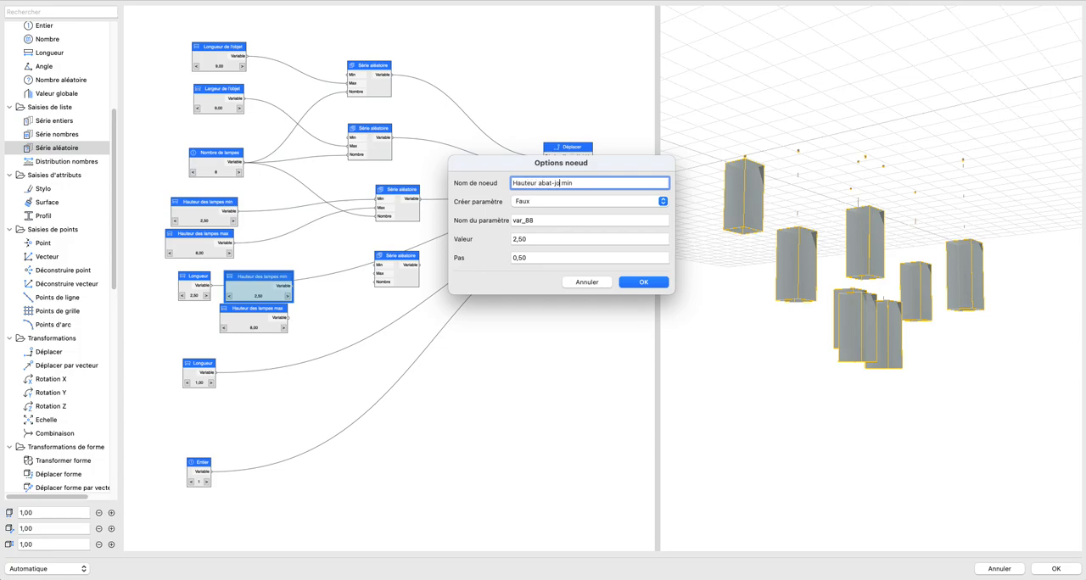
pyautogui.moveTo(567, 183); pyautogui.dragTo(480, 174)
pyautogui.click(634, 281)
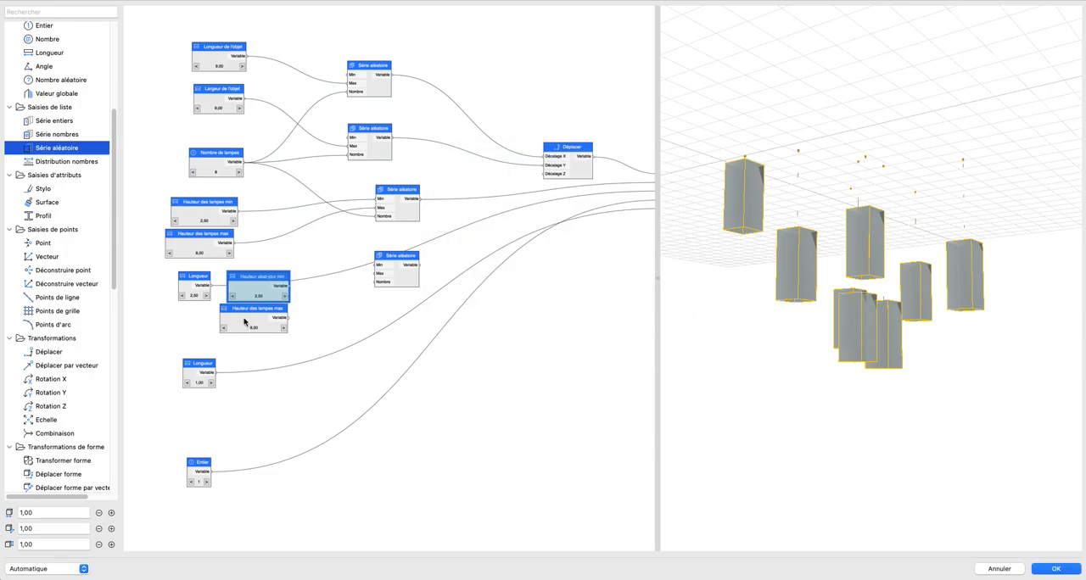
# Step: Rename the copied Hauteur des lampes max node to Hauteur abat-jour max
pyautogui.click(245, 323)
pyautogui.doubleClick(239, 313)
pyautogui.click(538, 182)
pyautogui.moveTo(570, 183); pyautogui.dragTo(480, 184)
pyautogui.press('super+v')
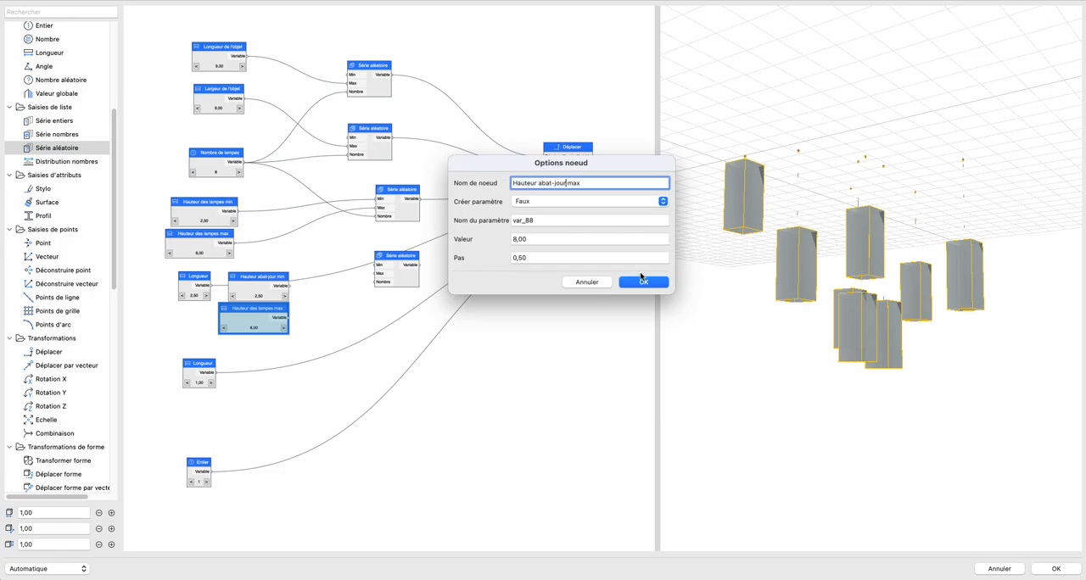
pyautogui.click(641, 281)
# Step: Connect Hauteur abat-jour min, Hauteur abat-jour max and Nombre de lampes to the fourth Série aléatoire node, and its output to Lampe input B
pyautogui.scroll(2, 317, 313)
pyautogui.moveTo(277, 274); pyautogui.dragTo(389, 246)
pyautogui.moveTo(271, 317); pyautogui.dragTo(390, 258)
pyautogui.moveTo(218, 109); pyautogui.dragTo(396, 268)
pyautogui.hscroll(5, 325, 242)
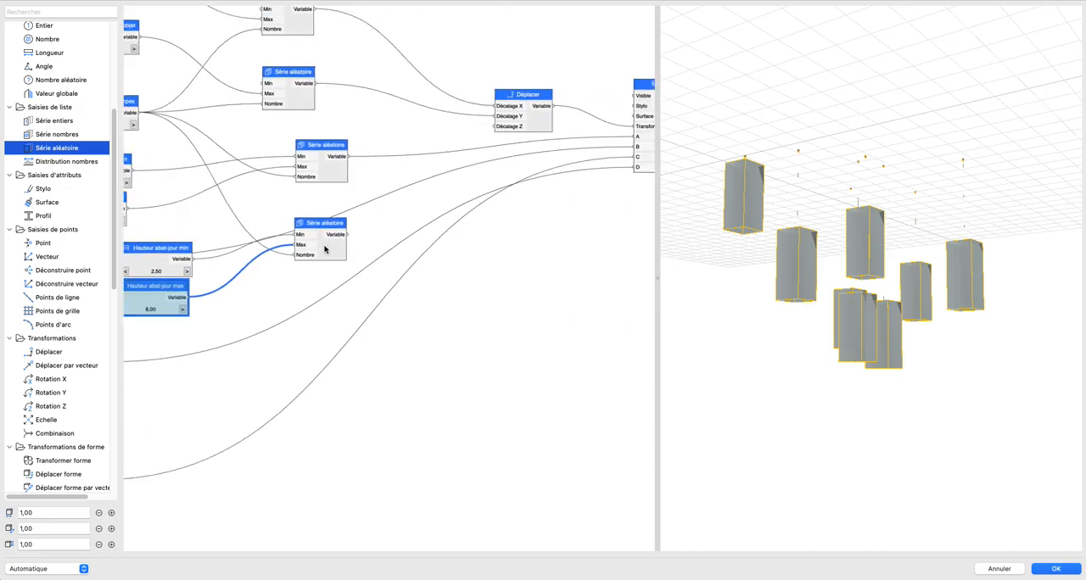
pyautogui.moveTo(304, 241); pyautogui.dragTo(584, 145)
# Step: Set Hauteur abat-jour min to 1,00 and Hauteur abat-jour max to 1,50, checking the lampshades in the 3D preview
pyautogui.hscroll(-5, 381, 204)
pyautogui.scroll(3, 284, 262)
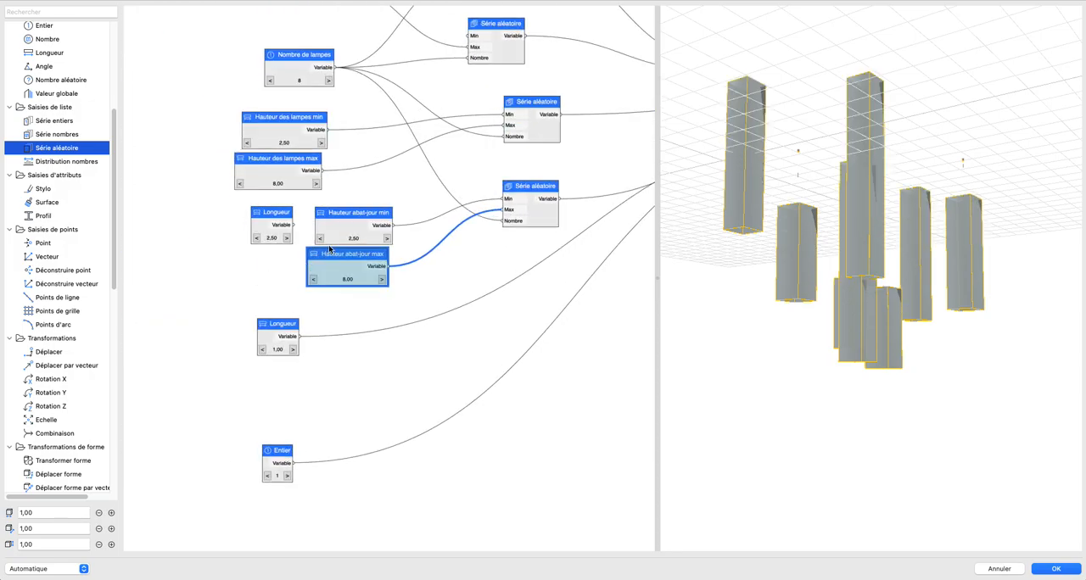
pyautogui.click(321, 240)
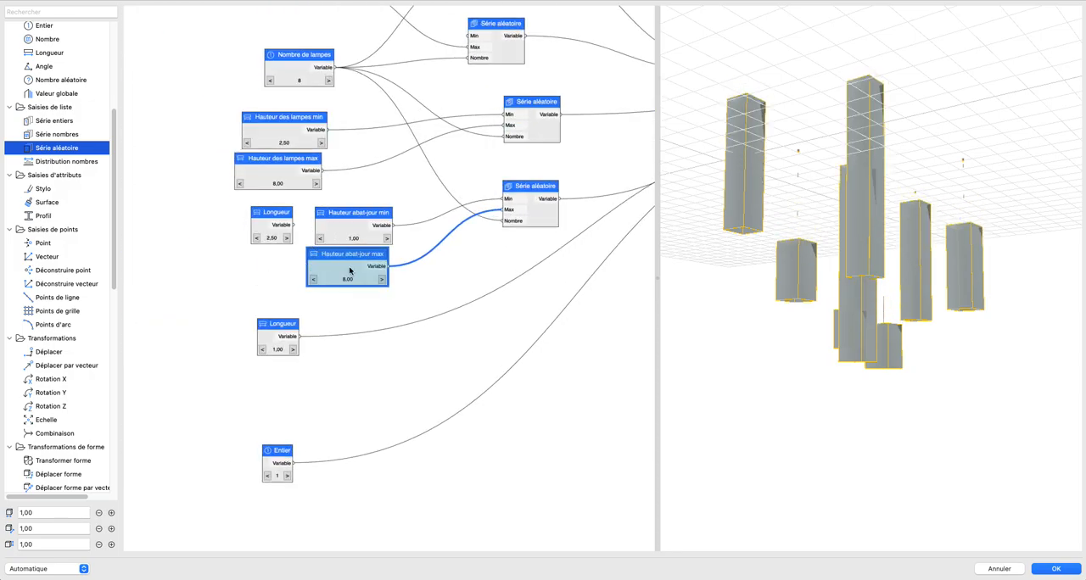
pyautogui.click(311, 280)
pyautogui.click(311, 280)
pyautogui.click(313, 280)
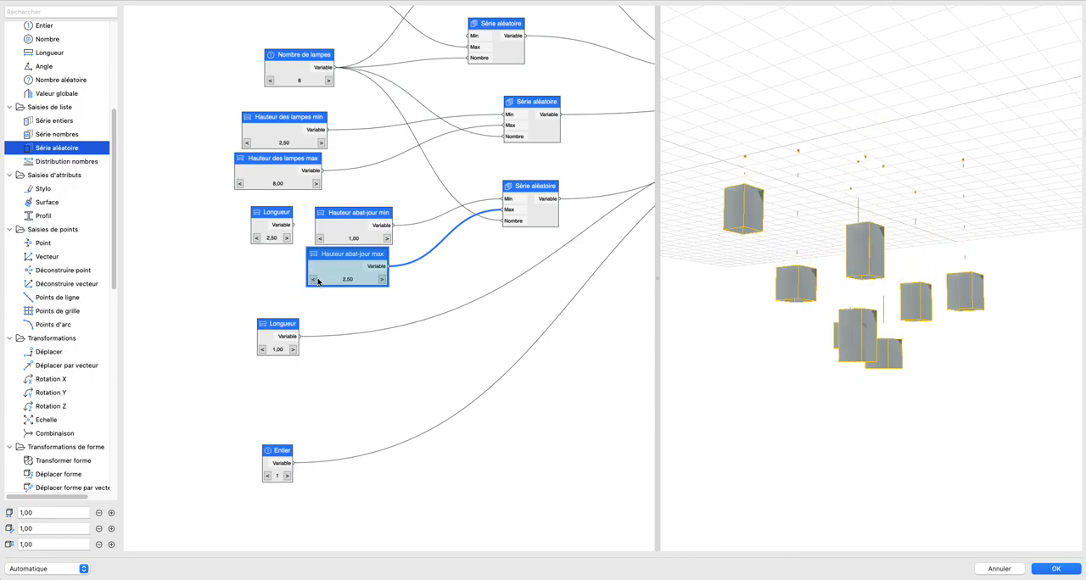
pyautogui.moveTo(836, 333); pyautogui.dragTo(800, 302)
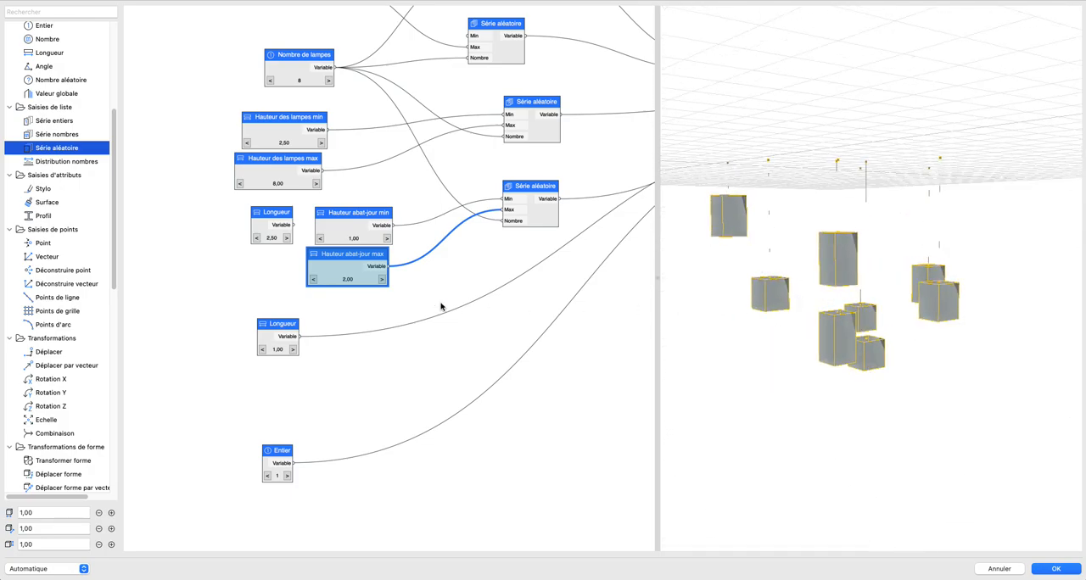
pyautogui.click(314, 280)
pyautogui.moveTo(904, 365); pyautogui.dragTo(940, 366)
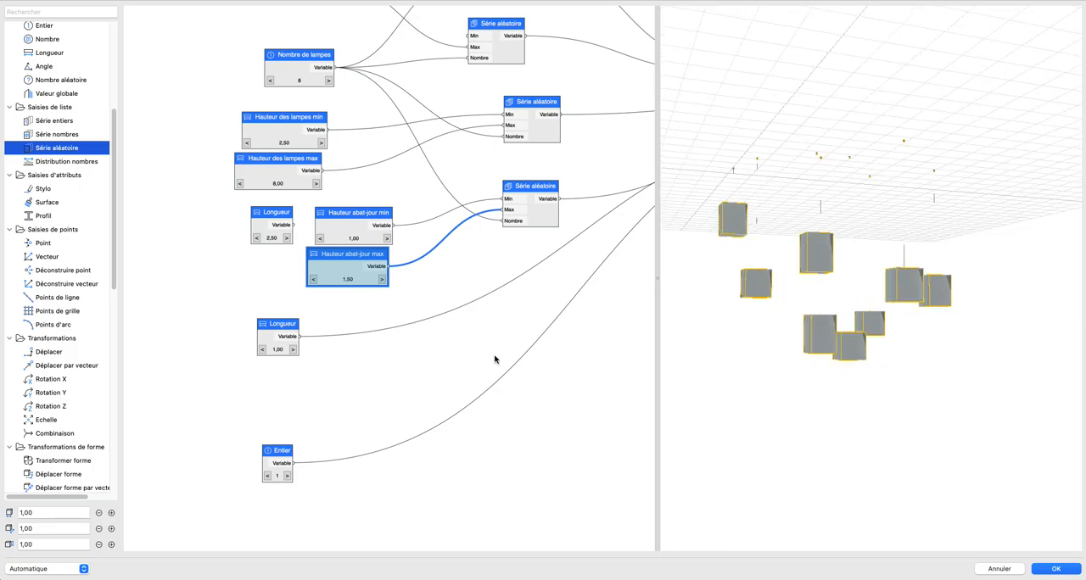
# Step: Delete the unconnected 2,50 Longueur node and move the two Hauteur abat-jour nodes into its place
pyautogui.scroll(-5, 381, 331)
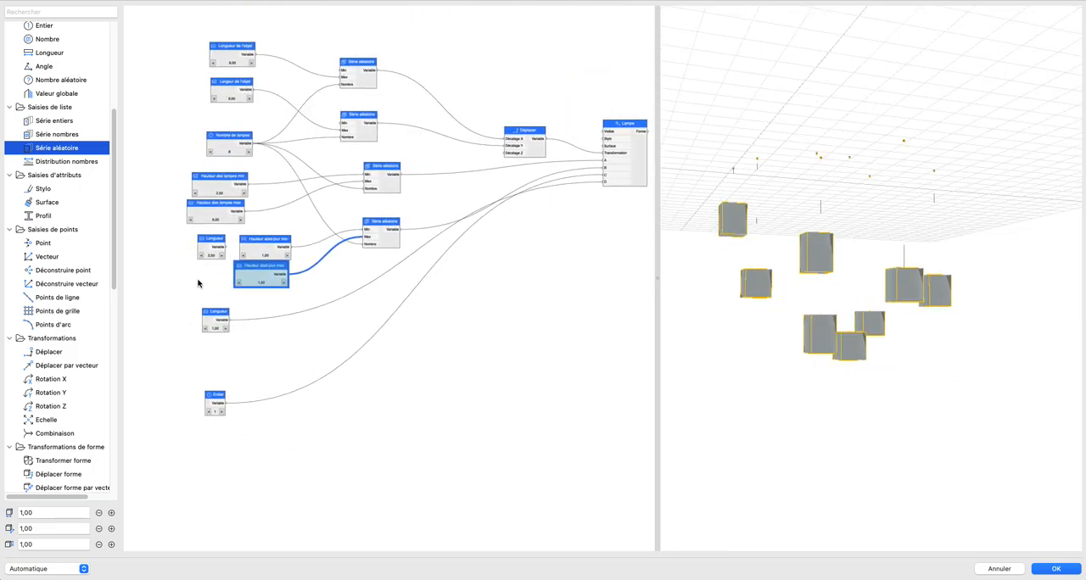
pyautogui.click(209, 247)
pyautogui.press('Delete')
pyautogui.moveTo(215, 231); pyautogui.dragTo(332, 317)
pyautogui.moveTo(266, 274); pyautogui.dragTo(232, 275)
pyautogui.click(329, 274)
# Step: Test a larger value on the Longueur node feeding input D and return it to 1,00
pyautogui.click(213, 311)
pyautogui.click(215, 400)
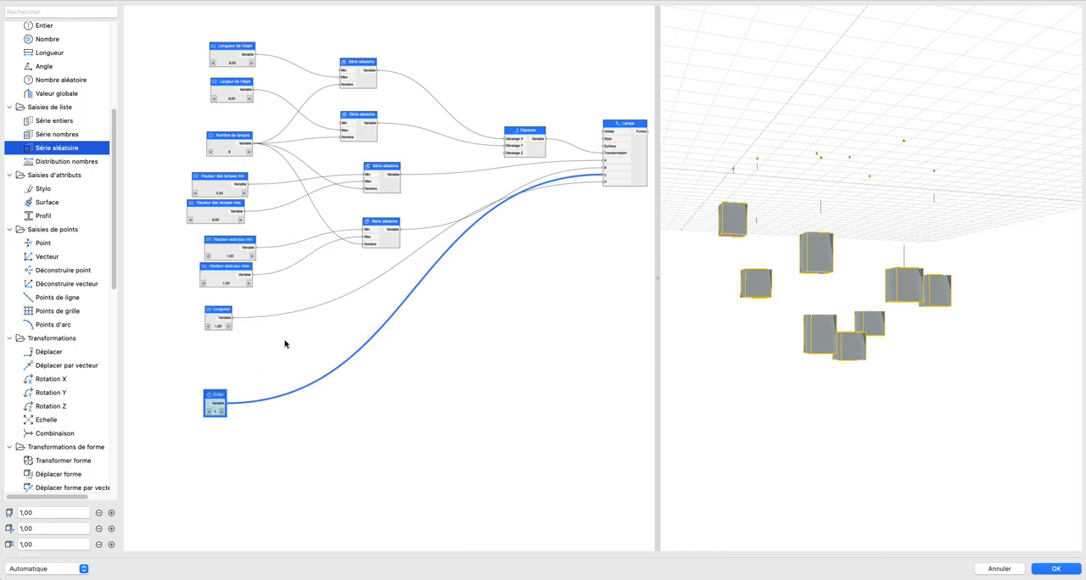
pyautogui.click(221, 316)
pyautogui.click(229, 327)
pyautogui.click(229, 328)
pyautogui.click(229, 327)
pyautogui.click(209, 327)
pyautogui.click(209, 327)
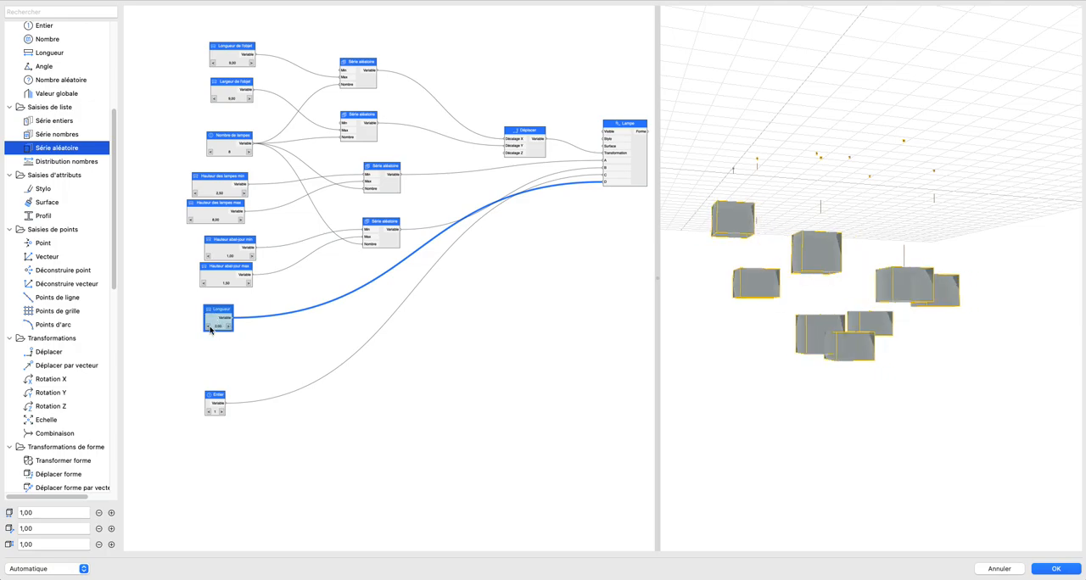
pyautogui.click(208, 327)
# Step: Set Hauteur abat-jour min to 0,50 and Hauteur abat-jour max to 5,00
pyautogui.scroll(3, 238, 291)
pyautogui.moveTo(183, 231); pyautogui.dragTo(306, 315)
pyautogui.click(294, 291)
pyautogui.click(203, 268)
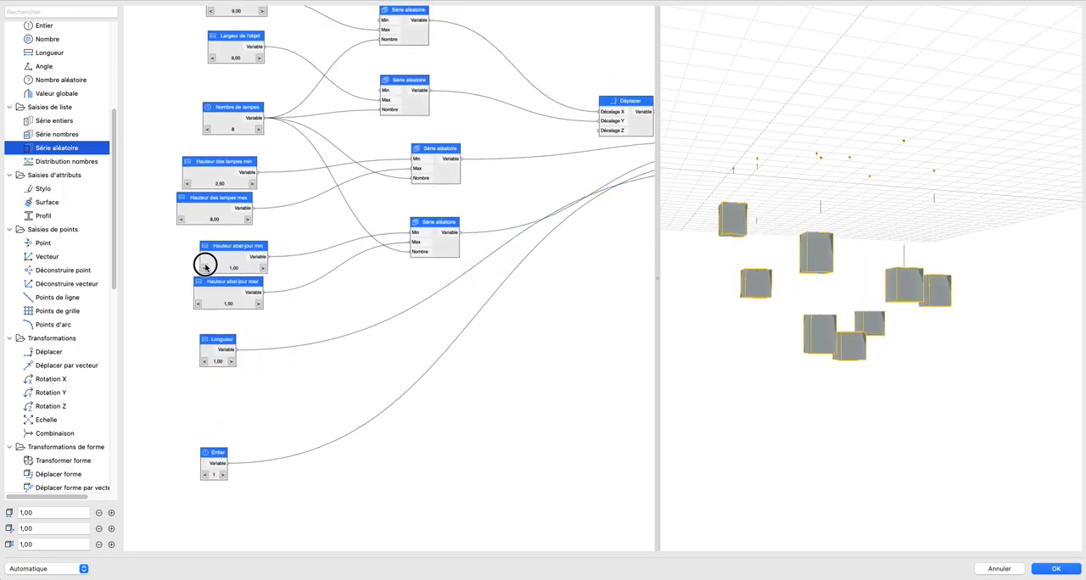
pyautogui.click(260, 304)
pyautogui.click(259, 303)
pyautogui.click(259, 303)
pyautogui.click(260, 304)
pyautogui.click(259, 303)
pyautogui.click(260, 303)
pyautogui.click(259, 304)
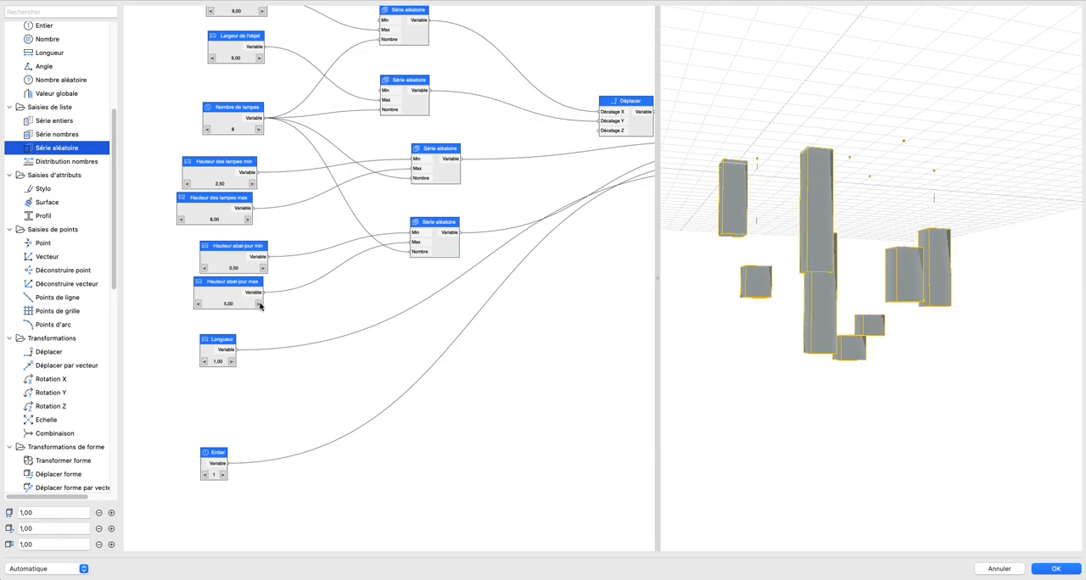
# Step: Duplicate the fourth Série aléatoire node and place the copy beside the 1,00 Longueur node
pyautogui.moveTo(382, 206); pyautogui.dragTo(472, 289)
pyautogui.press('super+c')
pyautogui.press('super+v')
pyautogui.moveTo(395, 292); pyautogui.dragTo(409, 379)
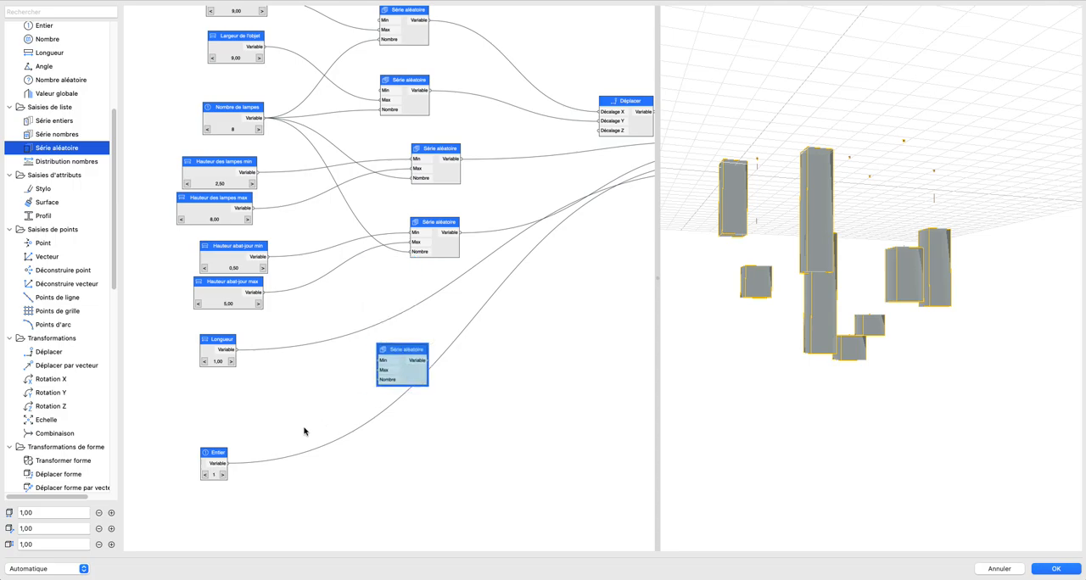
# Step: Rename the 1,00 Longueur node to Diamètre min
pyautogui.doubleClick(207, 350)
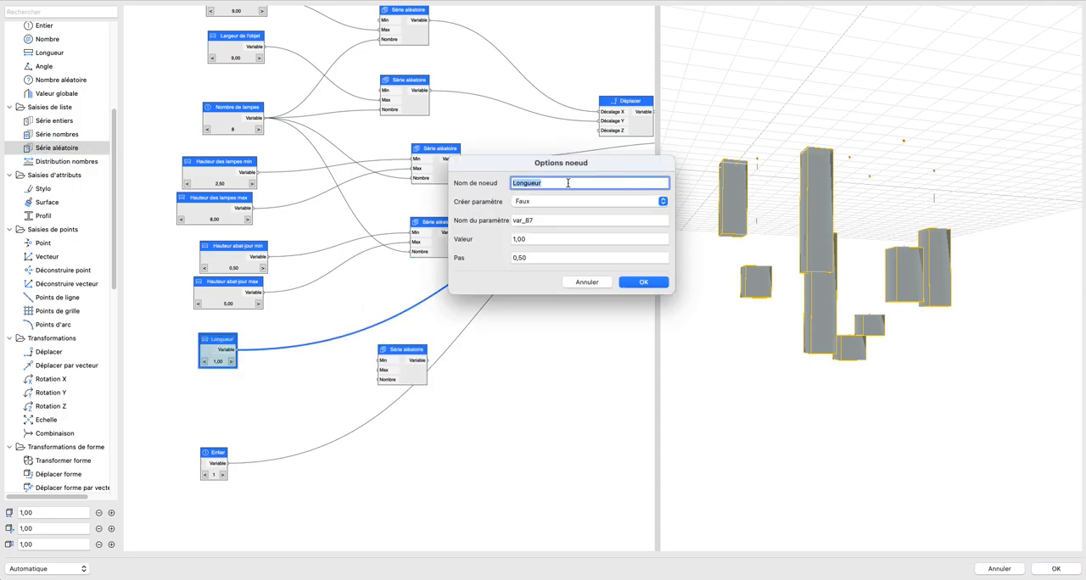
pyautogui.write('Diamètre min')
pyautogui.press('Return')
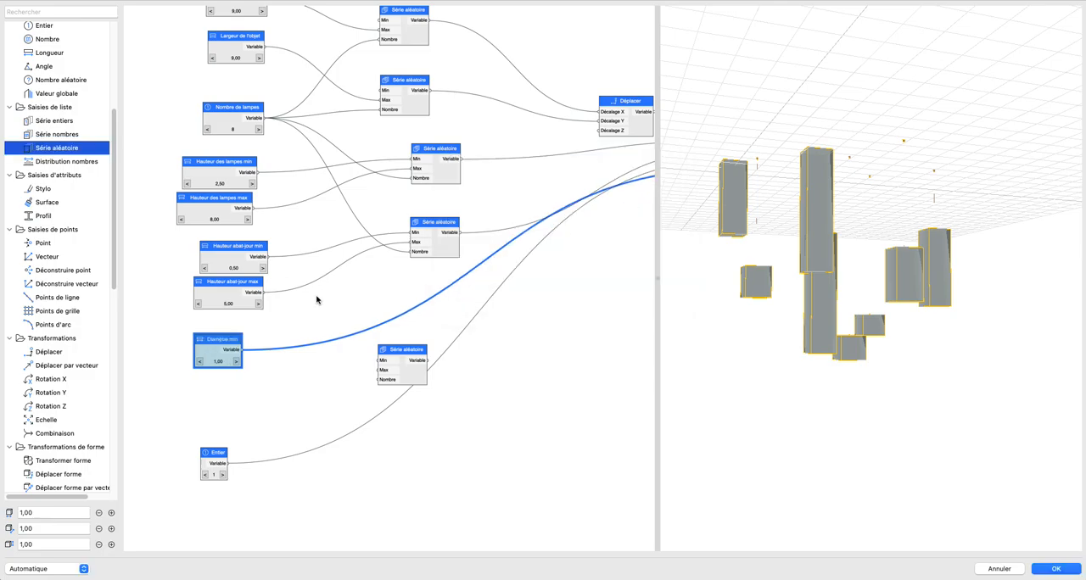
# Step: Place a copy of the Diamètre min node beneath the original and rename the copy Diamètre max
pyautogui.press('super+v')
pyautogui.moveTo(388, 287); pyautogui.dragTo(204, 390)
pyautogui.doubleClick(204, 390)
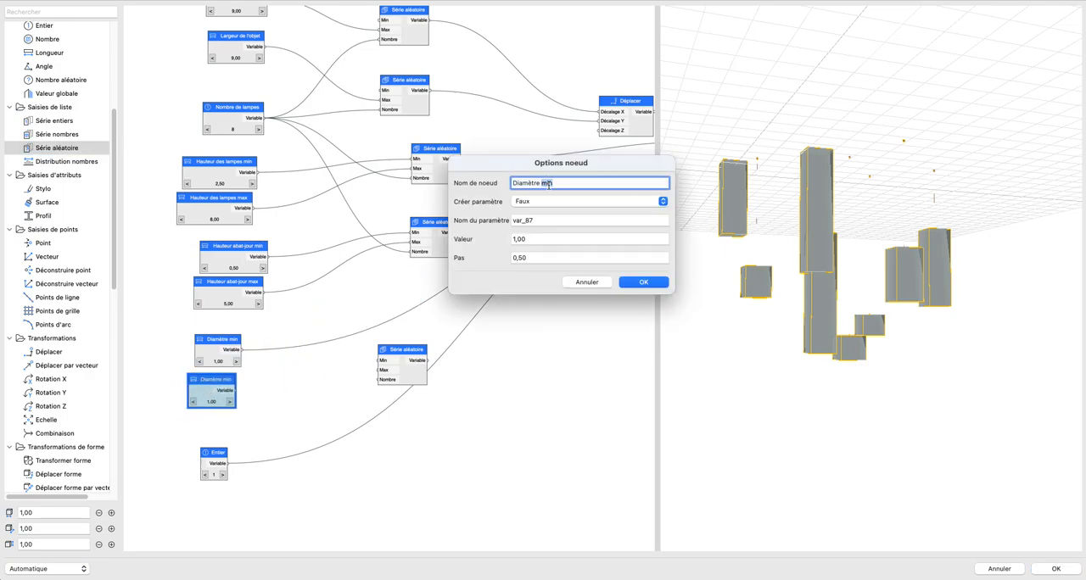
pyautogui.click(667, 282)
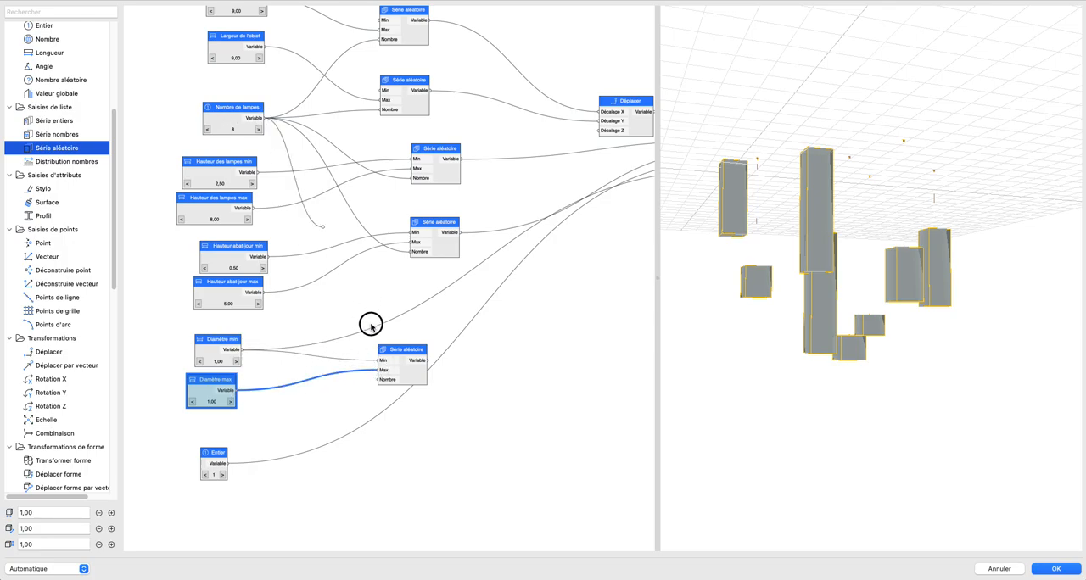
# Step: Connect the diameter Série aléatoire output to the Lampe node in place of Diamètre min, and align the series node beneath the others
pyautogui.scroll(-5, 360, 326)
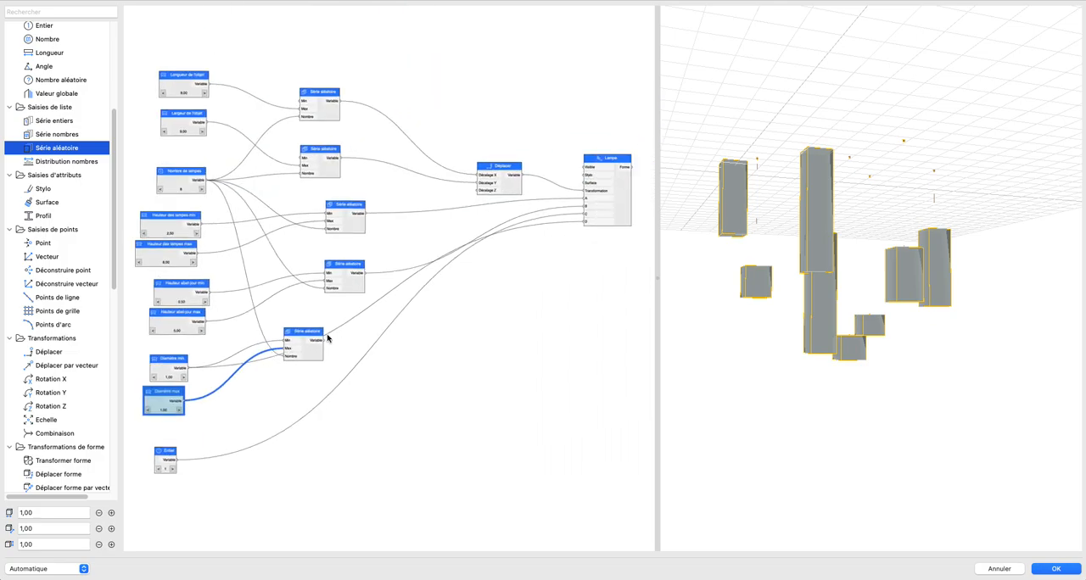
pyautogui.moveTo(536, 236); pyautogui.dragTo(547, 237)
pyautogui.moveTo(257, 348); pyautogui.dragTo(303, 324)
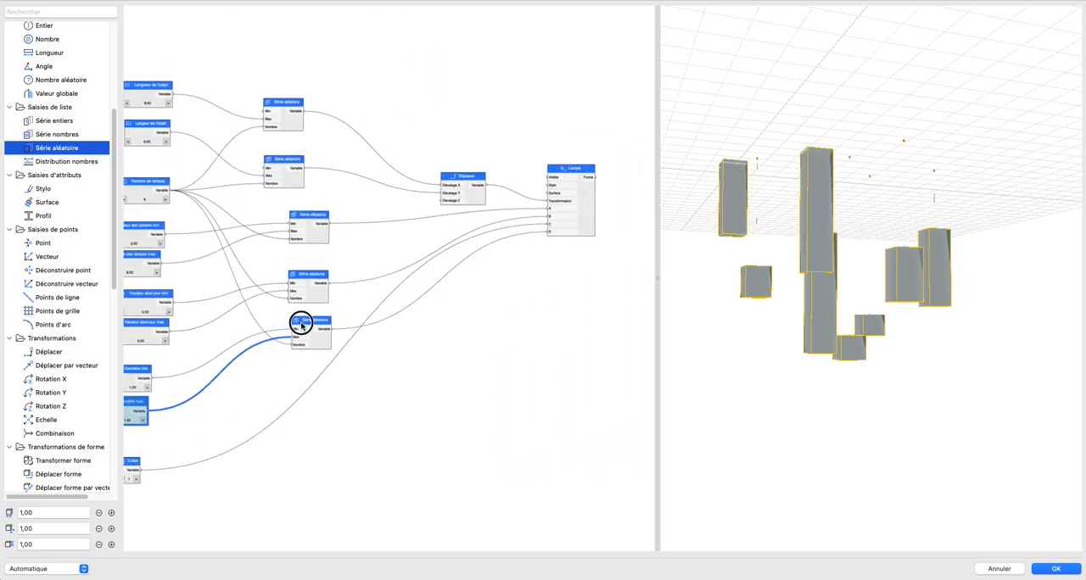
# Step: Raise Diamètre max to 6,50 and inspect the lampshades from another angle
pyautogui.scroll(5, 468, 274)
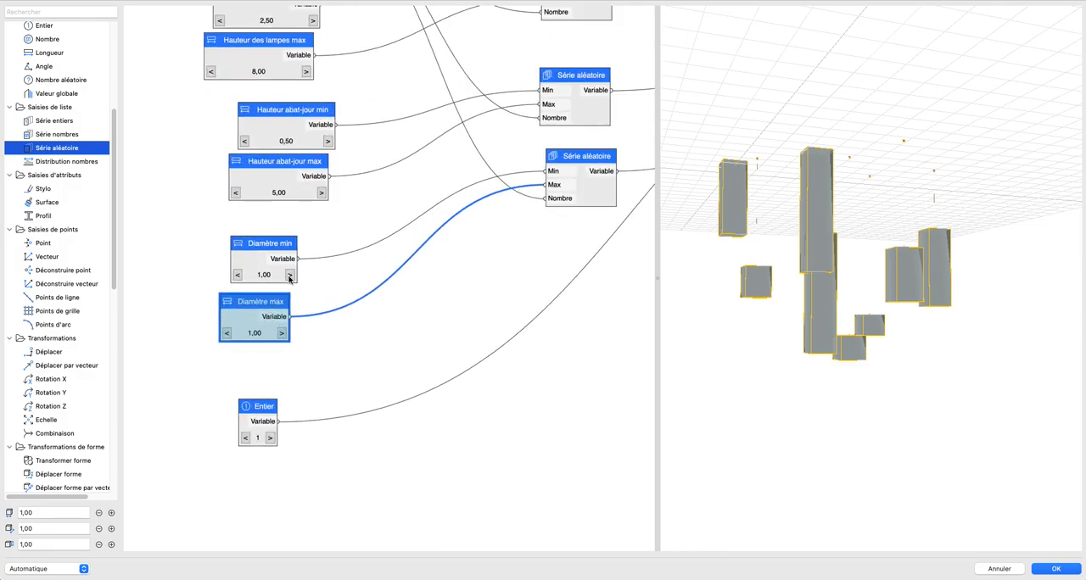
pyautogui.doubleClick(283, 336)
pyautogui.tripleClick(283, 336)
pyautogui.click(283, 336)
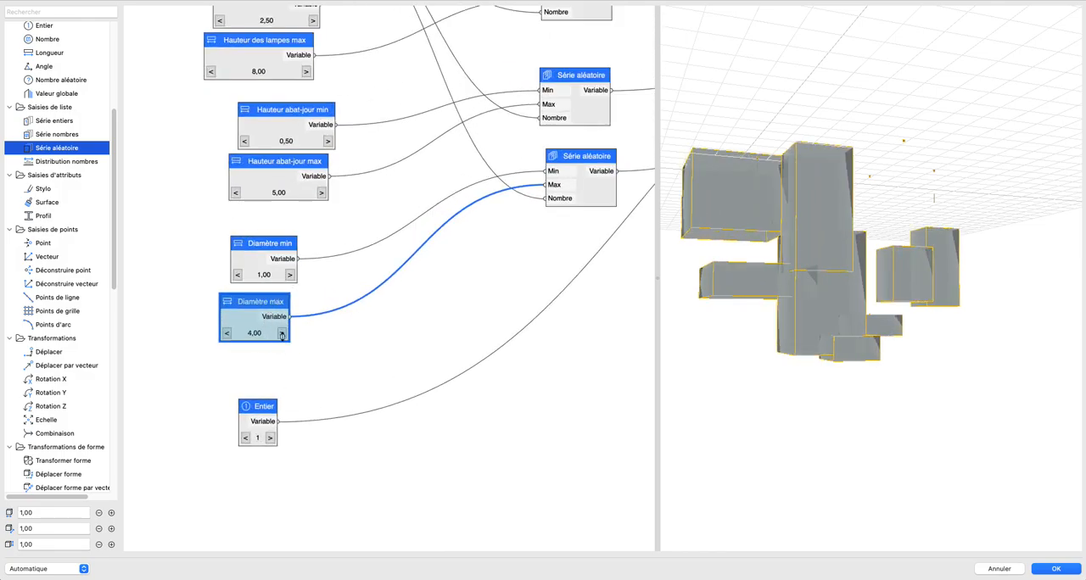
pyautogui.tripleClick(283, 336)
pyautogui.click(284, 336)
pyautogui.click(284, 336)
pyautogui.moveTo(948, 305); pyautogui.dragTo(901, 239)
pyautogui.scroll(-3, 266, 321)
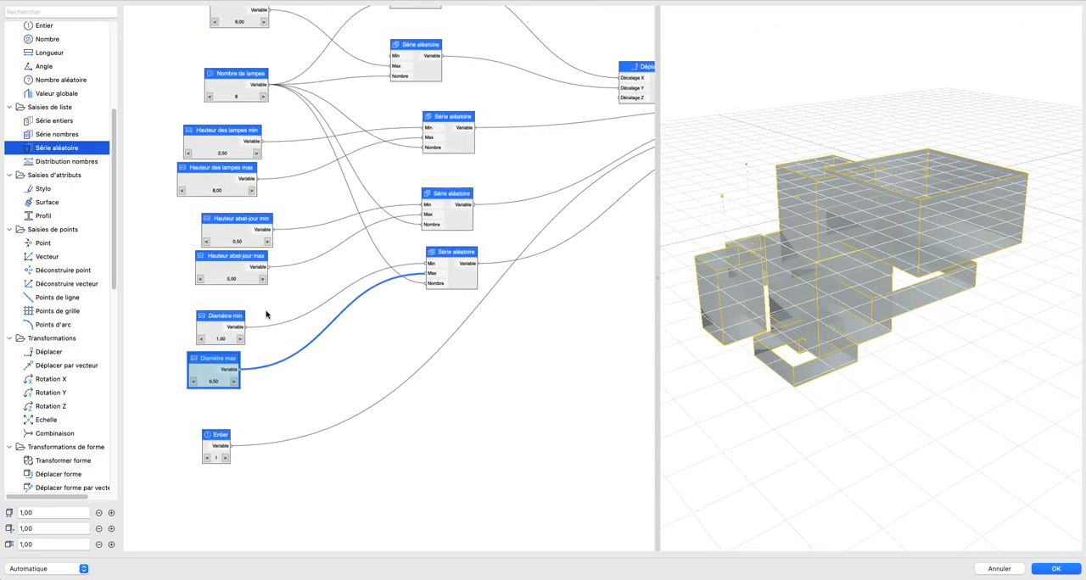
# Step: Set Diamètre min to 0,50 and its Pas to 0,10
pyautogui.click(203, 338)
pyautogui.doubleClick(214, 325)
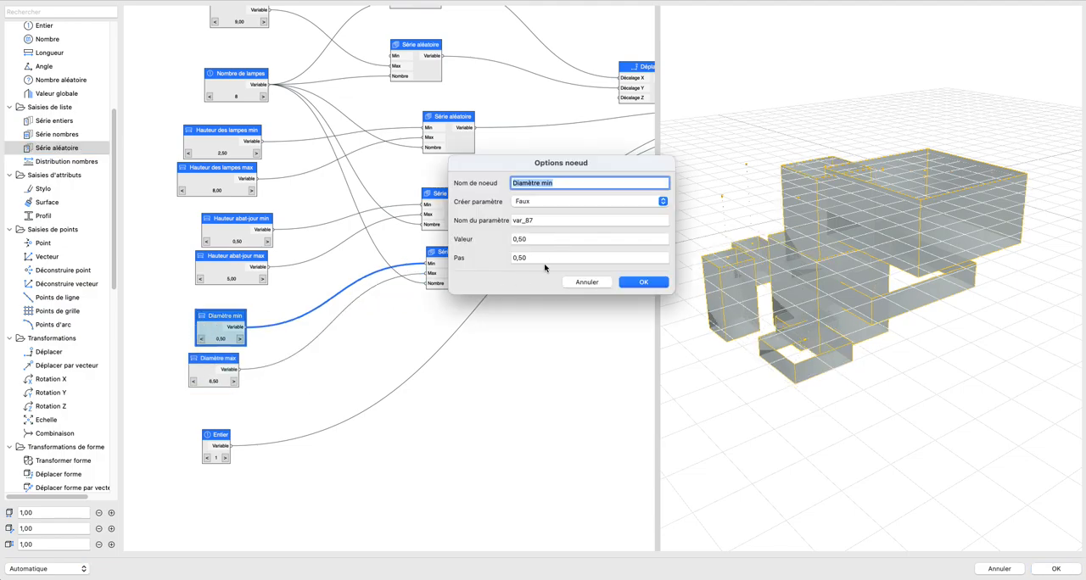
pyautogui.click(543, 259)
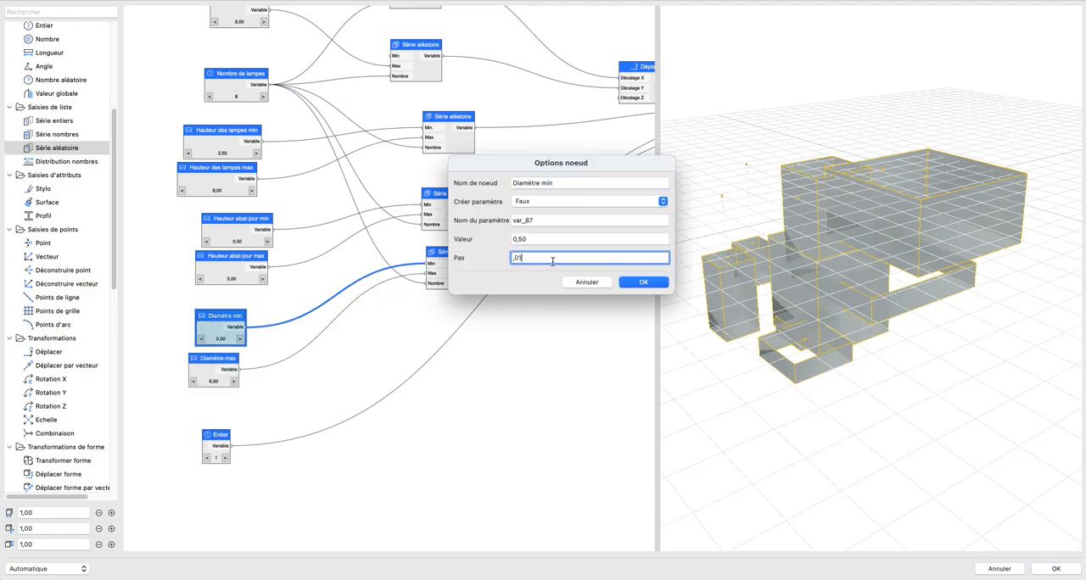
pyautogui.press('Return')
pyautogui.write('0,1')
pyautogui.click(643, 281)
# Step: Set the Pas of the Diamètre max node to 0,10
pyautogui.scroll(3, 212, 364)
pyautogui.doubleClick(212, 366)
pyautogui.click(527, 257)
pyautogui.click(637, 282)
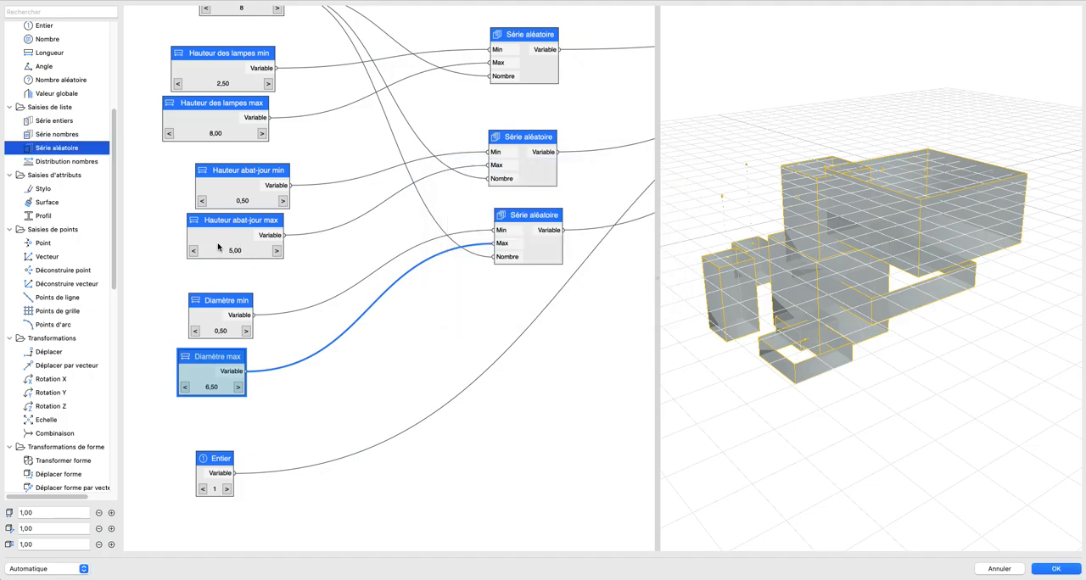
# Step: Set the value of Diamètre max to 0,10
pyautogui.click(187, 387)
pyautogui.click(186, 387)
pyautogui.click(186, 388)
pyautogui.doubleClick(195, 375)
pyautogui.click(550, 238)
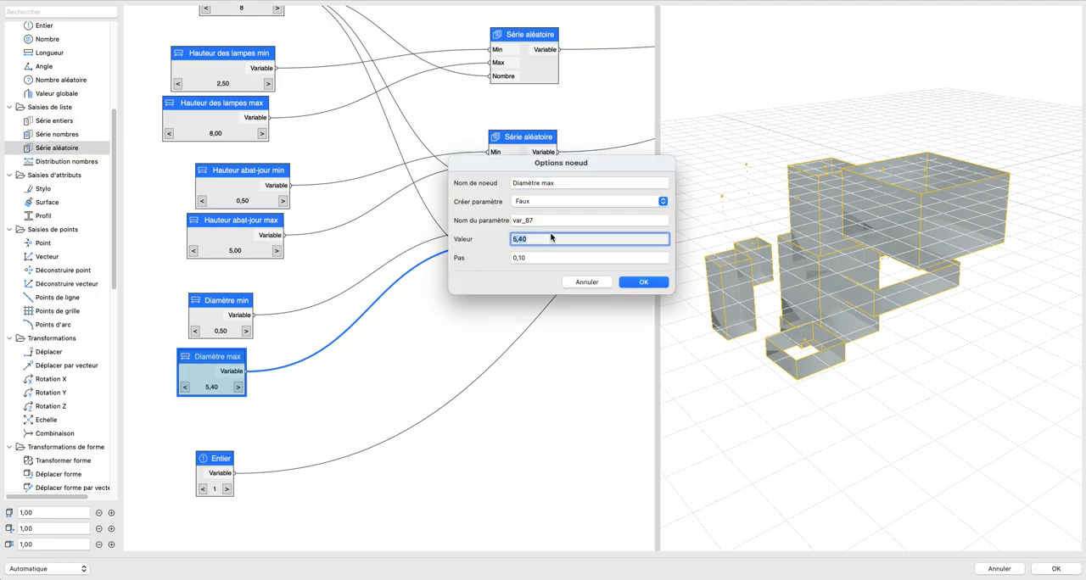
pyautogui.click(626, 283)
# Step: Set the value of Diamètre min to 0,10
pyautogui.doubleClick(206, 332)
pyautogui.click(537, 239)
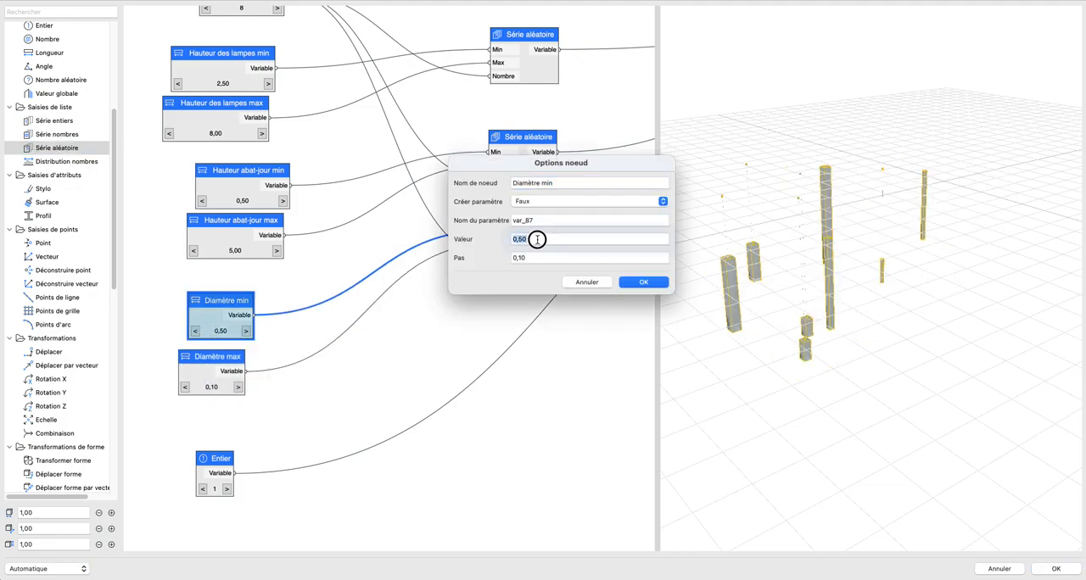
pyautogui.write('0,10')
pyautogui.click(626, 282)
pyautogui.moveTo(771, 303); pyautogui.dragTo(801, 294)
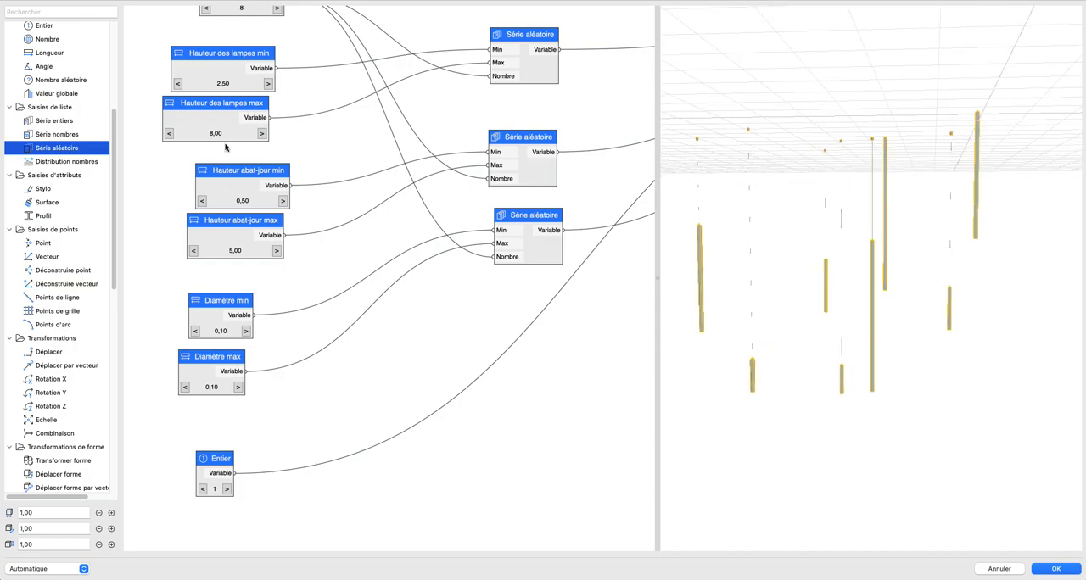
# Step: Set both Longueur de l'objet and Largeur de l'objet to 1,00 to group the lamps closely
pyautogui.scroll(10, 224, 145)
pyautogui.click(190, 196)
pyautogui.moveTo(190, 196); pyautogui.dragTo(190, 200)
pyautogui.click(262, 196)
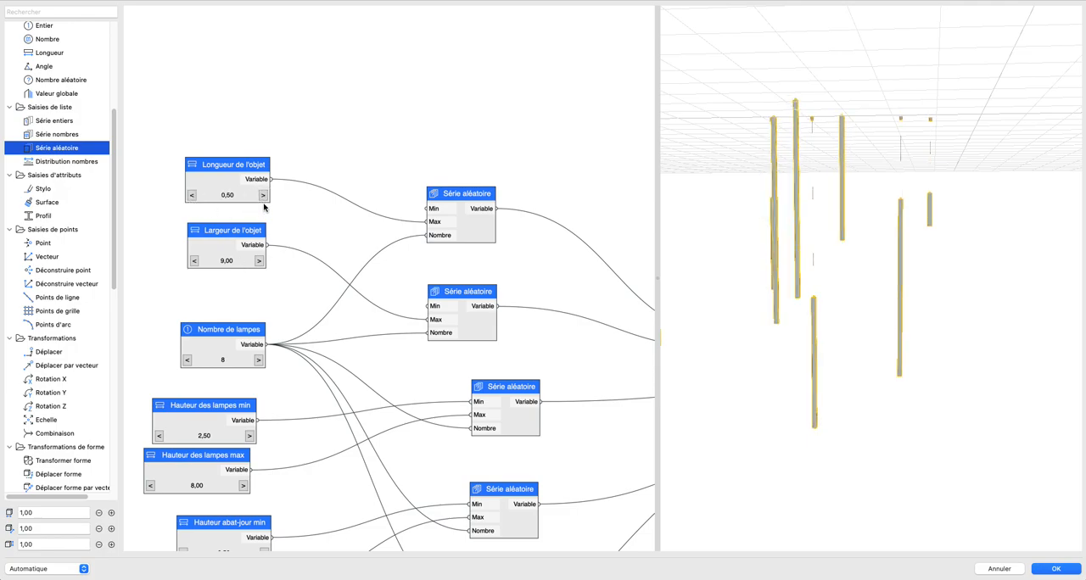
pyautogui.moveTo(192, 260); pyautogui.dragTo(194, 262)
pyautogui.click(259, 261)
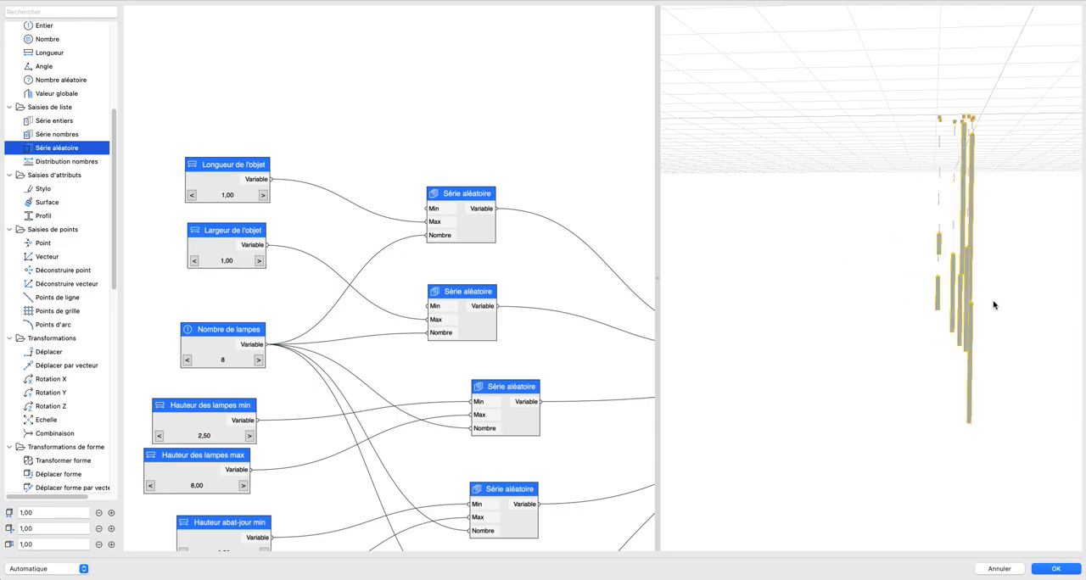
pyautogui.scroll(-3, 865, 269)
pyautogui.moveTo(926, 270); pyautogui.dragTo(864, 245)
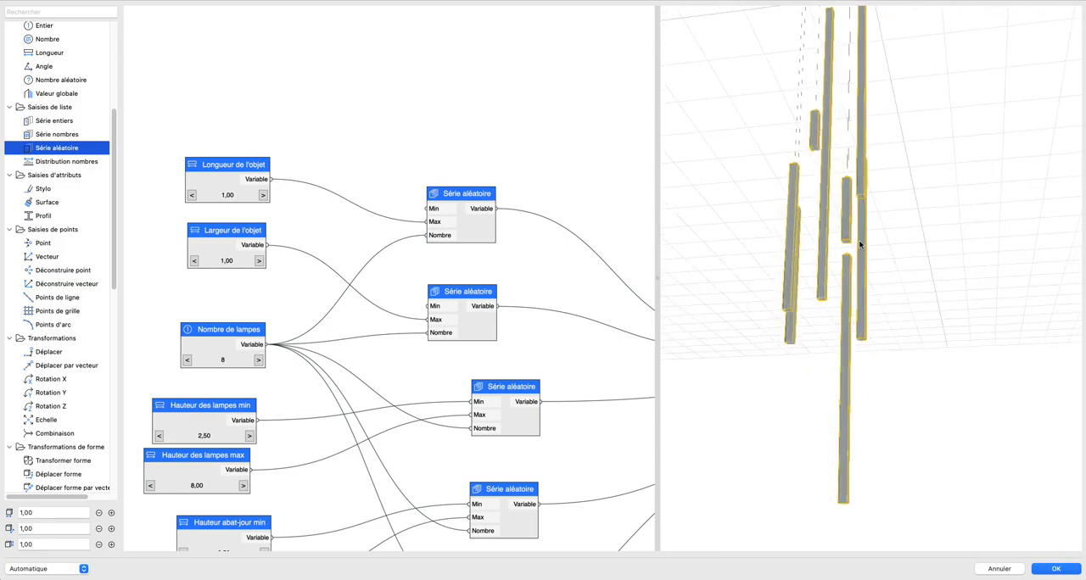
# Step: Raise the Entier node feeding the Lampe node to 4
pyautogui.scroll(-3, 440, 365)
pyautogui.moveTo(530, 414); pyautogui.dragTo(565, 177, button='middle')
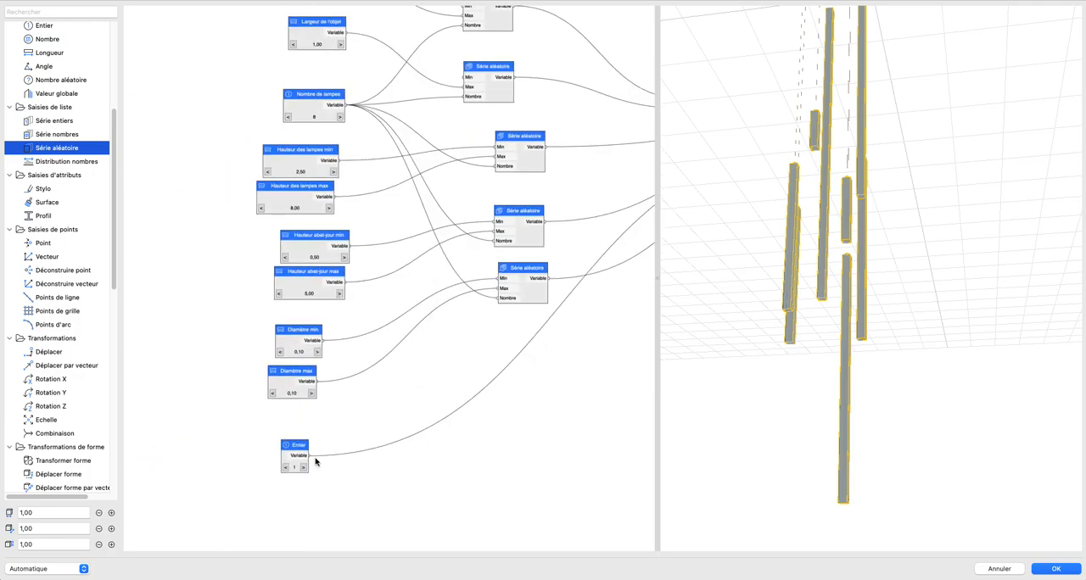
pyautogui.click(303, 467)
pyautogui.click(303, 468)
pyautogui.click(303, 467)
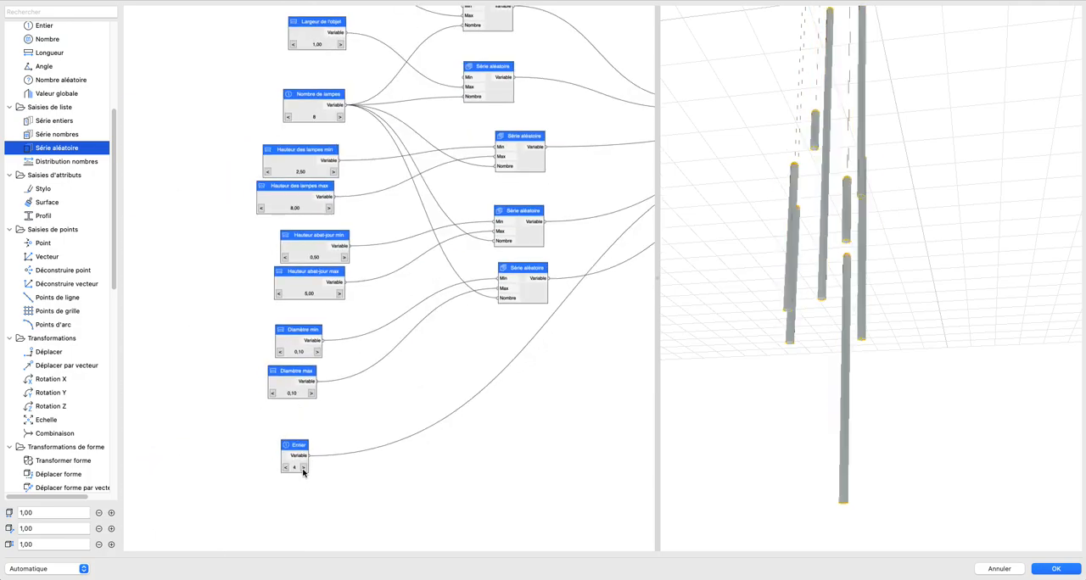
pyautogui.moveTo(902, 326); pyautogui.dragTo(856, 317)
pyautogui.moveTo(416, 274); pyautogui.dragTo(403, 289, button='middle')
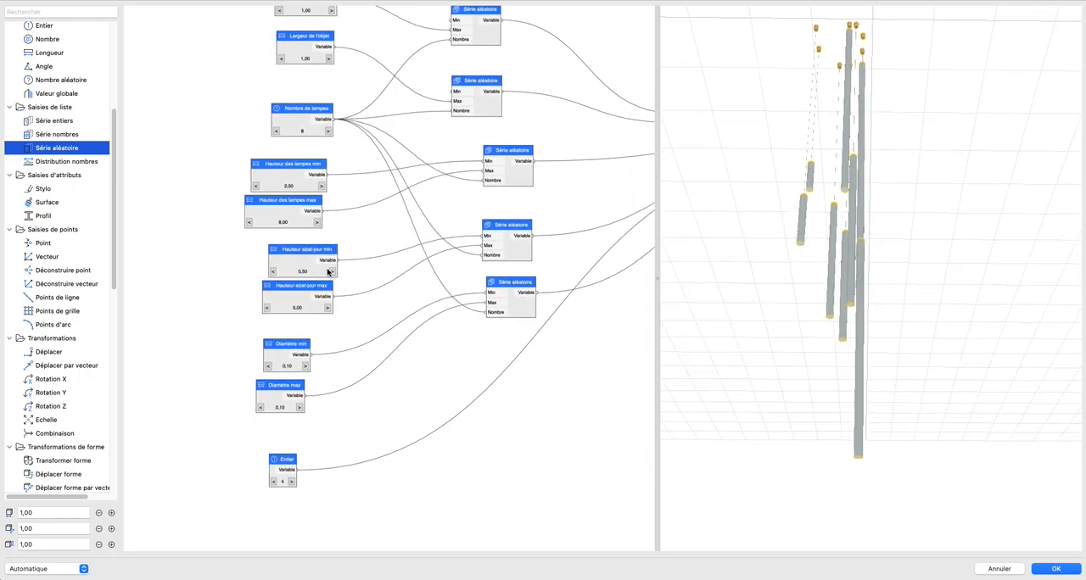
# Step: Raise Hauteur des lampes min to 5,00 and Hauteur des lampes max to 13,50, and inspect the lamps
pyautogui.click(332, 271)
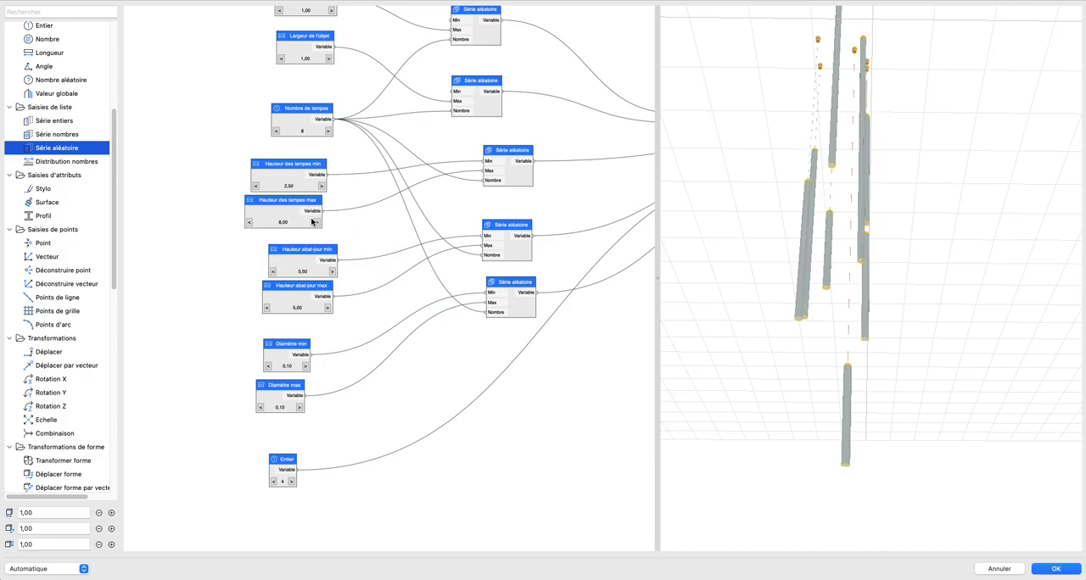
pyautogui.click(319, 185)
pyautogui.click(320, 185)
pyautogui.click(320, 184)
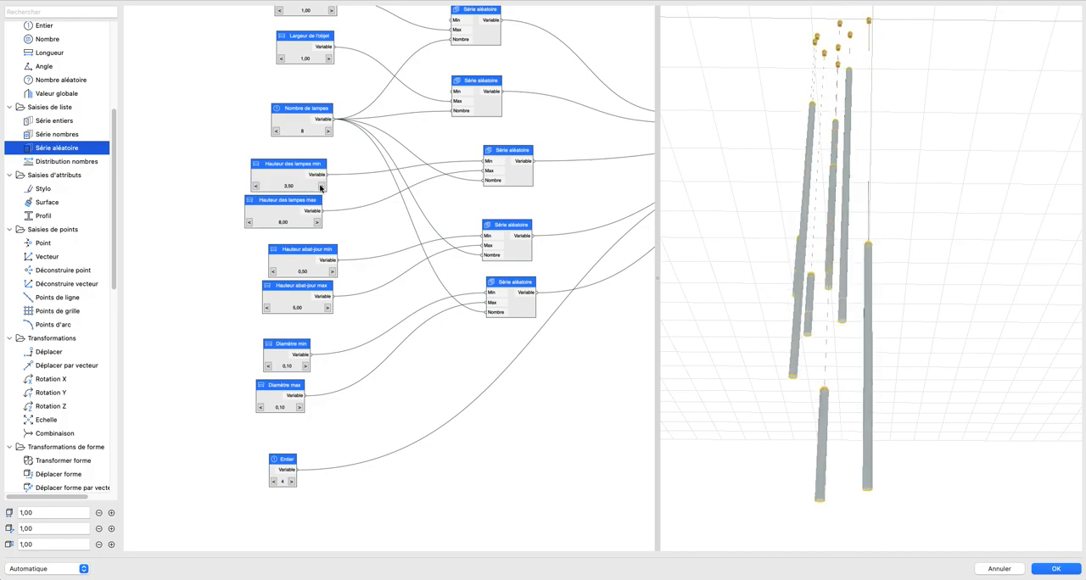
pyautogui.click(320, 186)
pyautogui.click(320, 186)
pyautogui.click(320, 222)
pyautogui.moveTo(319, 222); pyautogui.dragTo(319, 222)
pyautogui.scroll(-5, 857, 219)
pyautogui.moveTo(814, 167); pyautogui.dragTo(792, 196)
pyautogui.moveTo(830, 239); pyautogui.dragTo(826, 172, button='middle')
pyautogui.scroll(3, 829, 188)
pyautogui.moveTo(829, 191); pyautogui.dragTo(812, 222)
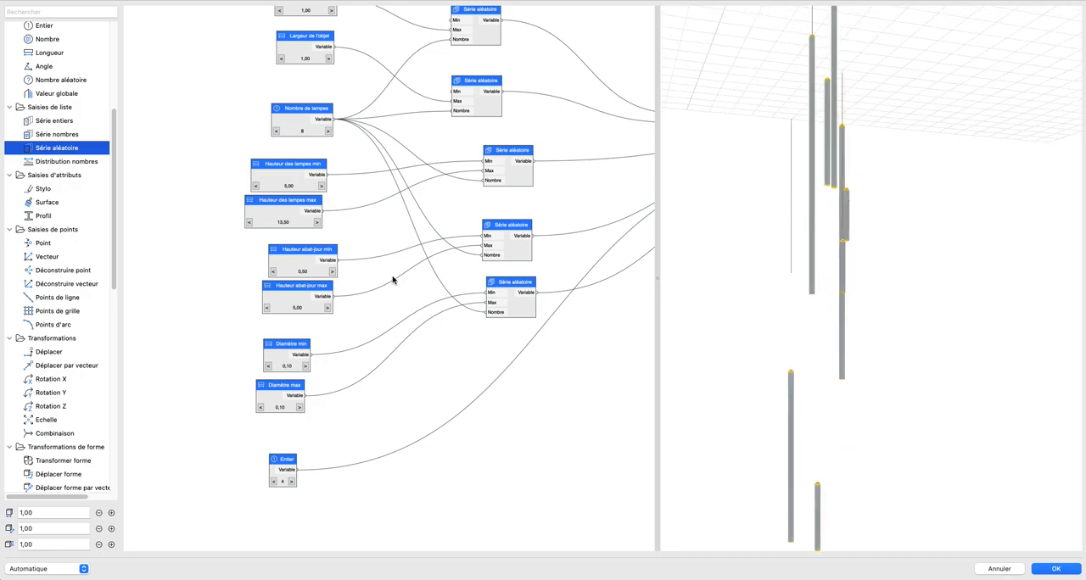
# Step: Lower Hauteur des lampes min to 1,00 and Hauteur des lampes max to 2,00
pyautogui.scroll(-5, 404, 281)
pyautogui.moveTo(402, 279); pyautogui.dragTo(384, 250, button='middle')
pyautogui.scroll(4, 322, 265)
pyautogui.moveTo(323, 270); pyautogui.dragTo(320, 275, button='middle')
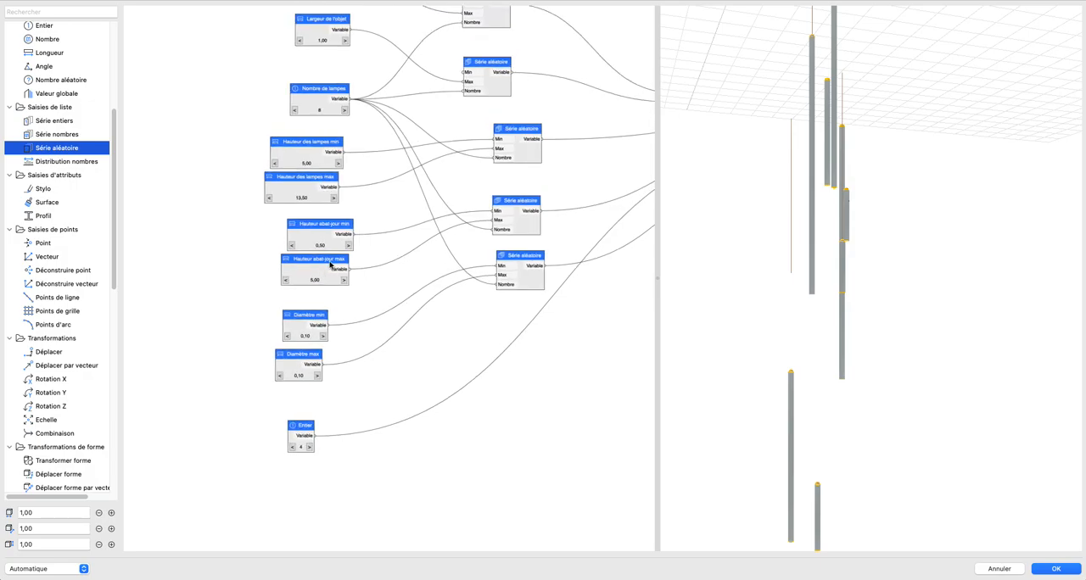
pyautogui.click(269, 198)
pyautogui.click(270, 198)
pyautogui.click(270, 197)
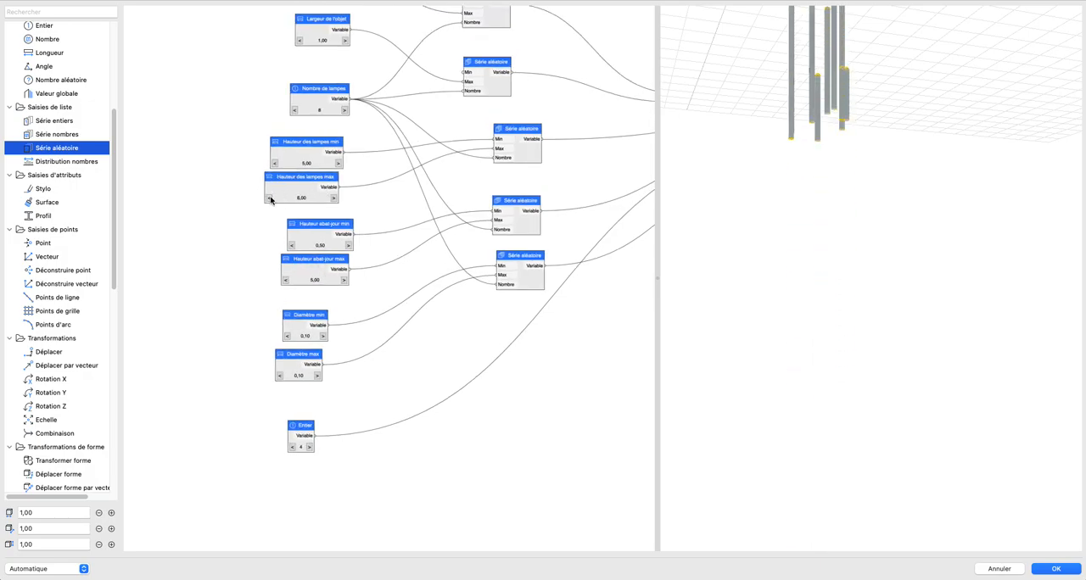
pyautogui.moveTo(321, 270); pyautogui.dragTo(284, 356, button='middle')
pyautogui.scroll(-3, 840, 245)
pyautogui.moveTo(826, 168); pyautogui.dragTo(819, 297, button='middle')
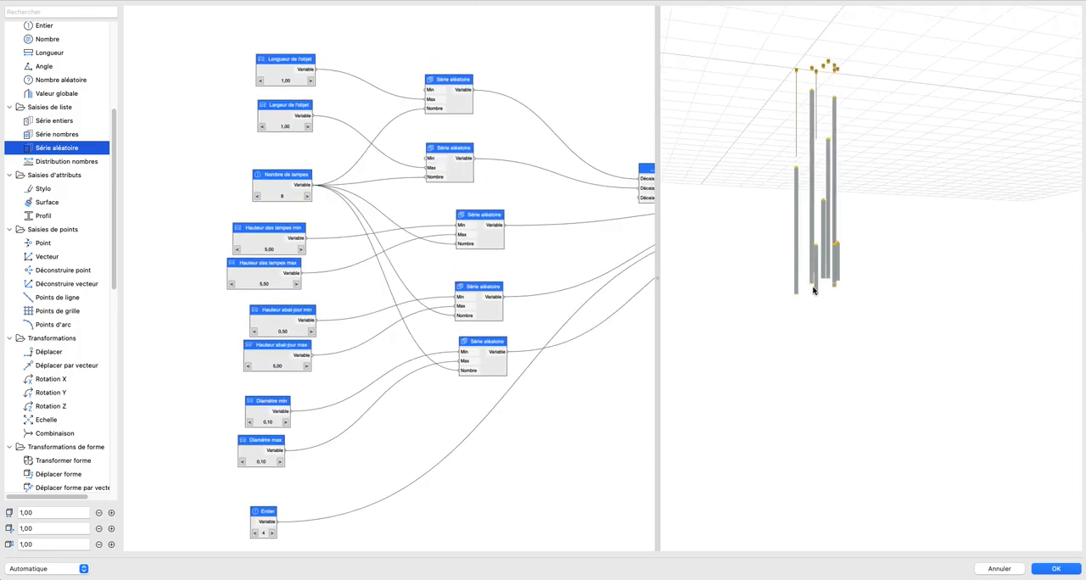
pyautogui.click(238, 250)
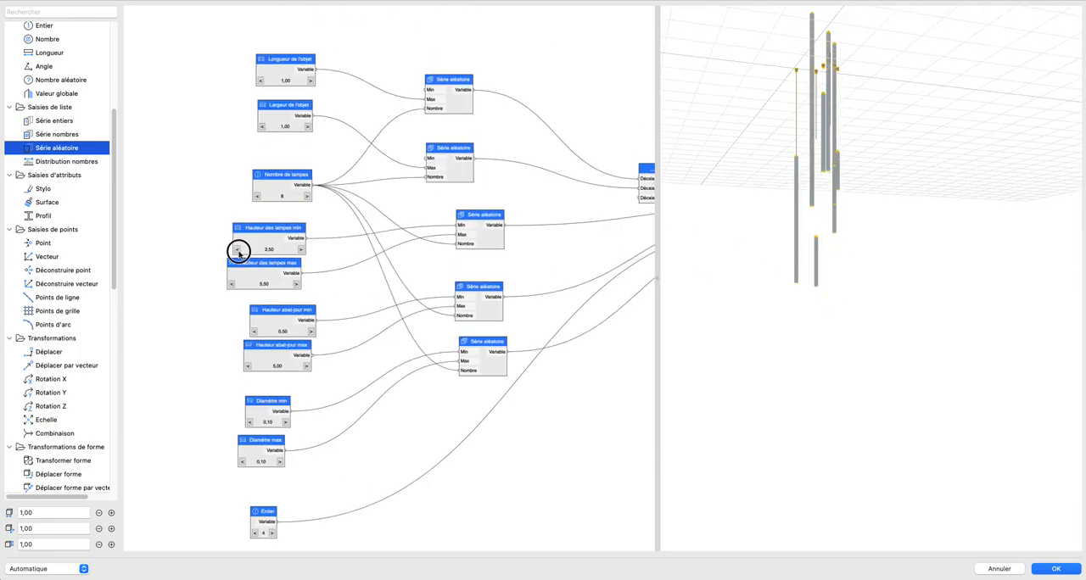
pyautogui.click(232, 285)
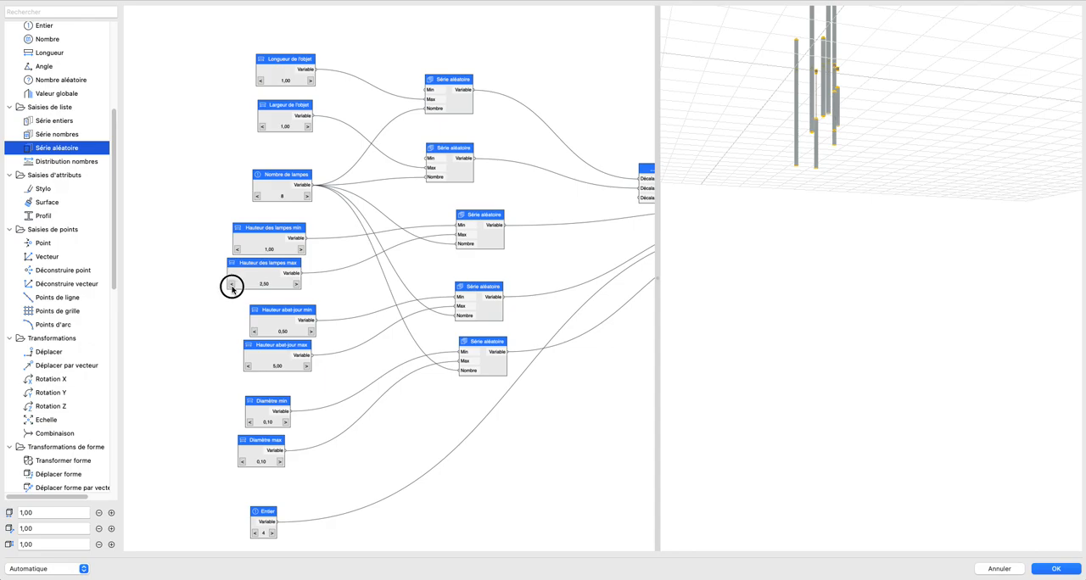
# Step: Lower Hauteur abat-jour max to 0,50 and inspect the shortened lampshades
pyautogui.moveTo(313, 364); pyautogui.dragTo(286, 252, button='middle')
pyautogui.scroll(3, 271, 315)
pyautogui.click(248, 279)
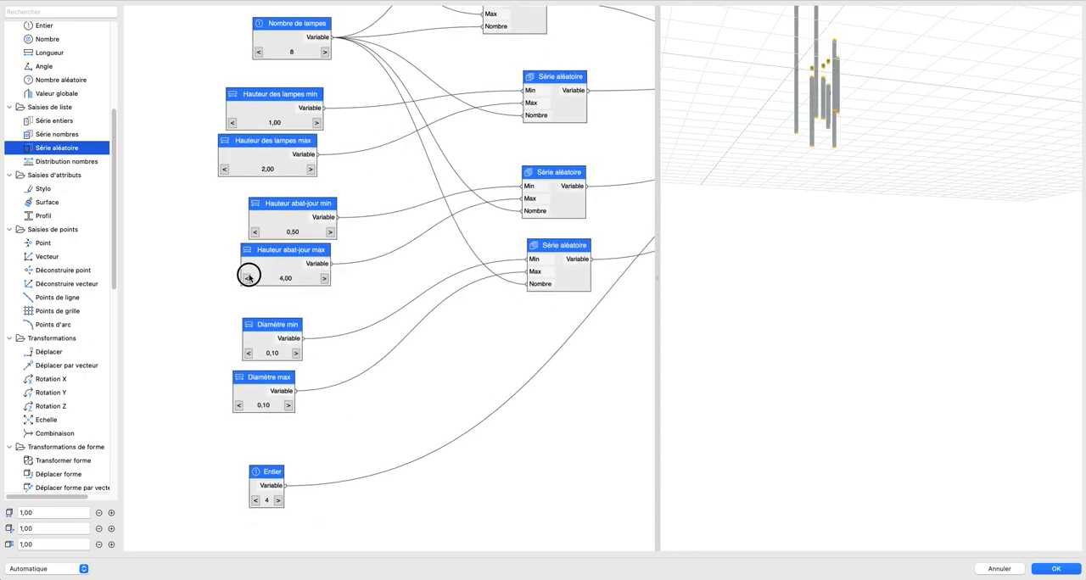
pyautogui.moveTo(770, 270); pyautogui.dragTo(728, 365, button='middle')
pyautogui.scroll(4, 755, 259)
pyautogui.moveTo(759, 245); pyautogui.dragTo(874, 282, button='middle')
pyautogui.scroll(2, 843, 267)
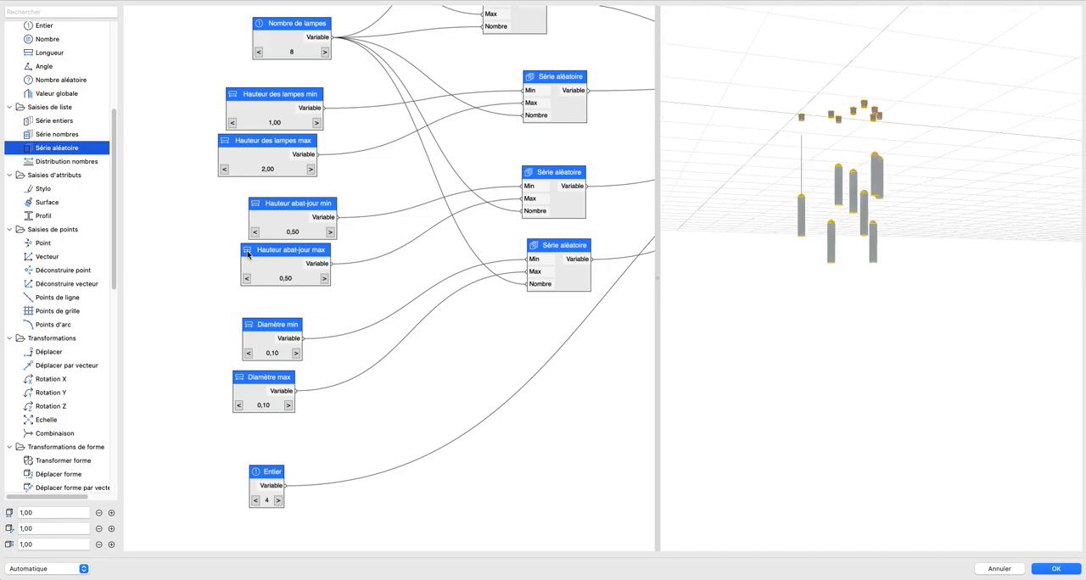
# Step: Set the values of both Hauteur abat-jour min and Hauteur abat-jour max to 0,10
pyautogui.doubleClick(279, 213)
pyautogui.doubleClick(560, 239)
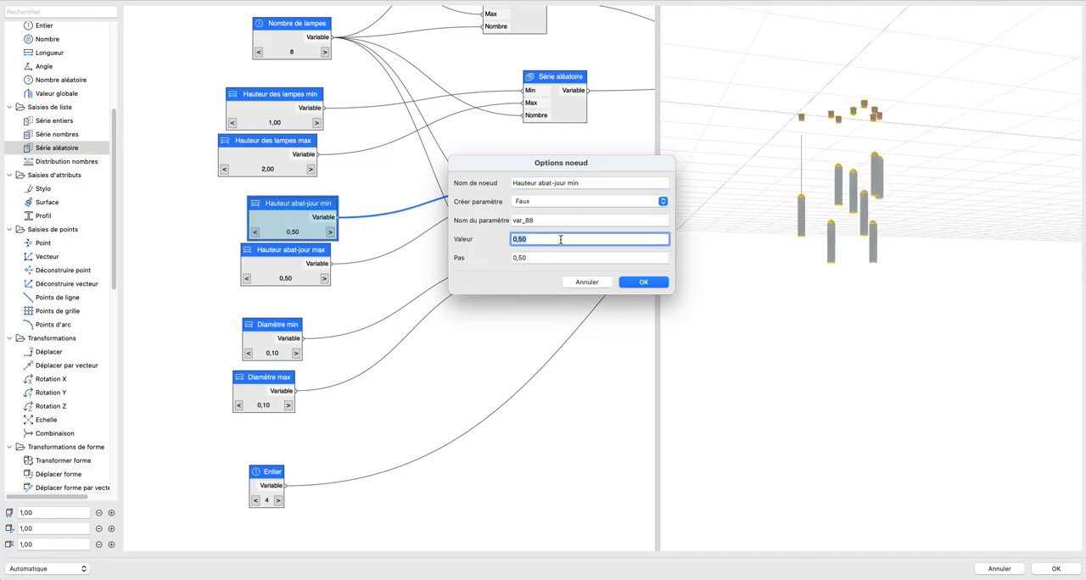
pyautogui.click(633, 283)
pyautogui.doubleClick(254, 272)
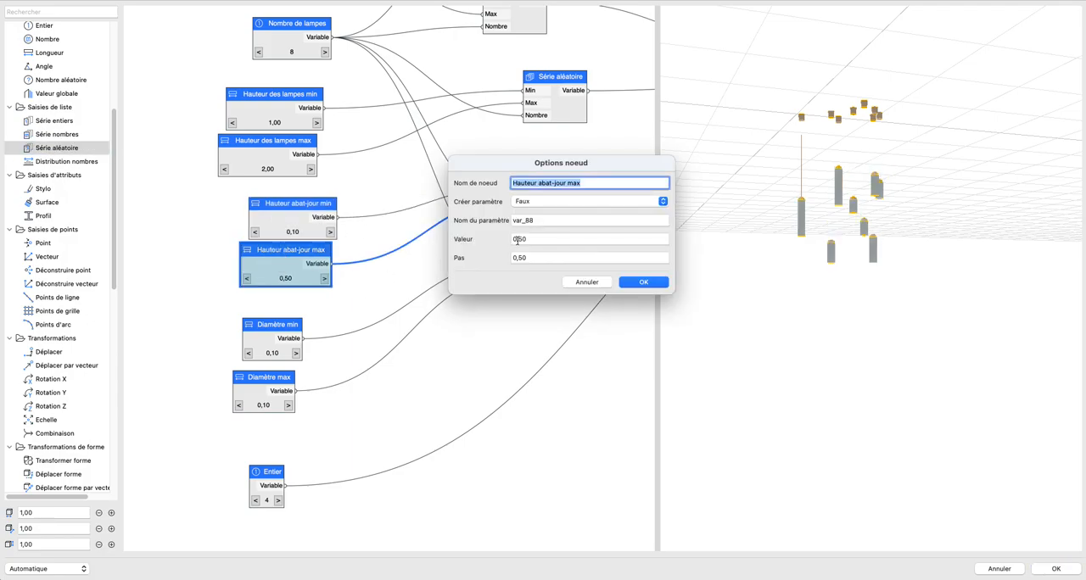
pyautogui.doubleClick(542, 238)
pyautogui.write('0,1')
pyautogui.click(643, 281)
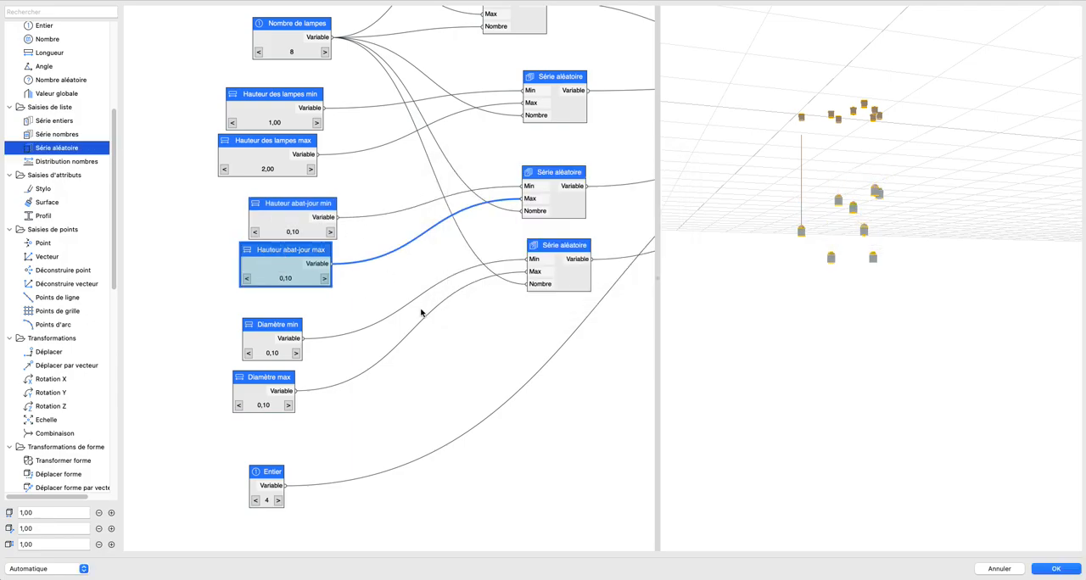
# Step: Raise Diamètre min to 1,20
pyautogui.scroll(-1, 366, 373)
pyautogui.moveTo(366, 373); pyautogui.dragTo(352, 353, button='middle')
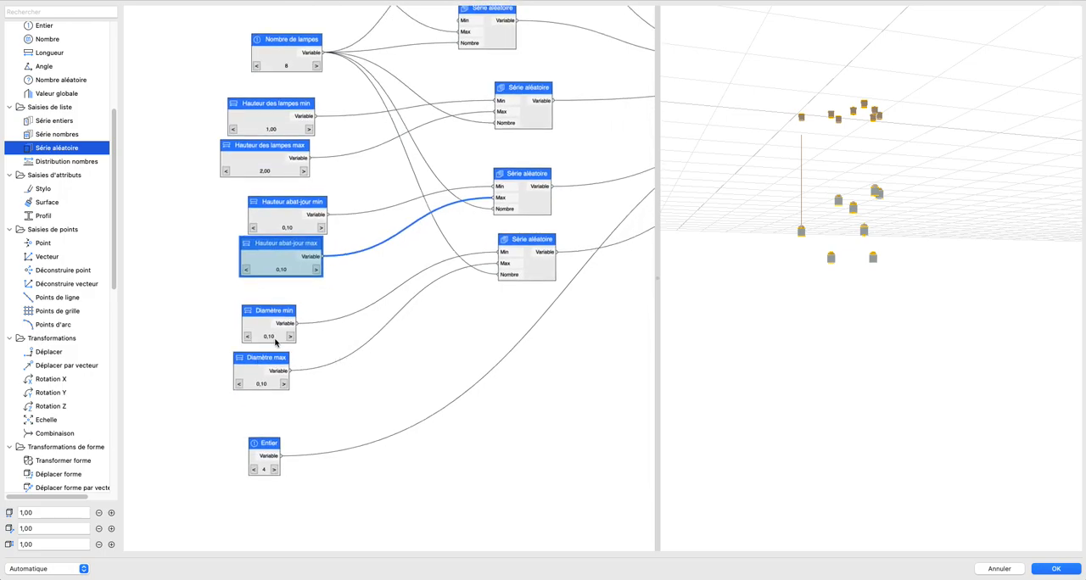
pyautogui.click(289, 337)
pyautogui.click(289, 337)
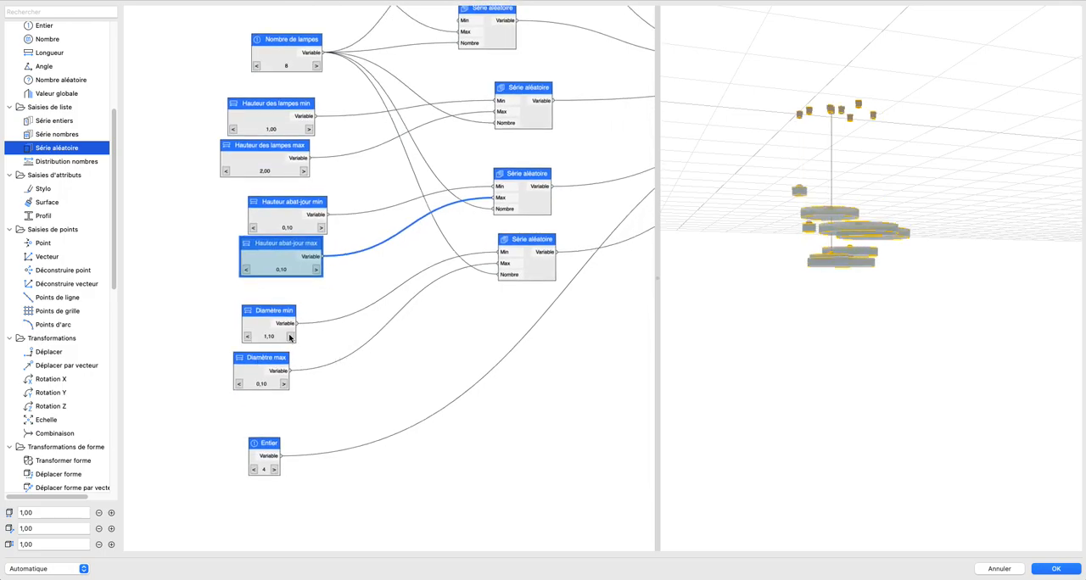
# Step: Raise Diamètre max to 3,10 and inspect the ring-shaped lamps from above
pyautogui.click(285, 384)
pyautogui.click(284, 385)
pyautogui.click(285, 384)
pyautogui.click(285, 384)
pyautogui.click(285, 384)
pyautogui.click(285, 385)
pyautogui.click(285, 384)
pyautogui.click(285, 384)
pyautogui.click(285, 384)
pyautogui.click(285, 384)
pyautogui.click(285, 384)
pyautogui.click(285, 384)
pyautogui.click(285, 384)
pyautogui.click(285, 384)
pyautogui.click(285, 384)
pyautogui.click(285, 384)
pyautogui.click(285, 384)
pyautogui.moveTo(820, 284); pyautogui.dragTo(761, 316)
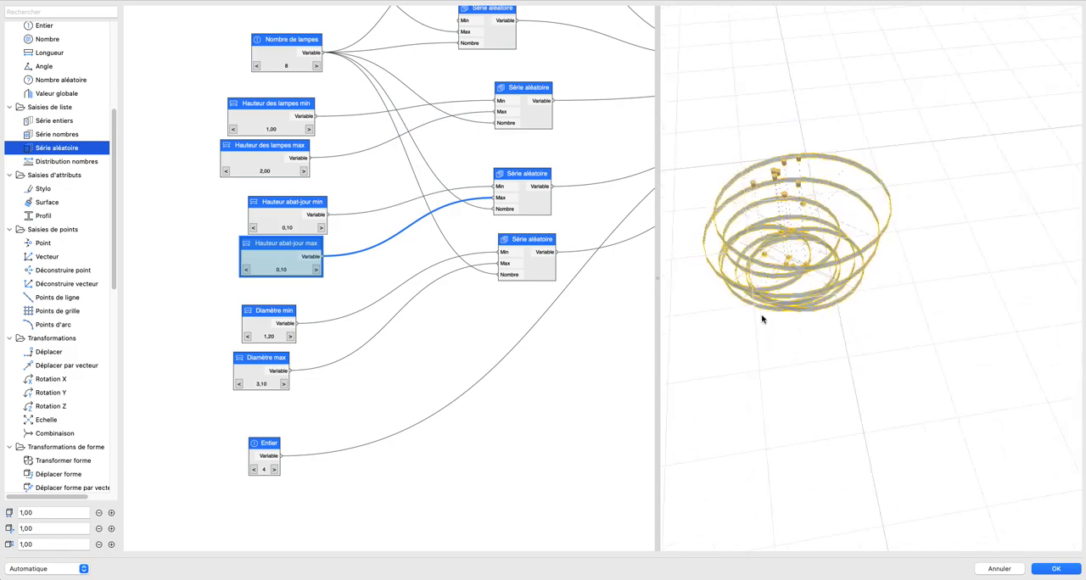
# Step: Raise Longueur de l'objet to 9,00 to spread the lamps lengthwise
pyautogui.scroll(5, 342, 233)
pyautogui.click(359, 154)
pyautogui.click(359, 154)
pyautogui.click(359, 153)
pyautogui.click(359, 153)
pyautogui.click(359, 154)
pyautogui.click(359, 154)
pyautogui.click(359, 154)
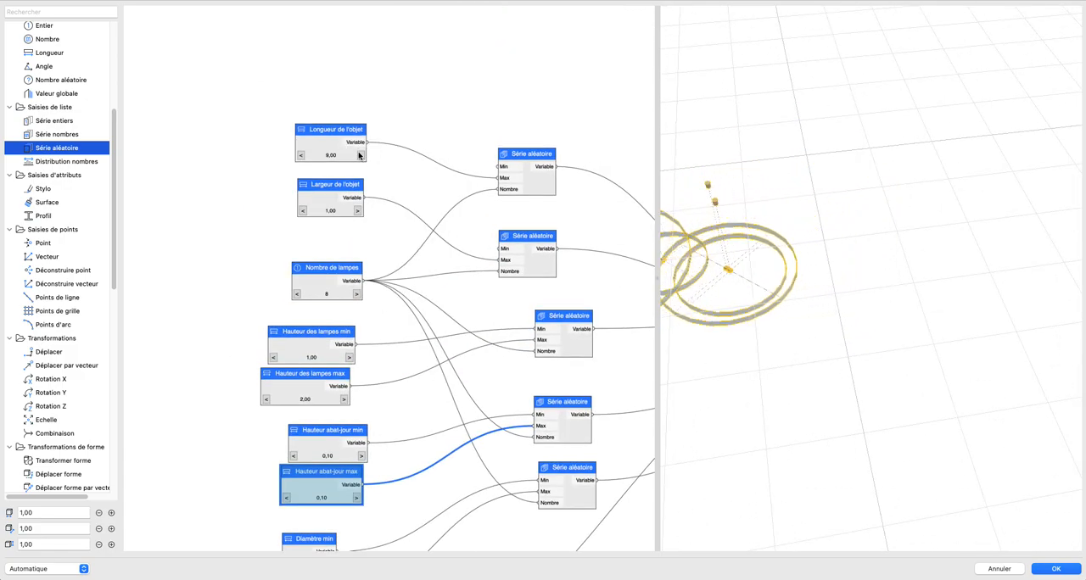
# Step: Raise Largeur de l'objet to 8,00 to spread the lamps widthwise
pyautogui.click(358, 210)
pyautogui.click(359, 210)
pyautogui.click(358, 211)
pyautogui.click(359, 211)
pyautogui.click(359, 210)
pyautogui.click(359, 211)
pyautogui.click(358, 210)
pyautogui.click(358, 211)
pyautogui.click(359, 210)
pyautogui.click(359, 210)
pyautogui.click(358, 211)
pyautogui.click(359, 210)
pyautogui.click(359, 210)
pyautogui.click(359, 210)
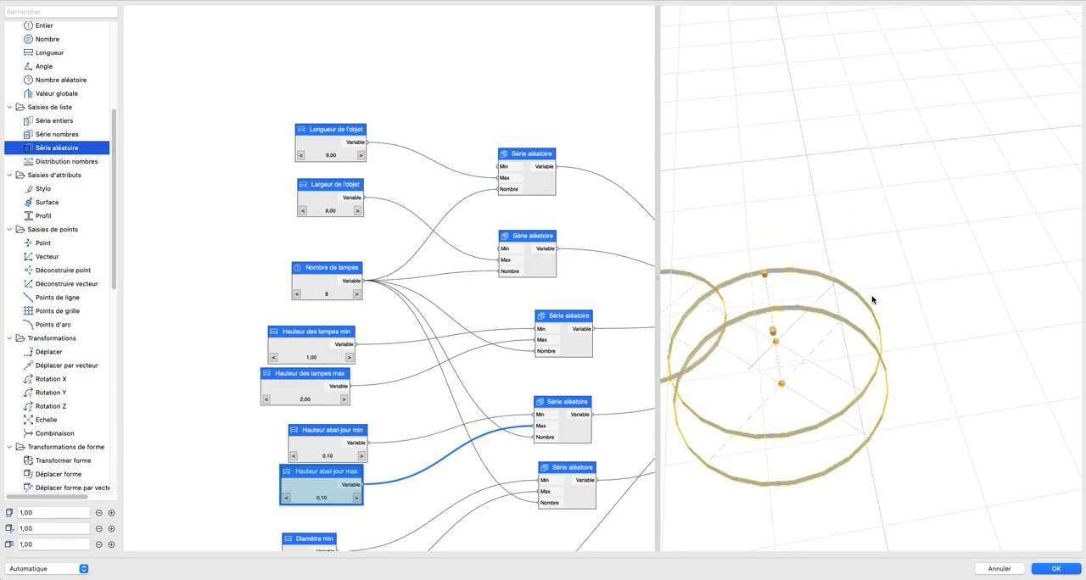
# Step: Raise Nombre de lampes to 9 and inspect the scattered lamps from above, below and the side
pyautogui.scroll(-5, 870, 298)
pyautogui.keyDown('shift'); pyautogui.moveTo(846, 293); pyautogui.dragTo(911, 261, button='middle'); pyautogui.keyUp('shift')
pyautogui.scroll(5, 908, 270)
pyautogui.keyDown('shift'); pyautogui.moveTo(894, 311); pyautogui.dragTo(828, 297, button='middle'); pyautogui.keyUp('shift')
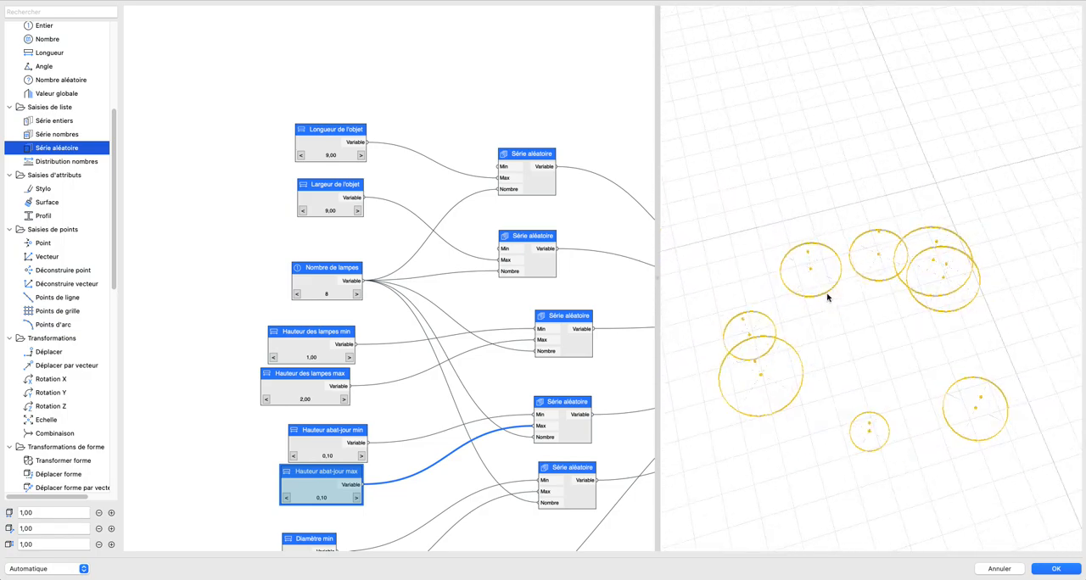
pyautogui.click(356, 294)
pyautogui.keyDown('shift'); pyautogui.moveTo(882, 322); pyautogui.dragTo(910, 293, button='middle'); pyautogui.keyUp('shift')
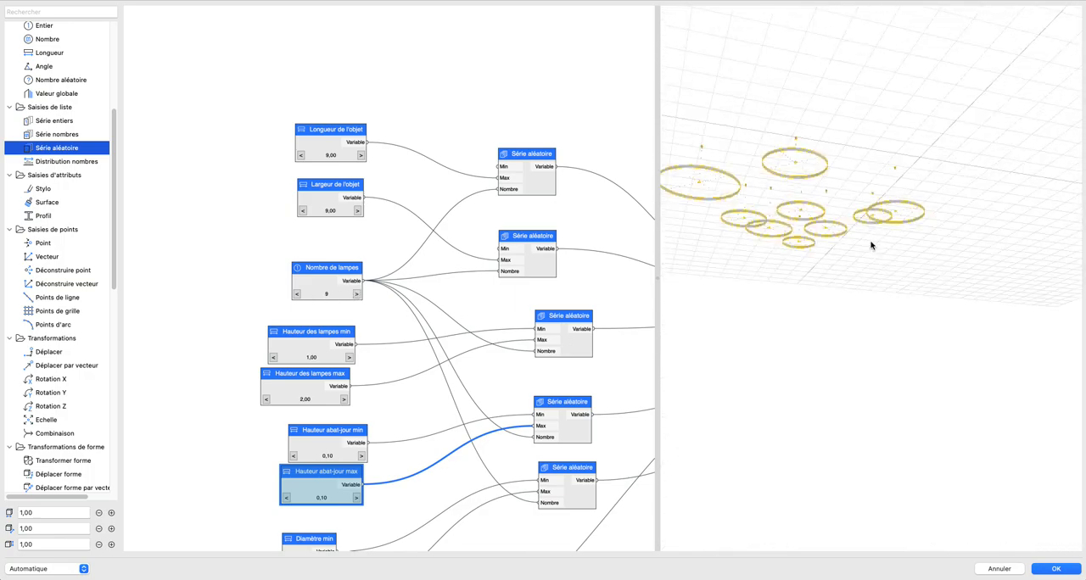
pyautogui.keyDown('shift'); pyautogui.moveTo(858, 243); pyautogui.dragTo(1002, 252, button='middle'); pyautogui.keyUp('shift')
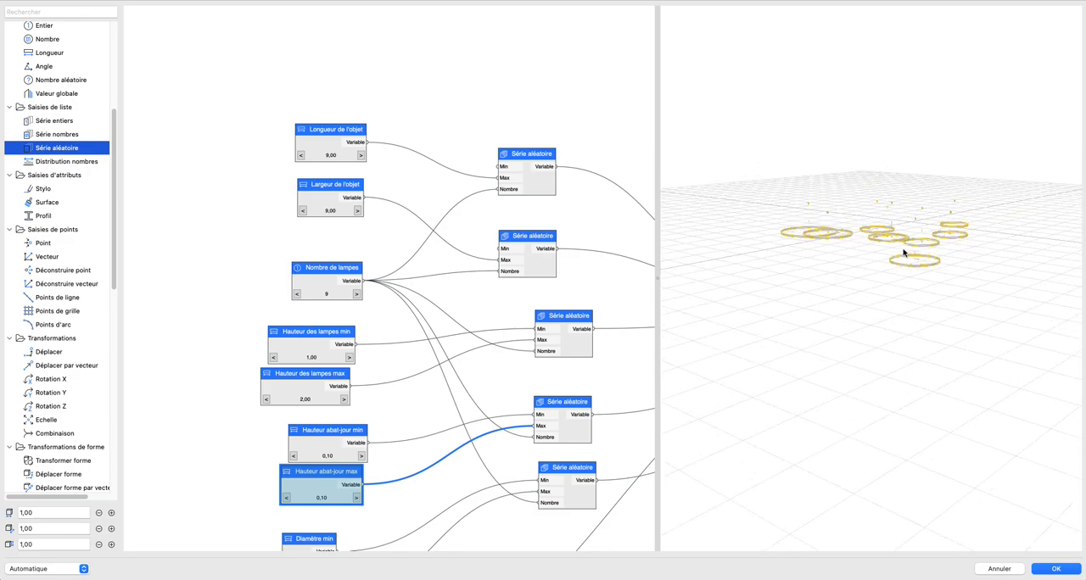
pyautogui.keyDown('shift'); pyautogui.moveTo(891, 257); pyautogui.dragTo(875, 344, button='middle'); pyautogui.keyUp('shift')
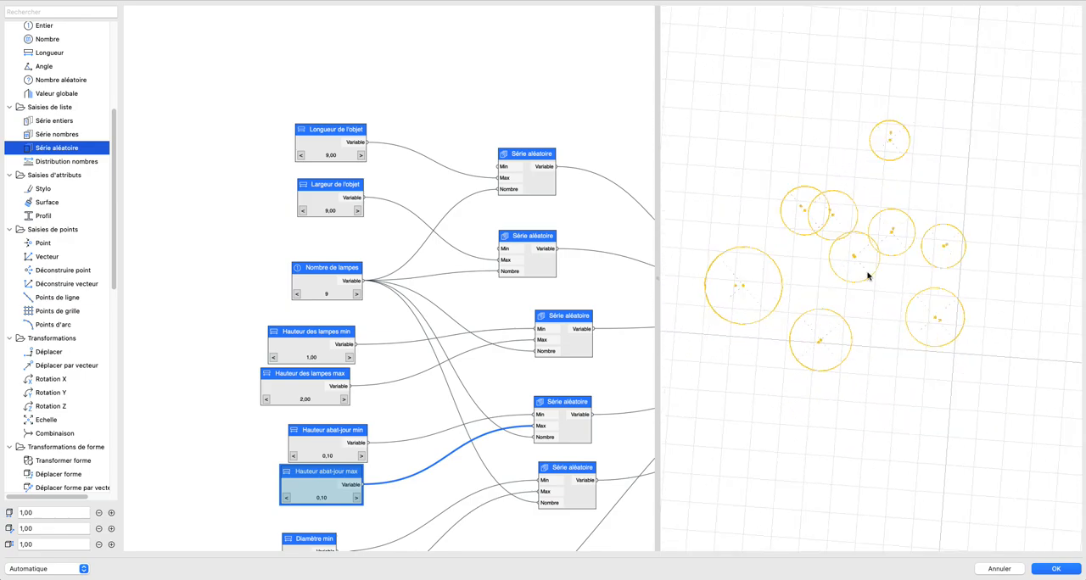
pyautogui.keyDown('shift'); pyautogui.moveTo(869, 272); pyautogui.dragTo(926, 363, button='middle'); pyautogui.keyUp('shift')
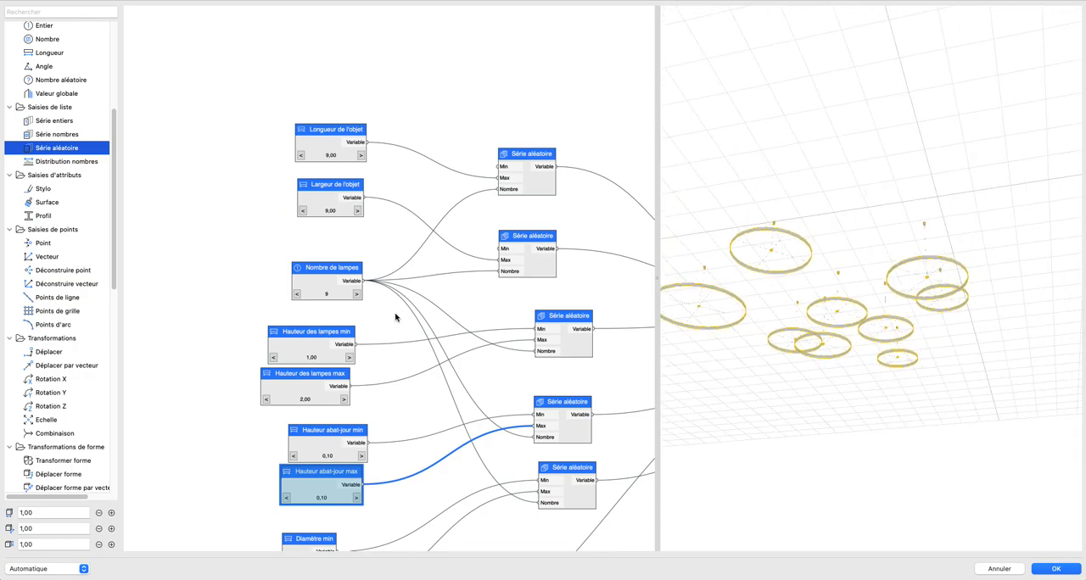
# Step: Review the complete node graph together with the lamp preview and confirm the script
pyautogui.scroll(-3, 395, 314)
pyautogui.scroll(-2, 514, 329)
pyautogui.moveTo(514, 329); pyautogui.dragTo(405, 252, button='middle')
pyautogui.click(548, 334)
pyautogui.scroll(-1, 548, 334)
pyautogui.moveTo(548, 334); pyautogui.dragTo(507, 323, button='middle')
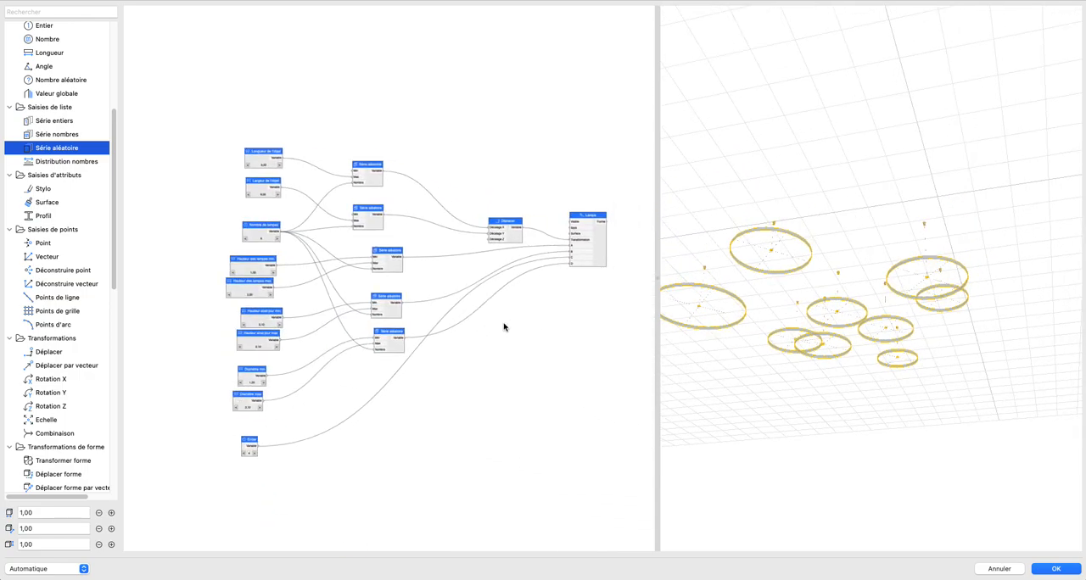
pyautogui.hscroll(2, 518, 329)
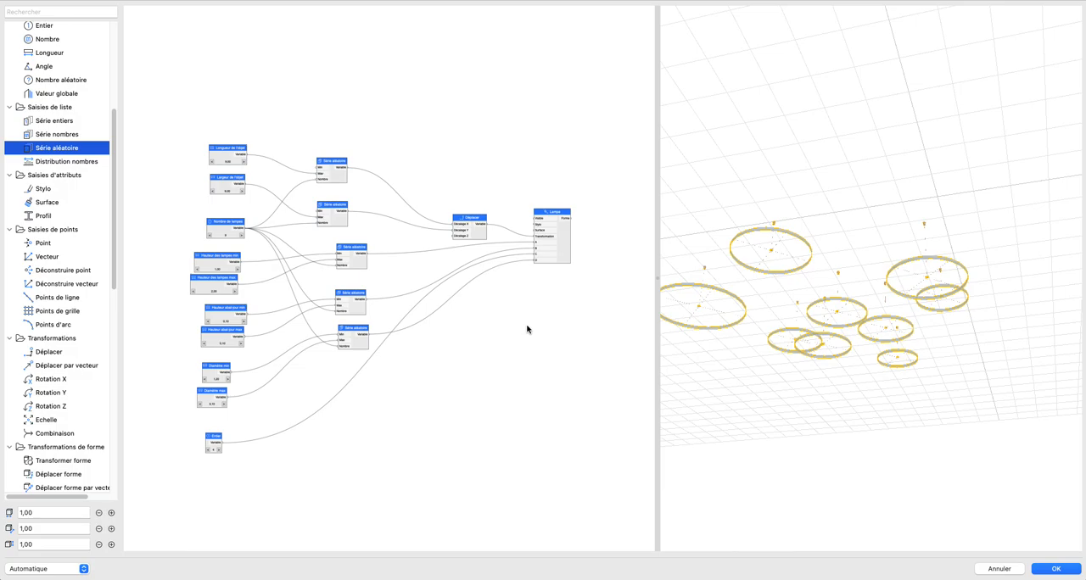
pyautogui.moveTo(819, 345); pyautogui.dragTo(861, 356, button='middle')
pyautogui.scroll(2, 860, 348)
pyautogui.scroll(-1, 845, 350)
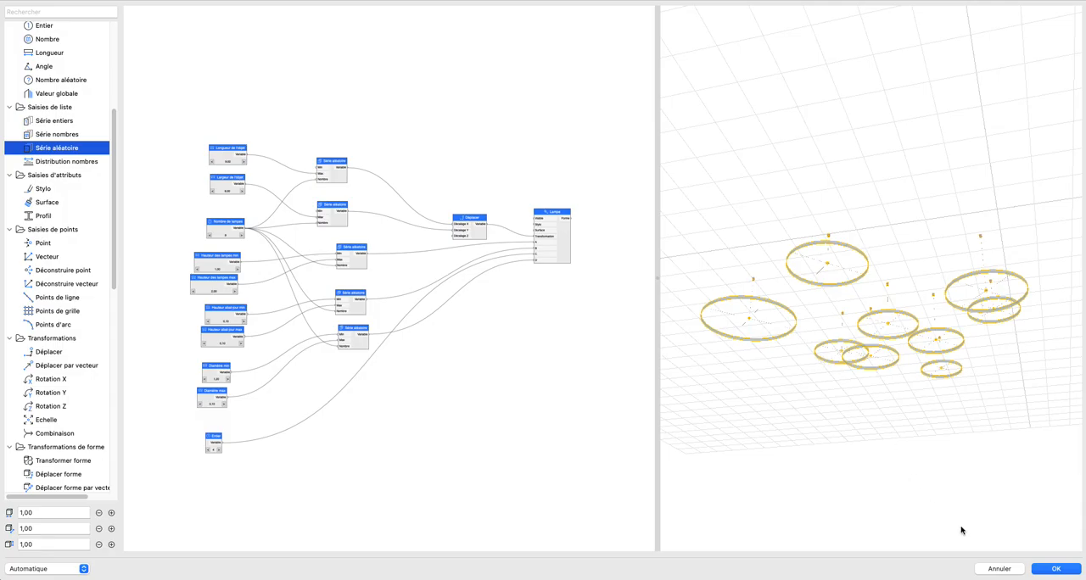
pyautogui.click(1056, 568)
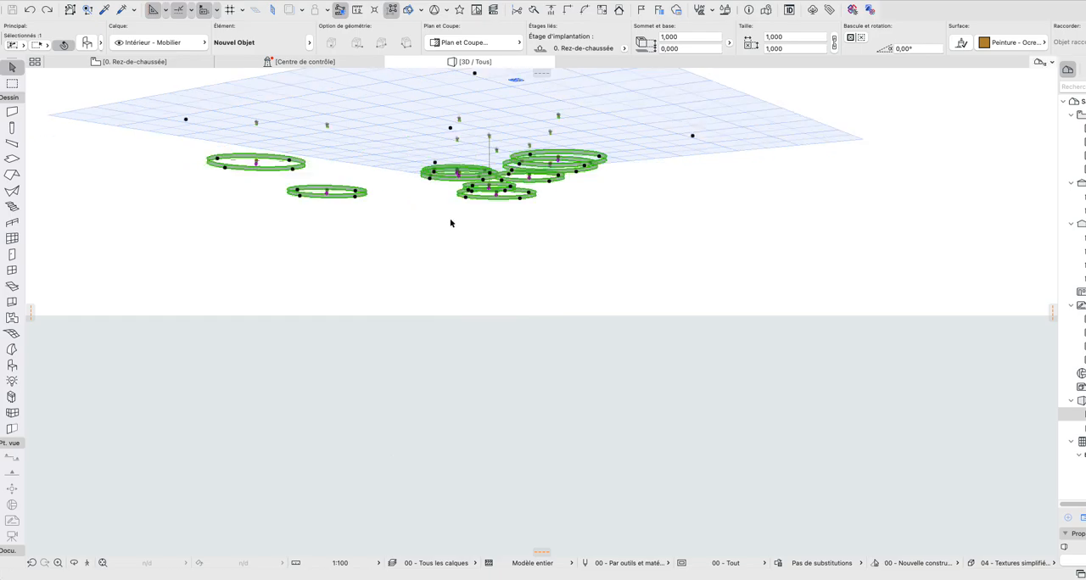
# Step: Examine the placed ring lamps in the 3D view from several angles, both above and below the grid
pyautogui.keyDown('shift'); pyautogui.moveTo(438, 227); pyautogui.dragTo(362, 223, button='middle'); pyautogui.keyUp('shift')
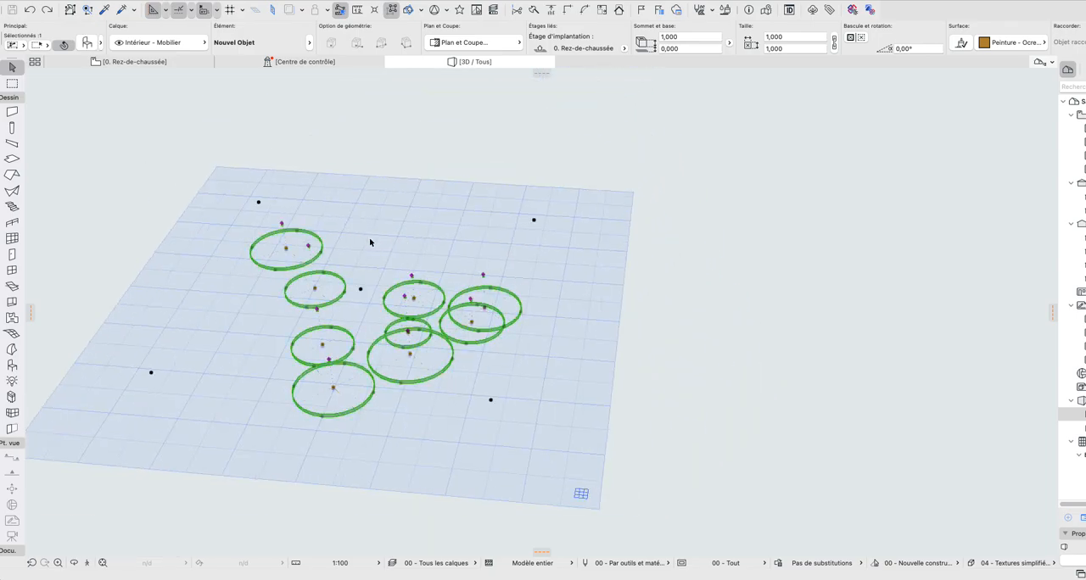
pyautogui.keyDown('shift'); pyautogui.moveTo(309, 273); pyautogui.dragTo(94, 447, button='middle'); pyautogui.keyUp('shift')
pyautogui.keyDown('shift'); pyautogui.moveTo(439, 402); pyautogui.dragTo(404, 368, button='middle'); pyautogui.keyUp('shift')
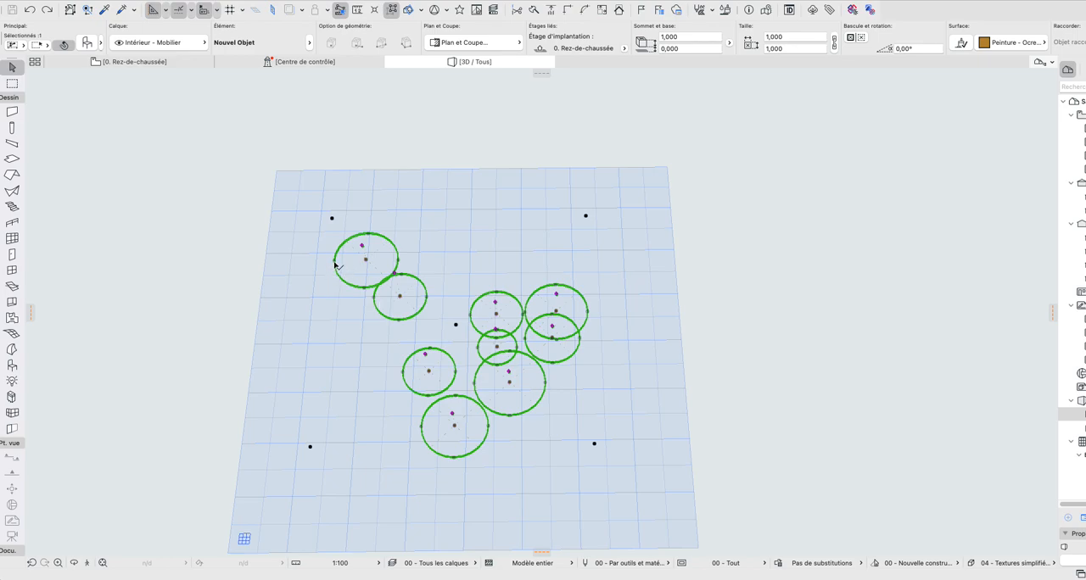
pyautogui.moveTo(464, 329); pyautogui.dragTo(462, 344, button='middle')
pyautogui.moveTo(573, 388); pyautogui.dragTo(466, 402, button='middle')
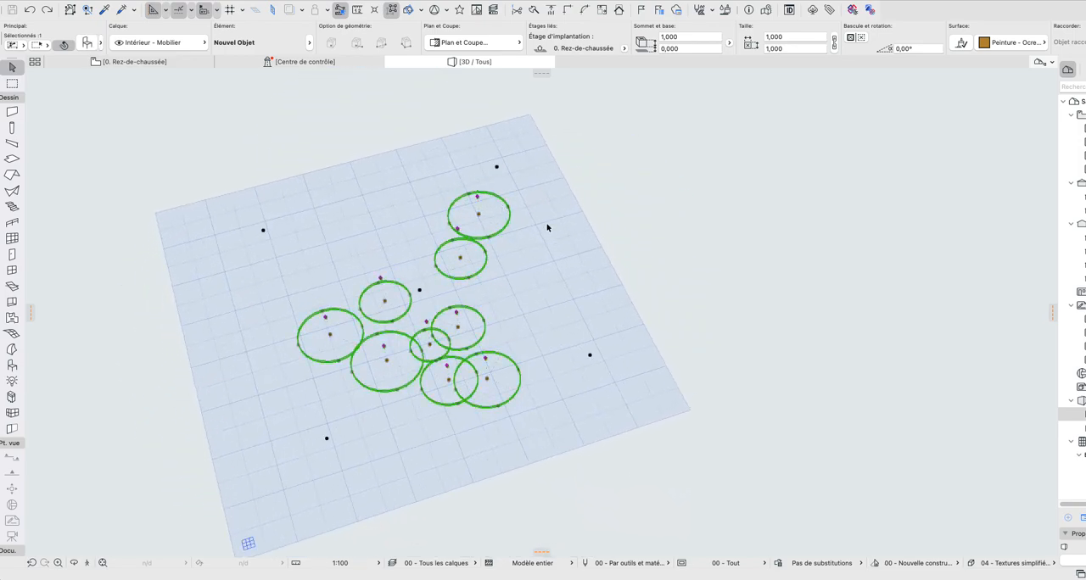
pyautogui.keyDown('shift'); pyautogui.moveTo(528, 222); pyautogui.dragTo(569, 269, button='middle'); pyautogui.keyUp('shift')
pyautogui.keyDown('shift'); pyautogui.moveTo(405, 415); pyautogui.dragTo(809, 402, button='middle'); pyautogui.keyUp('shift')
pyautogui.keyDown('shift'); pyautogui.moveTo(342, 260); pyautogui.dragTo(522, 443, button='middle'); pyautogui.keyUp('shift')
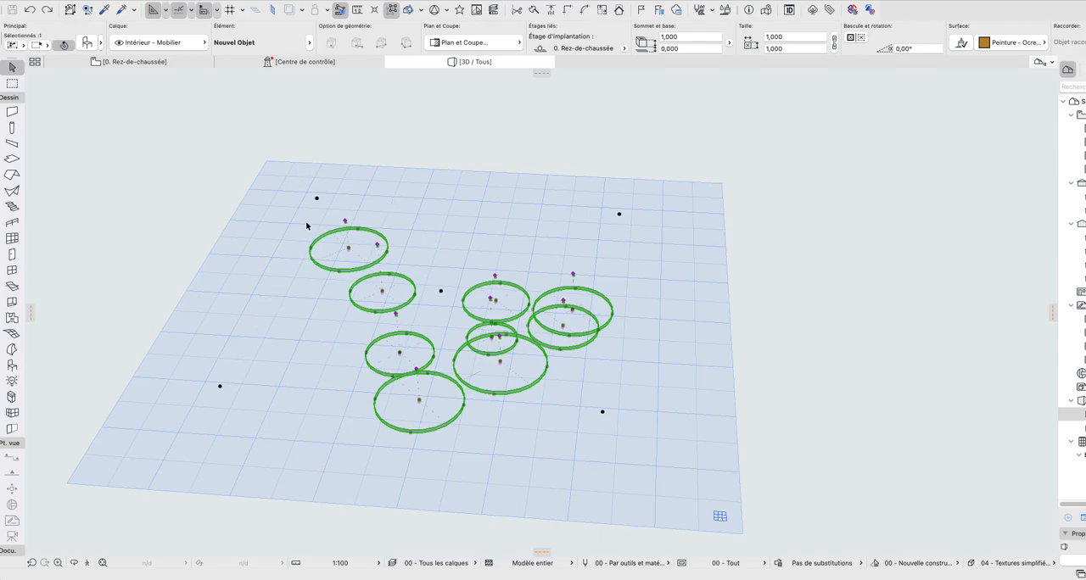
pyautogui.keyDown('shift'); pyautogui.moveTo(354, 252); pyautogui.dragTo(456, 259, button='middle'); pyautogui.keyUp('shift')
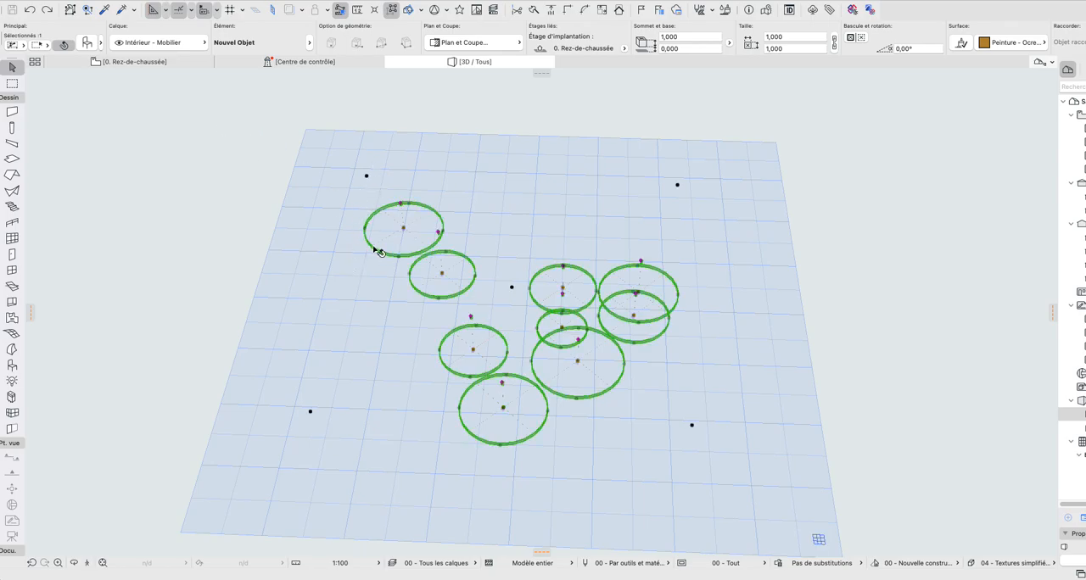
pyautogui.moveTo(415, 240); pyautogui.dragTo(376, 246, button='middle')
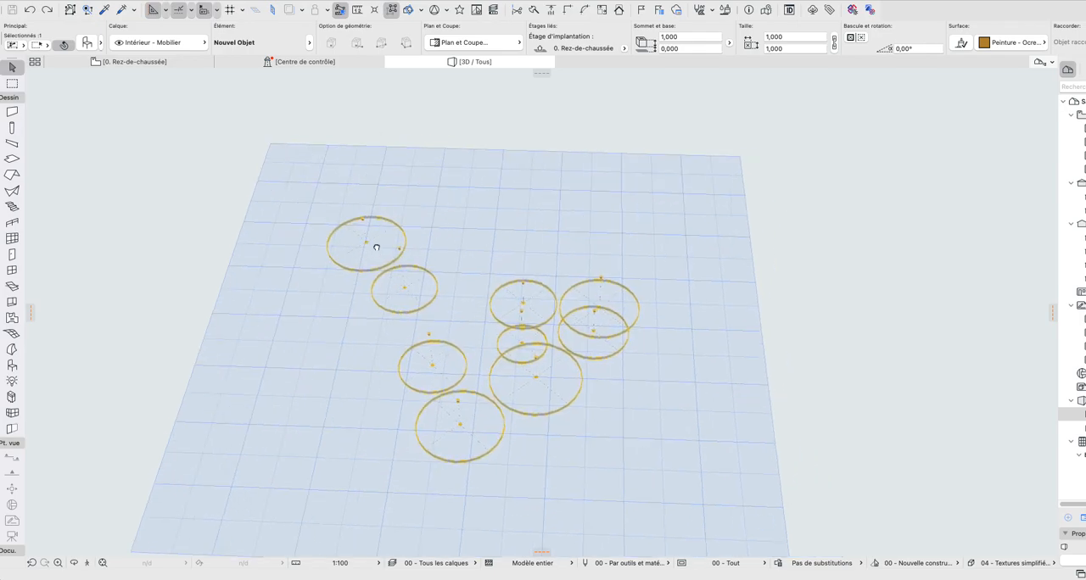
pyautogui.keyDown('shift'); pyautogui.moveTo(460, 271); pyautogui.dragTo(636, 328, button='middle'); pyautogui.keyUp('shift')
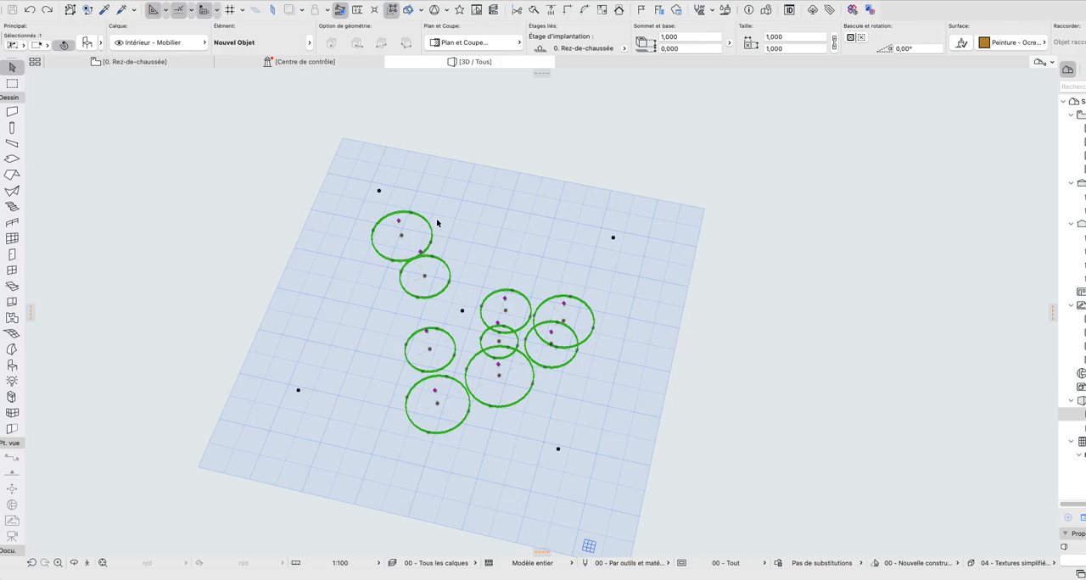
pyautogui.keyDown('shift'); pyautogui.moveTo(451, 208); pyautogui.dragTo(305, 200, button='middle'); pyautogui.keyUp('shift')
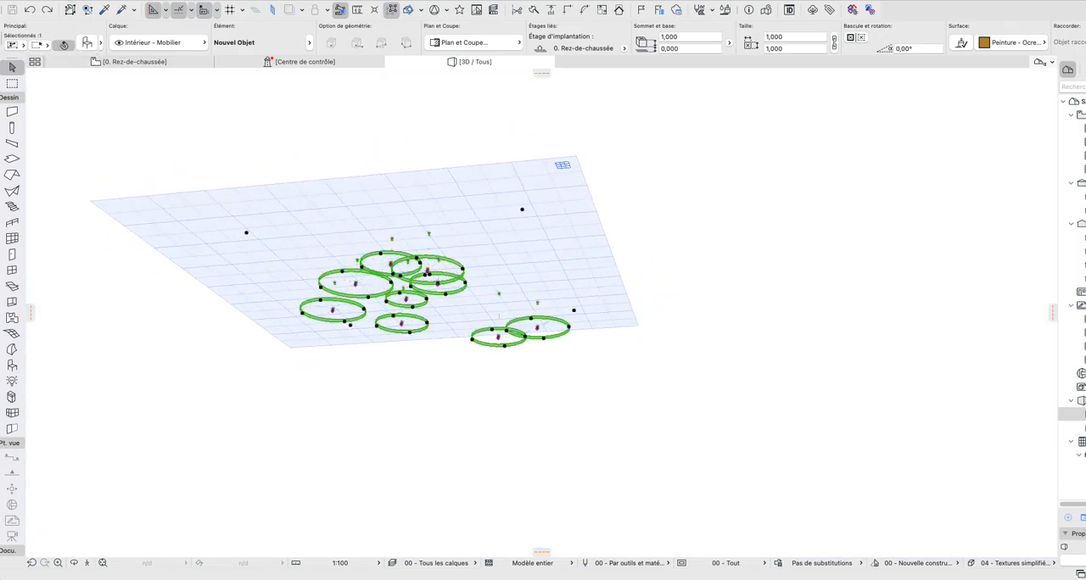
# Step: Open the PARAM-O manager and reopen the Nouvel Objet script for editing
pyautogui.click(74, 6)
pyautogui.moveTo(102, 126)
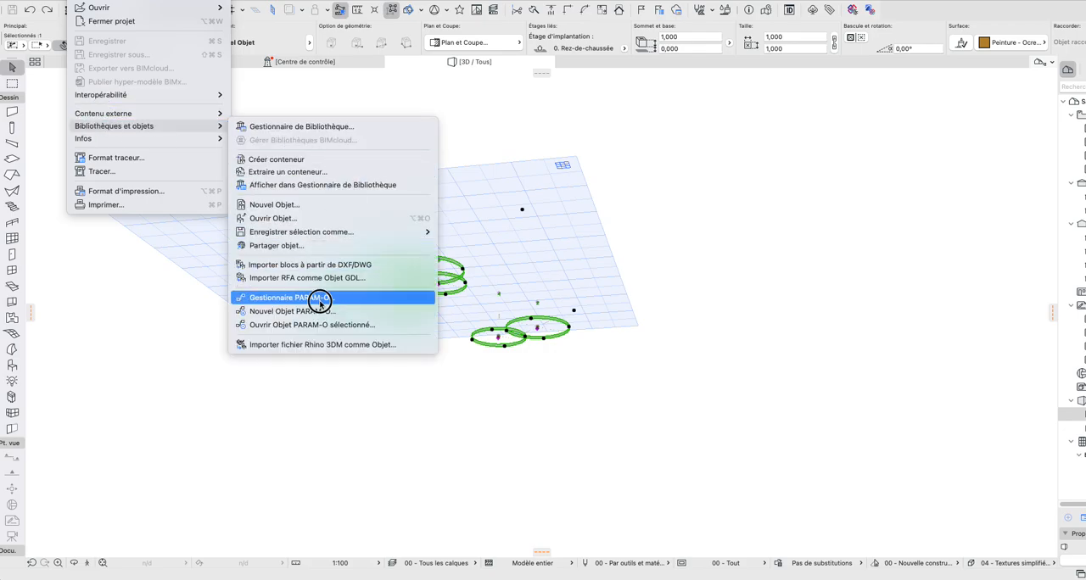
pyautogui.click(320, 298)
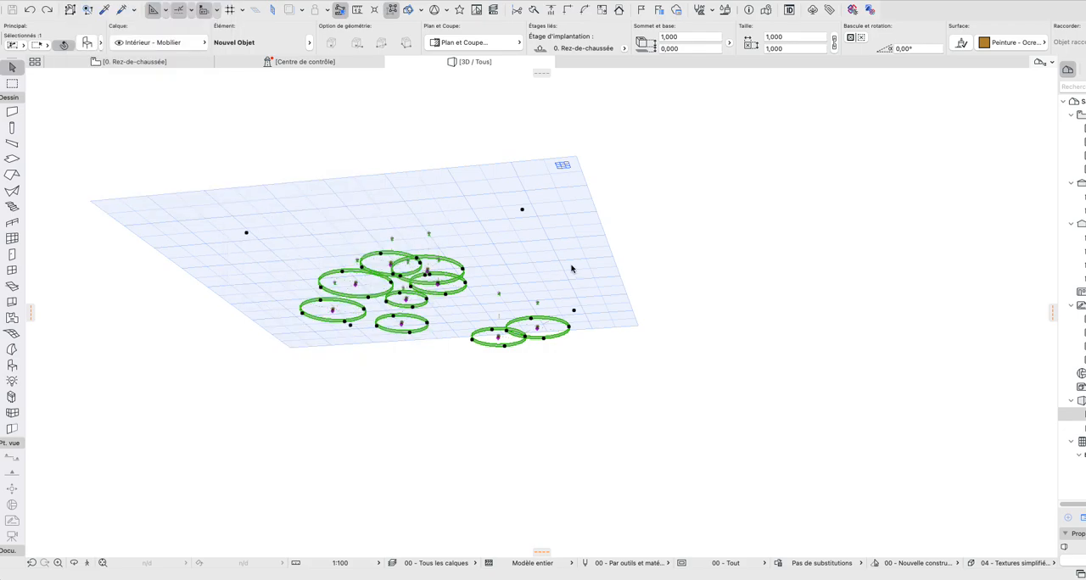
pyautogui.click(129, 55)
pyautogui.click(395, 118)
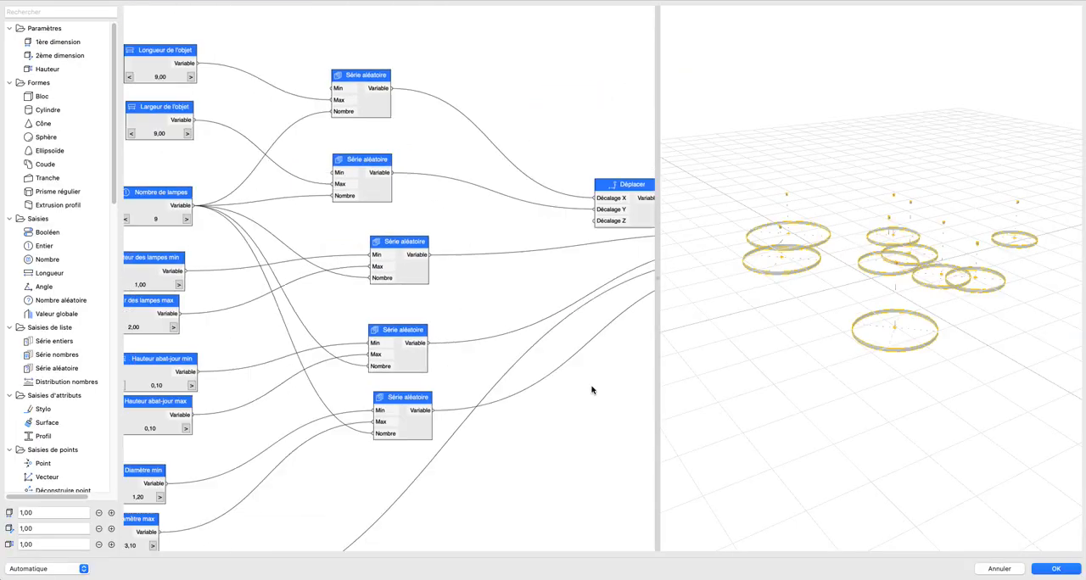
# Step: Expose the Longueur de l'objet node as an object parameter (Créer paramètre Vrai) with the same parameter name
pyautogui.doubleClick(317, 174)
pyautogui.press('super+c')
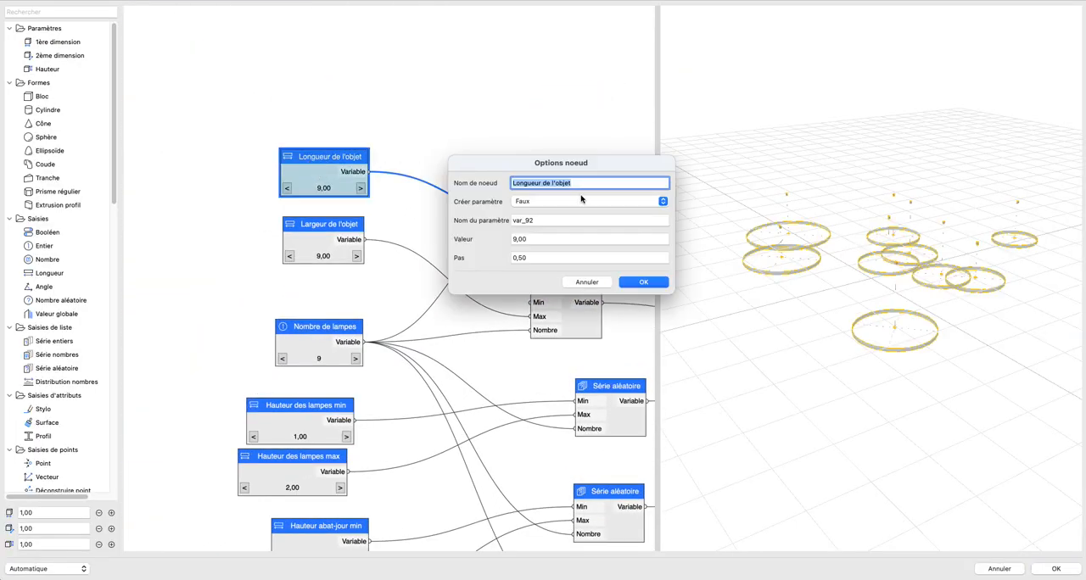
pyautogui.doubleClick(547, 220)
pyautogui.press('super+v')
pyautogui.click(547, 202)
pyautogui.click(536, 186)
pyautogui.click(642, 281)
# Step: Expose the Largeur de l'objet node as an object parameter (Vrai) named Largeur de l'objet
pyautogui.doubleClick(326, 229)
pyautogui.press('super+c')
pyautogui.click(538, 201)
pyautogui.click(538, 201)
pyautogui.click(537, 201)
pyautogui.click(536, 186)
pyautogui.doubleClick(547, 220)
pyautogui.press('super+v')
pyautogui.click(642, 282)
# Step: Expose the Nombre de lampes node as an object parameter (Vrai) named Nombre de lampes
pyautogui.scroll(-3, 496, 282)
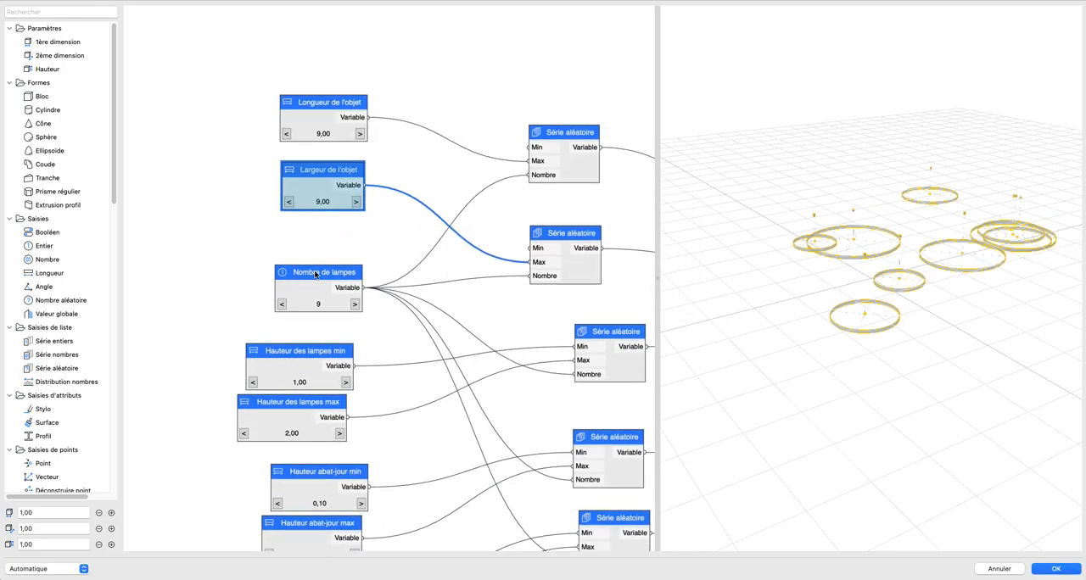
pyautogui.doubleClick(318, 273)
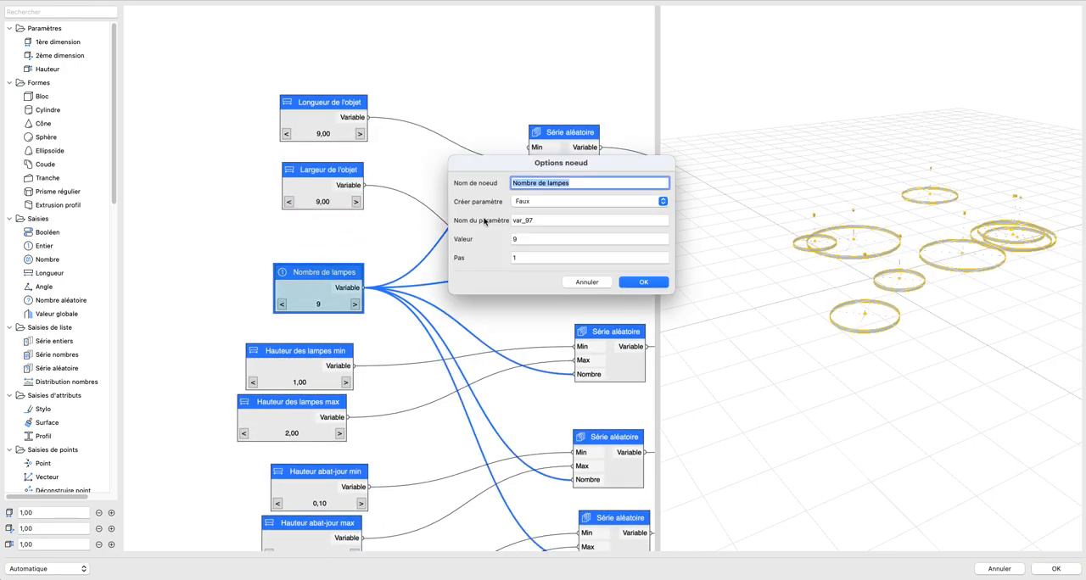
pyautogui.click(643, 281)
# Step: Expose the Hauteur des lampes min and Hauteur des lampes max nodes as object parameters named after the nodes
pyautogui.scroll(-8, 448, 133)
pyautogui.doubleClick(286, 215)
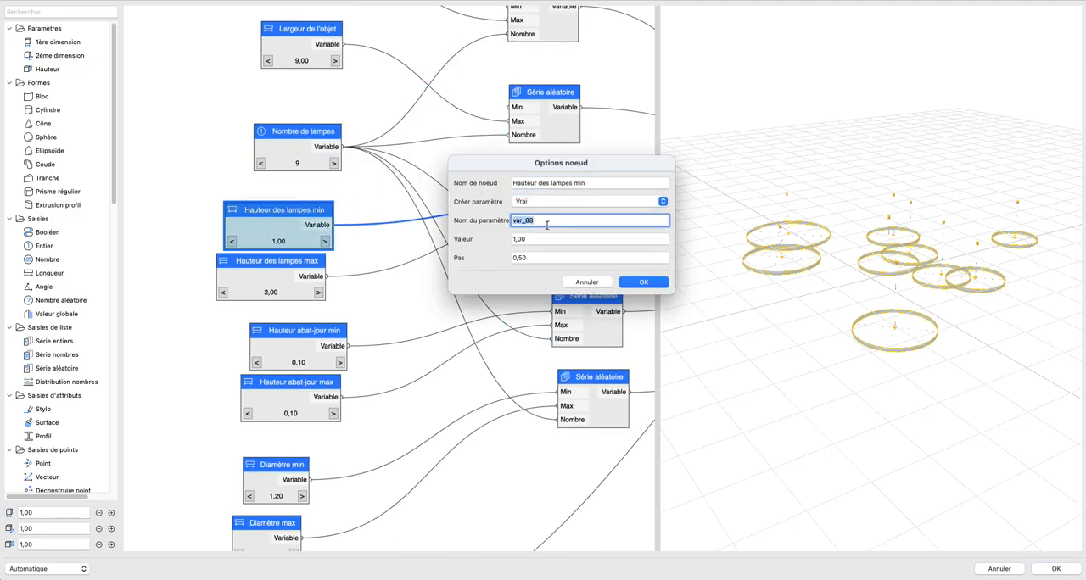
pyautogui.click(642, 282)
pyautogui.doubleClick(271, 268)
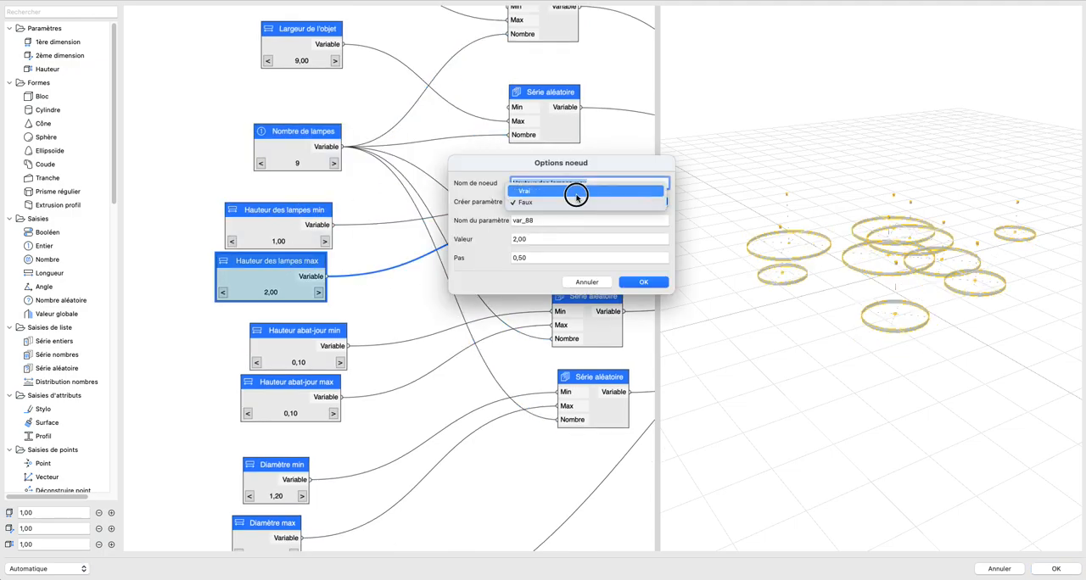
pyautogui.click(642, 282)
# Step: Expose the Hauteur abat-jour min and Hauteur abat-jour max nodes as object parameters named after the nodes
pyautogui.scroll(-6, 444, 283)
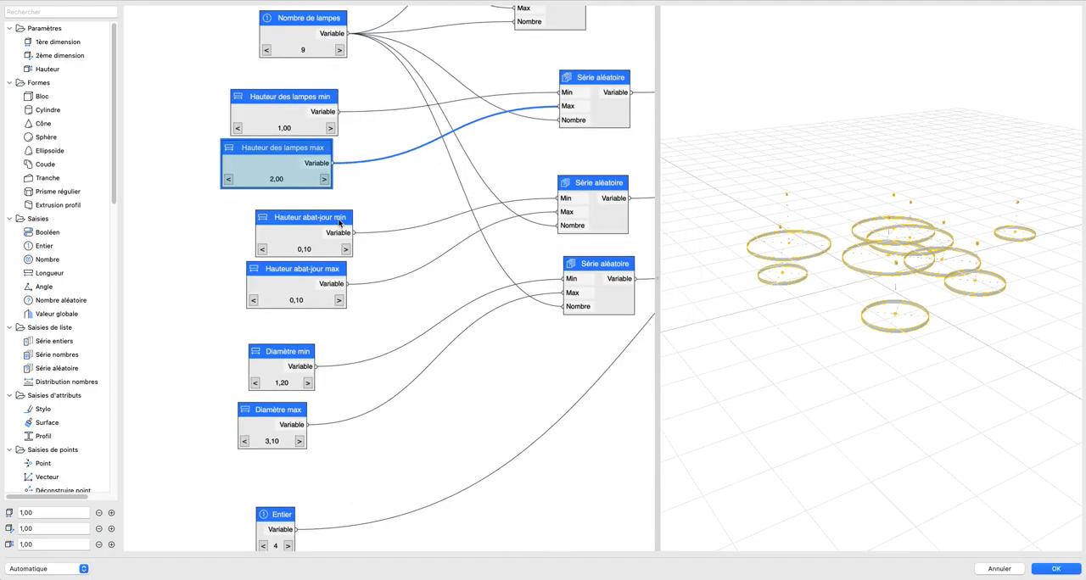
pyautogui.doubleClick(305, 218)
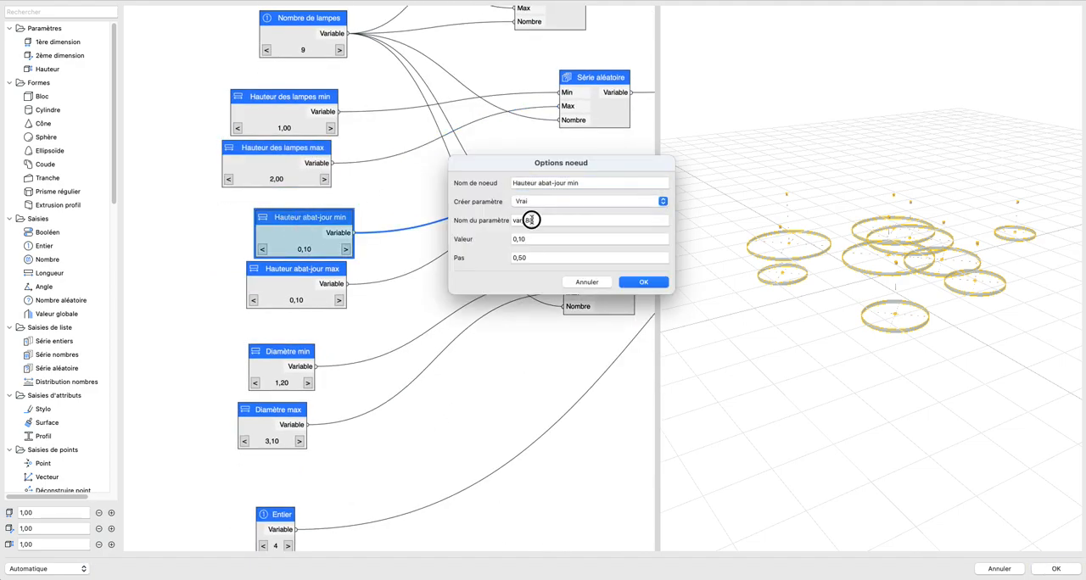
pyautogui.click(642, 282)
pyautogui.scroll(-5, 473, 287)
pyautogui.doubleClick(337, 176)
pyautogui.click(563, 201)
pyautogui.click(563, 182)
pyautogui.click(643, 281)
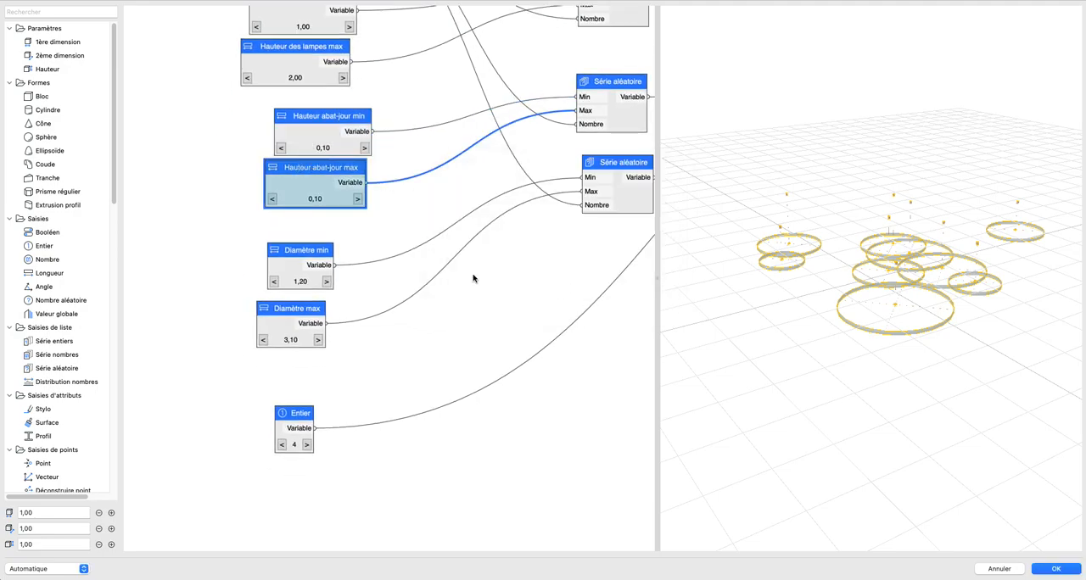
# Step: Expose the Diamètre min node as an object parameter (Vrai) named Diamètre min
pyautogui.doubleClick(300, 251)
pyautogui.click(562, 201)
pyautogui.click(562, 183)
pyautogui.click(538, 220)
pyautogui.doubleClick(538, 220)
pyautogui.write('Diamètre min')
pyautogui.click(634, 282)
# Step: Expose the Diamètre max node as an object parameter (Vrai) named Diamètre max
pyautogui.doubleClick(291, 308)
pyautogui.click(617, 201)
pyautogui.click(593, 182)
pyautogui.click(539, 221)
pyautogui.doubleClick(539, 221)
pyautogui.write('Diamètre max')
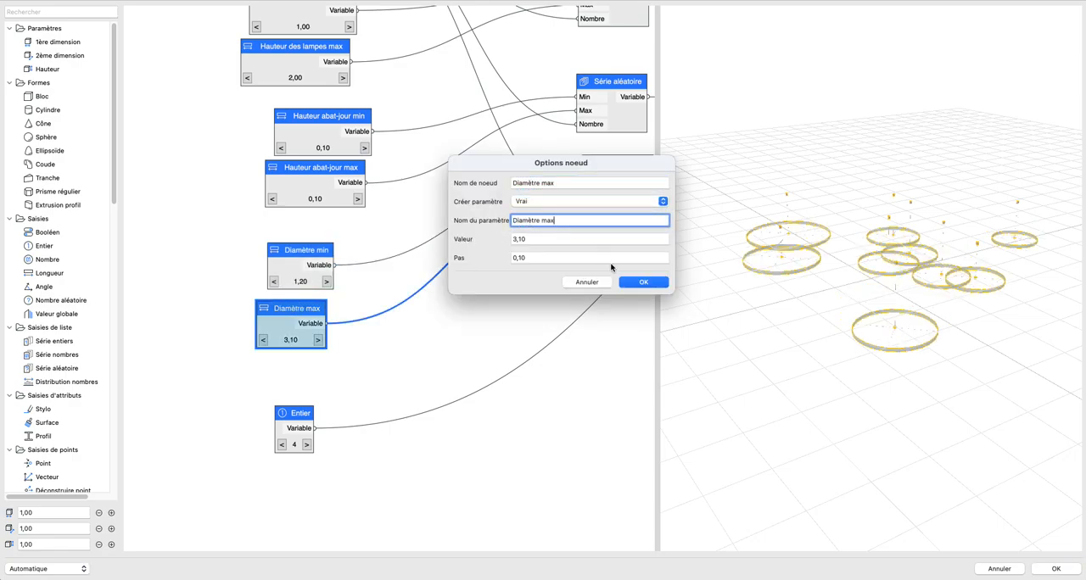
pyautogui.click(635, 283)
# Step: Rename the Entier node Type d'abat-jour and expose it as an object parameter with the same name
pyautogui.click(457, 293)
pyautogui.click(289, 413)
pyautogui.doubleClick(288, 413)
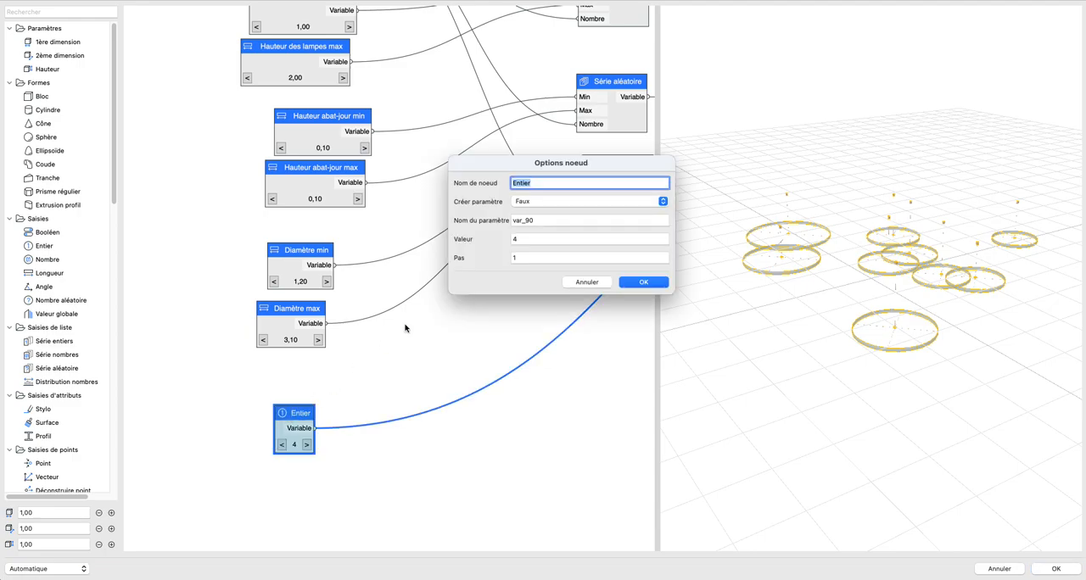
pyautogui.write("Type d'abat-jour")
pyautogui.tripleClick(546, 182)
pyautogui.press('super+c')
pyautogui.tripleClick(538, 220)
pyautogui.press('super+v')
pyautogui.click(538, 203)
pyautogui.click(526, 191)
pyautogui.click(642, 281)
# Step: Confirm the edited script and save the modified Nouvel Objet in the PARAM-O manager
pyautogui.scroll(-5, 501, 264)
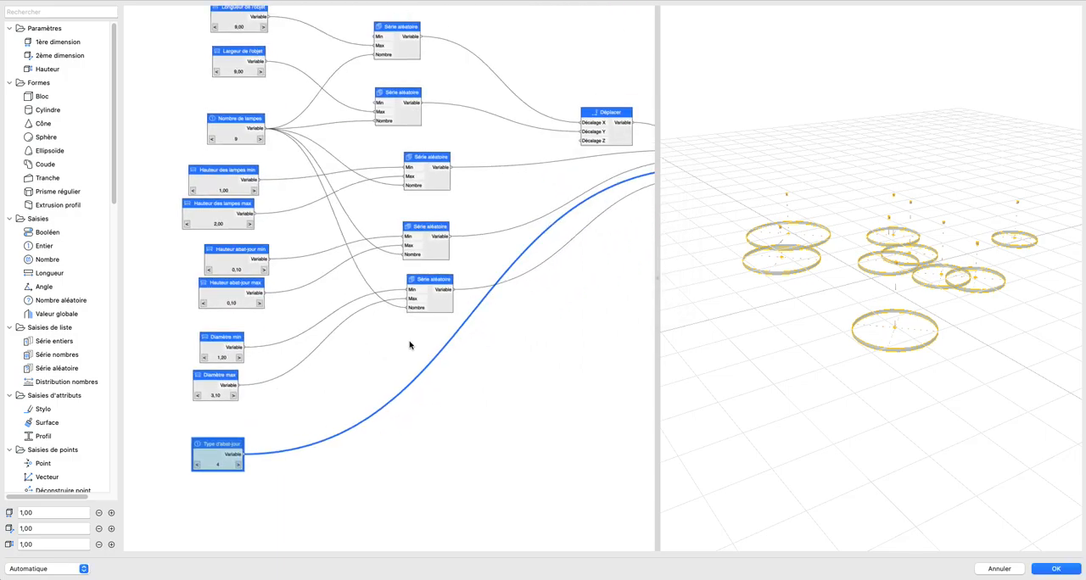
pyautogui.click(1053, 568)
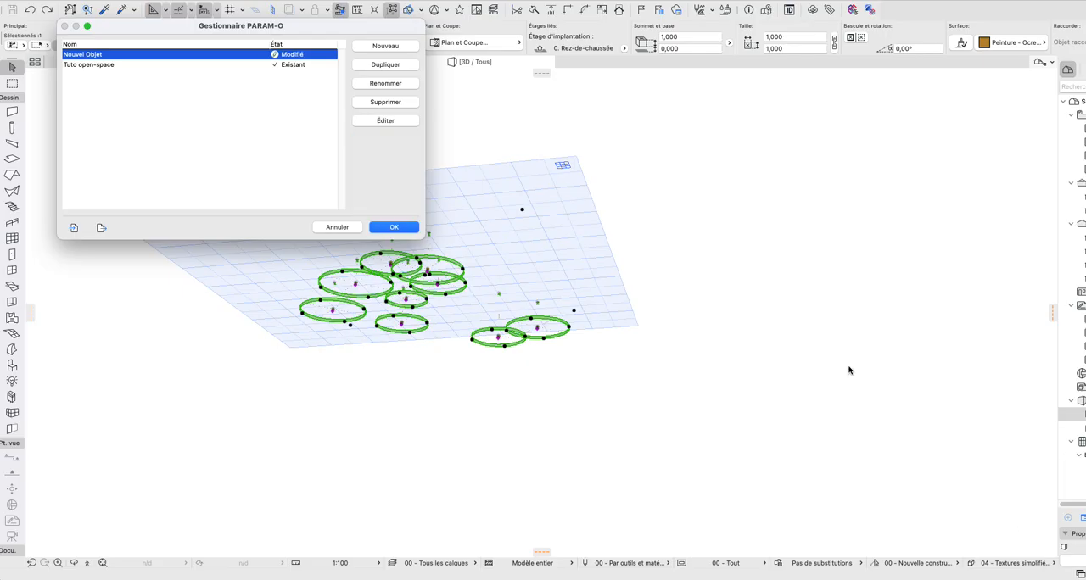
pyautogui.click(394, 228)
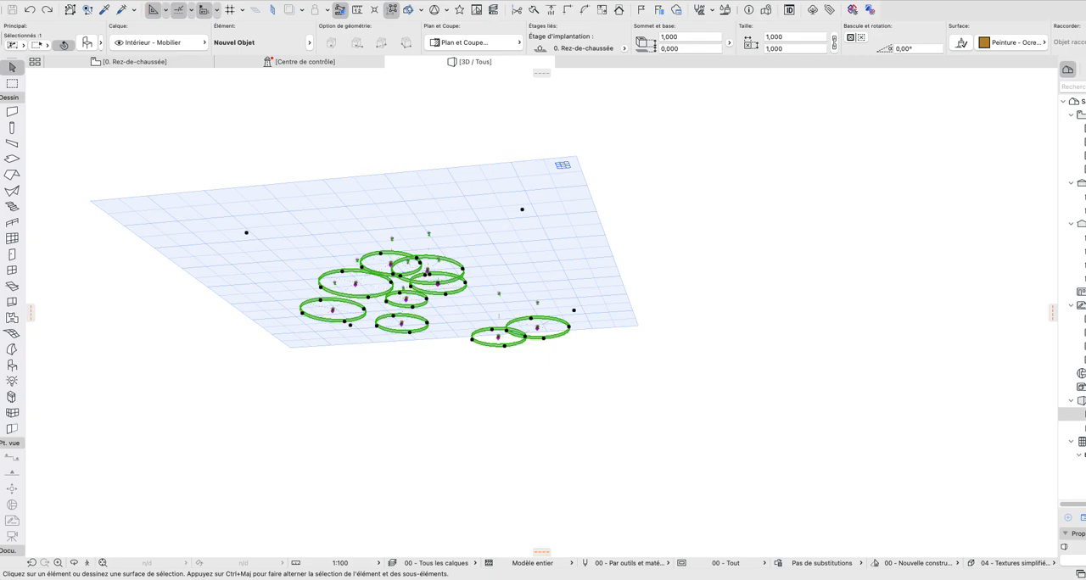
# Step: Check the exposed parameters under Options personnalisées in the selected lamp object's settings
pyautogui.keyDown('shift'); pyautogui.moveTo(428, 321); pyautogui.dragTo(417, 276, button='middle'); pyautogui.keyUp('shift')
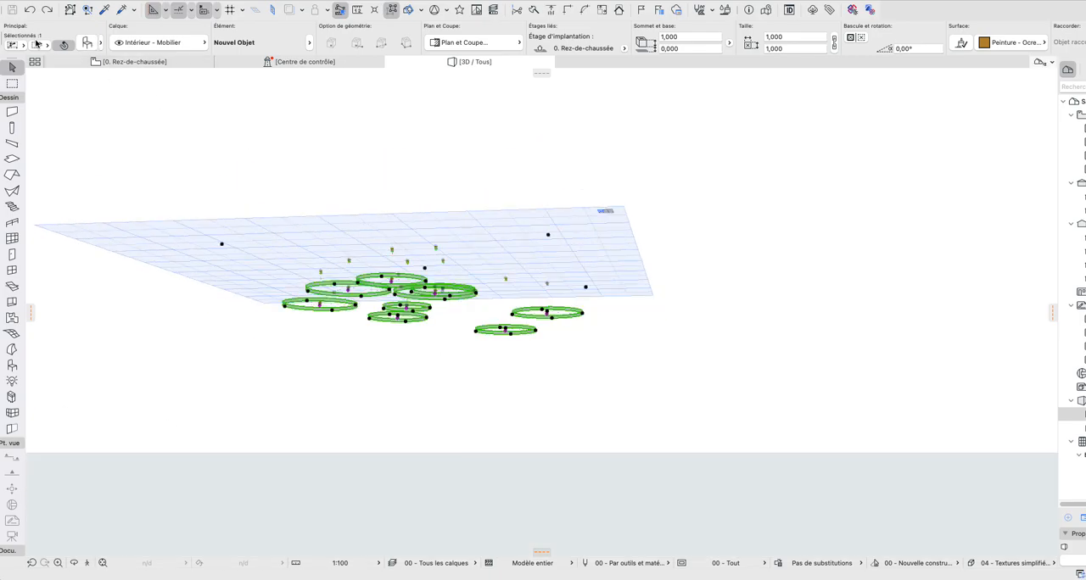
pyautogui.click(88, 43)
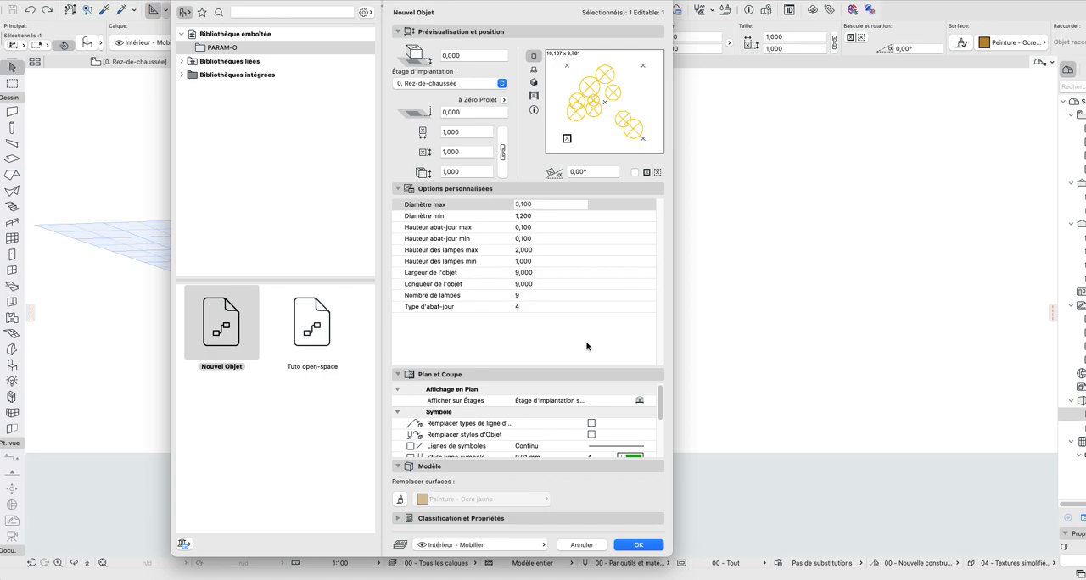
pyautogui.click(638, 545)
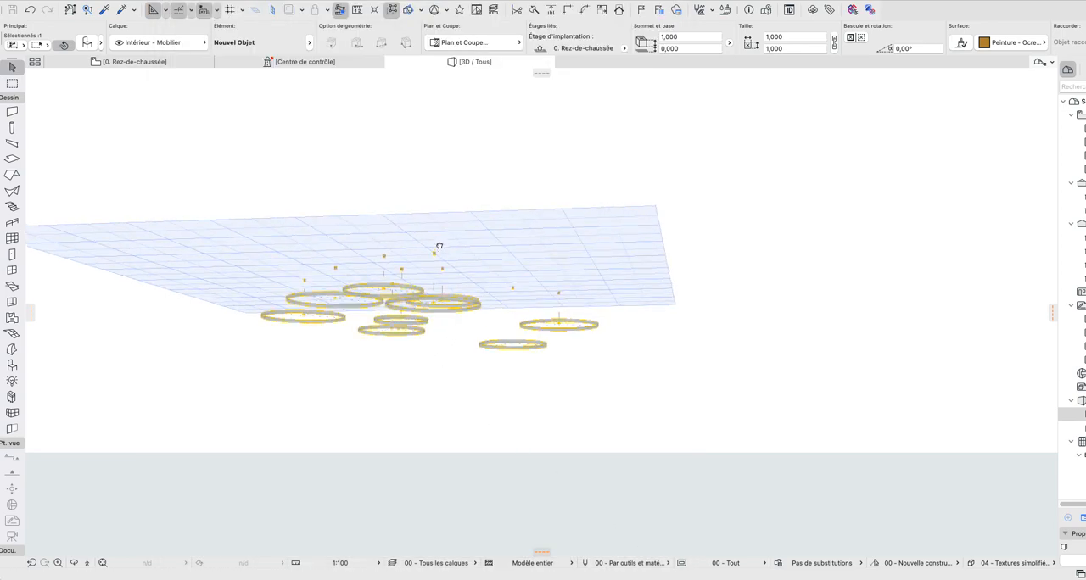
# Step: Deselect the lamp object in the 3D view and look at the ring lamps from above
pyautogui.scroll(3, 419, 315)
pyautogui.keyDown('shift'); pyautogui.moveTo(419, 315); pyautogui.dragTo(746, 313, button='middle'); pyautogui.keyUp('shift')
pyautogui.click(697, 242)
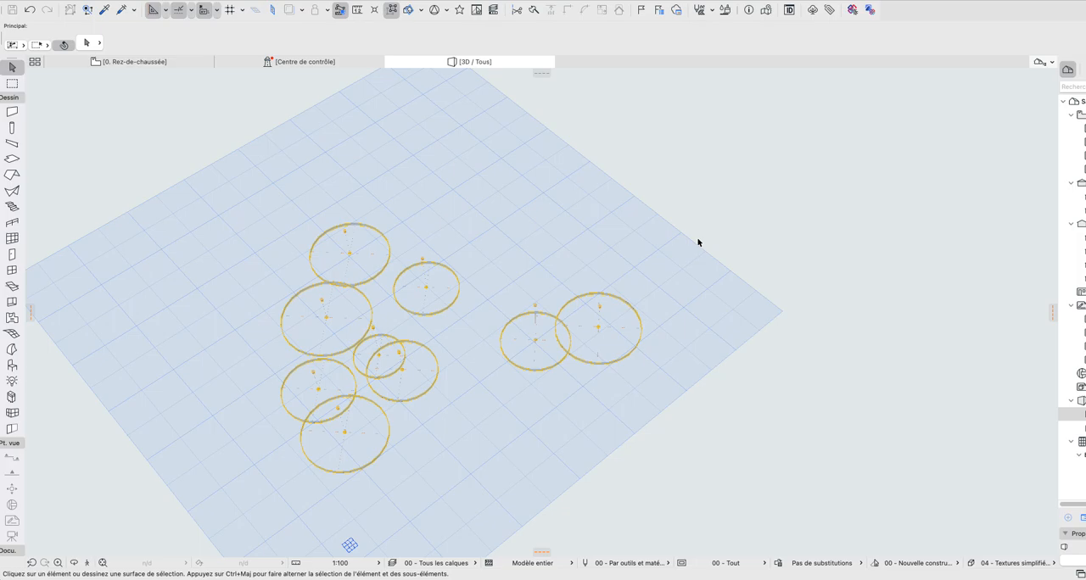
# Step: Select the ring lamp object in the 3D view and open Nouvel Objet for editing in the PARAM-O manager
pyautogui.keyDown('shift'); pyautogui.moveTo(350, 320); pyautogui.dragTo(588, 258, button='middle'); pyautogui.keyUp('shift')
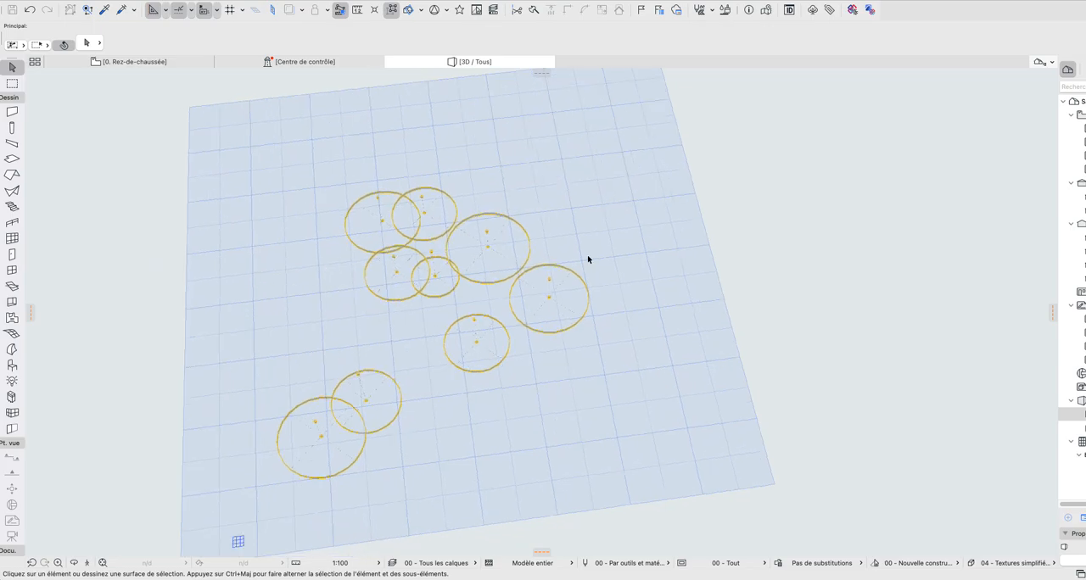
pyautogui.keyDown('shift'); pyautogui.moveTo(478, 255); pyautogui.dragTo(475, 282, button='middle'); pyautogui.keyUp('shift')
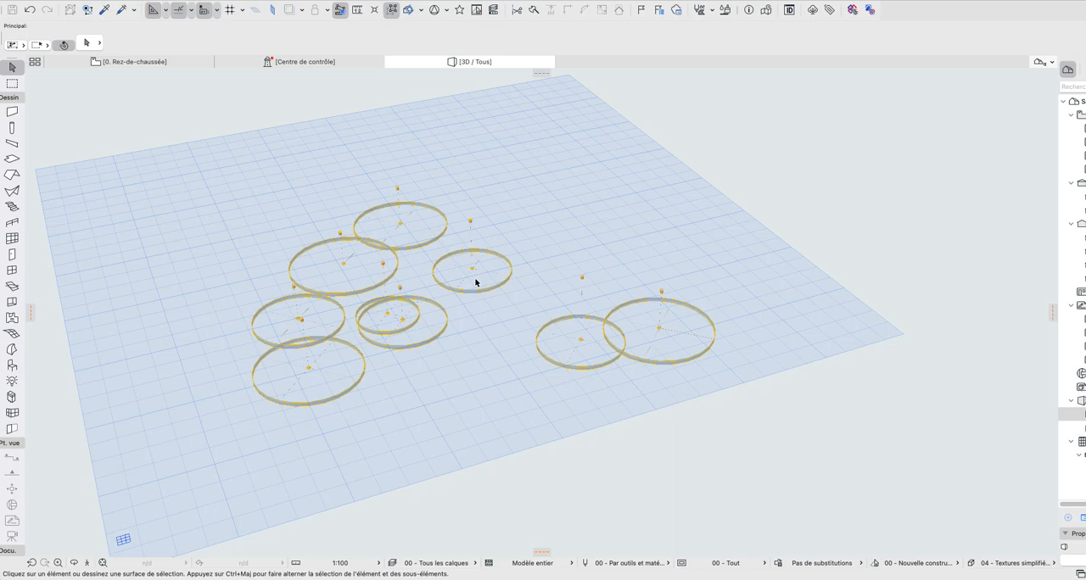
pyautogui.keyDown('shift'); pyautogui.moveTo(453, 284); pyautogui.dragTo(620, 144, button='middle'); pyautogui.keyUp('shift')
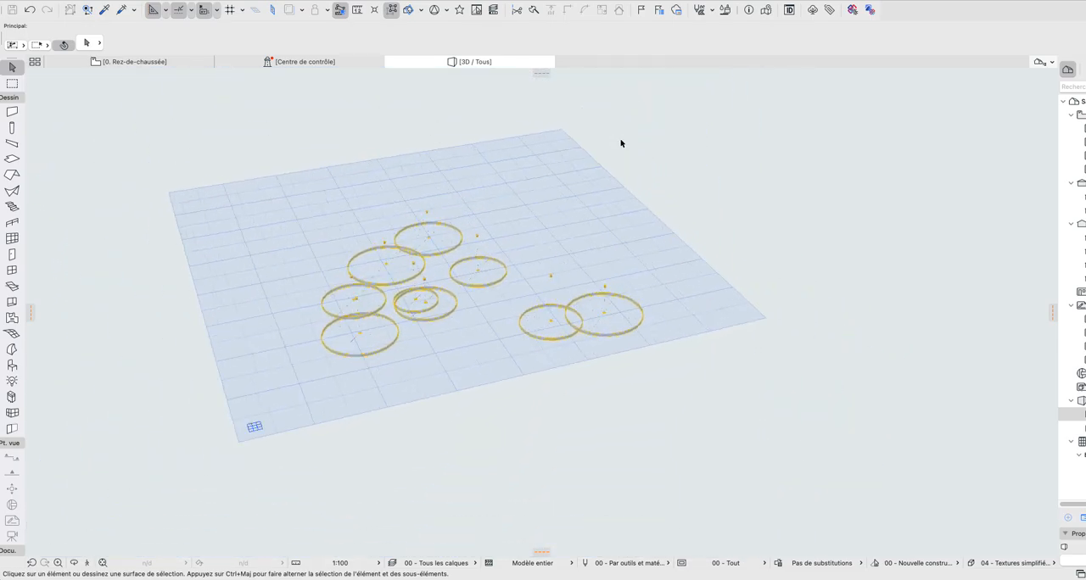
pyautogui.scroll(5, 459, 283)
pyautogui.keyDown('shift'); pyautogui.moveTo(506, 308); pyautogui.dragTo(797, 307, button='middle'); pyautogui.keyUp('shift')
pyautogui.moveTo(830, 88); pyautogui.dragTo(525, 318)
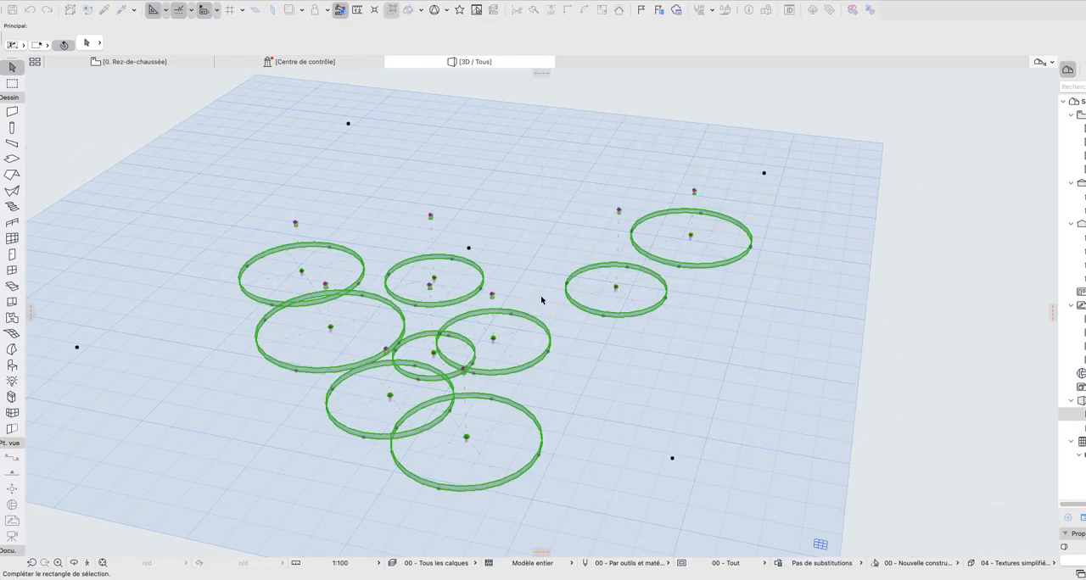
pyautogui.click(85, 0)
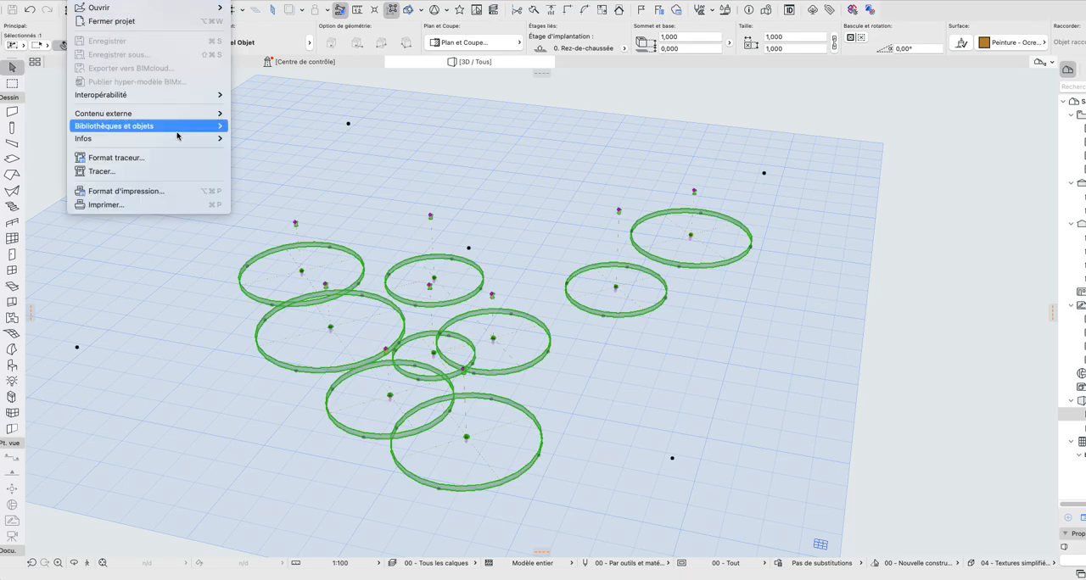
pyautogui.moveTo(178, 128)
pyautogui.click(372, 295)
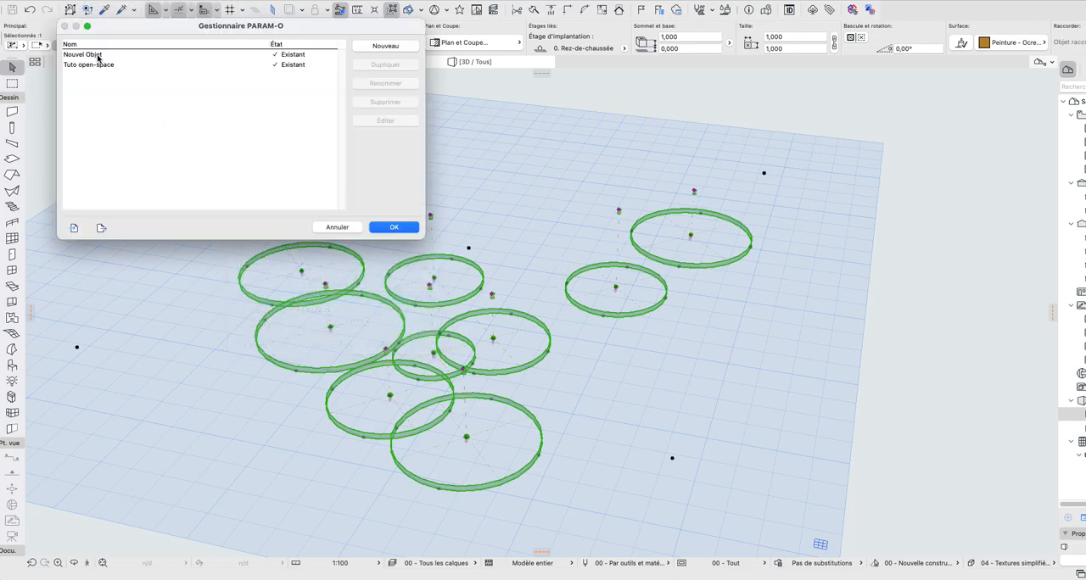
pyautogui.click(100, 56)
pyautogui.click(388, 123)
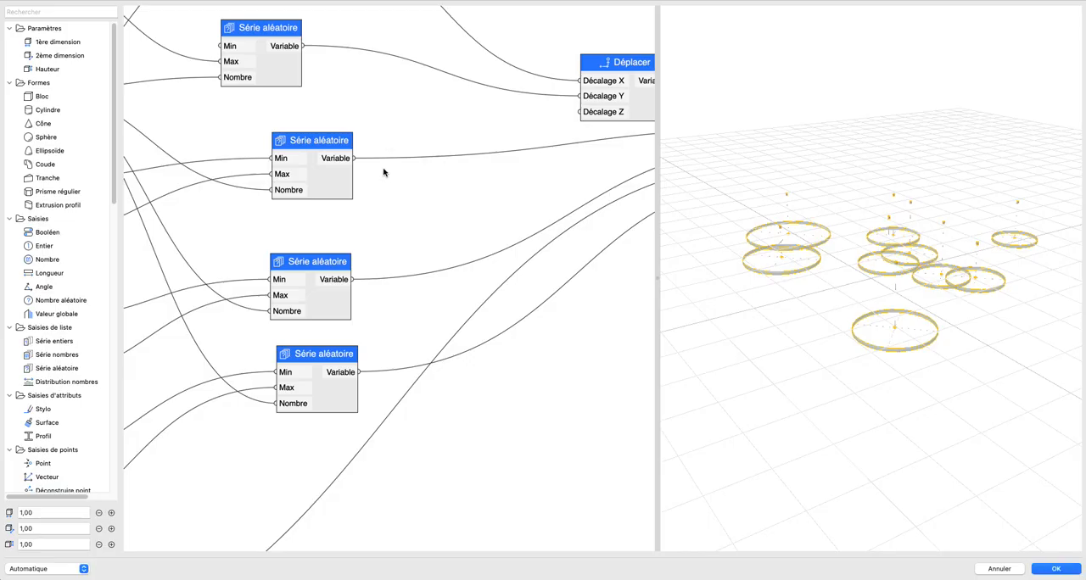
# Step: Connect Hauteur des lampes min, Hauteur abat-jour min and Diamètre min directly to the Lampe node, bypassing their random series
pyautogui.scroll(-6, 455, 316)
pyautogui.scroll(-4, 453, 315)
pyautogui.moveTo(454, 315)
pyautogui.mouseDown(button='middle')
pyautogui.moveTo(365, 303)
pyautogui.moveTo(463, 309)
pyautogui.mouseUp(button='middle')
pyautogui.scroll(2, 365, 303)
pyautogui.scroll(1, 463, 309)
pyautogui.moveTo(531, 54); pyautogui.dragTo(144, 546)
pyautogui.click(440, 411)
pyautogui.scroll(4, 259, 307)
pyautogui.moveTo(308, 257); pyautogui.dragTo(294, 232, button='middle')
pyautogui.scroll(-4, 317, 279)
pyautogui.moveTo(317, 278); pyautogui.dragTo(300, 288, button='middle')
pyautogui.moveTo(224, 242); pyautogui.dragTo(517, 230)
pyautogui.moveTo(231, 298); pyautogui.dragTo(534, 229)
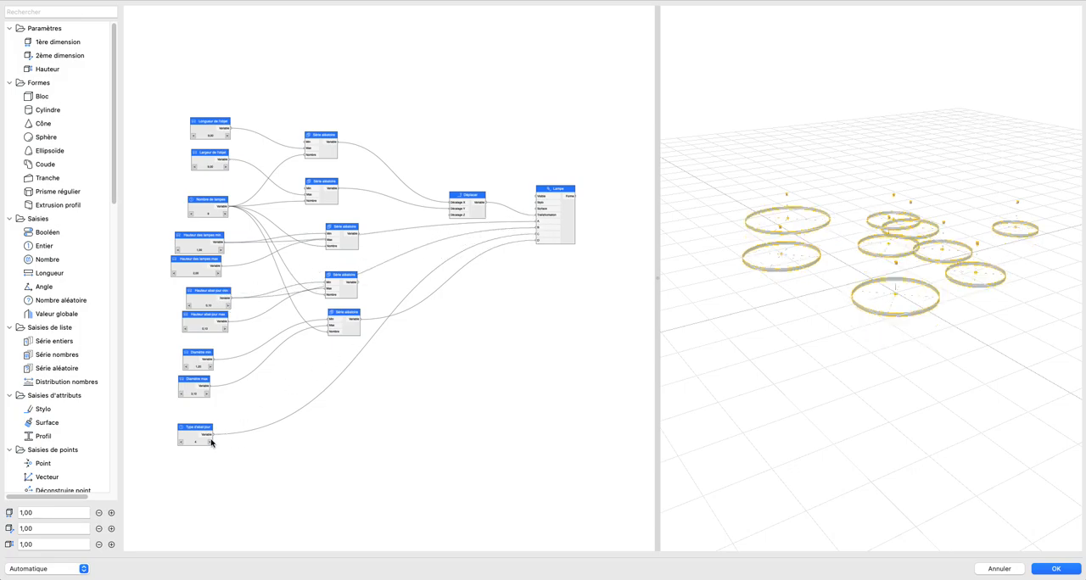
pyautogui.moveTo(214, 366); pyautogui.dragTo(246, 342)
pyautogui.moveTo(540, 296); pyautogui.dragTo(537, 238)
pyautogui.moveTo(222, 341); pyautogui.dragTo(176, 366)
# Step: Delete the three bypassed Série aléatoire nodes and the maximum lamp height, shade height and diameter nodes, and move Type d'abat-jour up
pyautogui.moveTo(378, 217); pyautogui.dragTo(288, 389)
pyautogui.press('Delete')
pyautogui.click(181, 266)
pyautogui.press('Delete')
pyautogui.click(196, 327)
pyautogui.press('Delete')
pyautogui.click(198, 386)
pyautogui.press('Delete')
pyautogui.moveTo(197, 428); pyautogui.dragTo(187, 326)
# Step: Delete the object length, object width, lamp count and two remaining Série aléatoire nodes, and move Déplacer away from Lampe
pyautogui.scroll(2, 292, 272)
pyautogui.scroll(3, 292, 271)
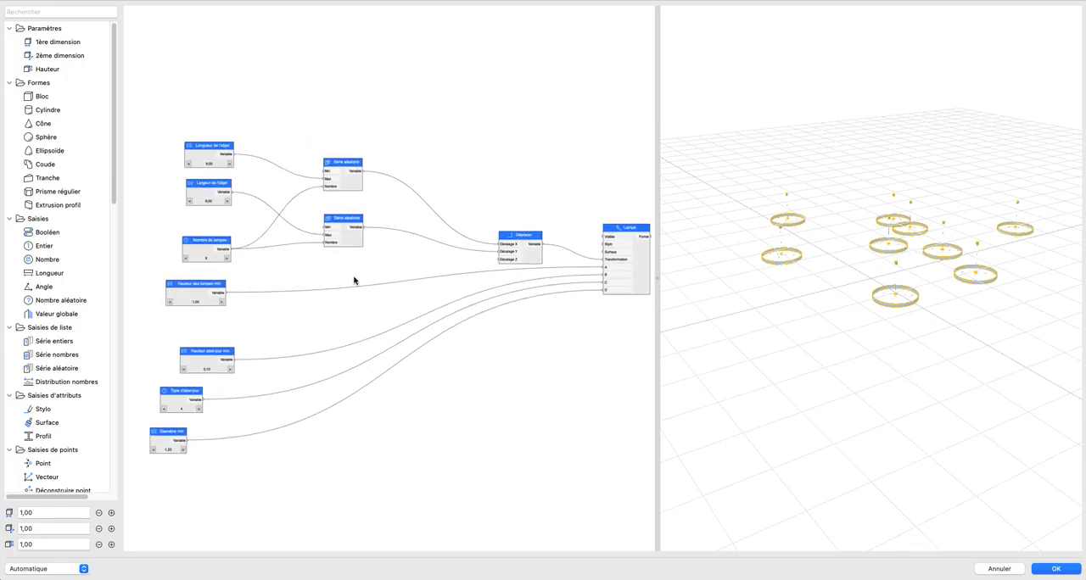
pyautogui.moveTo(198, 128); pyautogui.dragTo(447, 282)
pyautogui.press('Delete')
pyautogui.moveTo(633, 271); pyautogui.dragTo(410, 274, button='middle')
pyautogui.scroll(3, 526, 267)
pyautogui.click(321, 273)
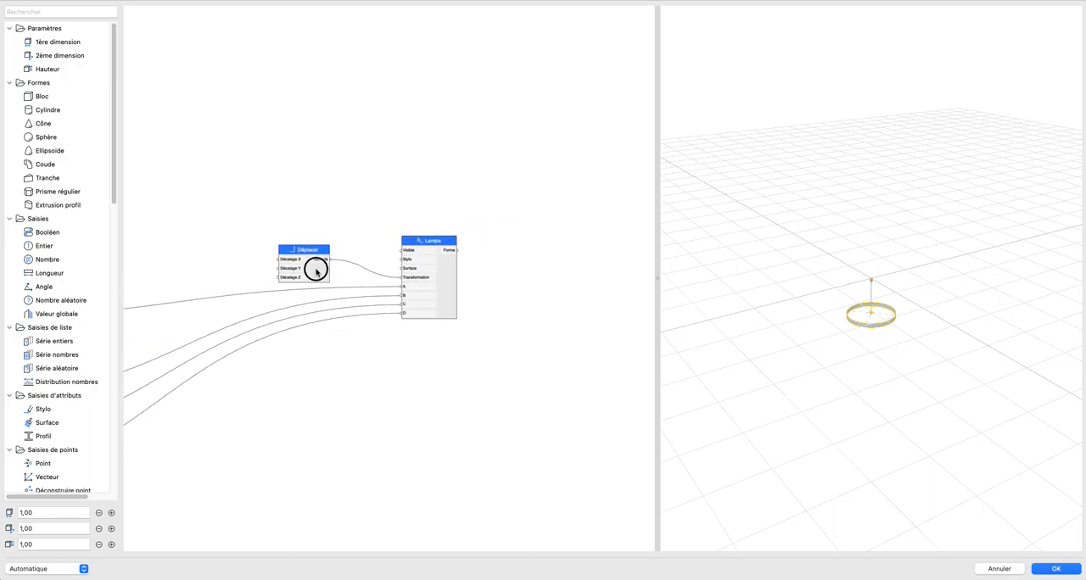
pyautogui.moveTo(320, 273); pyautogui.dragTo(274, 241)
# Step: Set Diamètre min to 0,40, Hauteur abat-jour min to 1,60 and Hauteur des lampes min to 2,00
pyautogui.moveTo(146, 295); pyautogui.dragTo(565, 233, button='middle')
pyautogui.scroll(4, 405, 325)
pyautogui.moveTo(405, 291); pyautogui.dragTo(408, 233, button='middle')
pyautogui.click(243, 449)
pyautogui.click(242, 449)
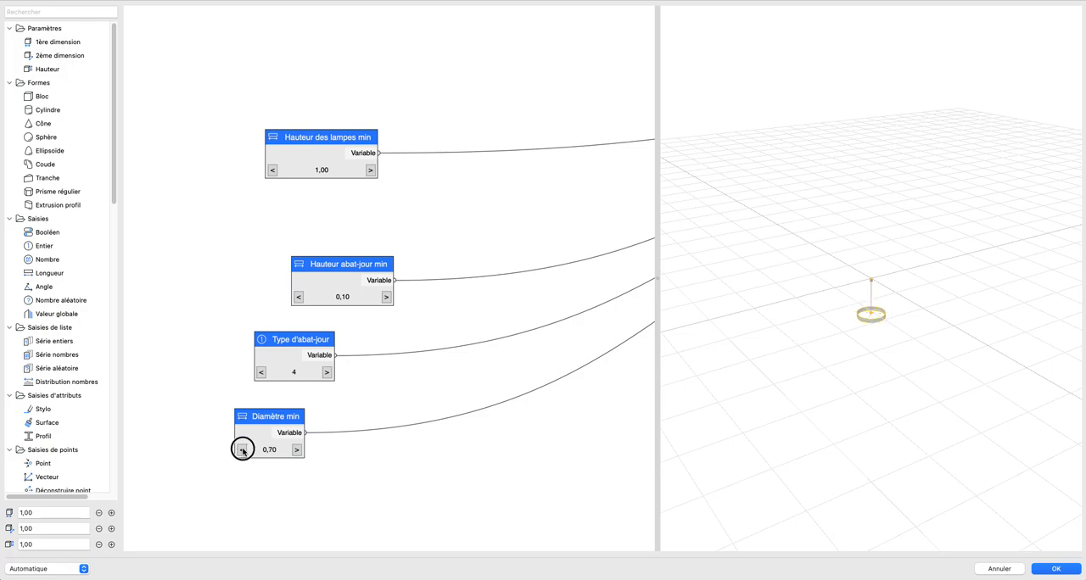
pyautogui.click(386, 297)
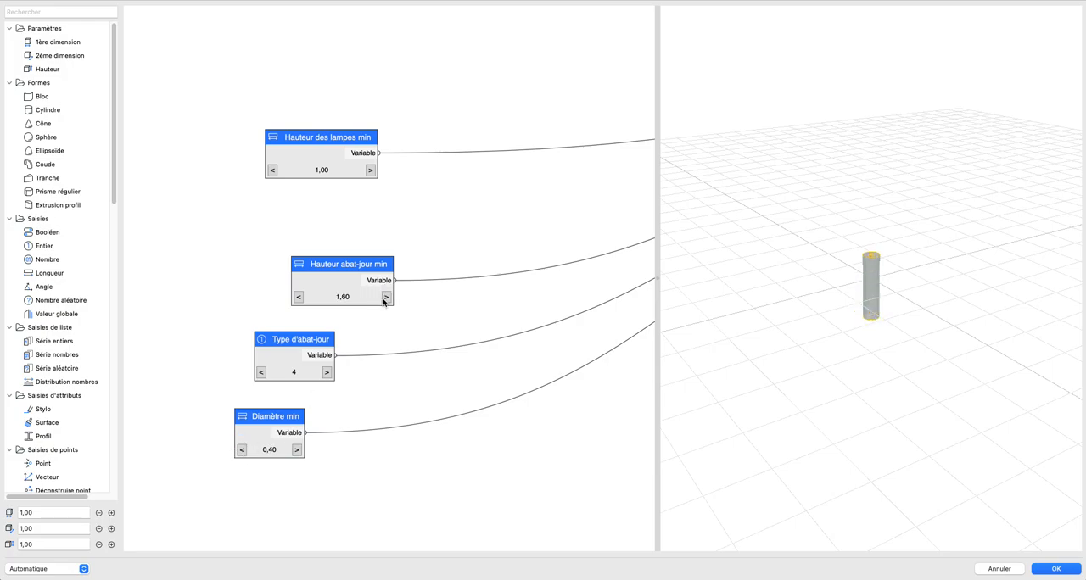
pyautogui.click(371, 171)
pyautogui.moveTo(921, 340); pyautogui.dragTo(810, 329, button='middle')
# Step: Insert a Combinaison node between Déplacer and Lampe, linking Déplacer to Transformation 1 and its result to Lampe's Transformation input
pyautogui.scroll(-2, 441, 322)
pyautogui.moveTo(433, 325); pyautogui.dragTo(186, 368, button='middle')
pyautogui.moveTo(553, 197); pyautogui.dragTo(404, 282, button='middle')
pyautogui.scroll(1, 392, 260)
pyautogui.moveTo(360, 217); pyautogui.dragTo(363, 258)
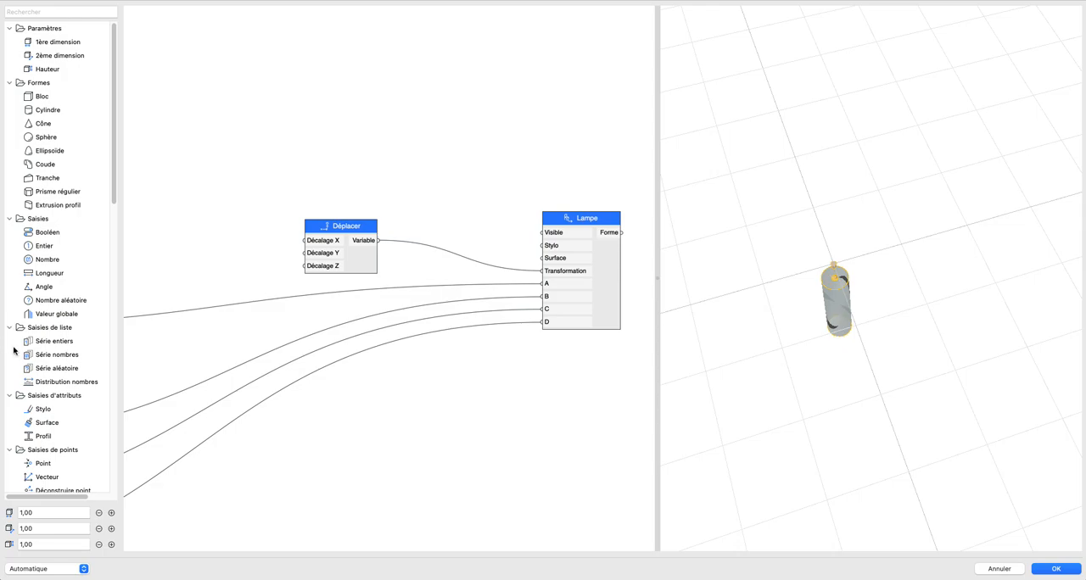
pyautogui.scroll(-5, 44, 340)
pyautogui.scroll(5, 65, 412)
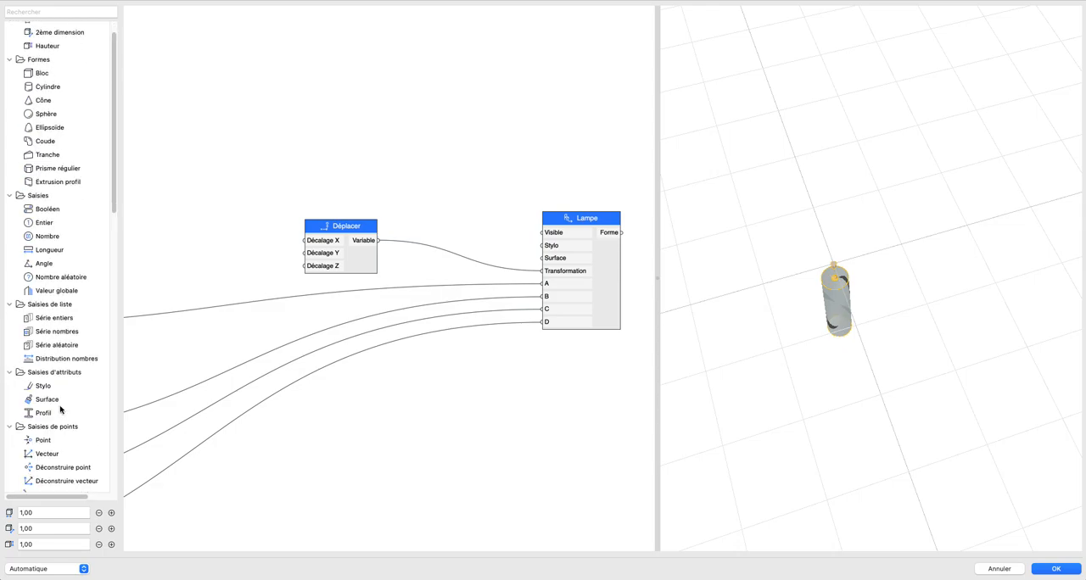
pyautogui.scroll(-5, 65, 332)
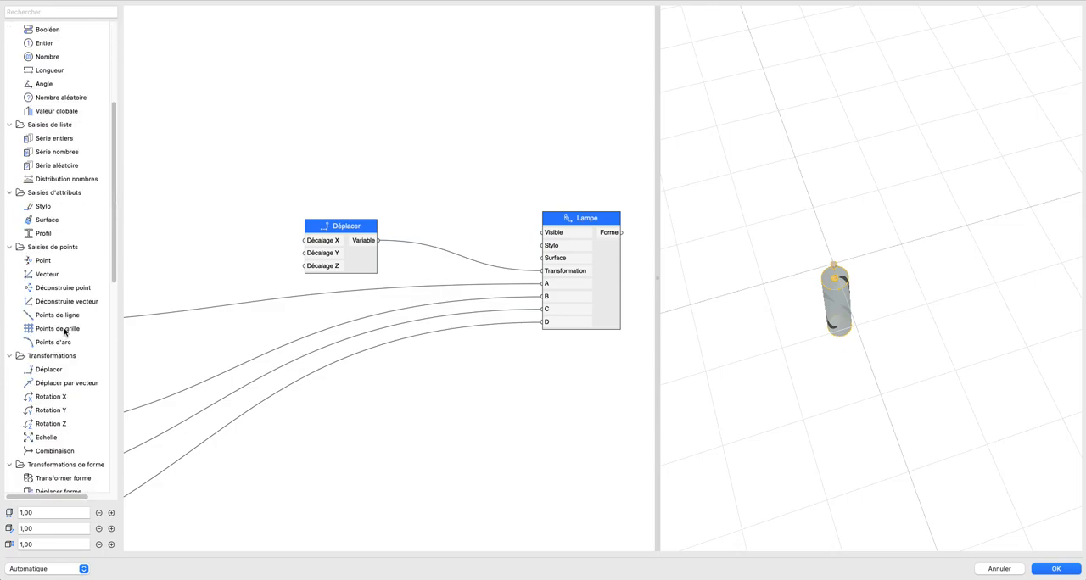
pyautogui.scroll(-1, 74, 329)
pyautogui.moveTo(75, 313); pyautogui.dragTo(464, 248)
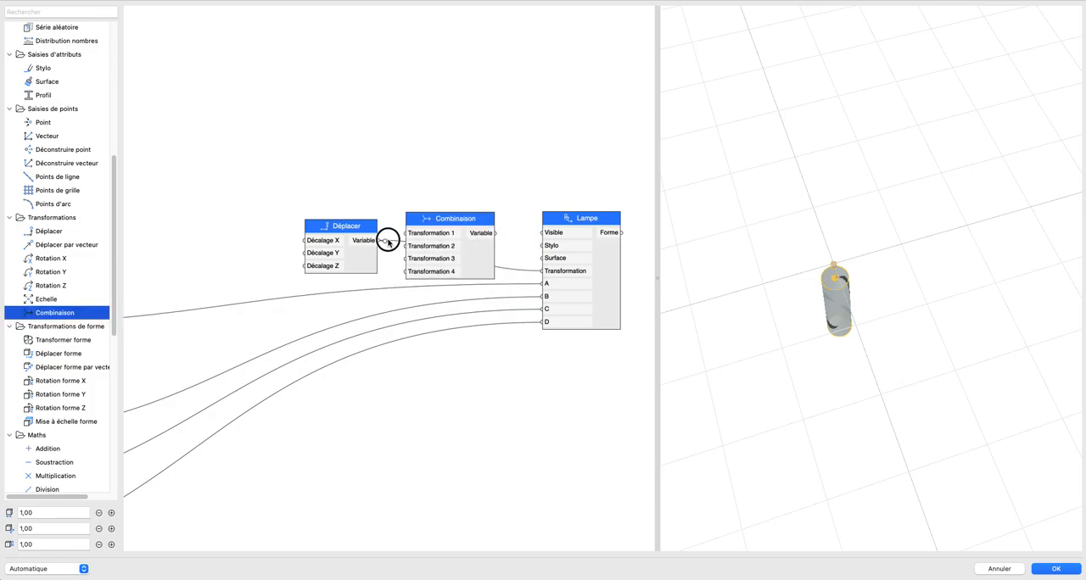
pyautogui.moveTo(389, 241); pyautogui.dragTo(408, 233)
pyautogui.moveTo(496, 234); pyautogui.dragTo(543, 271)
# Step: Space Déplacer away from Combinaison and feed its Décalage X from a new Longueur node set to 2,00
pyautogui.scroll(-2, 344, 264)
pyautogui.moveTo(354, 261); pyautogui.dragTo(461, 274, button='middle')
pyautogui.moveTo(461, 274); pyautogui.dragTo(407, 268)
pyautogui.scroll(8, 79, 257)
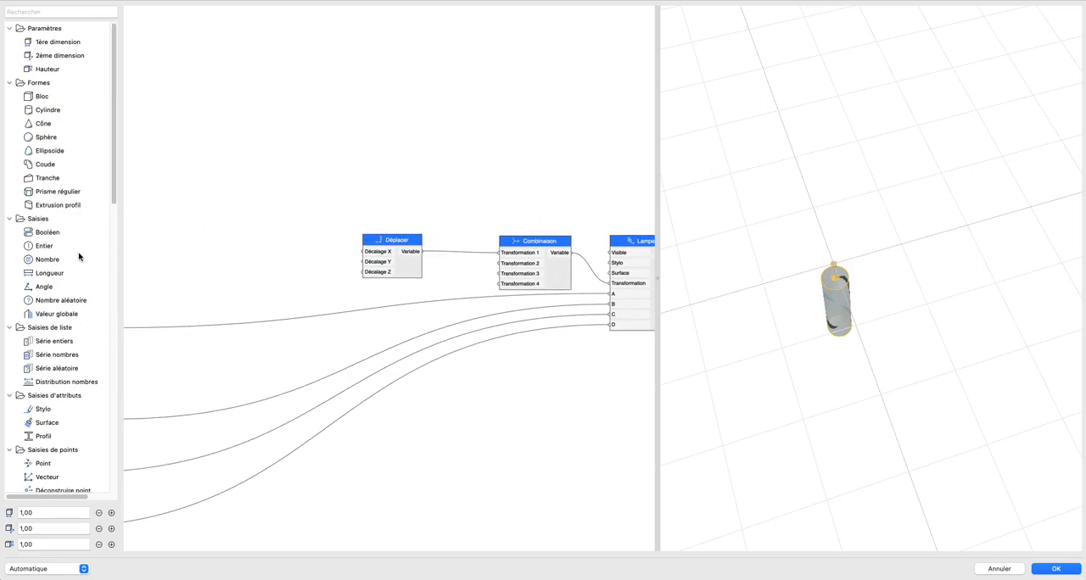
pyautogui.moveTo(42, 274); pyautogui.dragTo(363, 251)
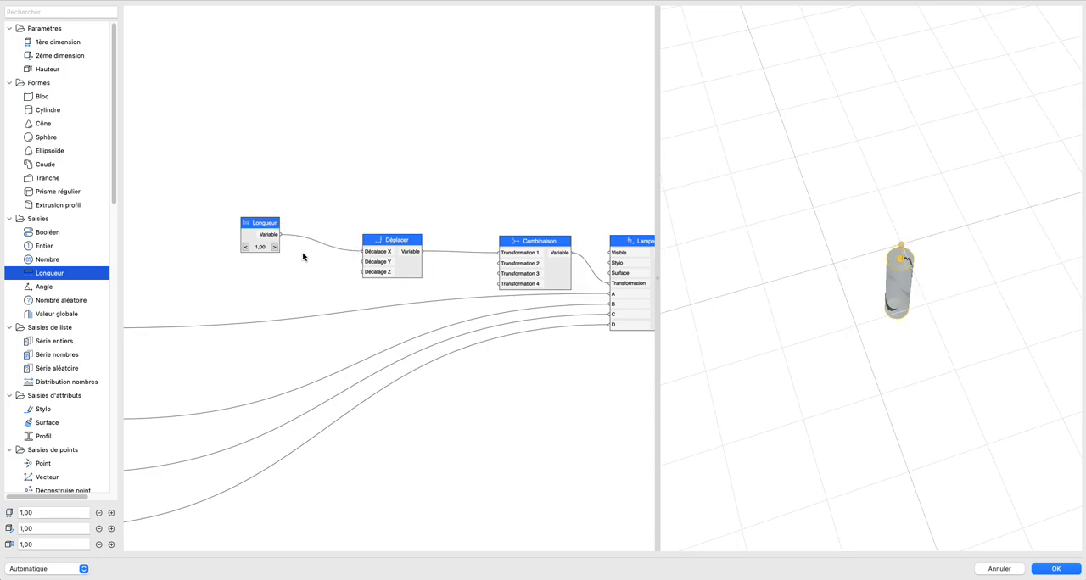
pyautogui.click(275, 249)
pyautogui.scroll(-3, 827, 303)
pyautogui.keyDown('shift'); pyautogui.moveTo(826, 297); pyautogui.dragTo(813, 283, button='middle'); pyautogui.keyUp('shift')
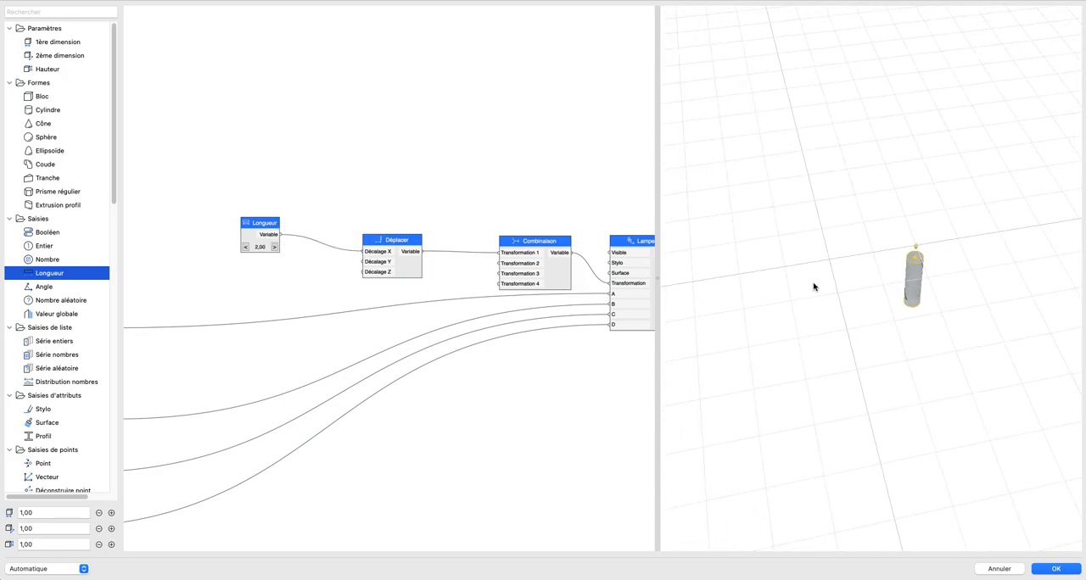
# Step: Move the Longueur and Déplacer nodes farther from Combinaison to make room in the graph
pyautogui.moveTo(252, 228); pyautogui.dragTo(218, 255)
pyautogui.moveTo(165, 211); pyautogui.dragTo(472, 317)
pyautogui.moveTo(389, 264); pyautogui.dragTo(332, 240)
pyautogui.click(439, 192)
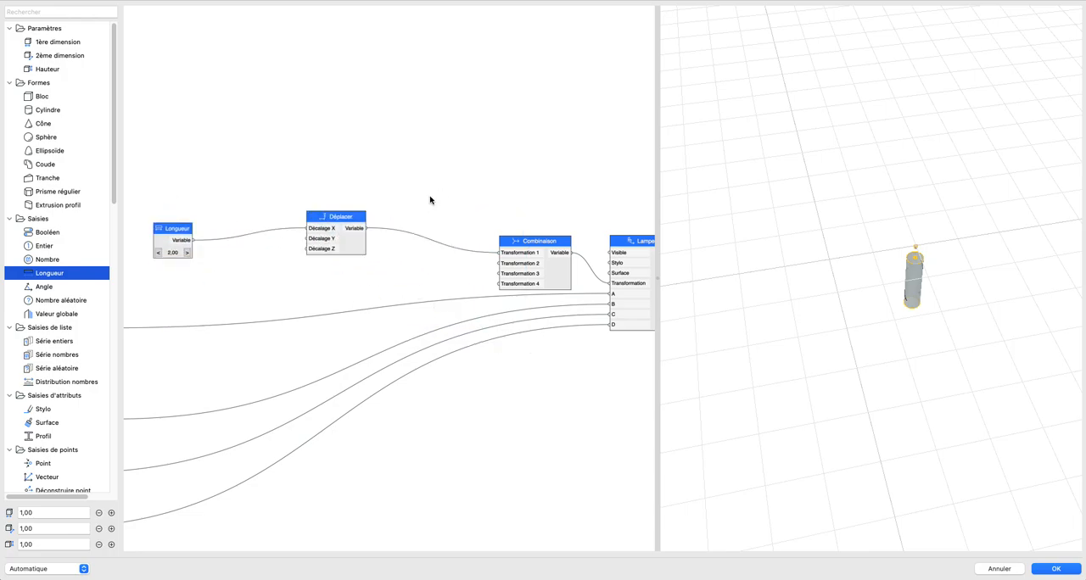
# Step: Add a Rotation Z node and connect it to Transformation 2 of the Combinaison node
pyautogui.scroll(-1, 403, 240)
pyautogui.moveTo(412, 235); pyautogui.dragTo(398, 215, button='middle')
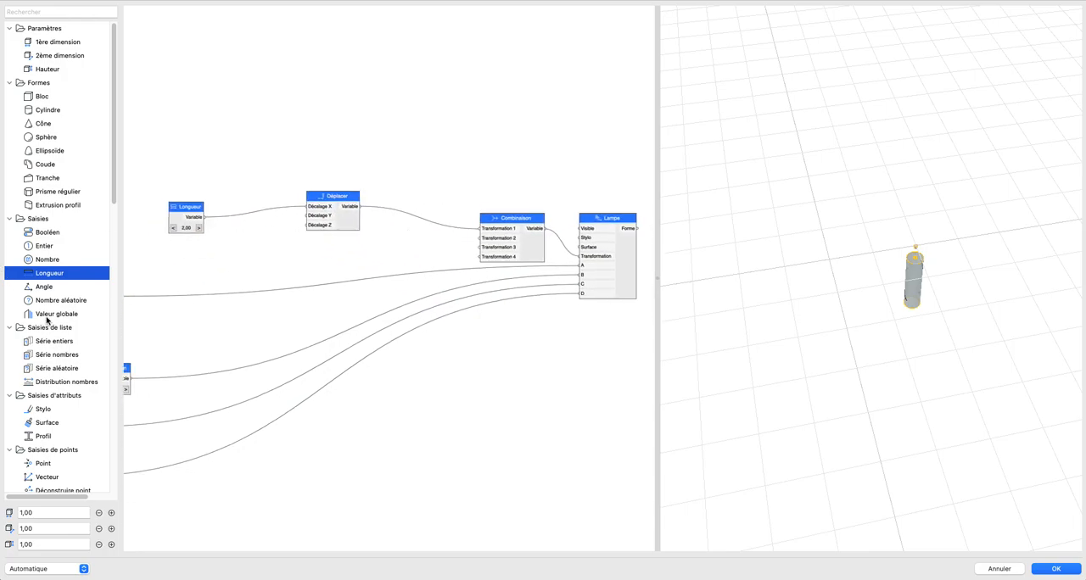
pyautogui.scroll(-10, 46, 319)
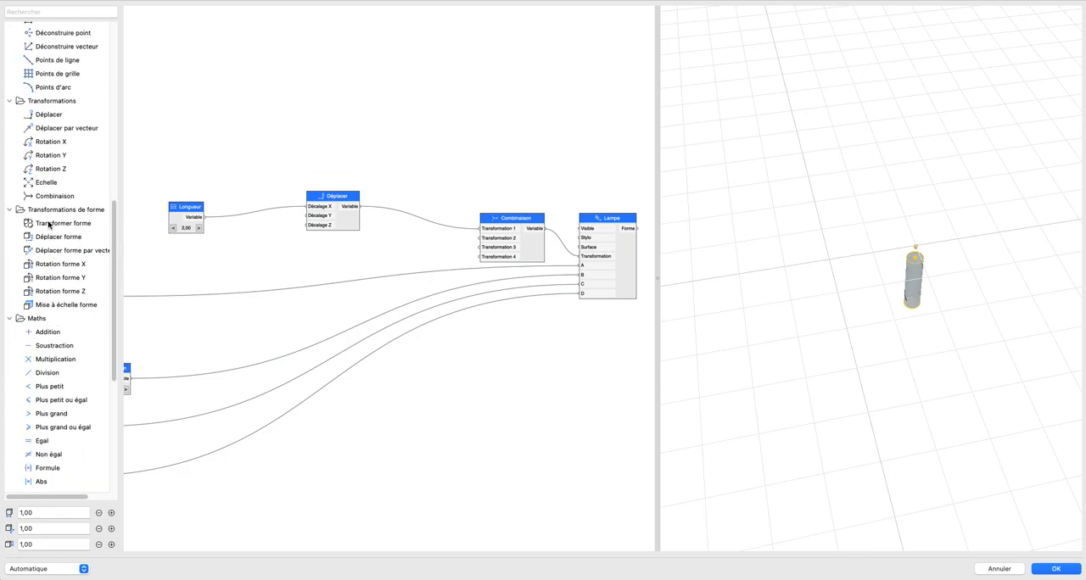
pyautogui.moveTo(56, 172); pyautogui.dragTo(480, 247)
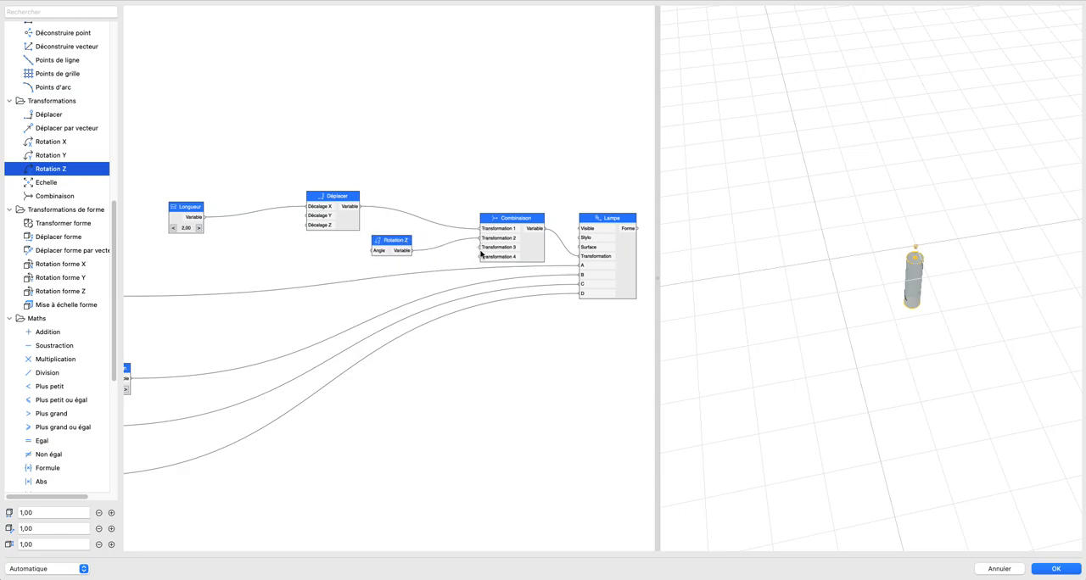
pyautogui.moveTo(789, 295); pyautogui.dragTo(857, 249)
# Step: Move Longueur and Déplacer together up and away from Rotation Z to free space before its Angle input
pyautogui.scroll(-2, 424, 308)
pyautogui.moveTo(424, 308); pyautogui.dragTo(539, 318, button='middle')
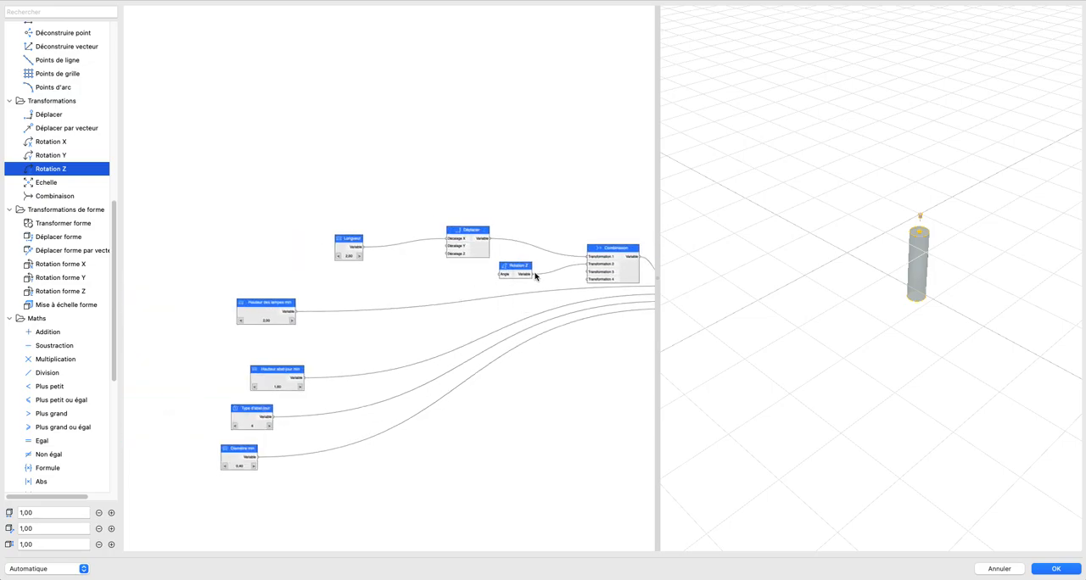
pyautogui.scroll(4, 536, 276)
pyautogui.moveTo(186, 162); pyautogui.dragTo(475, 288)
pyautogui.moveTo(441, 223); pyautogui.dragTo(423, 168)
pyautogui.click(509, 153)
pyautogui.moveTo(512, 258); pyautogui.dragTo(518, 258)
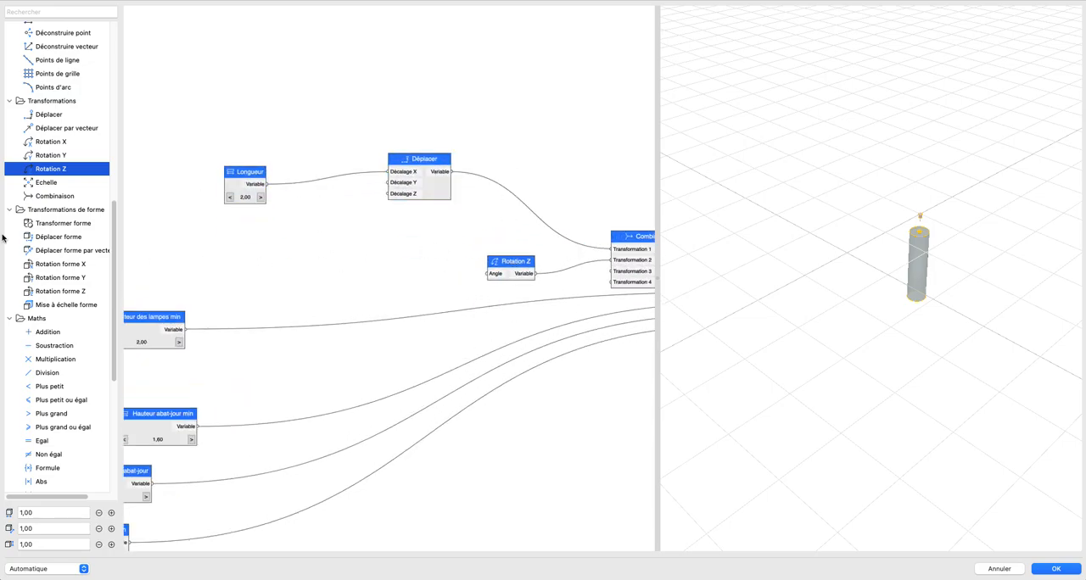
# Step: Add a Distribution nombres node feeding the Rotation Z angle, set its Fin value to 360 and move it closer
pyautogui.scroll(5, 63, 241)
pyautogui.moveTo(55, 210); pyautogui.dragTo(496, 274)
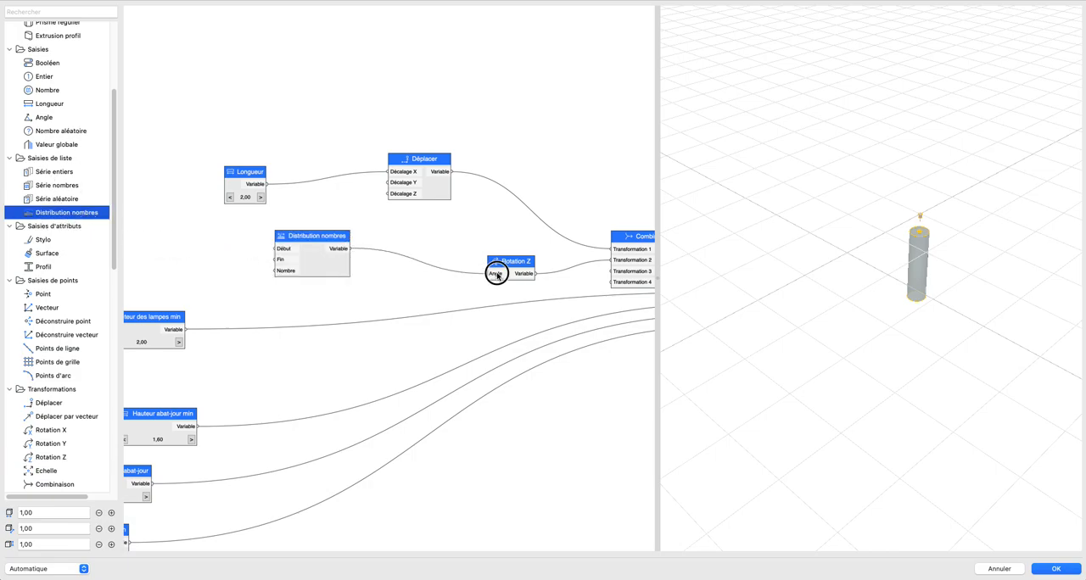
pyautogui.doubleClick(328, 266)
pyautogui.doubleClick(535, 222)
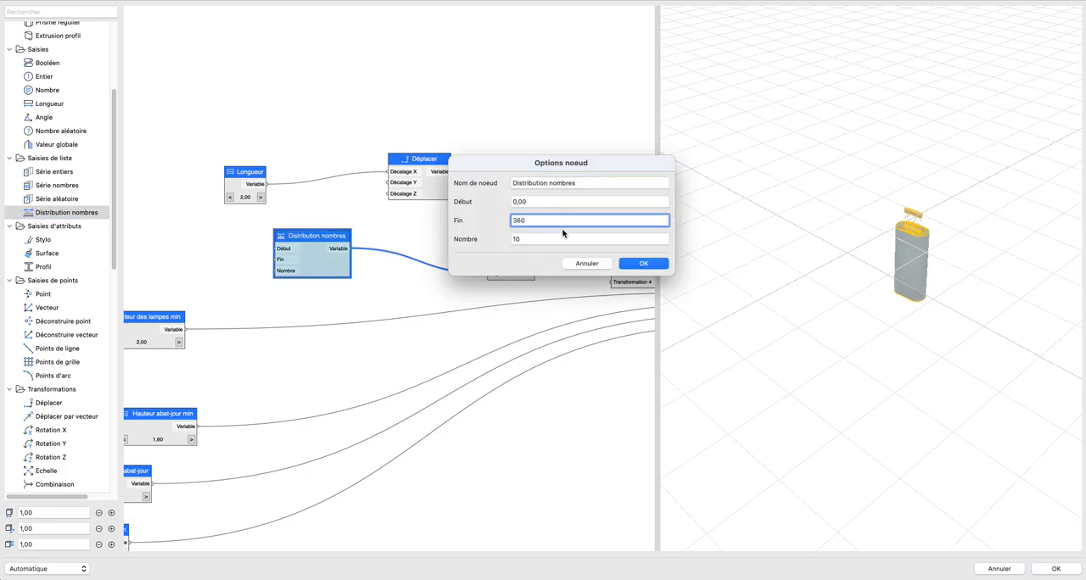
pyautogui.press('Return')
pyautogui.moveTo(324, 268); pyautogui.dragTo(379, 270)
pyautogui.moveTo(306, 293); pyautogui.dragTo(410, 298)
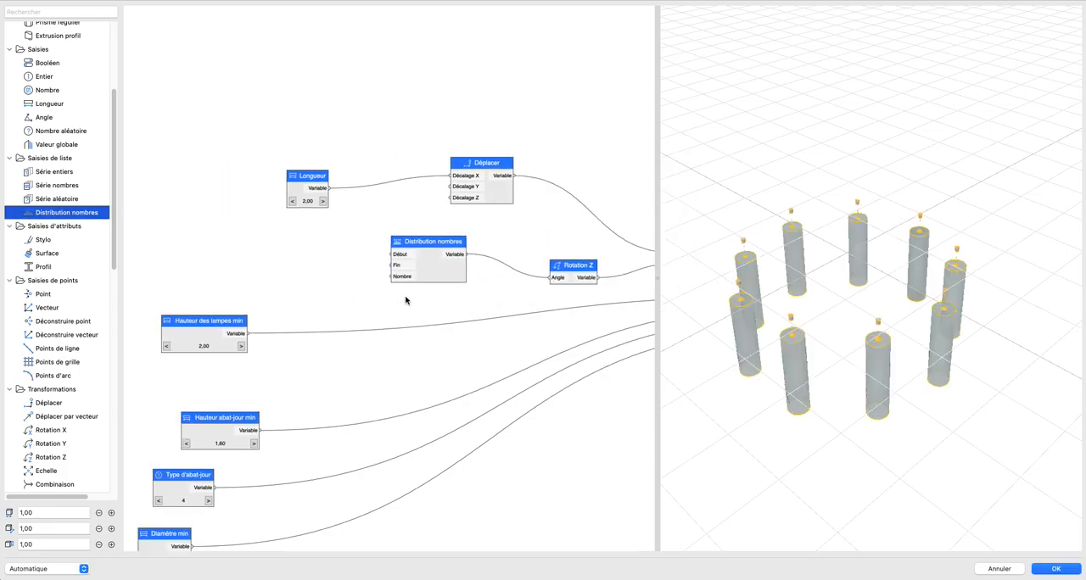
# Step: Feed the Nombre input of Distribution nombres from a new Entier node set to 19, and move that node aside
pyautogui.scroll(5, 40, 215)
pyautogui.moveTo(38, 249); pyautogui.dragTo(433, 277)
pyautogui.click(301, 277)
pyautogui.click(301, 277)
pyautogui.click(301, 278)
pyautogui.click(301, 277)
pyautogui.click(301, 277)
pyautogui.click(301, 278)
pyautogui.click(301, 277)
pyautogui.click(301, 277)
pyautogui.click(301, 277)
pyautogui.click(301, 277)
pyautogui.click(301, 278)
pyautogui.click(301, 277)
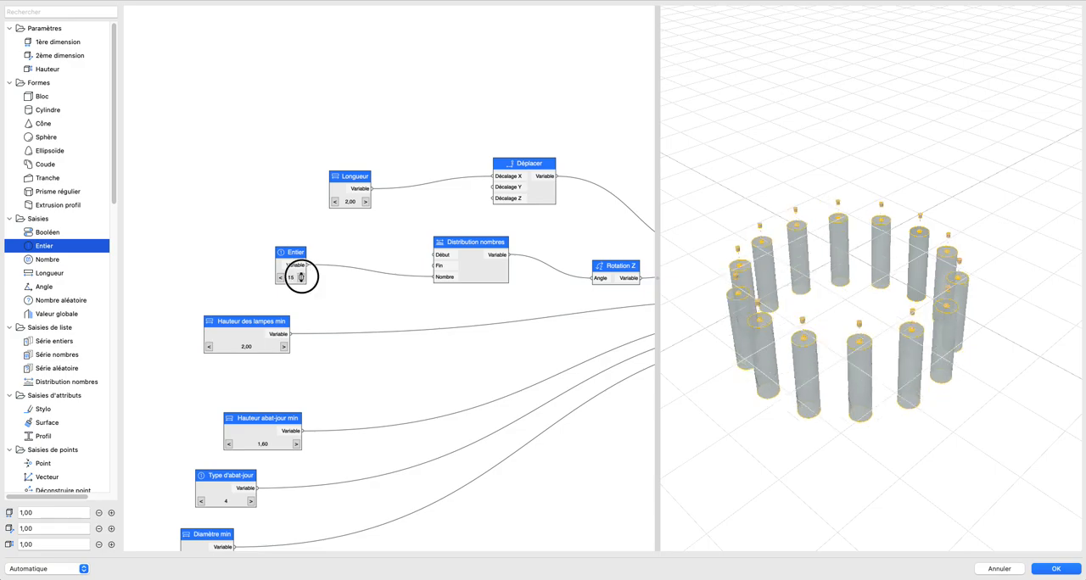
pyautogui.click(301, 277)
pyautogui.click(301, 277)
pyautogui.moveTo(282, 264); pyautogui.dragTo(231, 229)
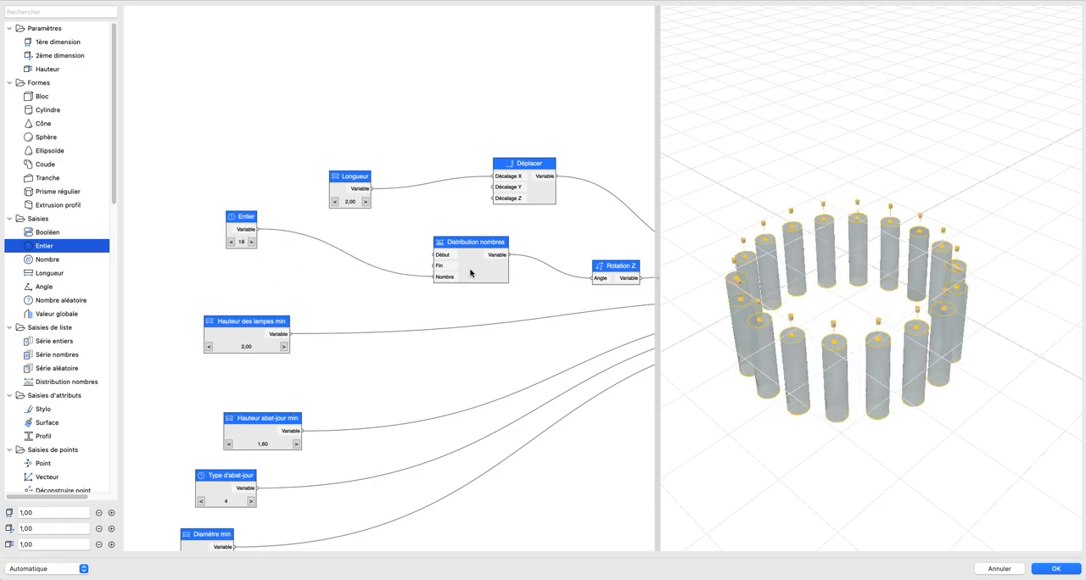
# Step: Spread out the graph by moving Distribution nombres lower and Longueur farther from Déplacer
pyautogui.moveTo(463, 271); pyautogui.dragTo(438, 260)
pyautogui.scroll(-1, 520, 306)
pyautogui.scroll(-1, 493, 293)
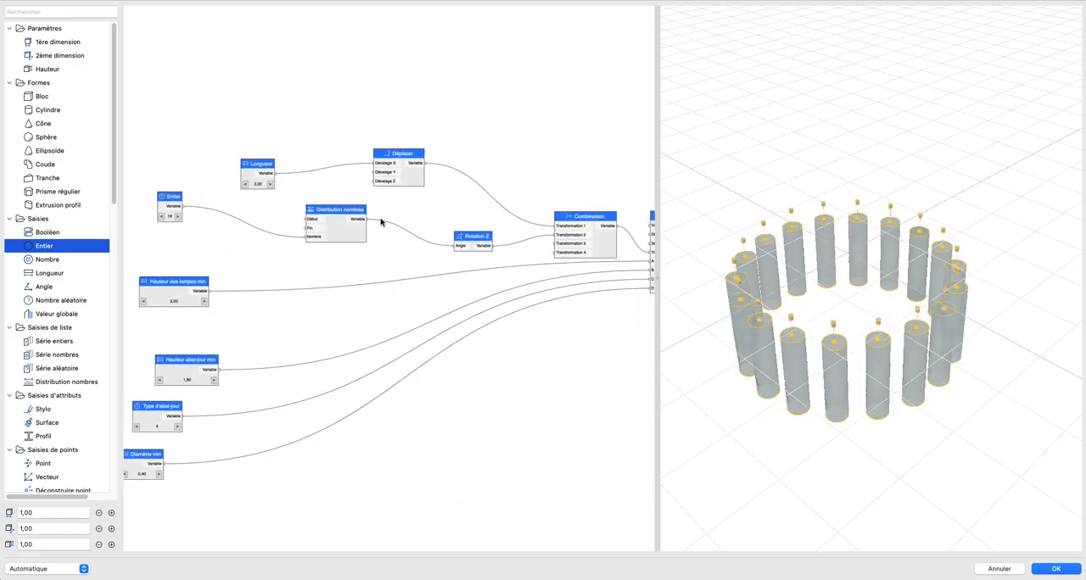
pyautogui.scroll(2, 347, 225)
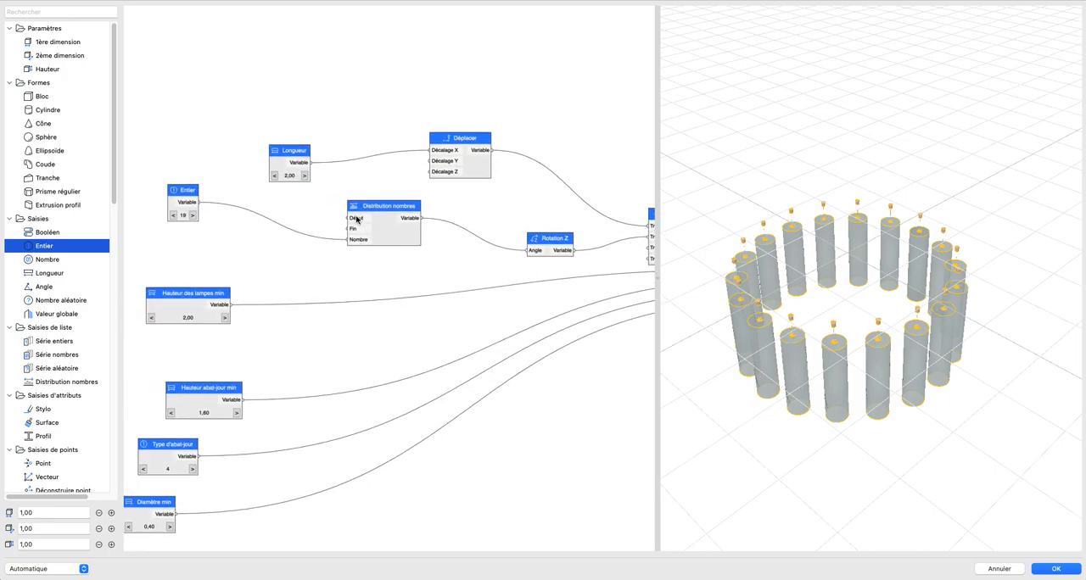
pyautogui.scroll(-2, 488, 271)
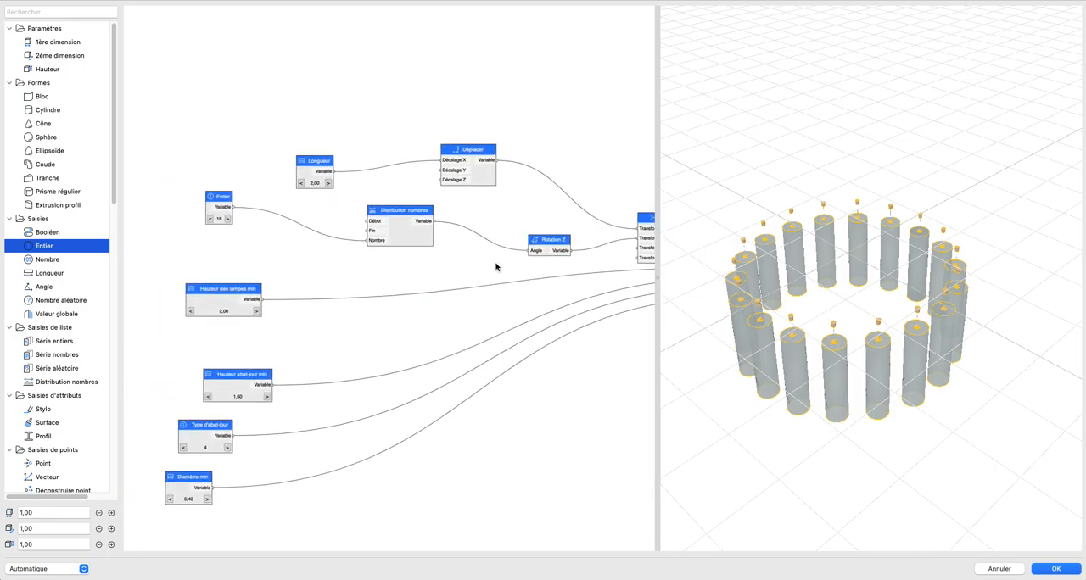
pyautogui.moveTo(496, 246)
pyautogui.mouseDown()
pyautogui.moveTo(458, 232)
pyautogui.moveTo(486, 247)
pyautogui.mouseUp()
pyautogui.moveTo(376, 258); pyautogui.dragTo(388, 289)
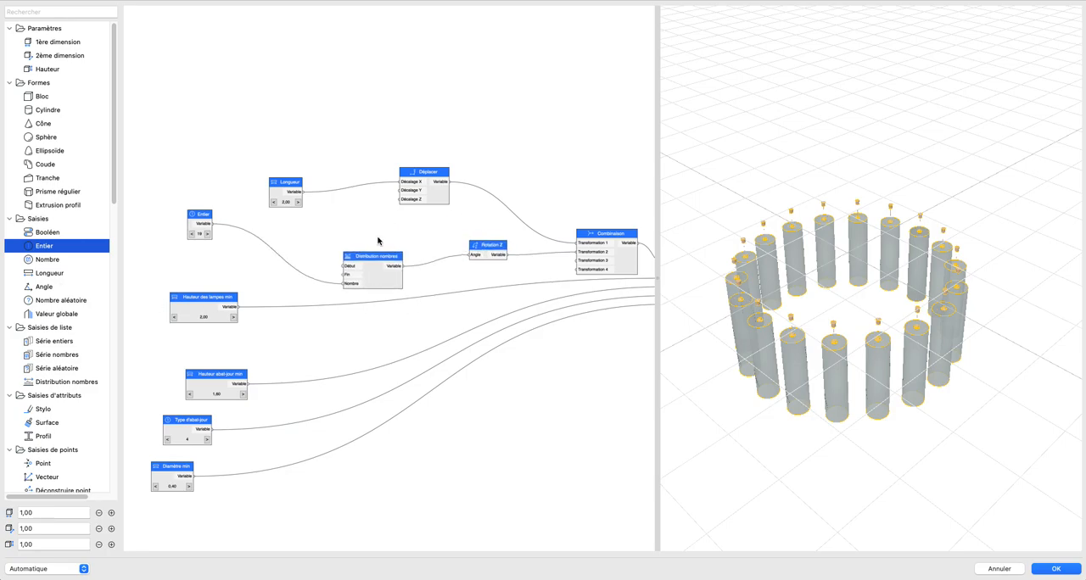
pyautogui.scroll(2, 420, 260)
pyautogui.moveTo(275, 184); pyautogui.dragTo(207, 127)
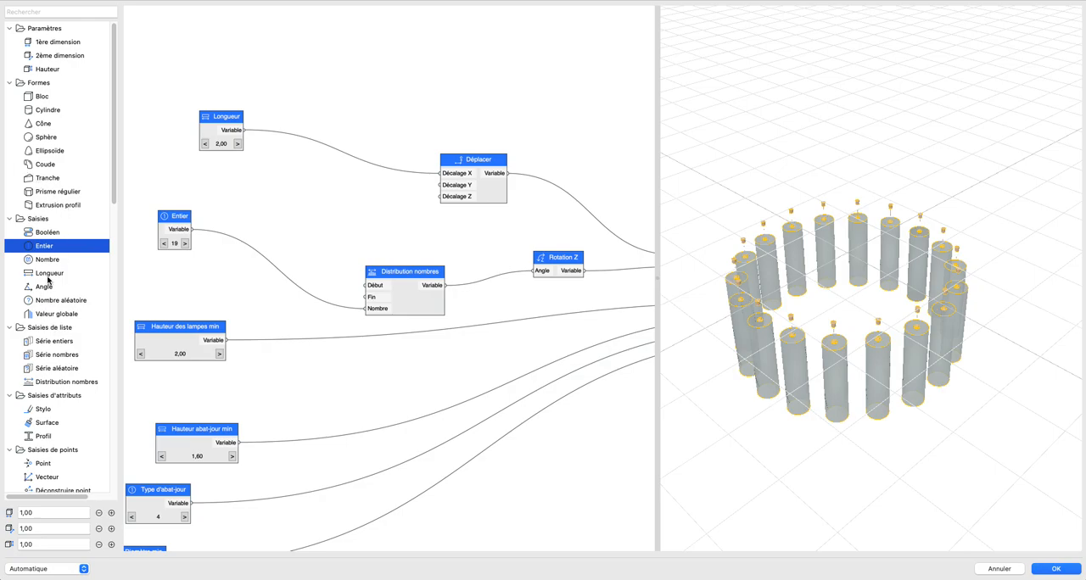
# Step: Add a Série nombres node feeding Déplacer's Décalage Z and drive its Nombre input from the Entier node
pyautogui.moveTo(57, 358); pyautogui.dragTo(450, 198)
pyautogui.scroll(-1, 338, 234)
pyautogui.moveTo(339, 234); pyautogui.dragTo(395, 266, button='middle')
pyautogui.scroll(2, 267, 276)
pyautogui.moveTo(252, 252); pyautogui.dragTo(373, 238)
pyautogui.moveTo(832, 312); pyautogui.dragTo(783, 370)
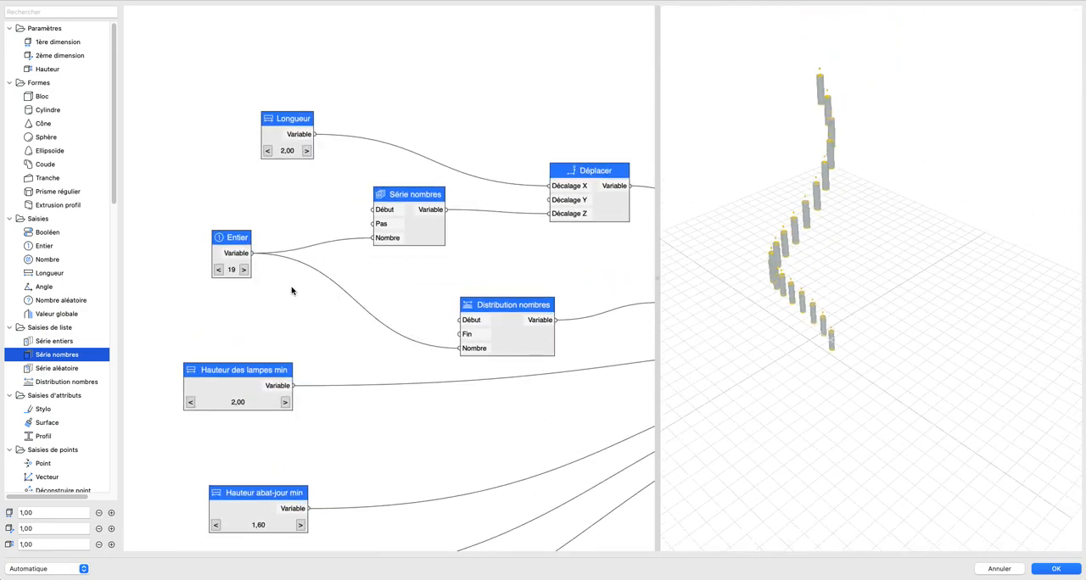
# Step: Disconnect Entier from Série nombres, check the Série nombres options without changing them, and reconnect Entier to its Nombre input
pyautogui.rightClick(399, 245)
pyautogui.click(525, 237)
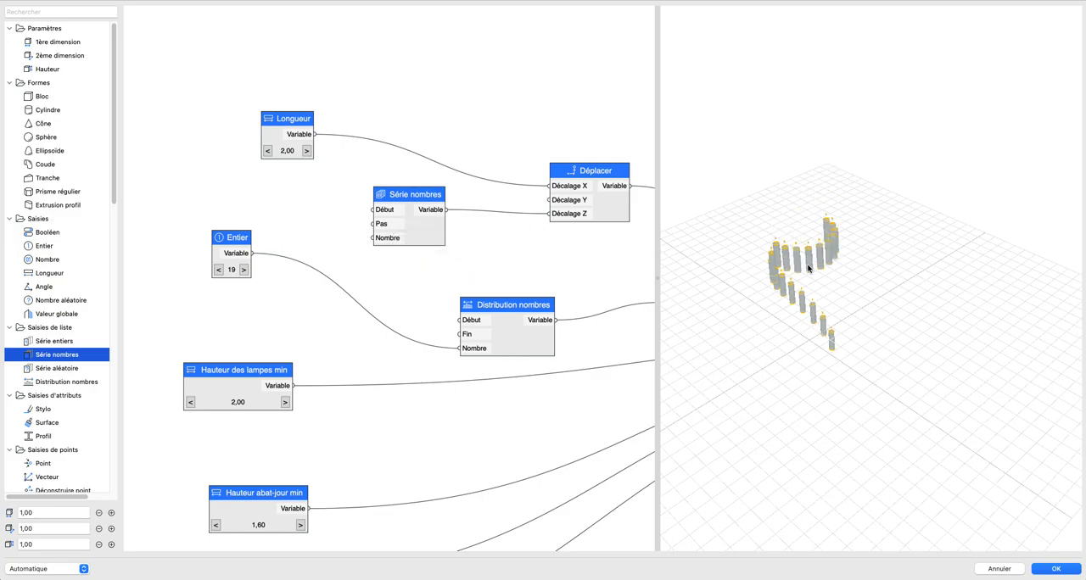
pyautogui.moveTo(826, 274)
pyautogui.mouseDown()
pyautogui.moveTo(836, 306)
pyautogui.moveTo(809, 235)
pyautogui.moveTo(822, 261)
pyautogui.mouseUp()
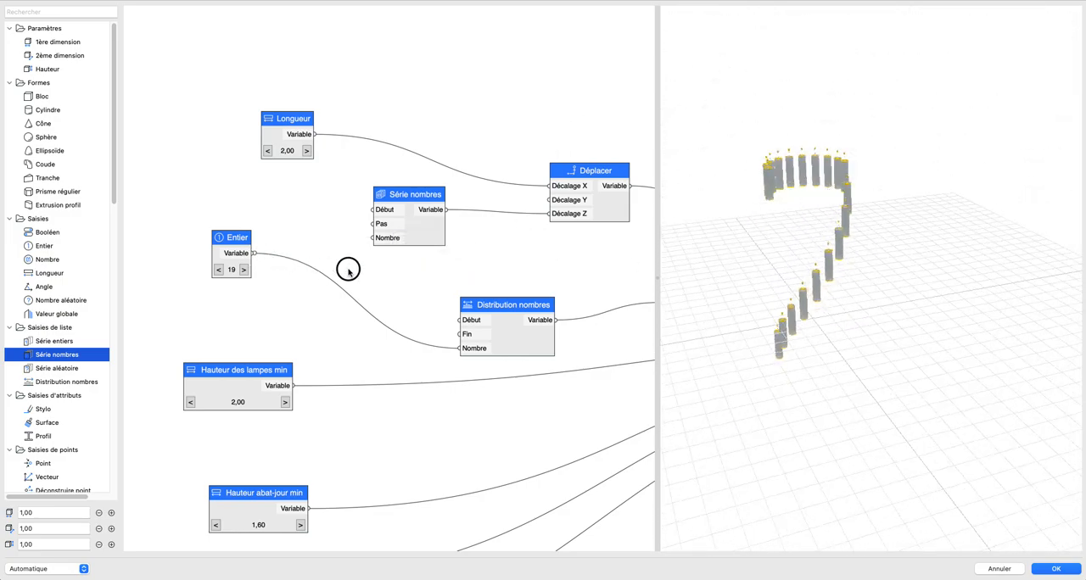
pyautogui.doubleClick(413, 234)
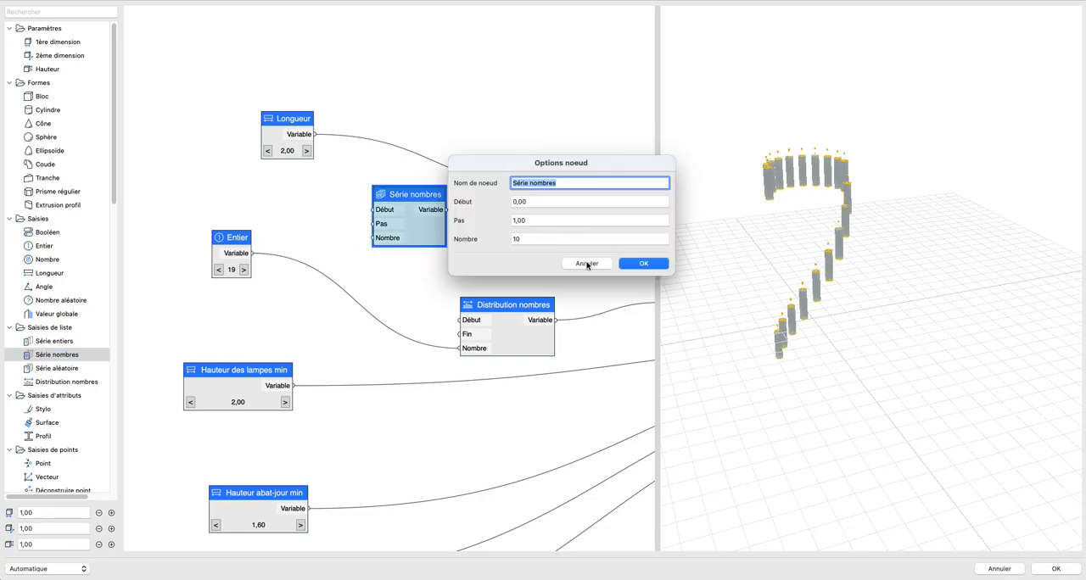
pyautogui.click(587, 264)
pyautogui.moveTo(252, 253); pyautogui.dragTo(373, 238)
pyautogui.moveTo(865, 288); pyautogui.dragTo(752, 419)
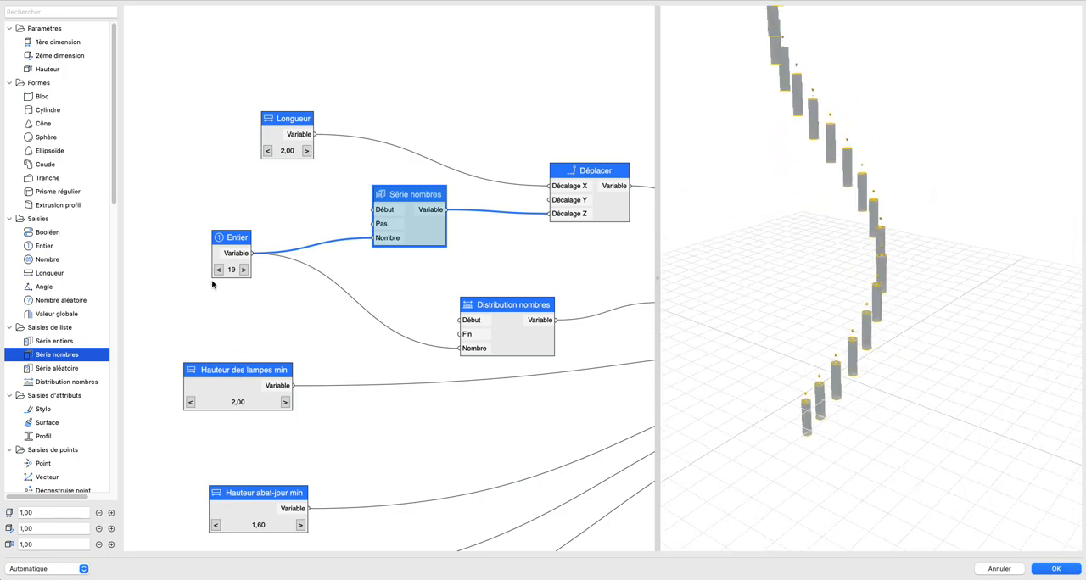
# Step: Move Entier and Série nombres farther from Déplacer to free space before the Décalage Z input
pyautogui.moveTo(225, 247); pyautogui.dragTo(133, 263)
pyautogui.moveTo(428, 237); pyautogui.dragTo(315, 248)
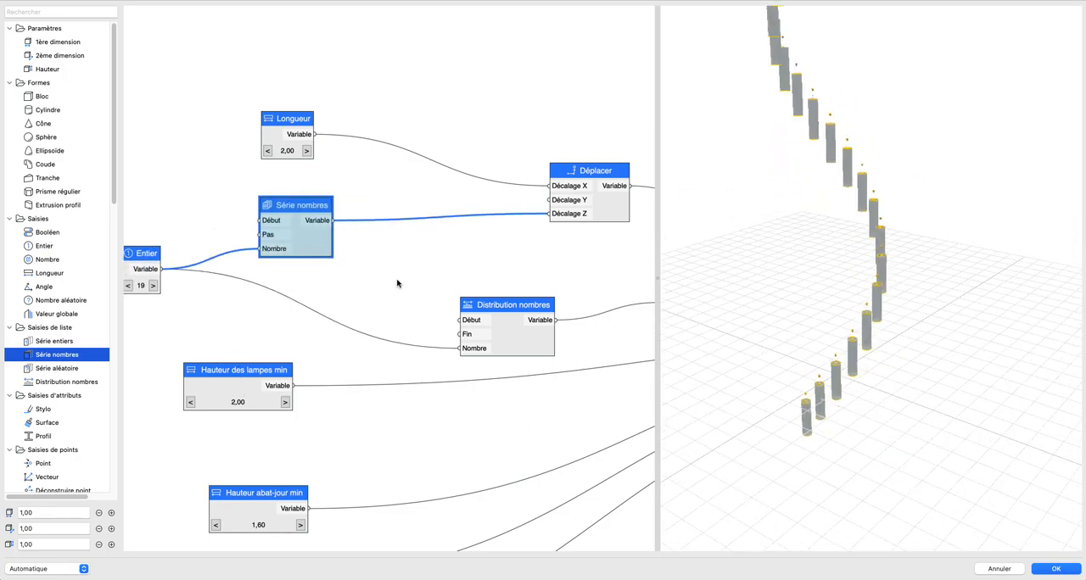
pyautogui.click(390, 277)
# Step: Insert a Sinus node between the Série nombres output and Déplacer's Décalage Z input
pyautogui.scroll(-8, 55, 373)
pyautogui.scroll(-10, 54, 373)
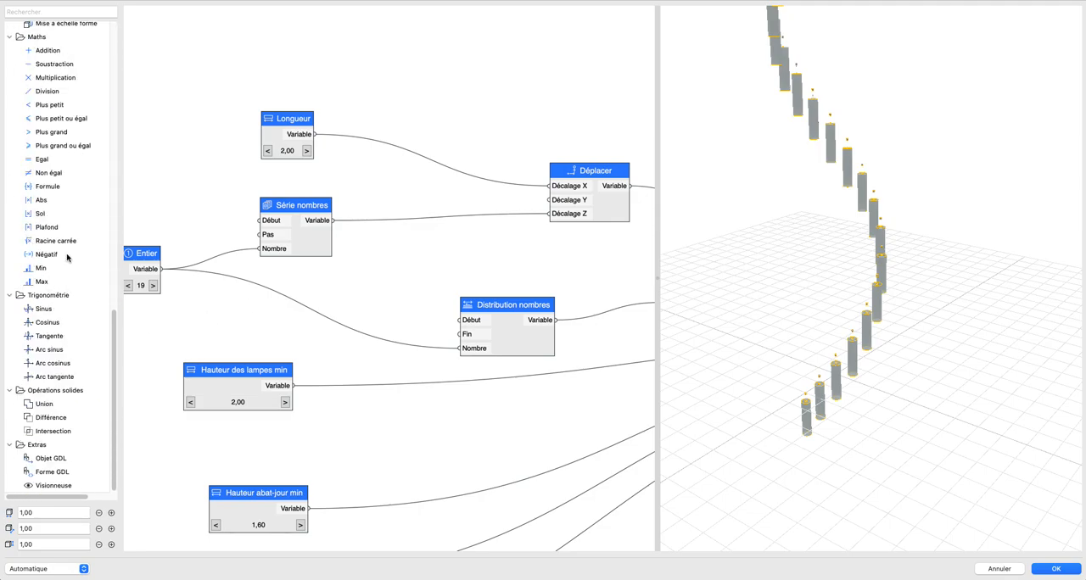
pyautogui.scroll(5, 57, 176)
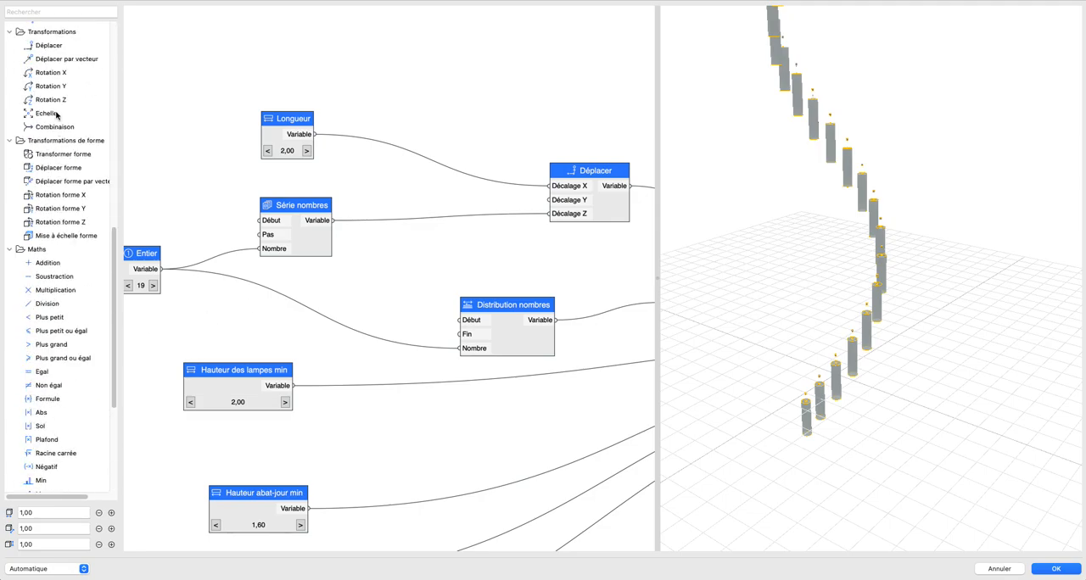
pyautogui.scroll(-5, 43, 237)
pyautogui.moveTo(46, 307); pyautogui.dragTo(448, 213)
pyautogui.moveTo(332, 221); pyautogui.dragTo(400, 249)
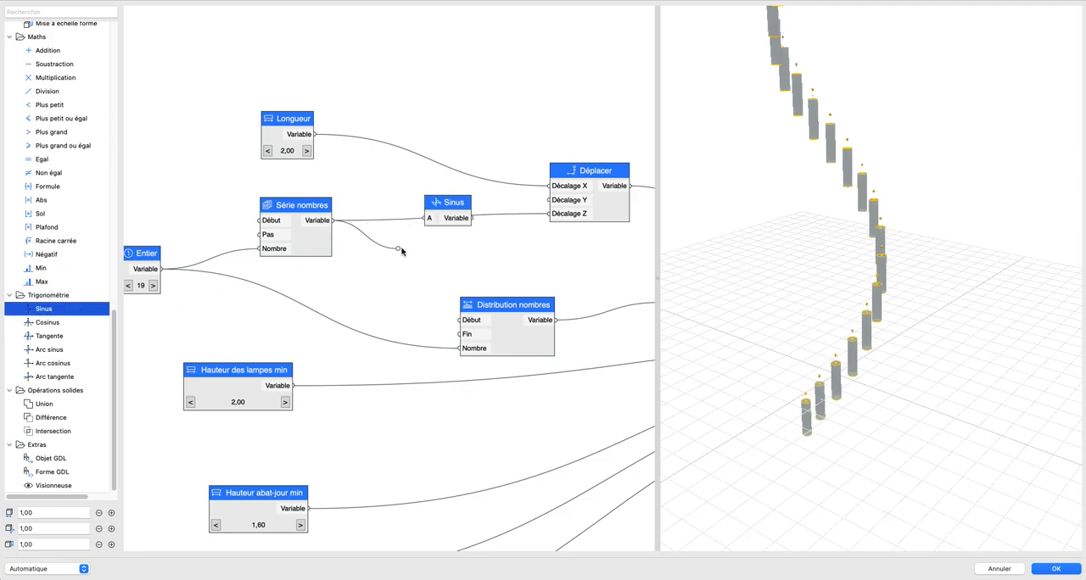
pyautogui.hscroll(-3, 346, 289)
pyautogui.scroll(-1, 368, 277)
pyautogui.moveTo(368, 276); pyautogui.dragTo(358, 301, button='middle')
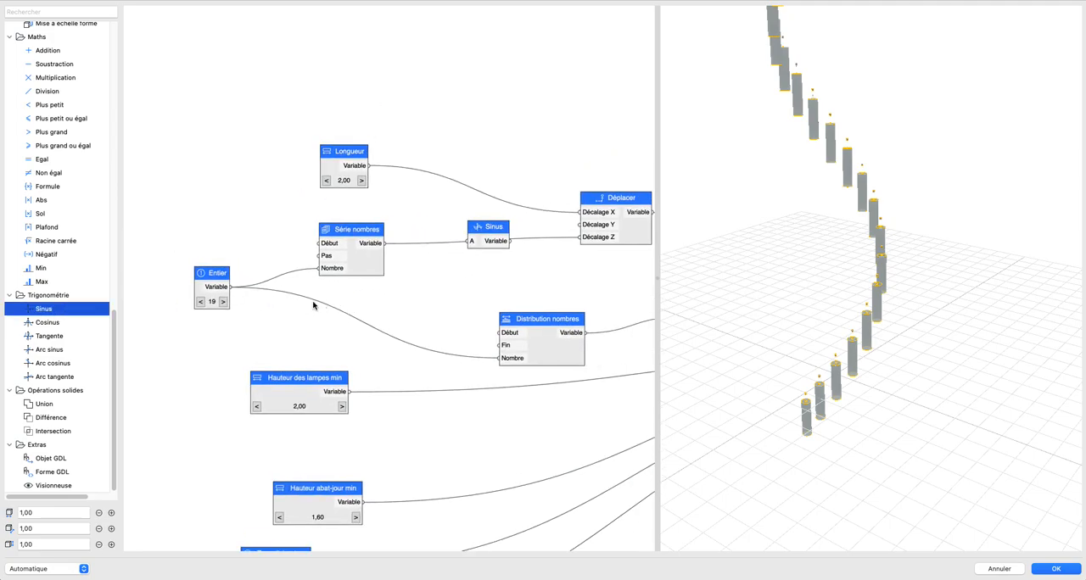
# Step: Move the Série nombres node closer to the Sinus node
pyautogui.click(206, 282)
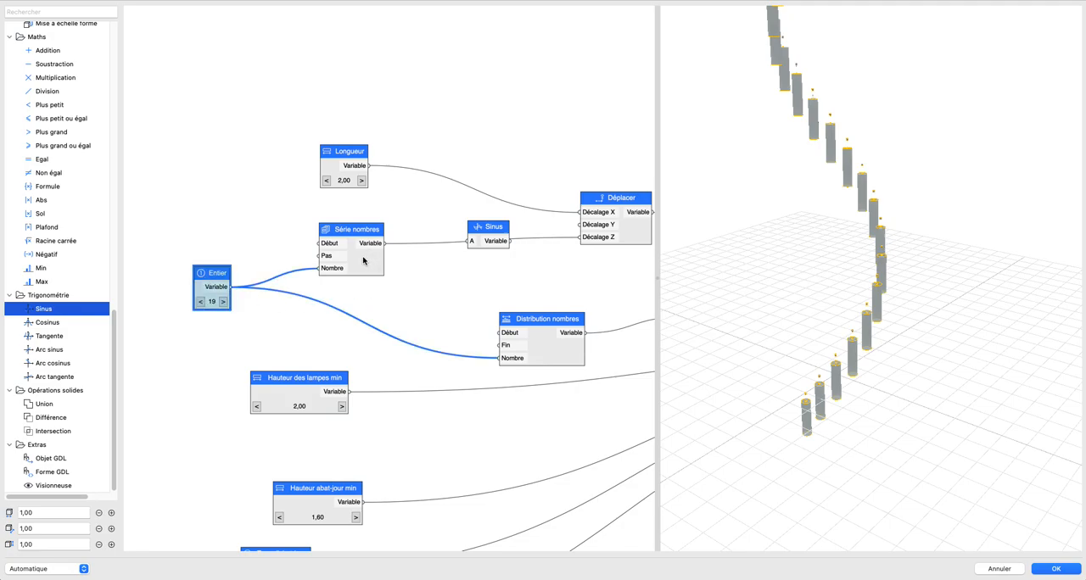
pyautogui.click(362, 262)
pyautogui.scroll(2, 351, 278)
pyautogui.moveTo(351, 277); pyautogui.dragTo(355, 289, button='middle')
pyautogui.moveTo(371, 269); pyautogui.dragTo(414, 266)
pyautogui.click(414, 315)
pyautogui.scroll(-3, 480, 313)
pyautogui.hscroll(2, 467, 313)
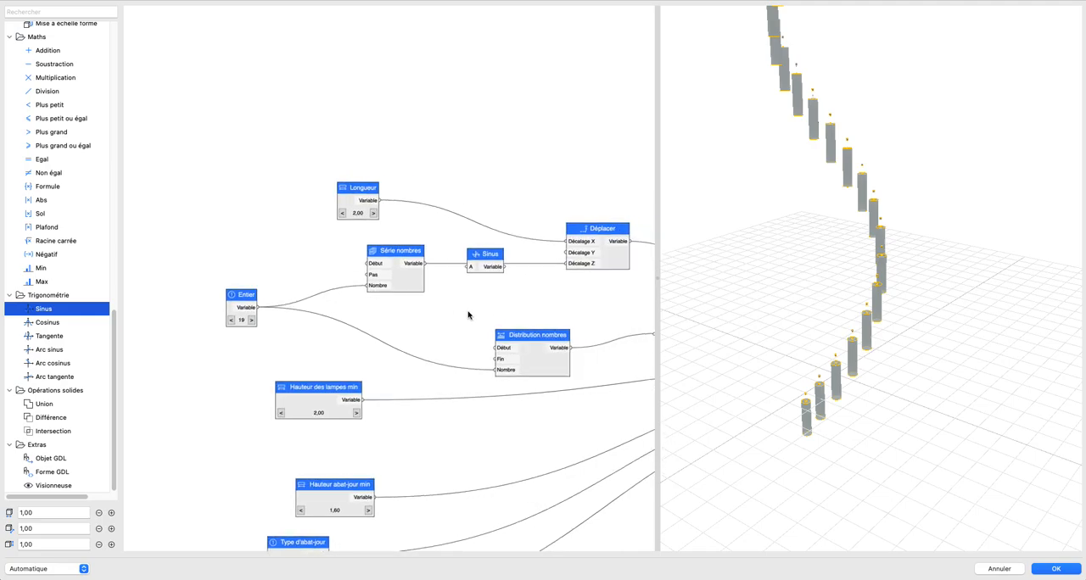
# Step: Replace Série nombres with a copy of Distribution nombres, feed its Nombre input from Entier and keep Fin at 360
pyautogui.scroll(2, 462, 316)
pyautogui.moveTo(315, 222); pyautogui.dragTo(374, 279)
pyautogui.press('BackSpace')
pyautogui.click(551, 379)
pyautogui.press('super+v')
pyautogui.moveTo(213, 306); pyautogui.dragTo(351, 278)
pyautogui.doubleClick(350, 278)
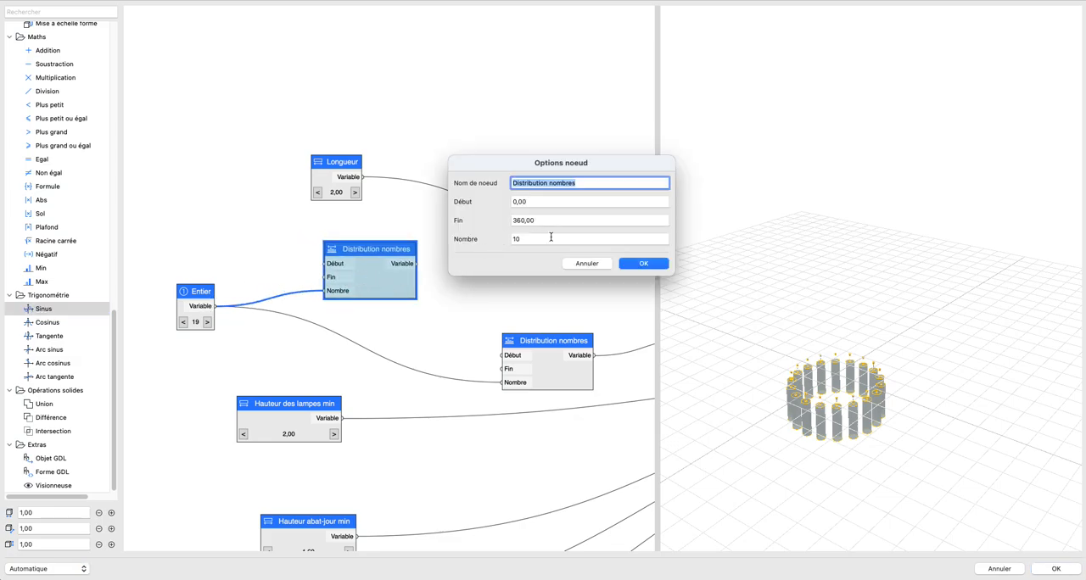
pyautogui.click(647, 264)
# Step: Connect the copied Distribution nombres node to Sinus input A and the Sinus output to Déplacer's Décalage Z
pyautogui.moveTo(417, 263); pyautogui.dragTo(472, 257)
pyautogui.moveTo(513, 257); pyautogui.dragTo(586, 254)
pyautogui.scroll(-15, 781, 367)
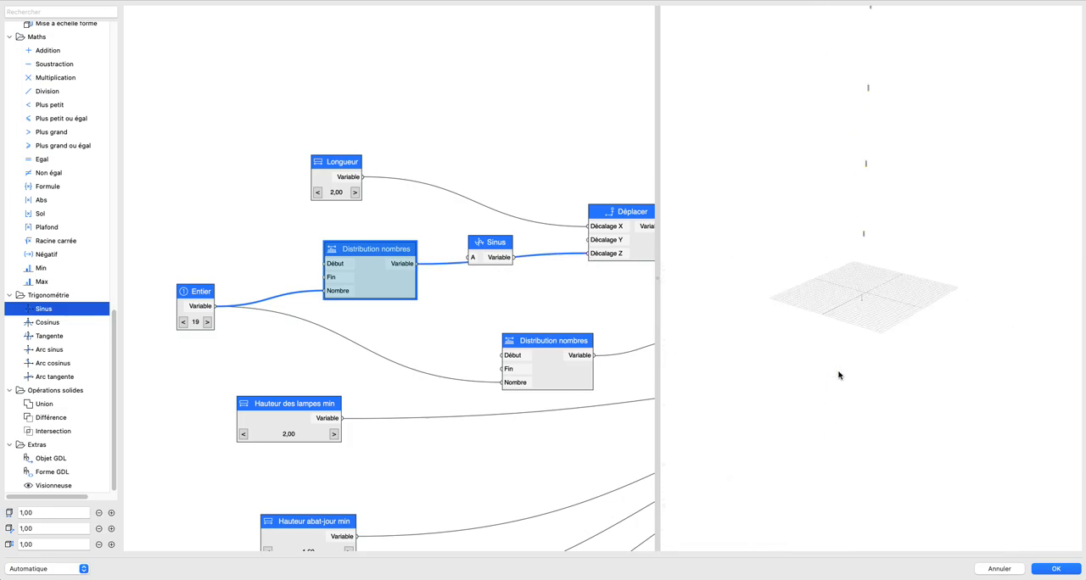
pyautogui.moveTo(884, 279); pyautogui.dragTo(834, 385, button='middle')
pyautogui.scroll(8, 741, 413)
pyautogui.scroll(6, 833, 384)
pyautogui.scroll(6, 749, 415)
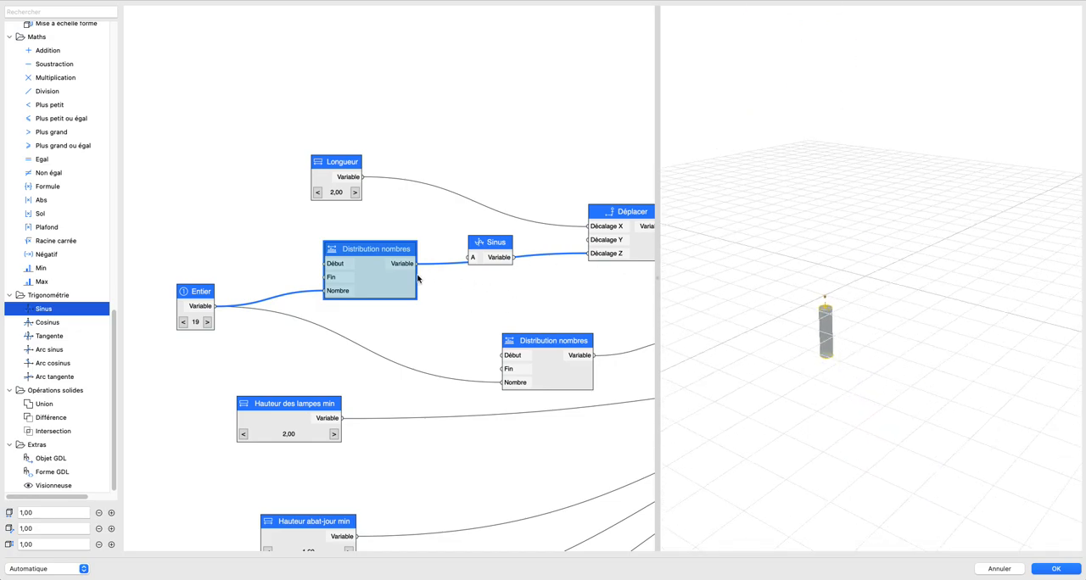
pyautogui.moveTo(416, 268); pyautogui.dragTo(595, 259)
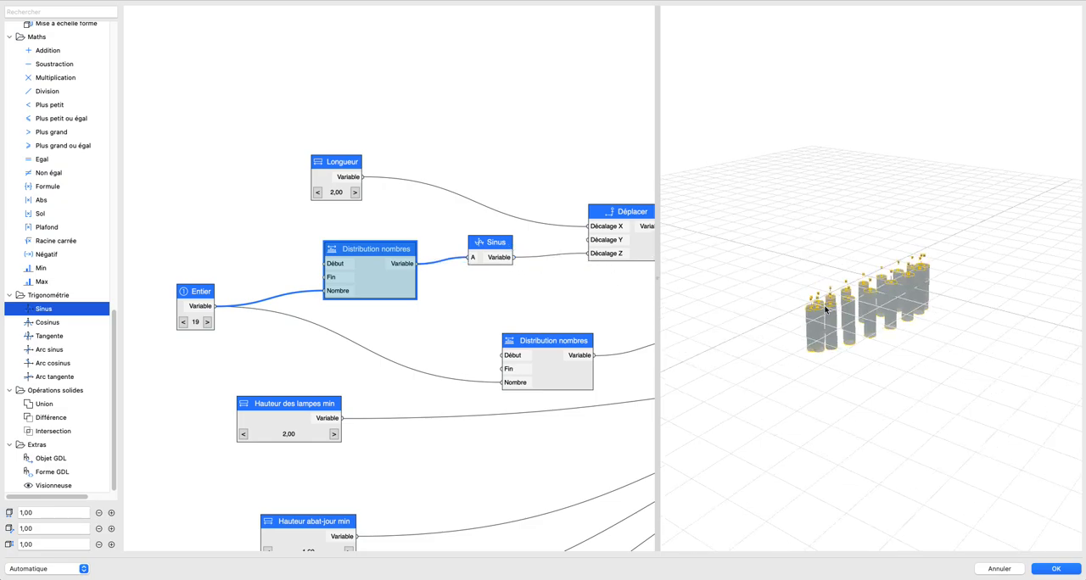
# Step: Move the copied Distribution nombres node and Entier farther away from Sinus
pyautogui.moveTo(818, 303); pyautogui.dragTo(865, 308)
pyautogui.scroll(3, 927, 346)
pyautogui.moveTo(927, 346); pyautogui.dragTo(914, 309)
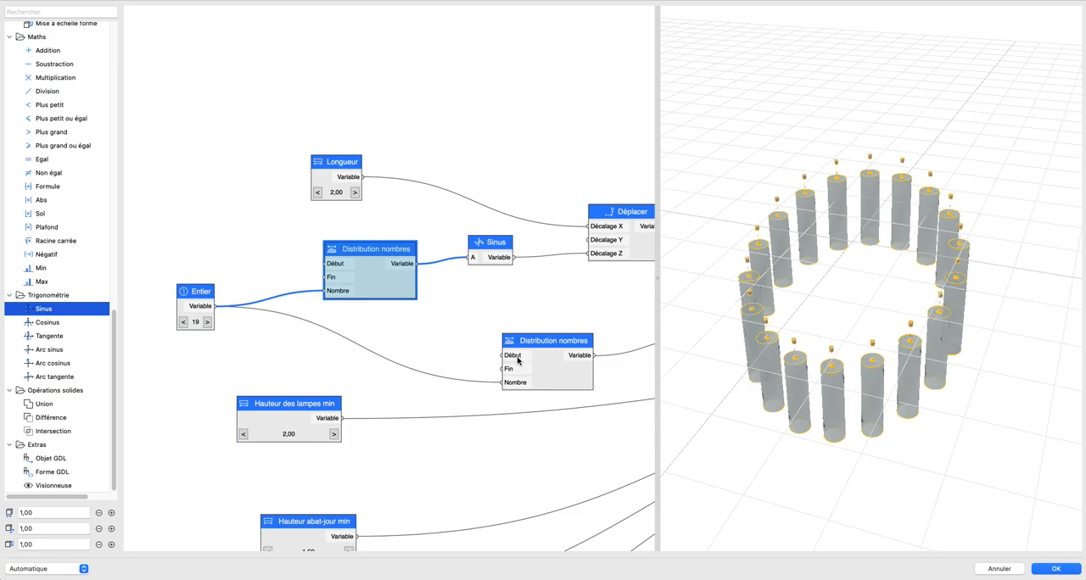
pyautogui.click(495, 333)
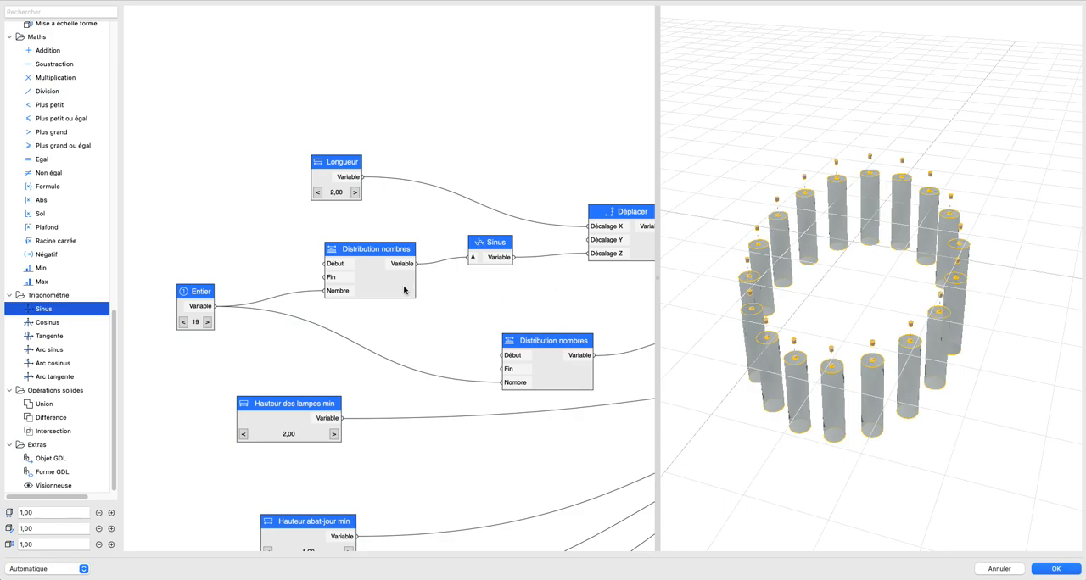
pyautogui.moveTo(405, 290); pyautogui.dragTo(325, 279)
pyautogui.moveTo(194, 292); pyautogui.dragTo(162, 293)
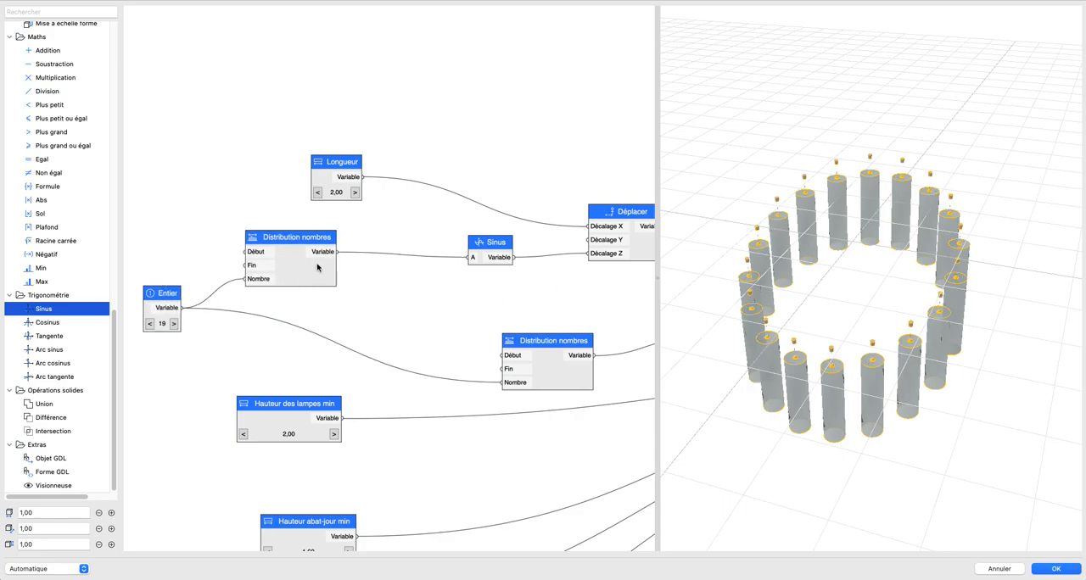
pyautogui.moveTo(319, 268); pyautogui.dragTo(321, 273)
# Step: Set the Fin value of the Distribution nombres node feeding Sinus to 180
pyautogui.moveTo(784, 304); pyautogui.dragTo(762, 295)
pyautogui.moveTo(230, 301); pyautogui.dragTo(355, 307, button='middle')
pyautogui.scroll(3, 395, 306)
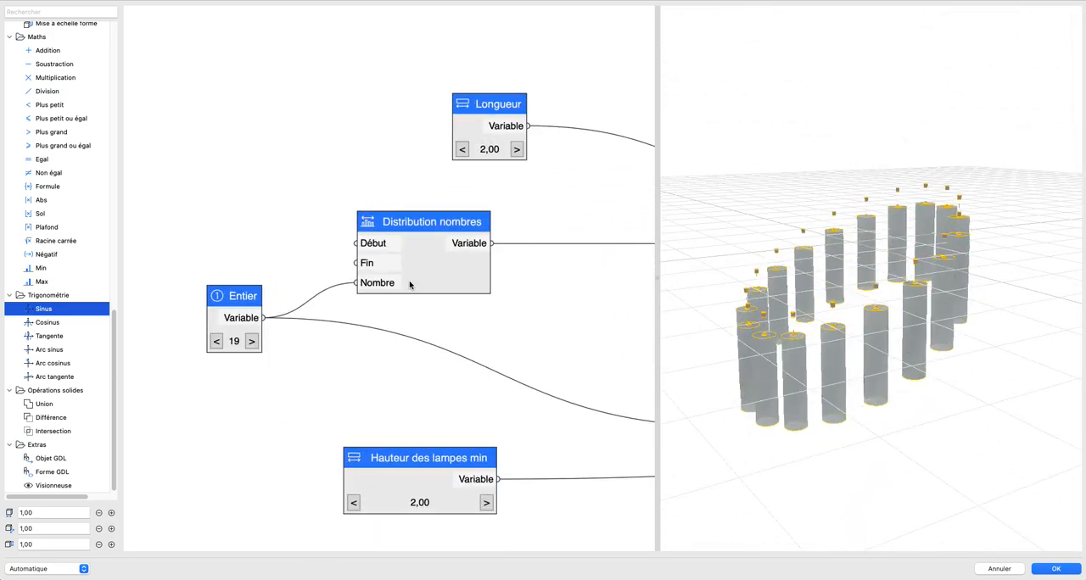
pyautogui.doubleClick(419, 282)
pyautogui.doubleClick(543, 222)
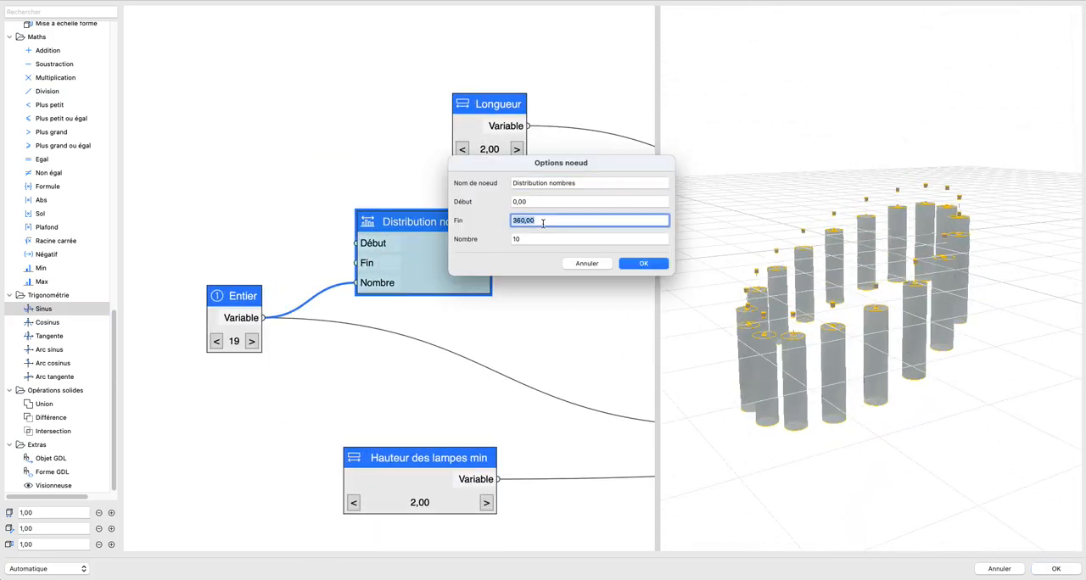
pyautogui.write('180')
pyautogui.press('Return')
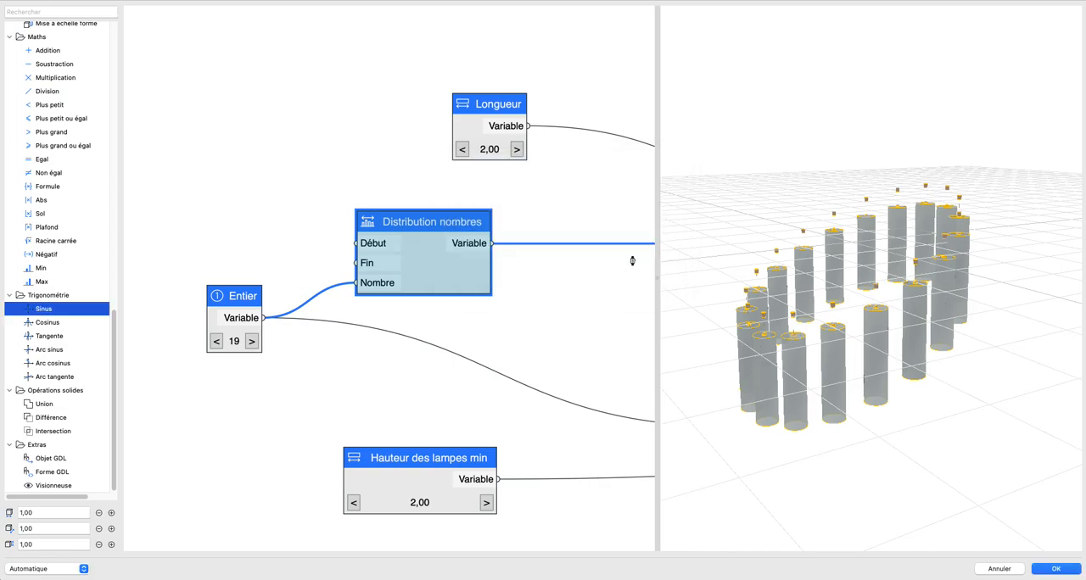
# Step: Examine the lamp ring from several angles and check the Fin value in the Distribution nombres options
pyautogui.moveTo(855, 314); pyautogui.dragTo(870, 337)
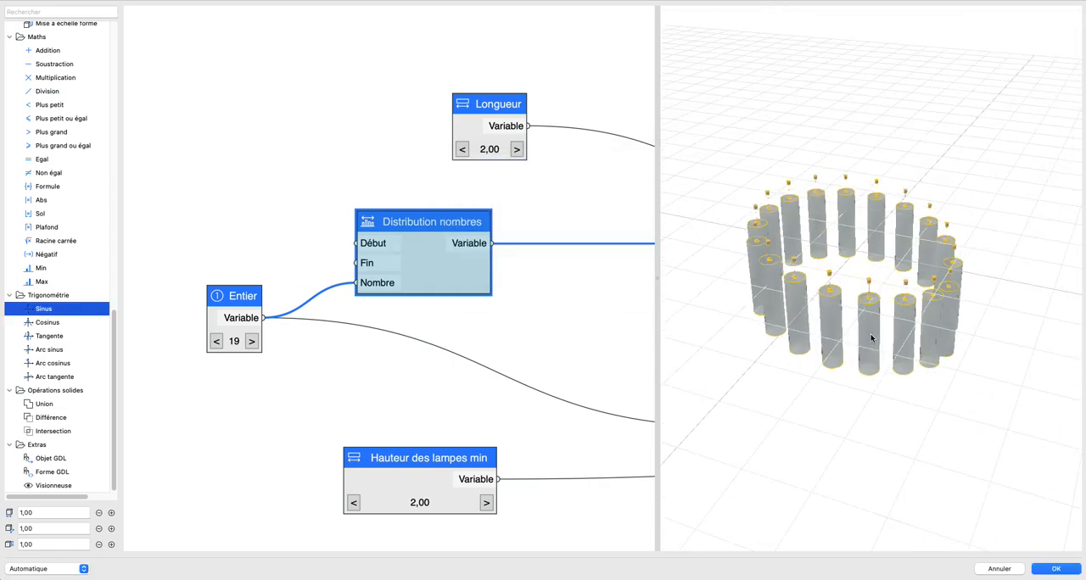
pyautogui.doubleClick(382, 271)
pyautogui.click(539, 221)
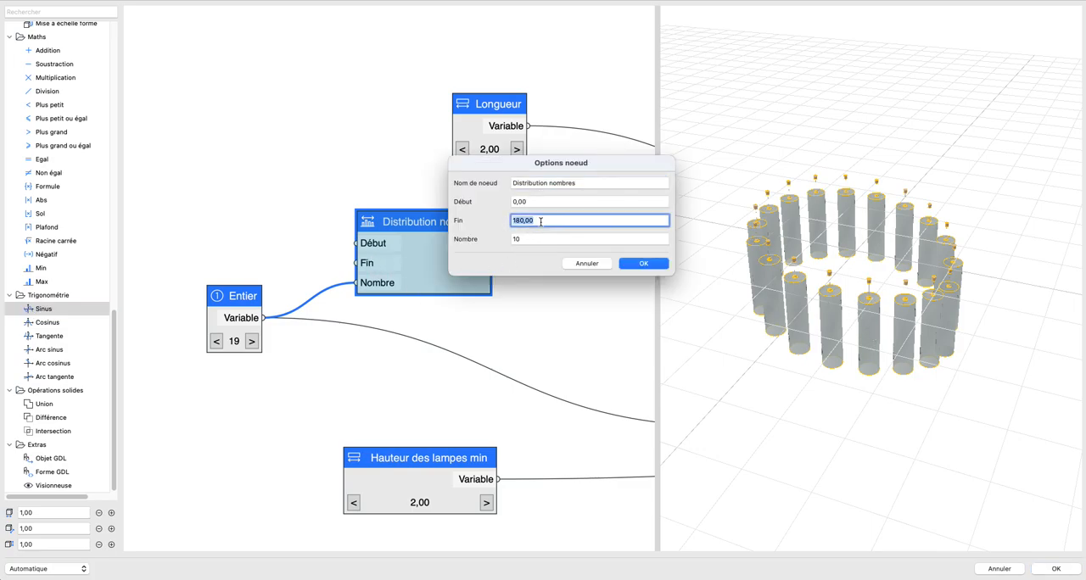
pyautogui.click(645, 264)
pyautogui.moveTo(845, 352); pyautogui.dragTo(820, 291)
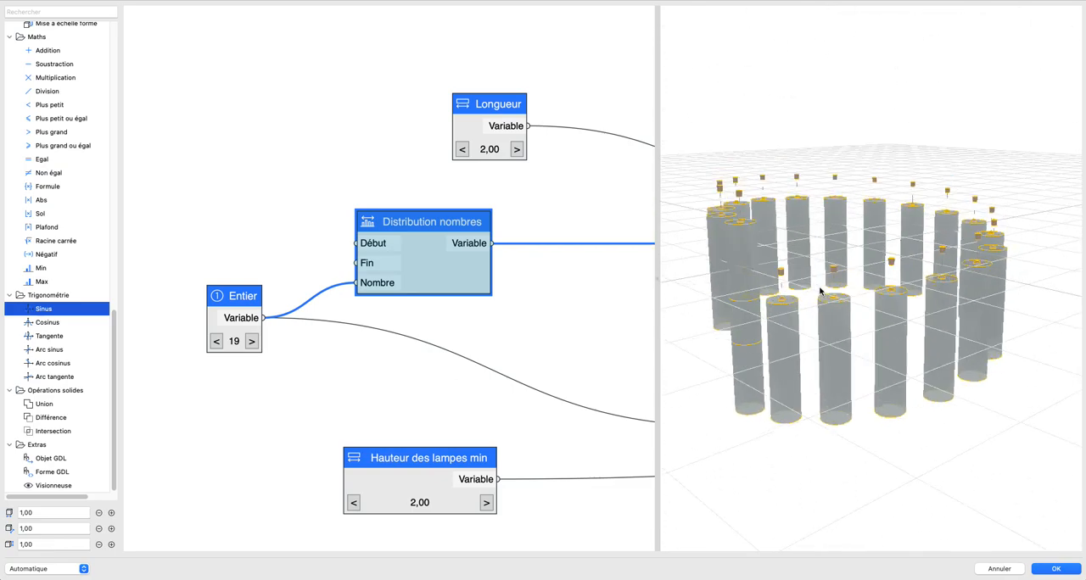
pyautogui.moveTo(729, 296); pyautogui.dragTo(830, 311)
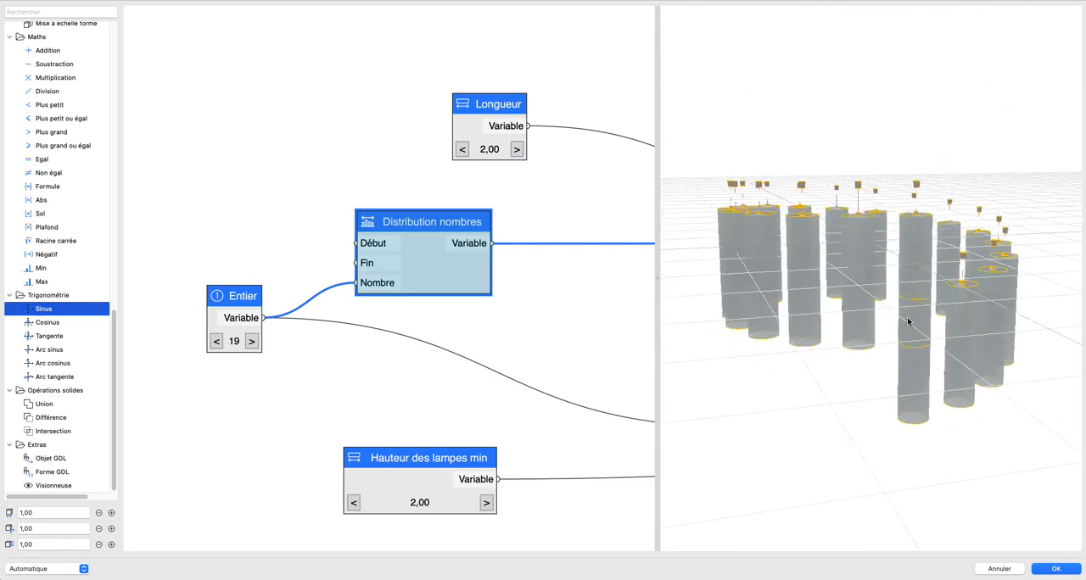
pyautogui.moveTo(907, 321); pyautogui.dragTo(876, 329)
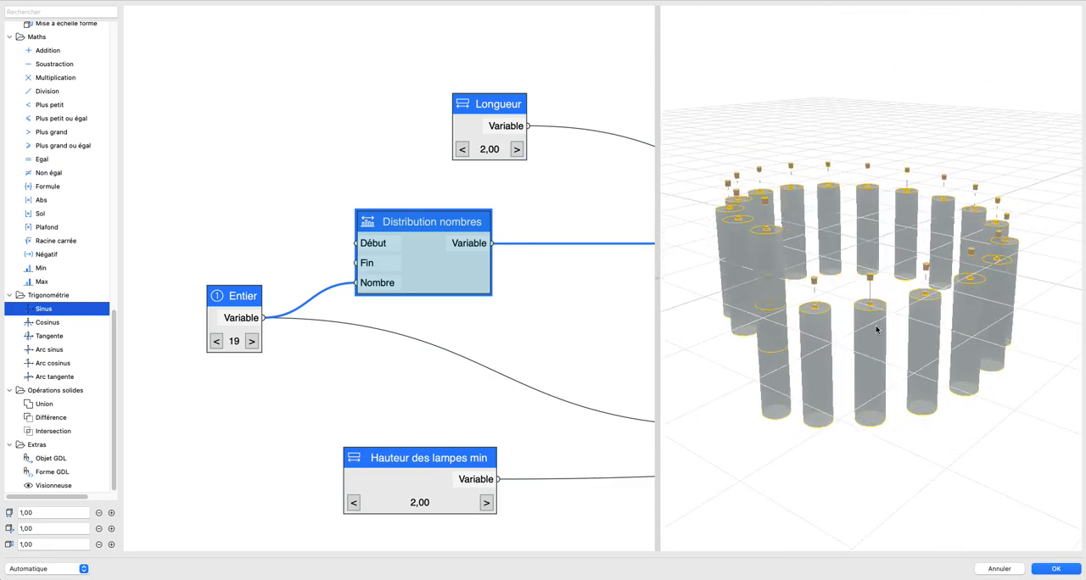
# Step: Enter 180 again as Fin for the Distribution nombres node feeding Sinus and examine the lamp heights from the side
pyautogui.doubleClick(386, 255)
pyautogui.click(546, 222)
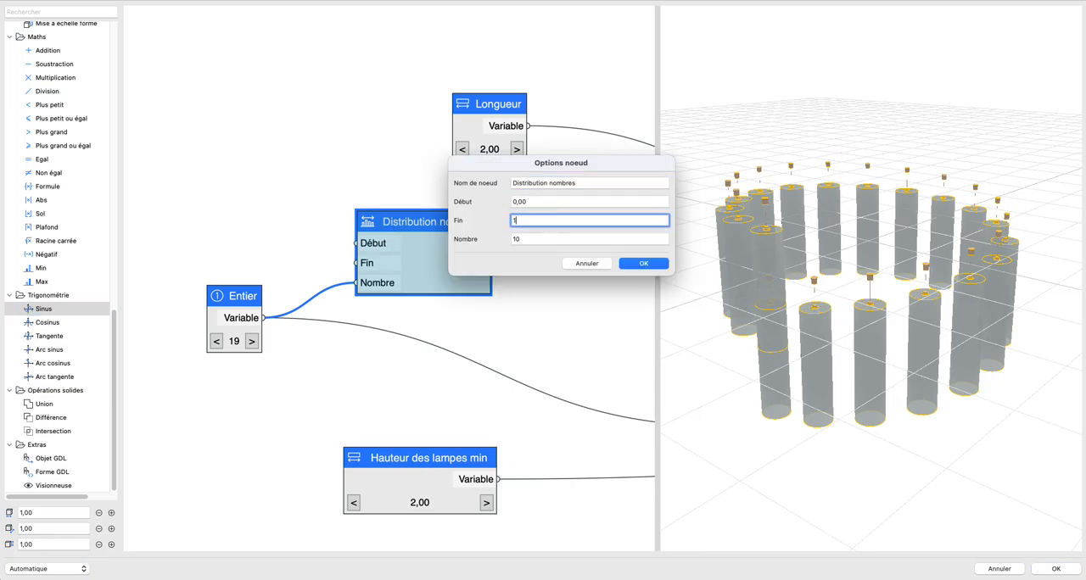
pyautogui.press('Return')
pyautogui.moveTo(867, 307)
pyautogui.mouseDown()
pyautogui.moveTo(904, 339)
pyautogui.moveTo(959, 286)
pyautogui.moveTo(857, 292)
pyautogui.moveTo(924, 308)
pyautogui.moveTo(863, 302)
pyautogui.moveTo(875, 291)
pyautogui.mouseUp()
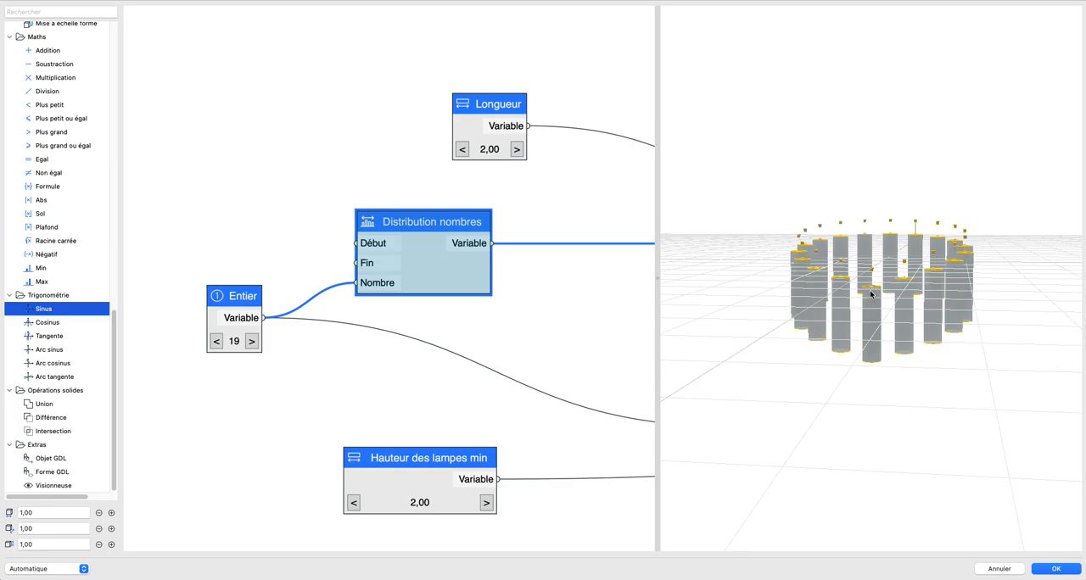
pyautogui.moveTo(871, 293); pyautogui.dragTo(914, 289)
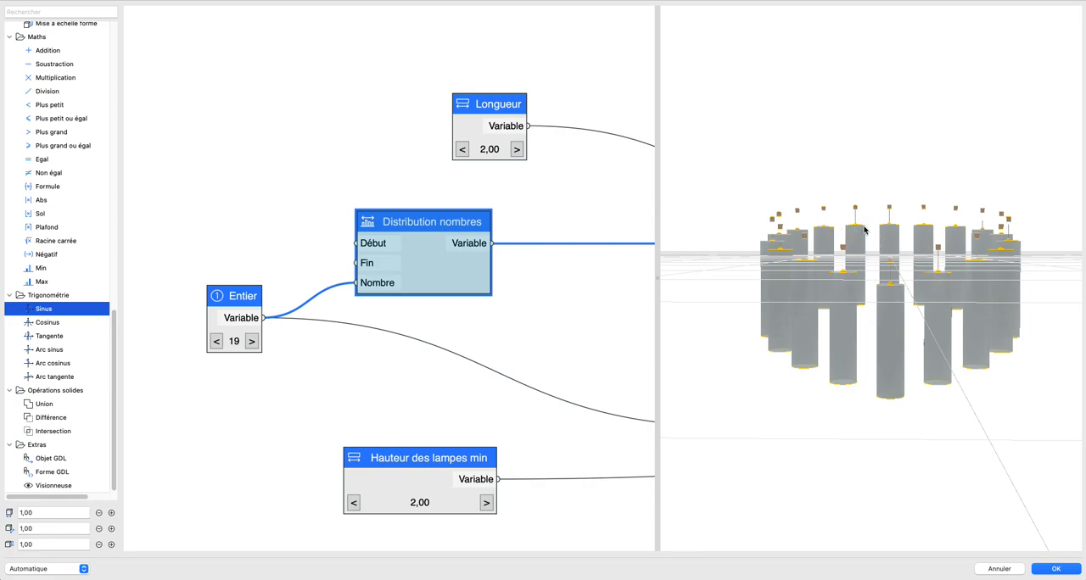
# Step: Restore the Fin value of the Distribution nombres node feeding Sinus to 360
pyautogui.doubleClick(367, 266)
pyautogui.doubleClick(601, 219)
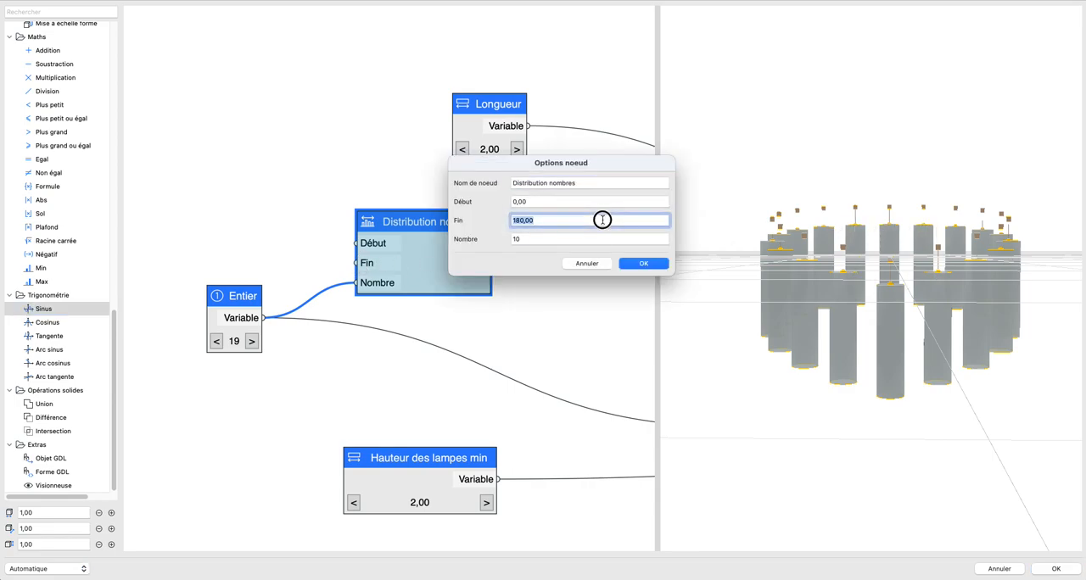
pyautogui.click(643, 264)
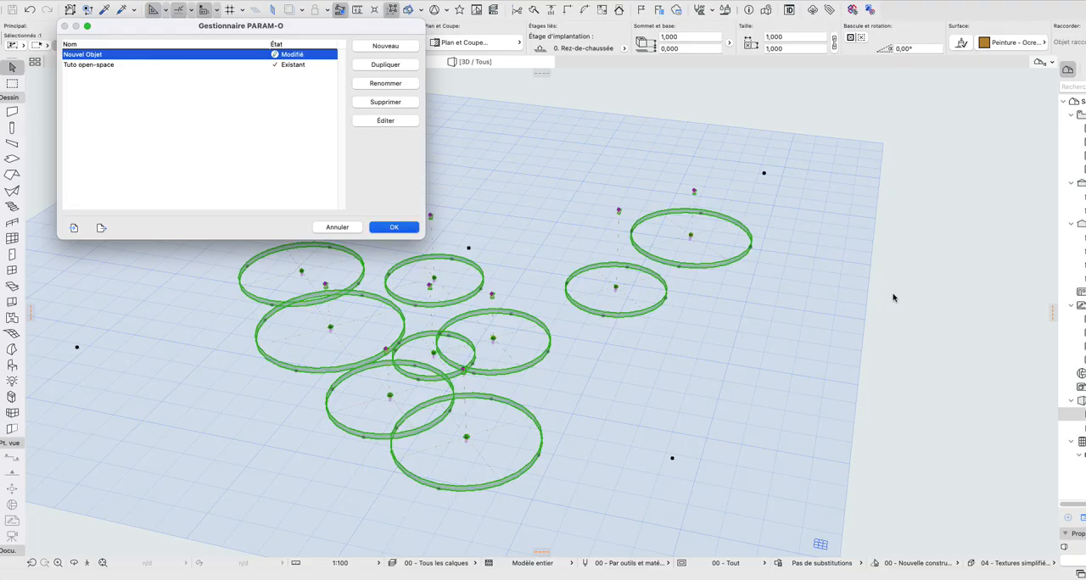
pyautogui.click(395, 227)
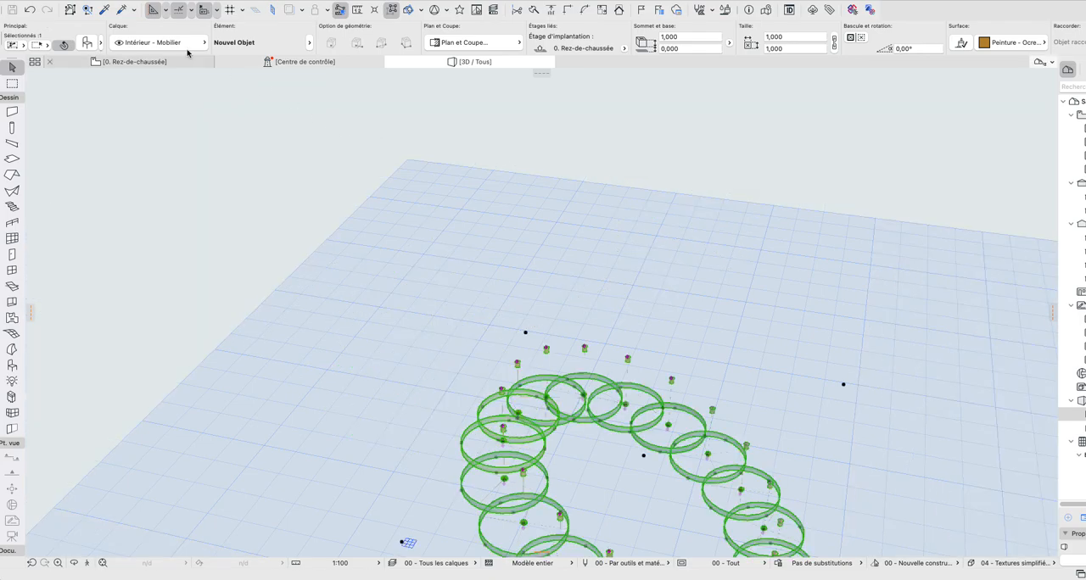
# Step: Open the selected hanging lamp object in the PARAM-O editor and bring its Déplacer and Rotation Z nodes into view
pyautogui.click(85, 1)
pyautogui.moveTo(144, 129)
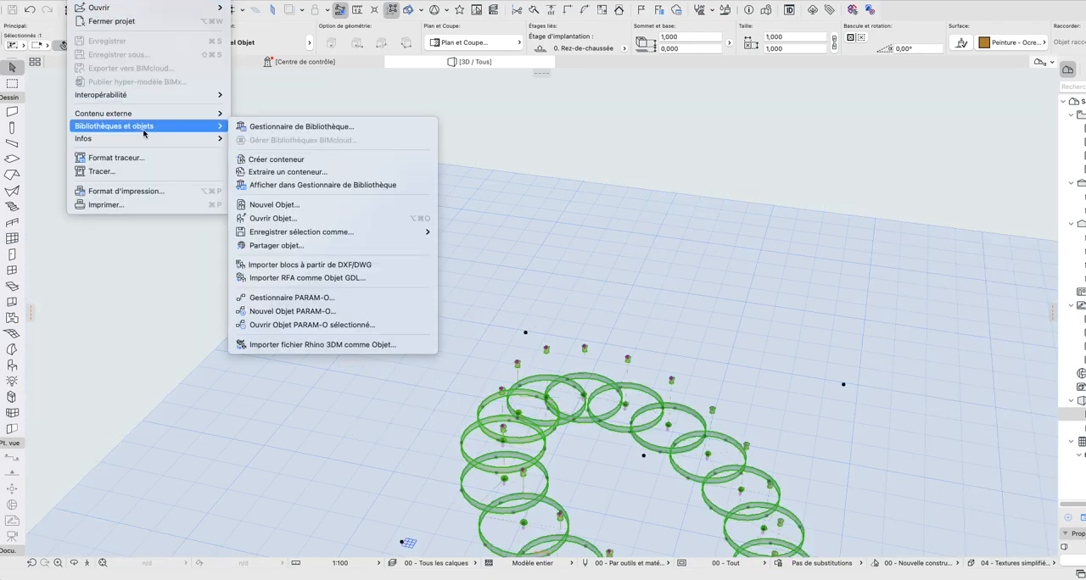
pyautogui.click(348, 325)
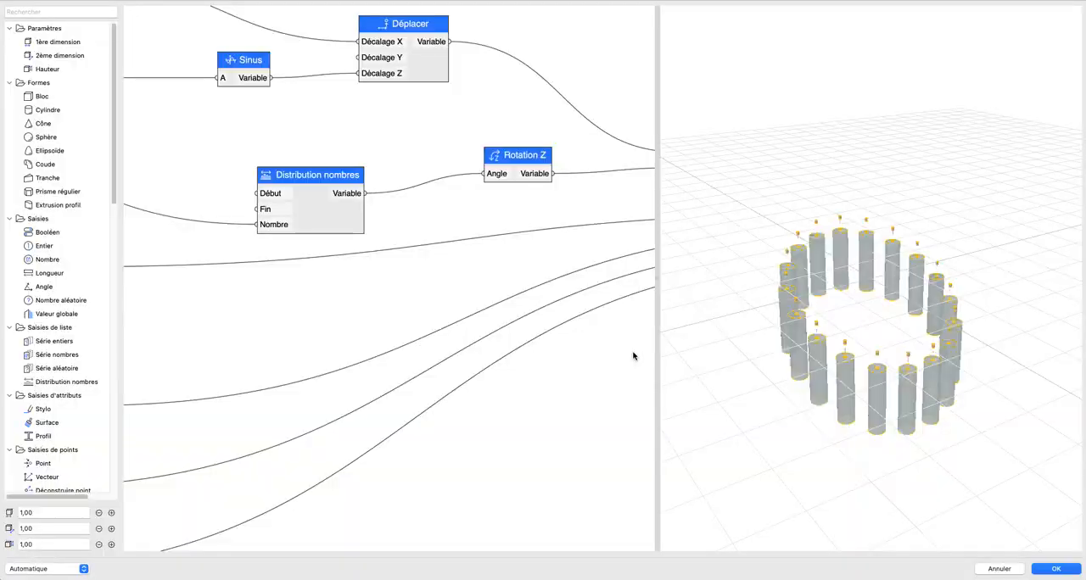
pyautogui.moveTo(917, 348); pyautogui.dragTo(848, 351)
pyautogui.scroll(5, 852, 320)
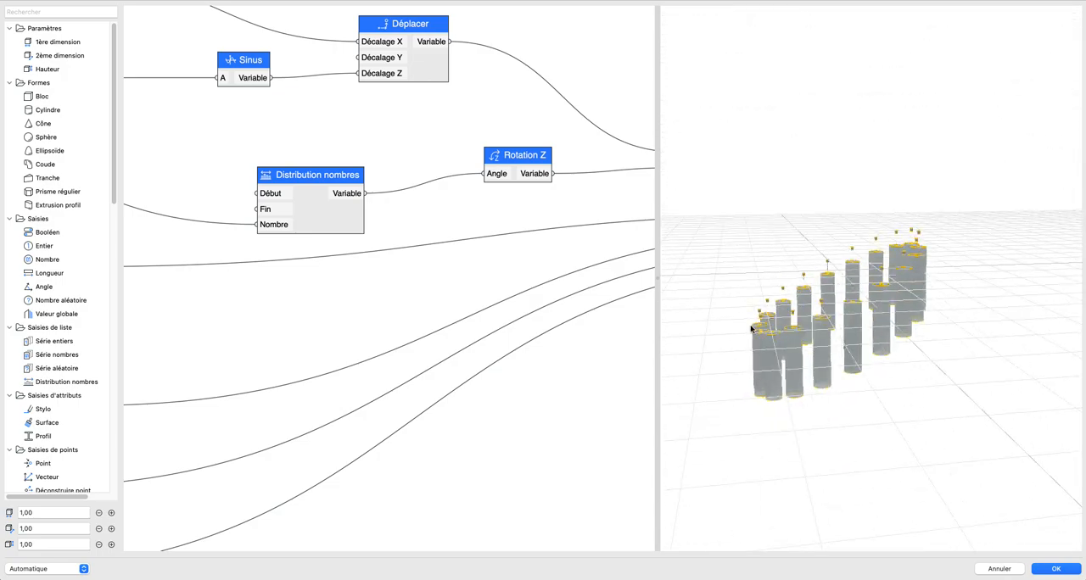
# Step: Spread the Sinus node and the Distribution nombres node feeding it apart to make room for another node
pyautogui.scroll(-10, 373, 279)
pyautogui.scroll(5, 389, 250)
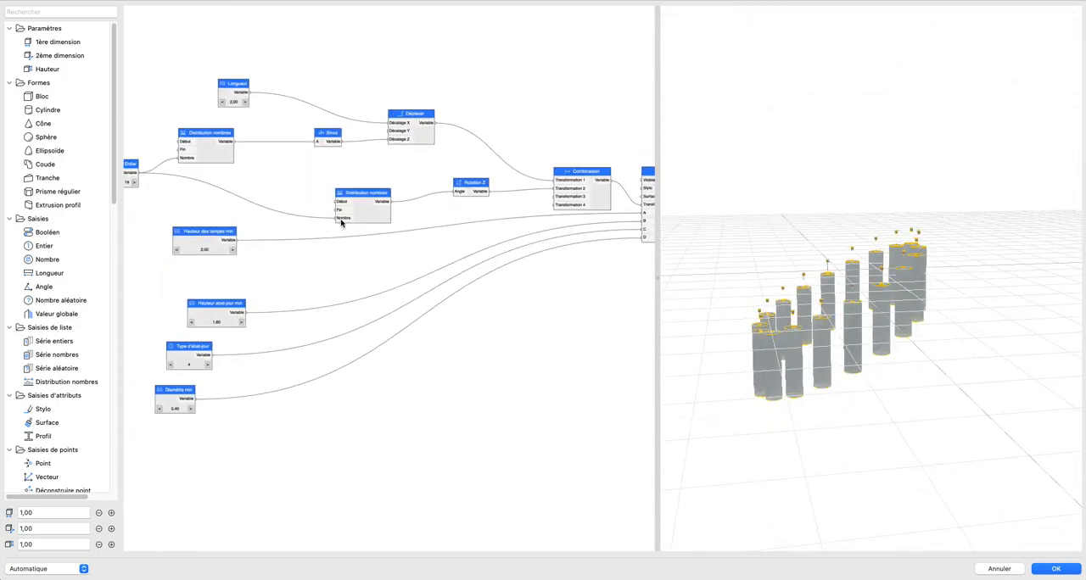
pyautogui.scroll(-5, 455, 309)
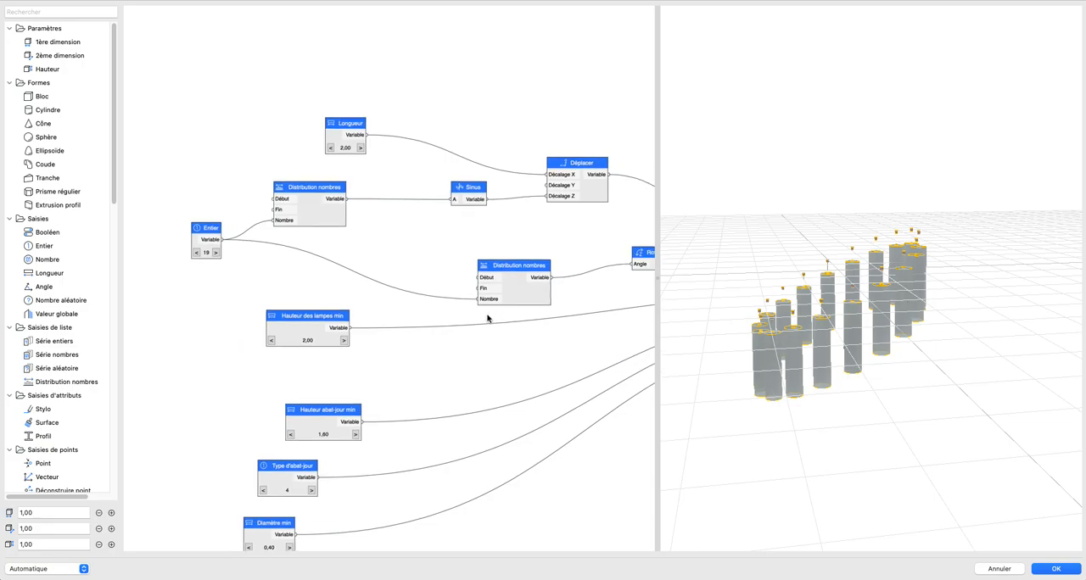
pyautogui.scroll(6, 449, 296)
pyautogui.scroll(3, 449, 284)
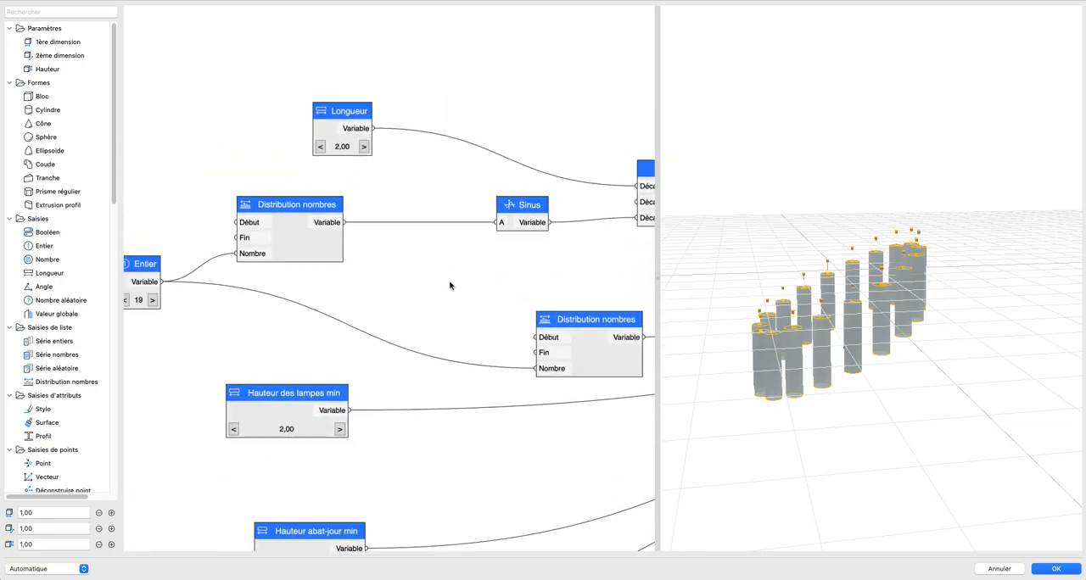
pyautogui.moveTo(542, 240); pyautogui.dragTo(586, 259)
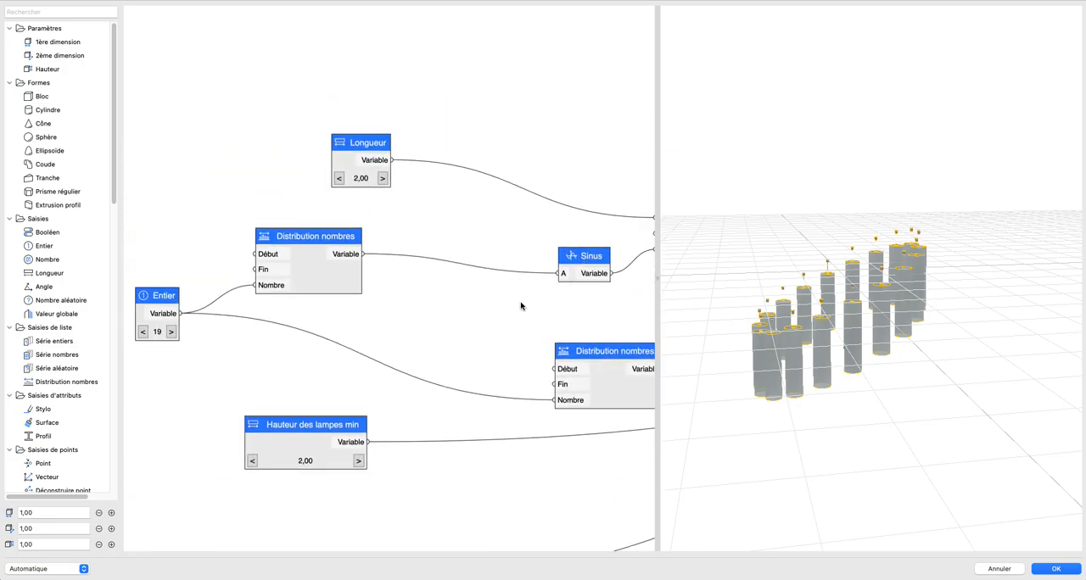
pyautogui.moveTo(311, 248); pyautogui.dragTo(290, 234)
# Step: Insert a Multiplication node between Distribution nombres and Sinus using its A input, and move the lamp-count Entier node out of the way
pyautogui.scroll(-10, 71, 307)
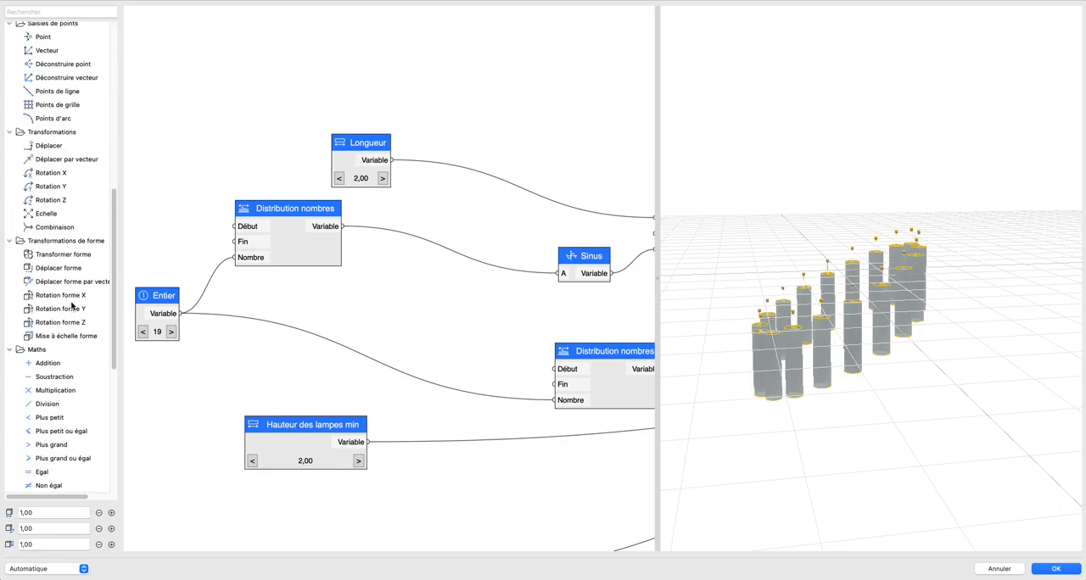
pyautogui.moveTo(49, 388); pyautogui.dragTo(487, 273)
pyautogui.moveTo(344, 227); pyautogui.dragTo(457, 272)
pyautogui.moveTo(545, 272); pyautogui.dragTo(559, 273)
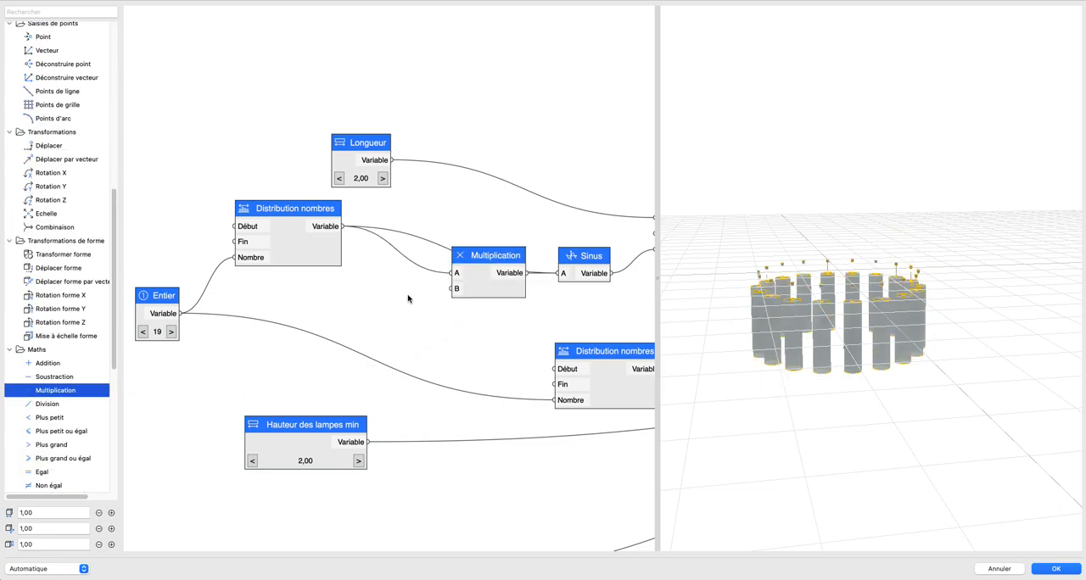
pyautogui.moveTo(165, 299); pyautogui.dragTo(121, 368)
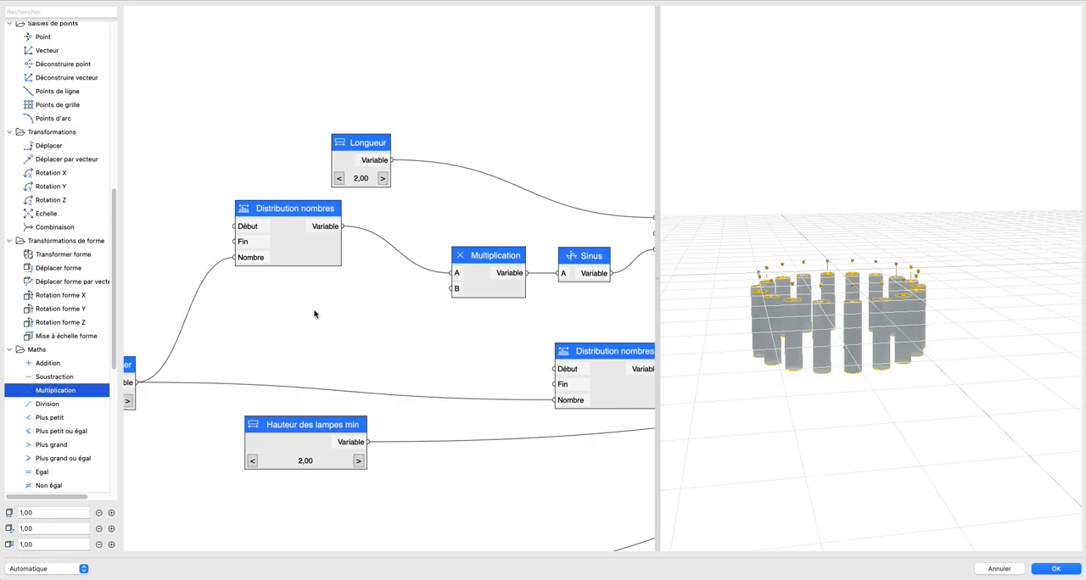
# Step: Add an Entier node set to 2 and connect it to the Multiplication node's B input
pyautogui.hscroll(-3, 280, 307)
pyautogui.scroll(-5, 78, 308)
pyautogui.scroll(10, 79, 313)
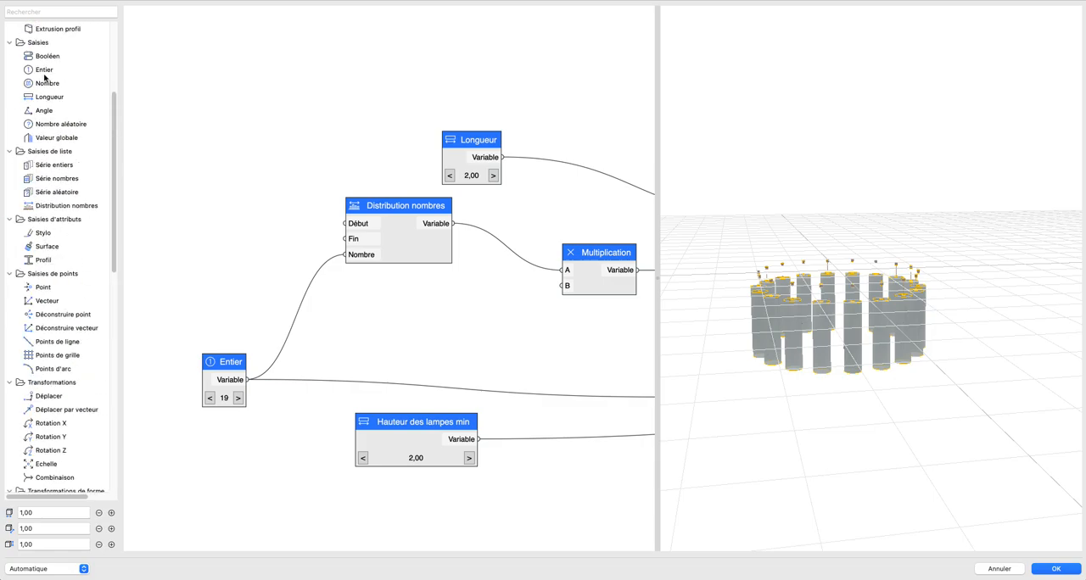
pyautogui.moveTo(43, 72); pyautogui.dragTo(563, 286)
pyautogui.click(436, 326)
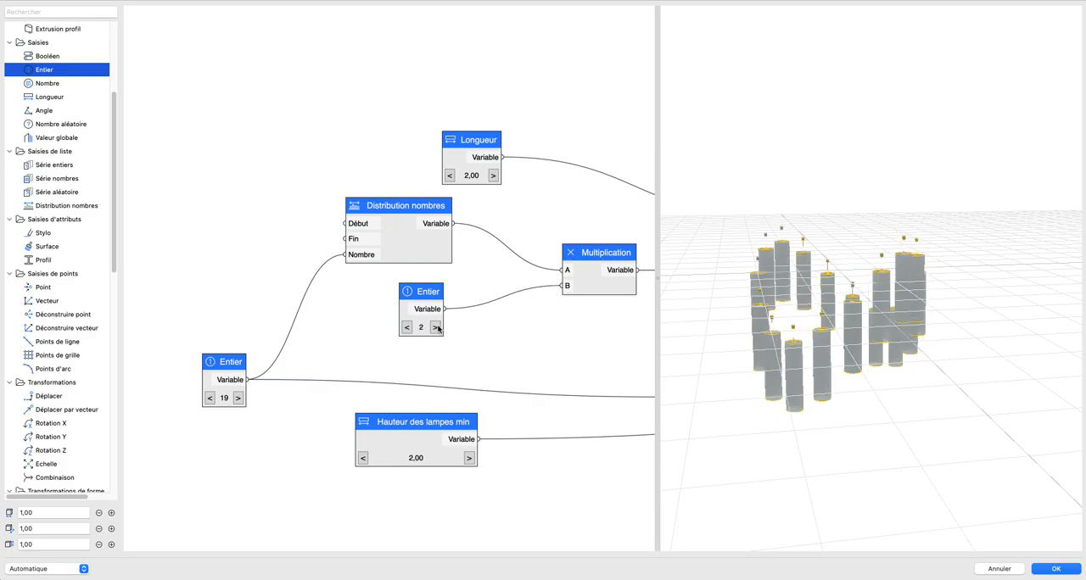
pyautogui.moveTo(830, 326); pyautogui.dragTo(755, 334)
# Step: Set the lamp-count Entier node to 30 and examine the wave in the 3D preview
pyautogui.click(238, 397)
pyautogui.click(237, 398)
pyautogui.click(237, 398)
pyautogui.click(237, 398)
pyautogui.click(238, 398)
pyautogui.click(237, 398)
pyautogui.click(237, 399)
pyautogui.click(238, 398)
pyautogui.click(211, 399)
pyautogui.click(210, 399)
pyautogui.click(210, 398)
pyautogui.moveTo(882, 356); pyautogui.dragTo(913, 360)
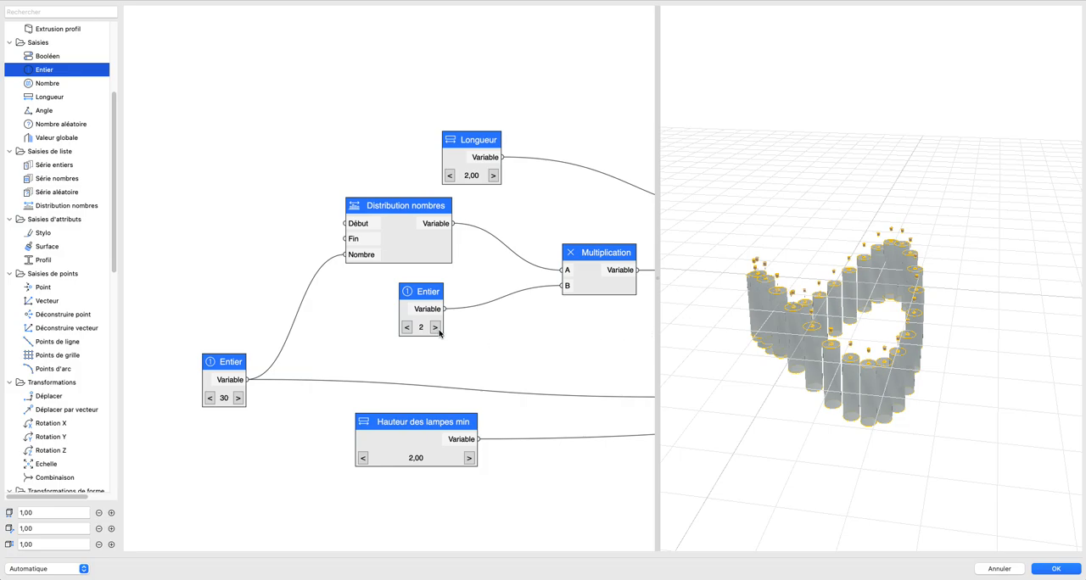
pyautogui.moveTo(787, 303); pyautogui.dragTo(731, 293)
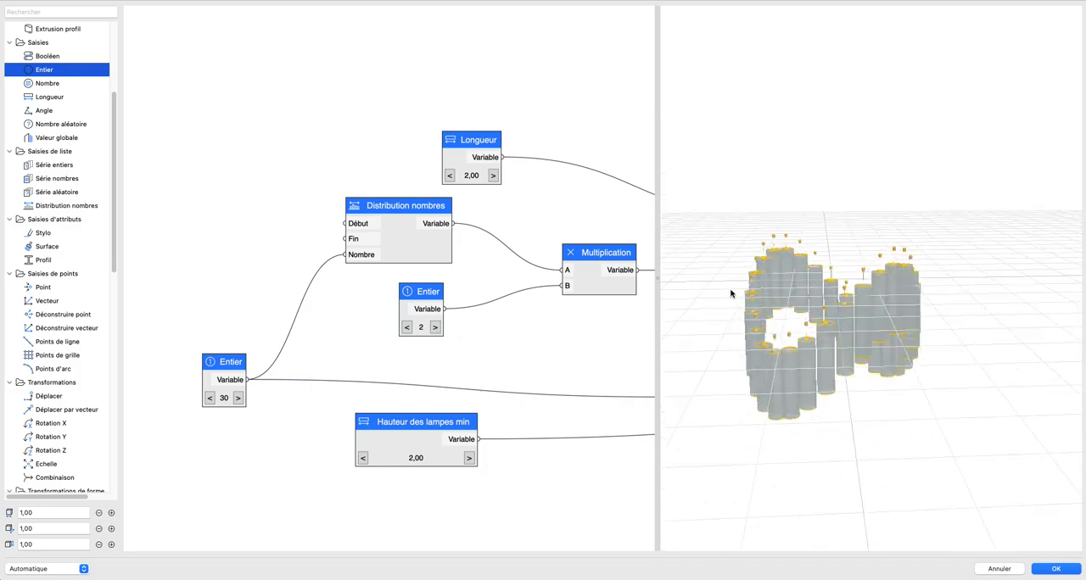
# Step: Try the values 3 and 4 in the Entier node feeding Multiplication and examine the resulting lamp wave
pyautogui.click(433, 327)
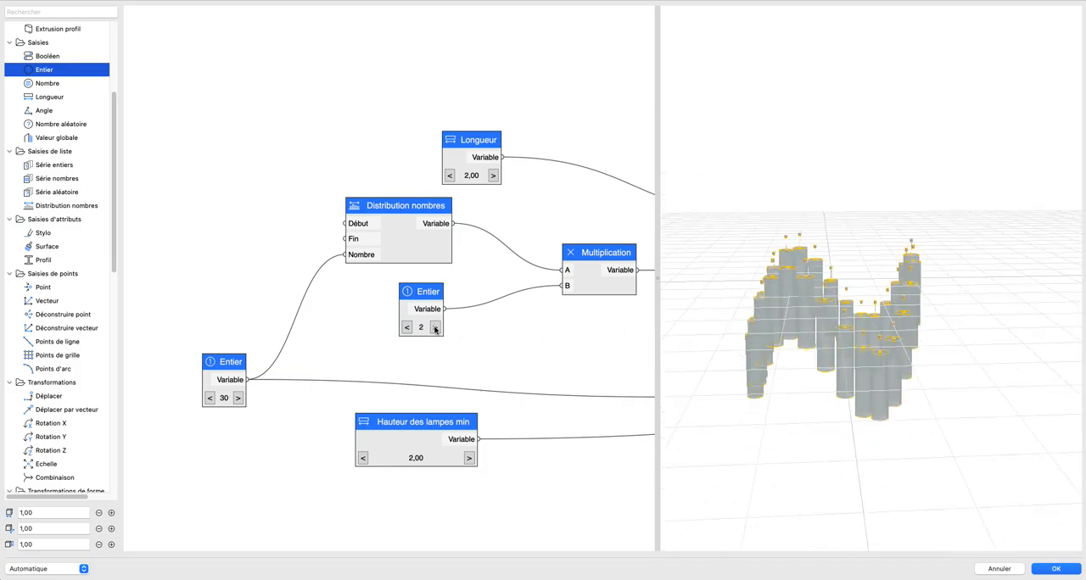
pyautogui.moveTo(752, 303); pyautogui.dragTo(908, 317)
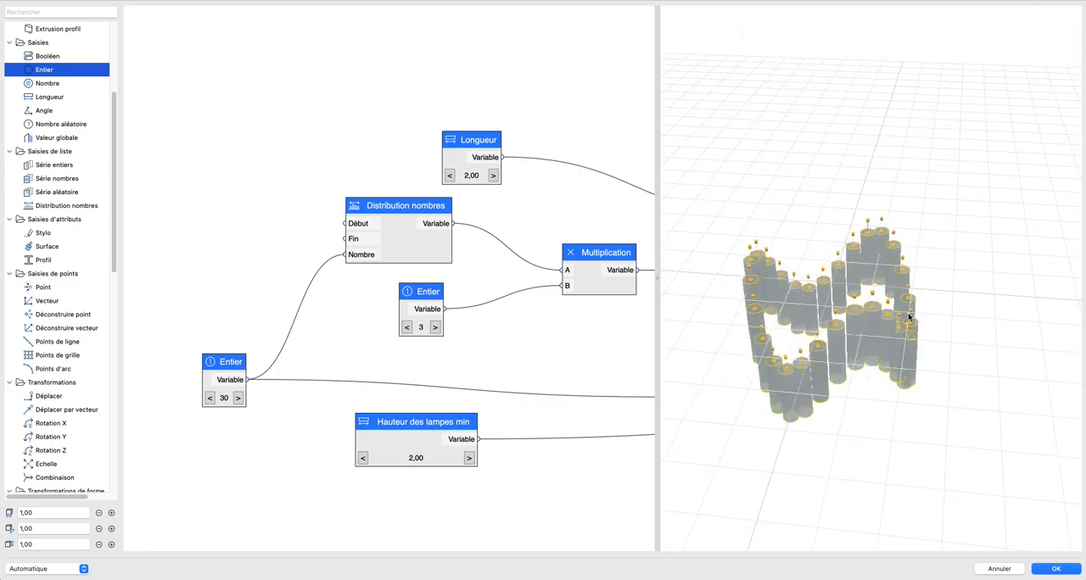
pyautogui.click(435, 327)
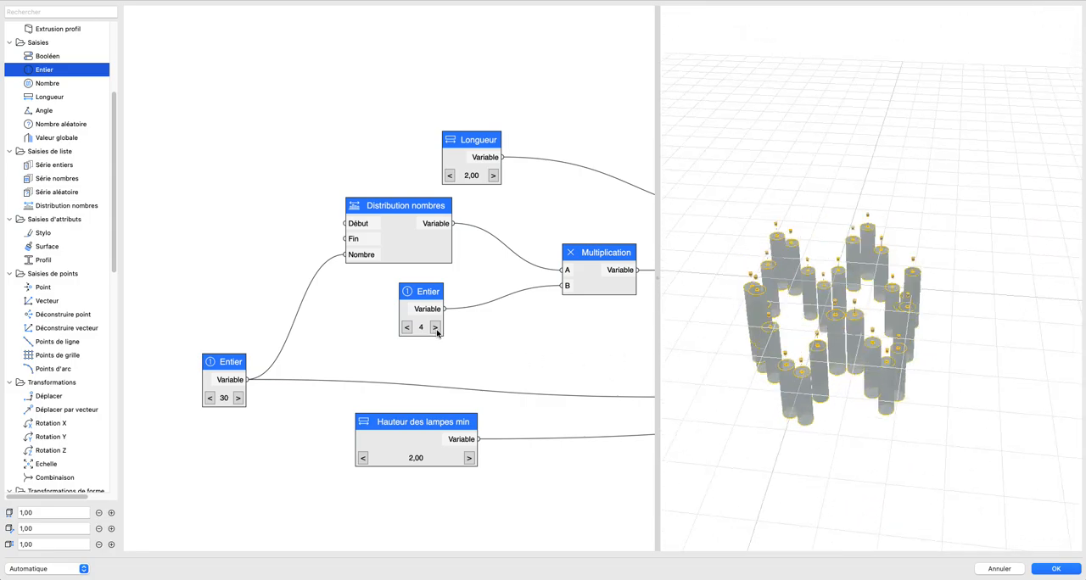
pyautogui.click(409, 329)
pyautogui.click(408, 329)
# Step: Try the value 1 in the Entier node feeding Multiplication, restore it to 2 and examine the lamp ring
pyautogui.scroll(-4, 540, 352)
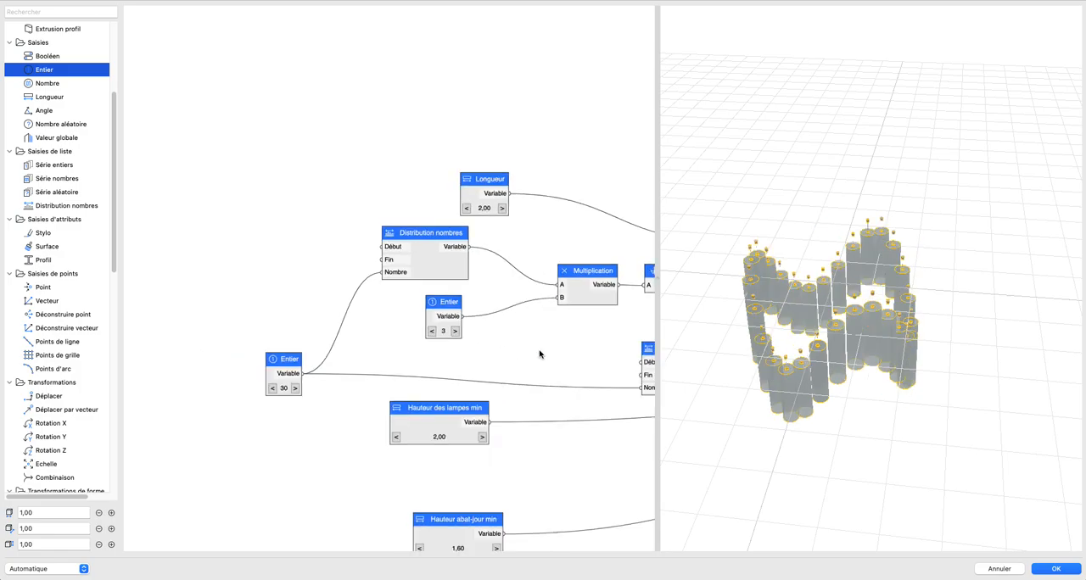
pyautogui.moveTo(540, 352); pyautogui.dragTo(413, 314, button='middle')
pyautogui.click(323, 300)
pyautogui.click(323, 300)
pyautogui.moveTo(916, 356); pyautogui.dragTo(797, 342)
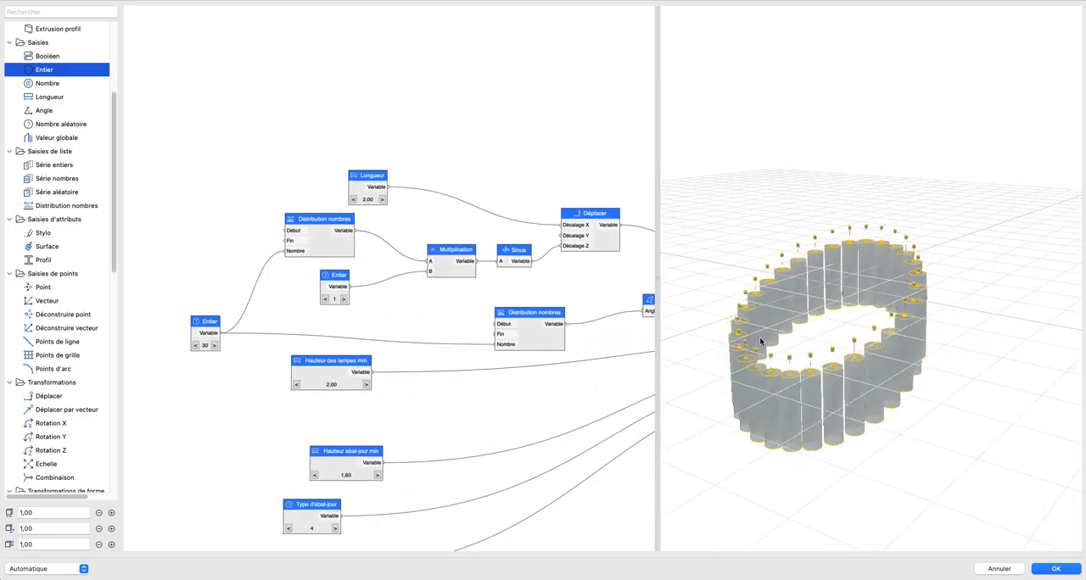
pyautogui.click(343, 299)
pyautogui.moveTo(1010, 359); pyautogui.dragTo(565, 340)
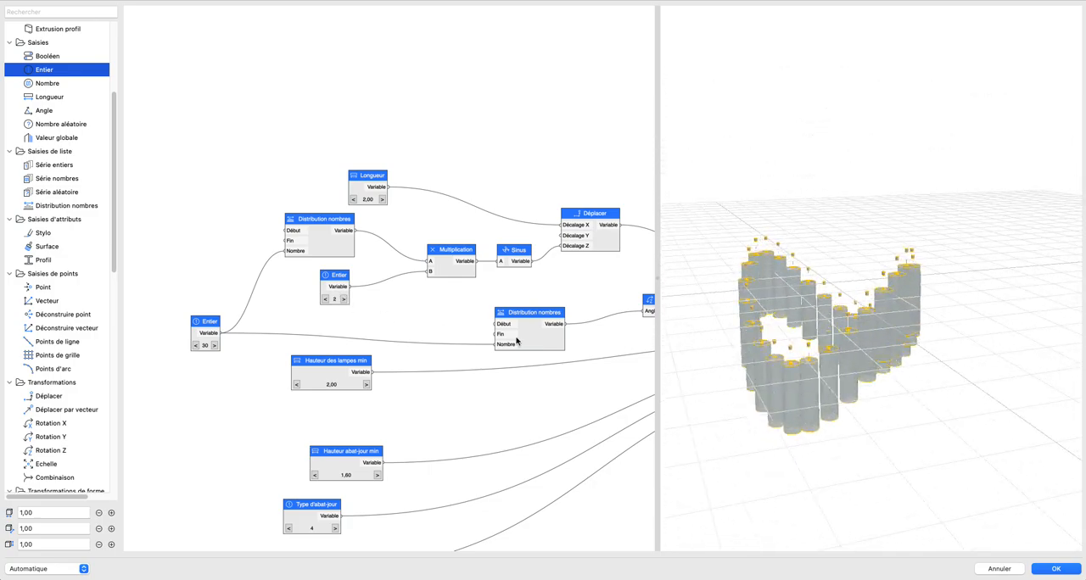
# Step: Examine the node links from Sinus and the height parameters to Lampe, and the lamp heights from the side
pyautogui.scroll(-5, 424, 322)
pyautogui.moveTo(356, 314); pyautogui.dragTo(328, 279, button='middle')
pyautogui.scroll(-2, 445, 288)
pyautogui.scroll(2, 383, 231)
pyautogui.scroll(5, 388, 270)
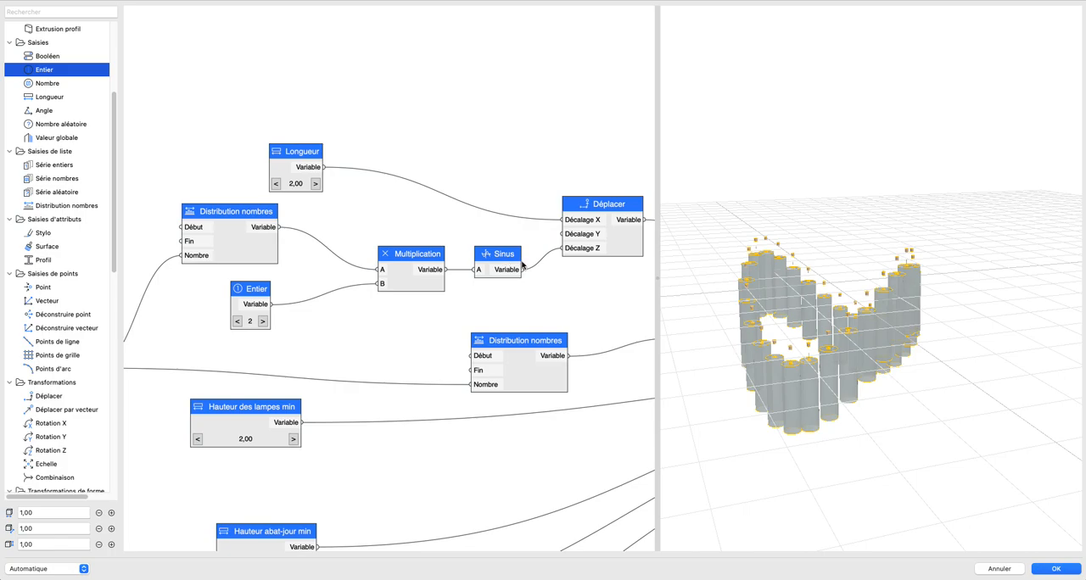
pyautogui.scroll(-8, 523, 265)
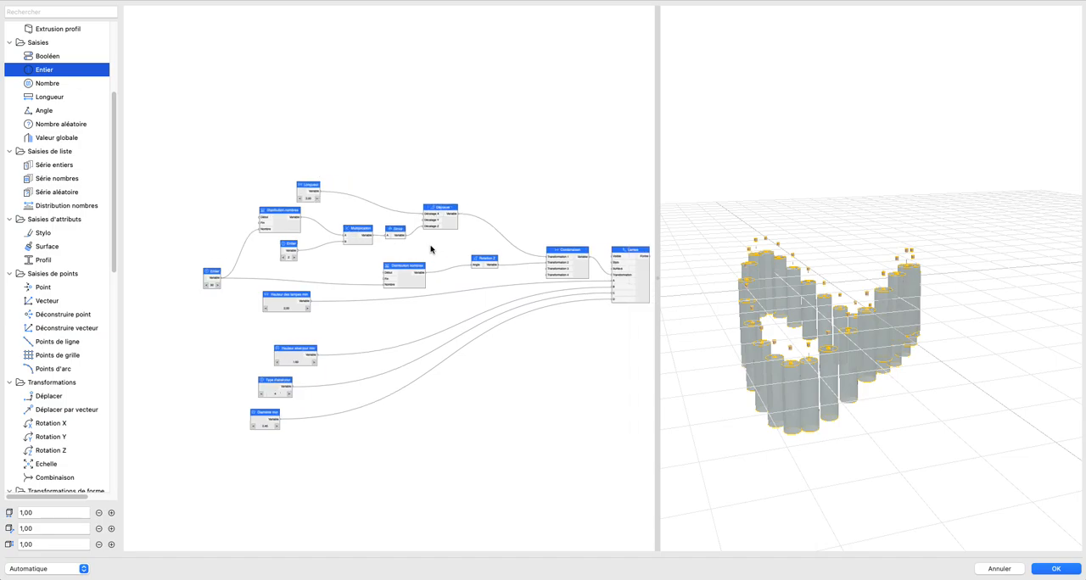
pyautogui.moveTo(503, 255); pyautogui.dragTo(489, 259)
pyautogui.scroll(5, 432, 268)
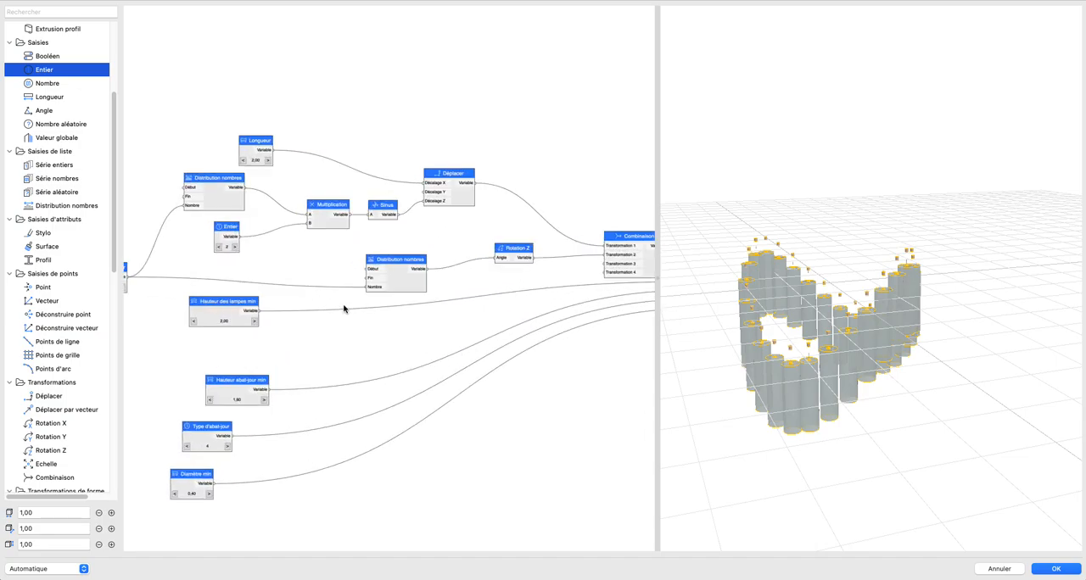
pyautogui.moveTo(854, 340)
pyautogui.mouseDown()
pyautogui.moveTo(879, 349)
pyautogui.moveTo(812, 330)
pyautogui.moveTo(857, 322)
pyautogui.mouseUp()
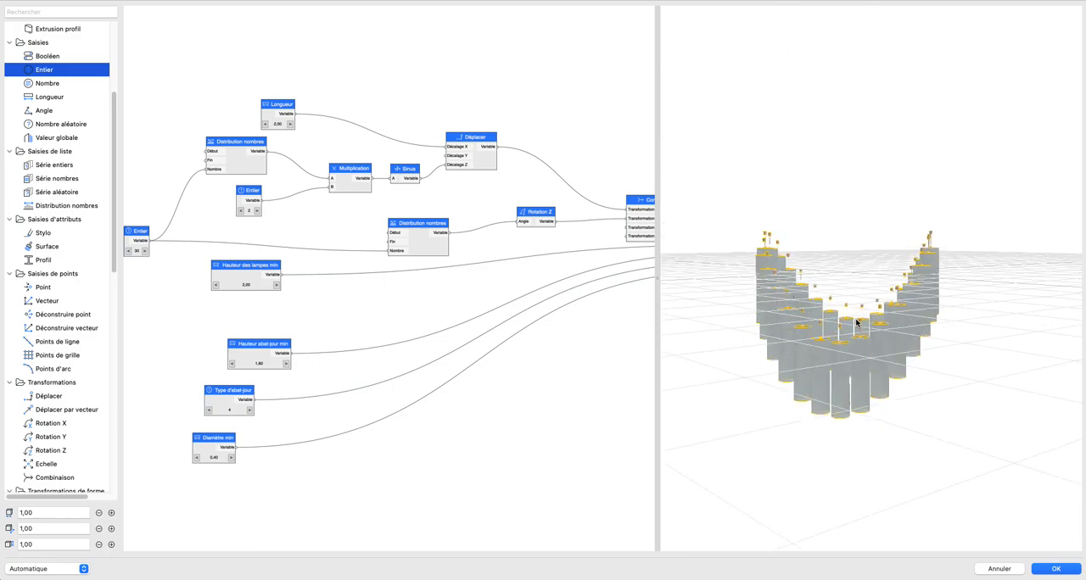
pyautogui.scroll(-2, 360, 309)
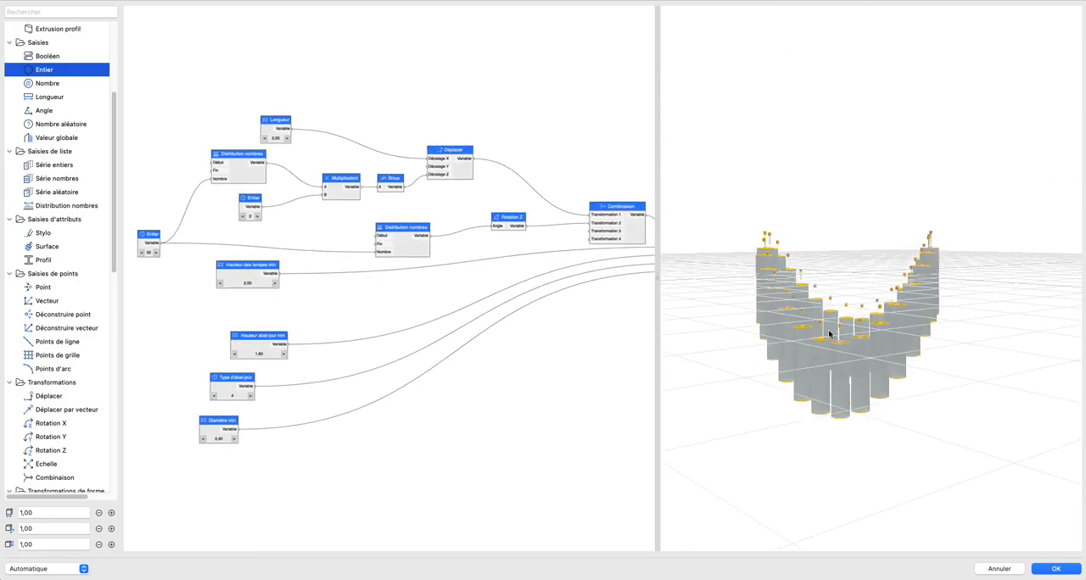
pyautogui.scroll(2, 288, 381)
pyautogui.moveTo(290, 381); pyautogui.dragTo(366, 339, button='middle')
pyautogui.scroll(-1, 373, 330)
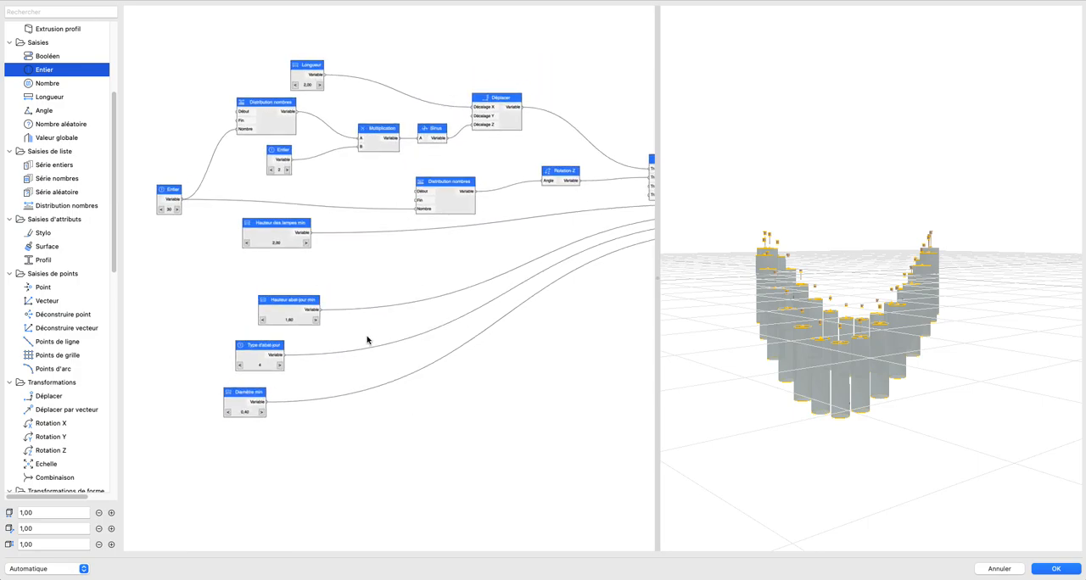
# Step: Move the Hauteur abat-jour min, Type d'abat-jour and Diamètre min nodes lower to free space in the graph
pyautogui.moveTo(205, 325); pyautogui.dragTo(297, 412)
pyautogui.moveTo(262, 383); pyautogui.dragTo(265, 434)
pyautogui.click(227, 327)
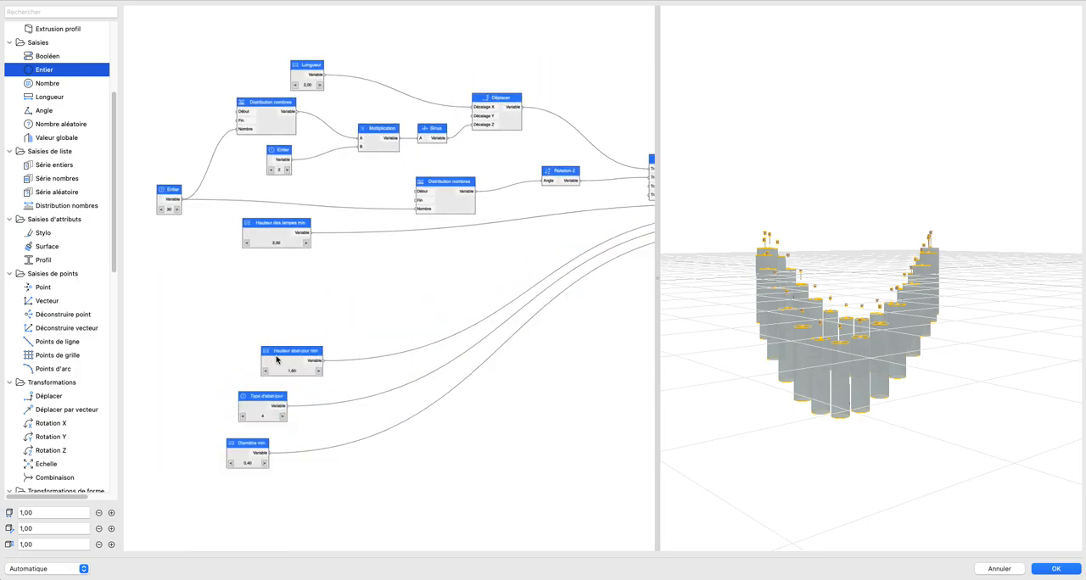
pyautogui.moveTo(419, 305); pyautogui.dragTo(398, 345, button='middle')
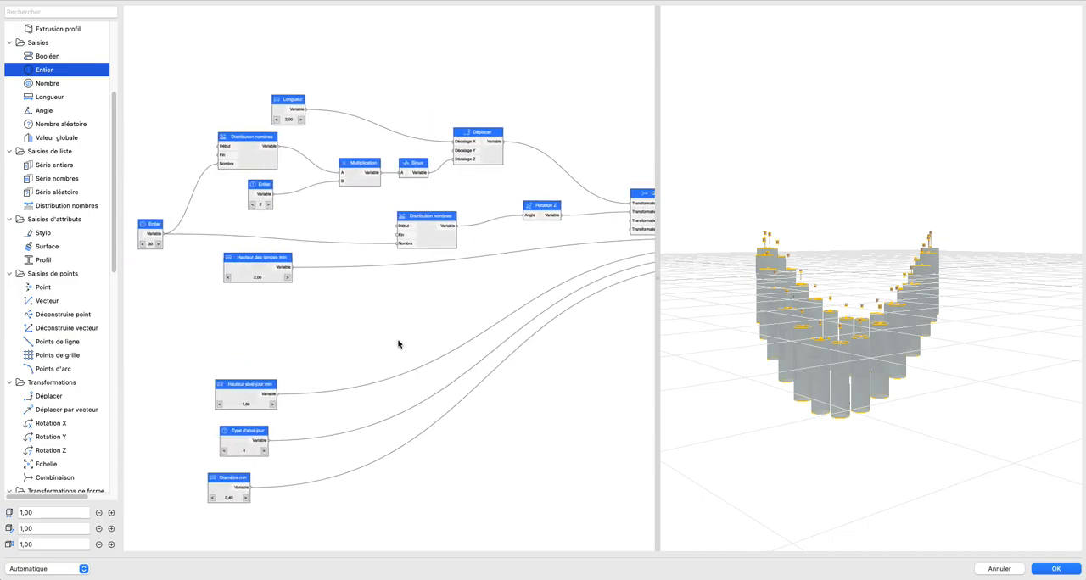
# Step: Delete the link between Sinus and the Décalage Z input of Déplacer
pyautogui.scroll(-2, 448, 349)
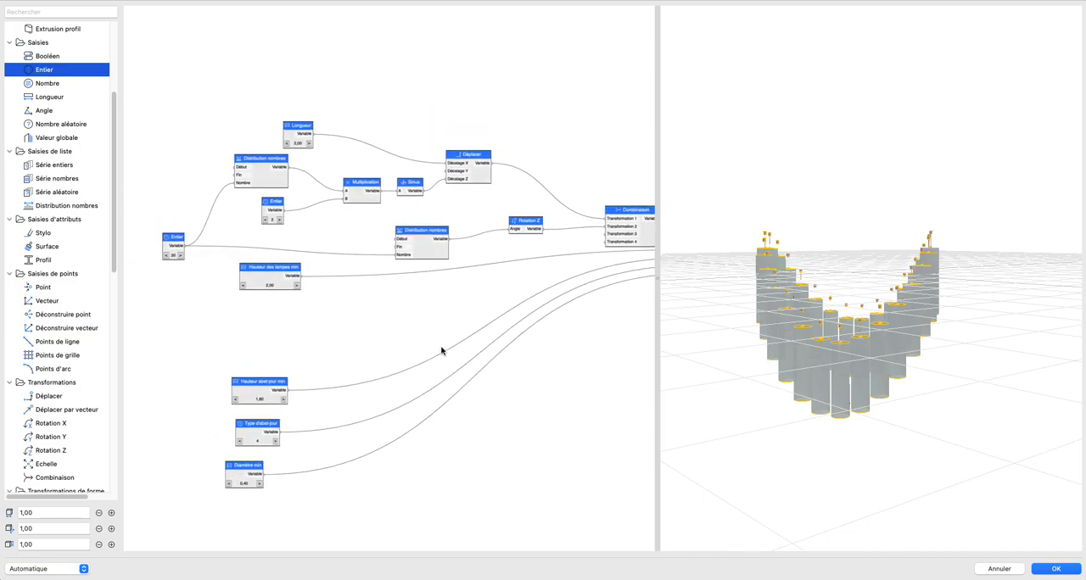
pyautogui.scroll(-2, 455, 313)
pyautogui.rightClick(440, 180)
pyautogui.moveTo(475, 181)
pyautogui.click(552, 185)
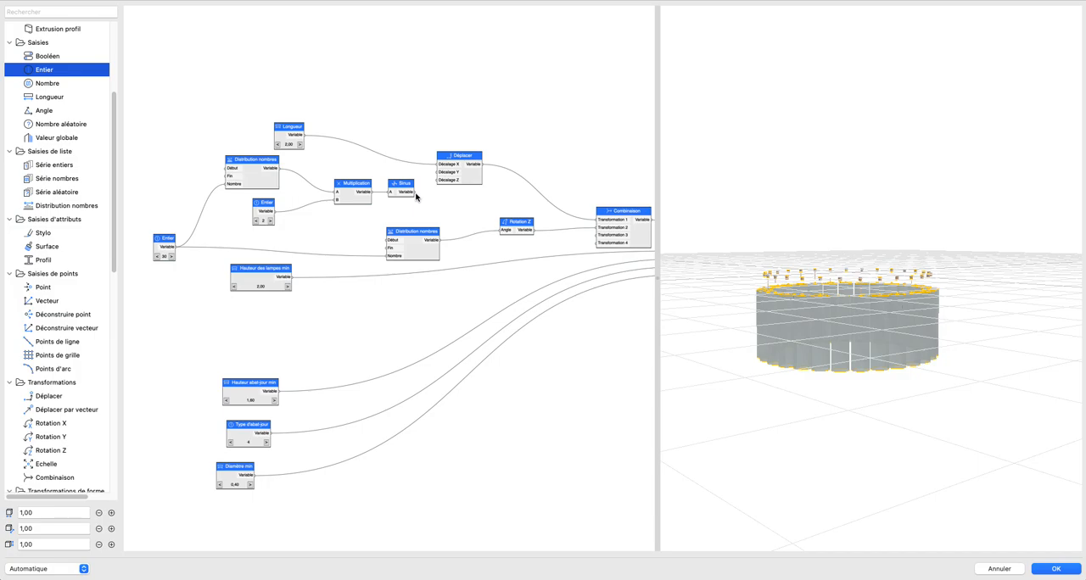
# Step: Connect Sinus to input A of the Lampe node in place of Hauteur des lampes min and examine the lamps
pyautogui.hscroll(5, 444, 268)
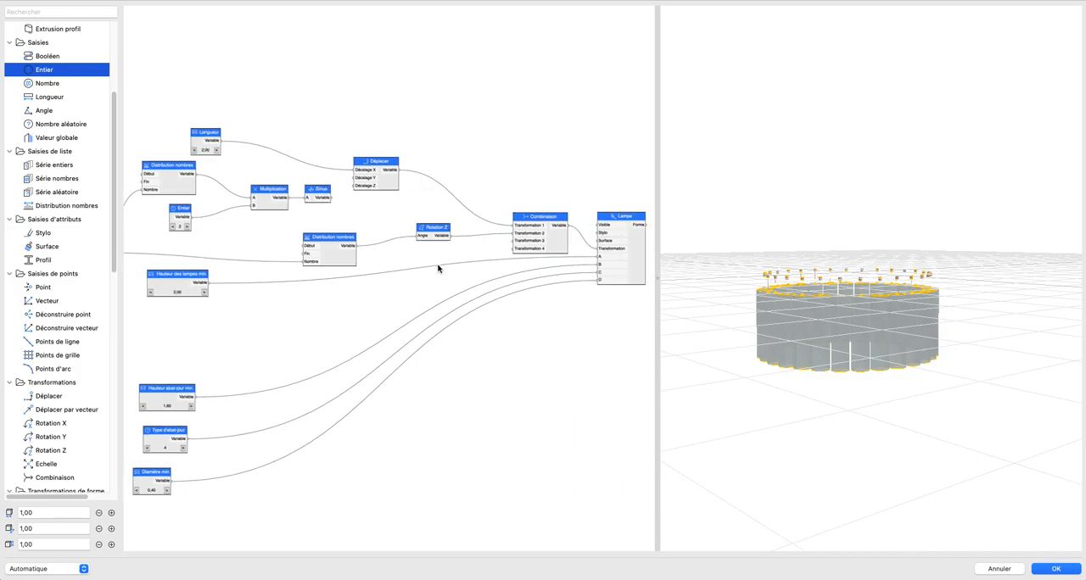
pyautogui.moveTo(259, 200); pyautogui.dragTo(519, 258)
pyautogui.moveTo(829, 290); pyautogui.dragTo(865, 302)
pyautogui.moveTo(385, 292); pyautogui.dragTo(607, 305, button='middle')
pyautogui.scroll(4, 484, 259)
pyautogui.moveTo(577, 241); pyautogui.dragTo(354, 235, button='middle')
pyautogui.moveTo(257, 173); pyautogui.dragTo(276, 179, button='middle')
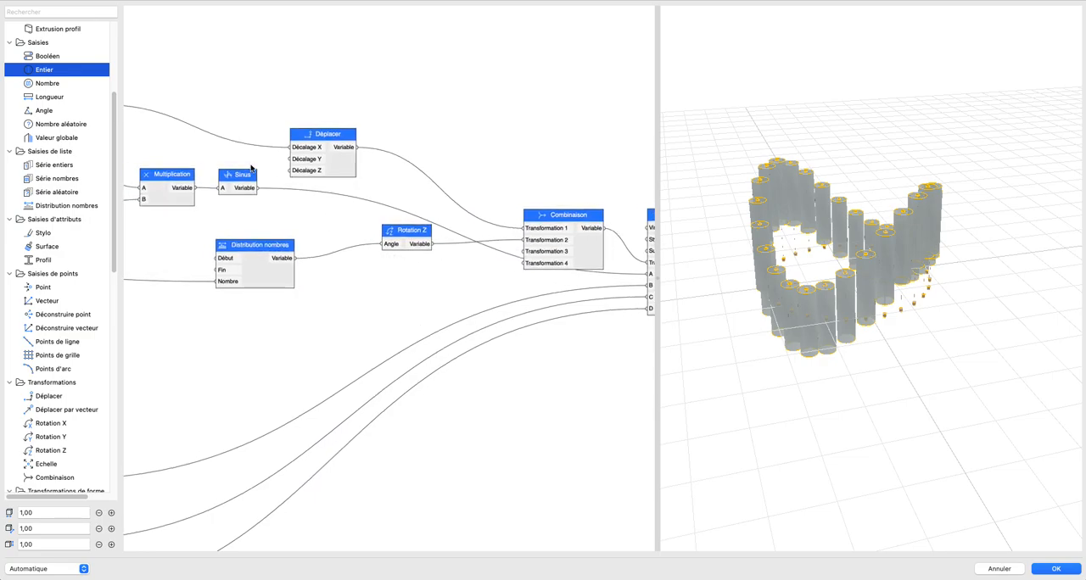
# Step: Add an Addition node below Rotation Z and connect Sinus to its A input
pyautogui.scroll(-5, 55, 338)
pyautogui.moveTo(57, 391); pyautogui.dragTo(377, 333)
pyautogui.moveTo(258, 188); pyautogui.dragTo(366, 336)
pyautogui.scroll(-2, 372, 331)
pyautogui.moveTo(184, 420); pyautogui.dragTo(273, 362, button='middle')
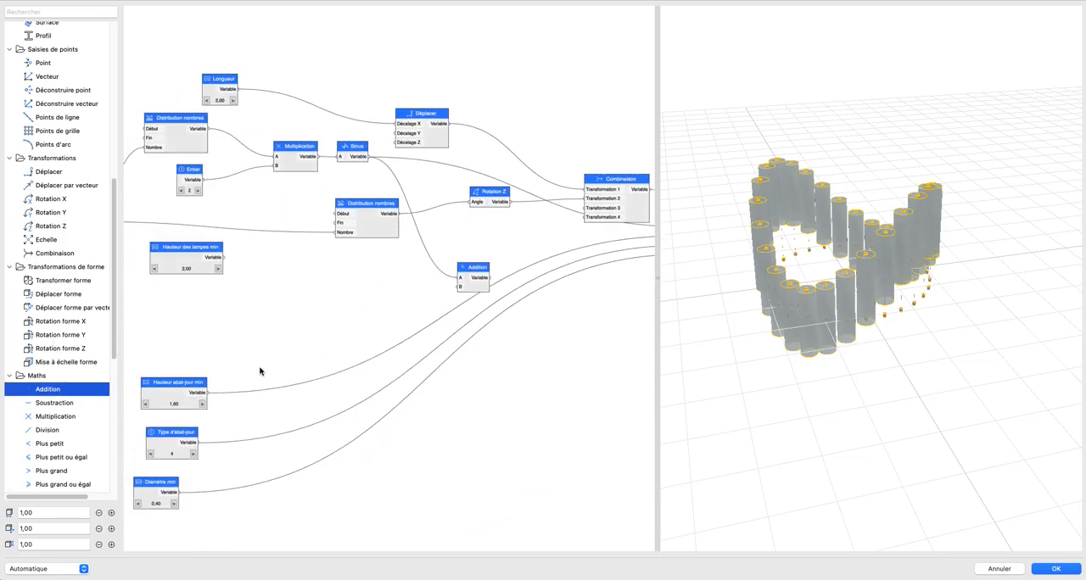
# Step: Connect Hauteur abat-jour min to the Addition node's B input and link Addition to Lampe's A input in place of Sinus
pyautogui.moveTo(209, 399); pyautogui.dragTo(598, 232)
pyautogui.hscroll(3, 419, 298)
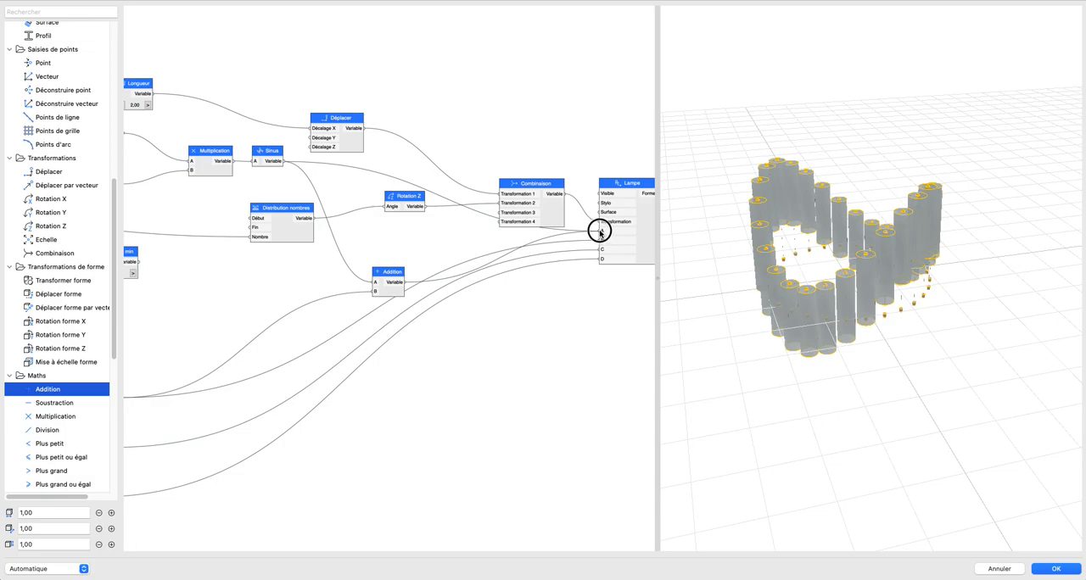
pyautogui.moveTo(382, 273); pyautogui.dragTo(383, 249)
pyautogui.moveTo(778, 288); pyautogui.dragTo(822, 325)
pyautogui.moveTo(273, 323); pyautogui.dragTo(441, 313, button='middle')
pyautogui.scroll(1, 574, 281)
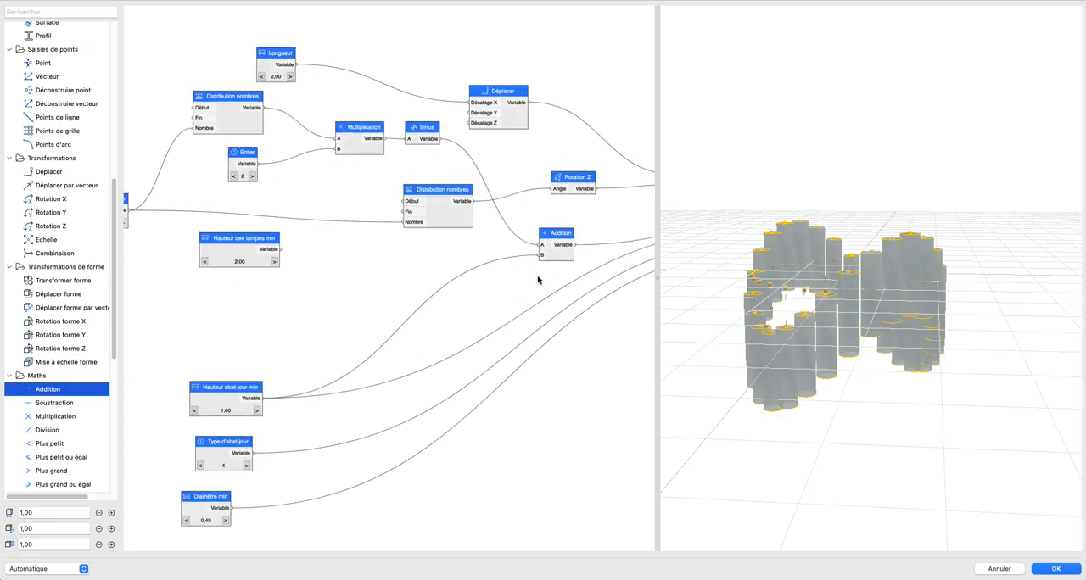
# Step: Move Hauteur abat-jour min higher and add a Multiplication node between it and Addition
pyautogui.moveTo(537, 277); pyautogui.dragTo(508, 282, button='middle')
pyautogui.moveTo(185, 393); pyautogui.dragTo(179, 356)
pyautogui.scroll(-1, 61, 366)
pyautogui.moveTo(55, 405); pyautogui.dragTo(337, 330)
pyautogui.moveTo(227, 368); pyautogui.dragTo(314, 328)
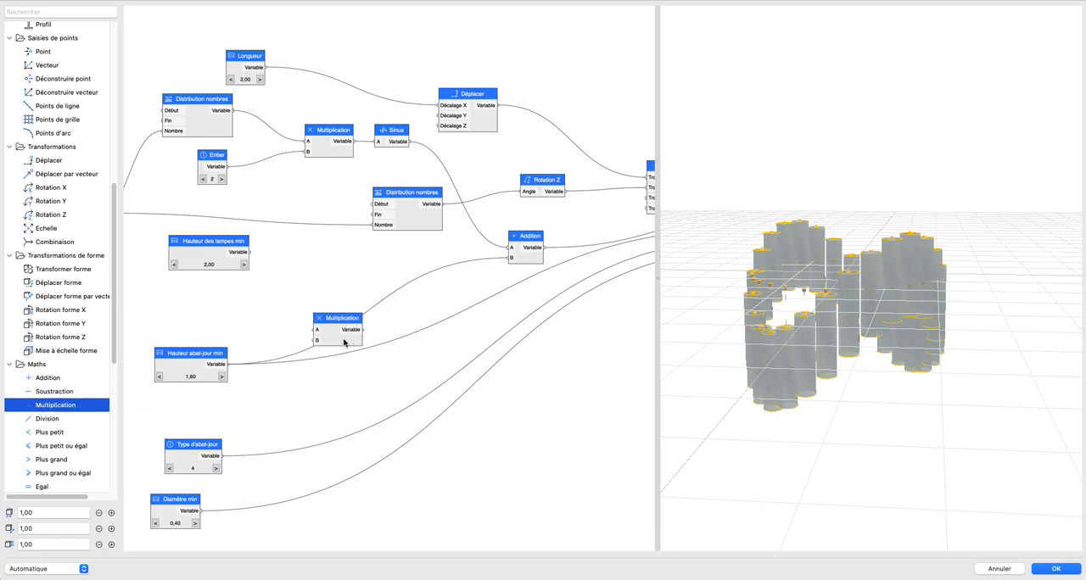
# Step: Name the new Multiplication node 2 and set its B value to 2
pyautogui.doubleClick(343, 342)
pyautogui.write('2')
pyautogui.click(543, 222)
pyautogui.write('2')
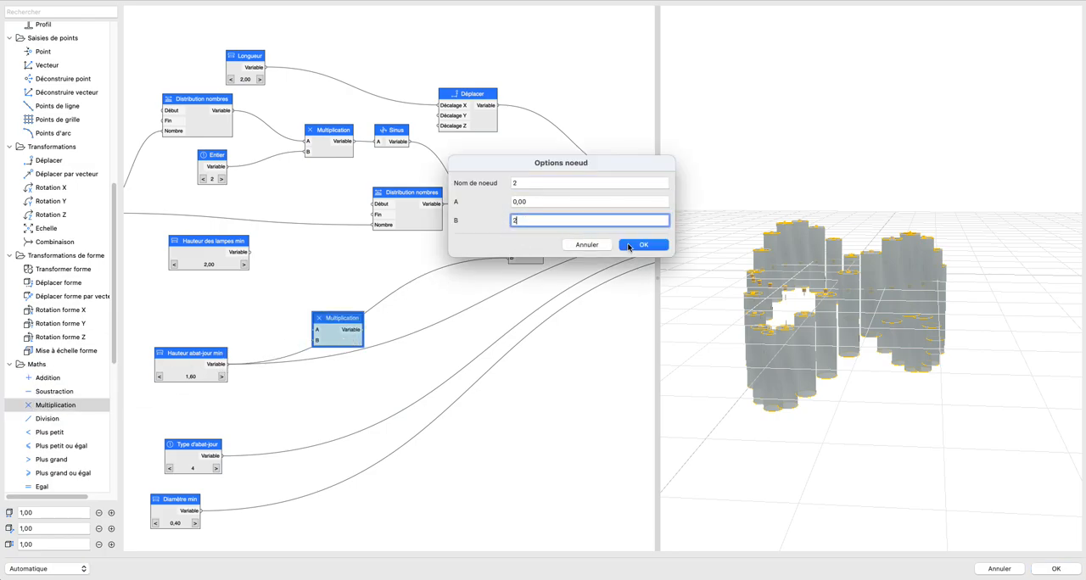
pyautogui.click(643, 244)
# Step: Route Hauteur abat-jour min through the multiply-by-2 node into the Addition node's B input, replacing the direct link
pyautogui.moveTo(227, 364); pyautogui.dragTo(507, 262)
pyautogui.moveTo(346, 321); pyautogui.dragTo(366, 305)
pyautogui.click(429, 270)
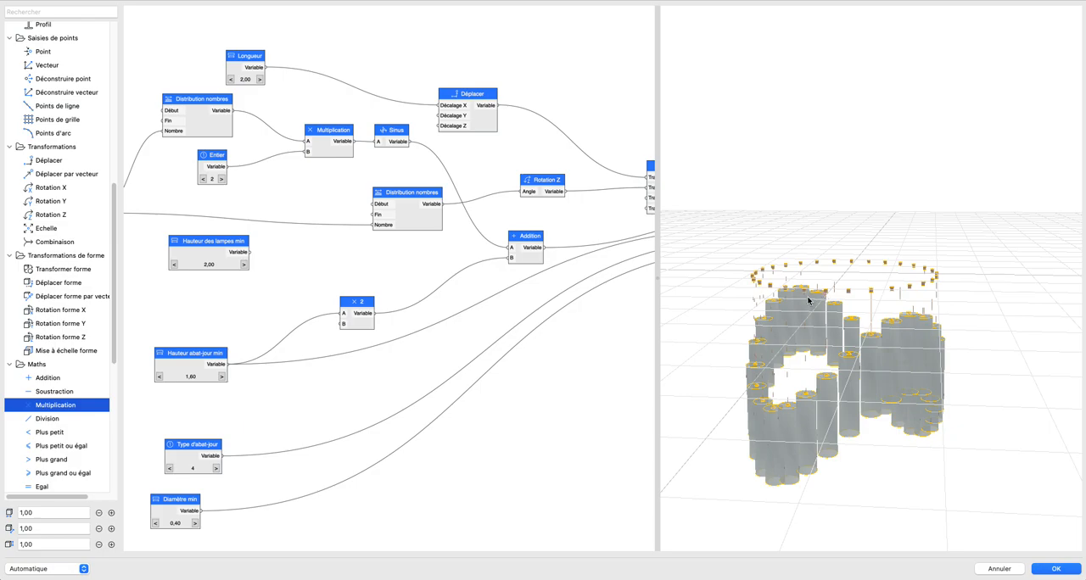
# Step: Delete the unconnected Hauteur des lampes min node from the script
pyautogui.moveTo(796, 295); pyautogui.dragTo(806, 342)
pyautogui.scroll(5, 858, 308)
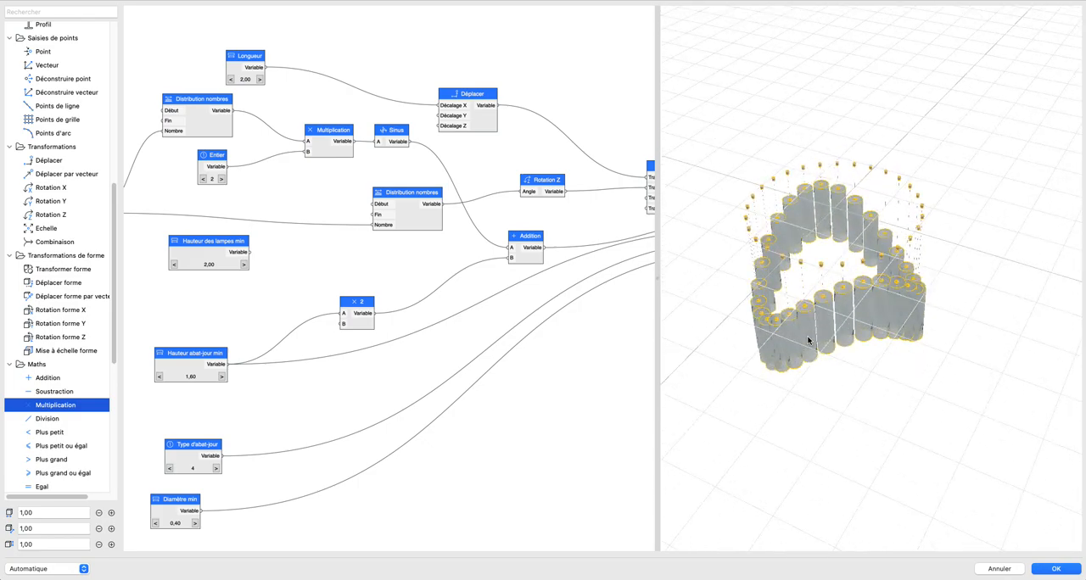
pyautogui.scroll(-1, 425, 257)
pyautogui.scroll(-2, 339, 303)
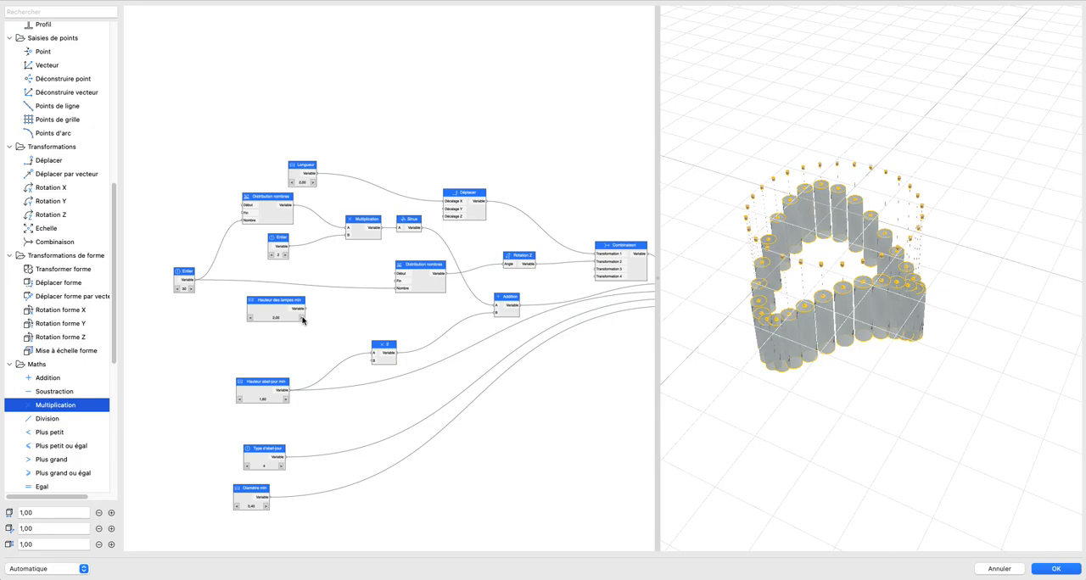
pyautogui.click(276, 307)
pyautogui.press('BackSpace')
pyautogui.hscroll(1, 408, 292)
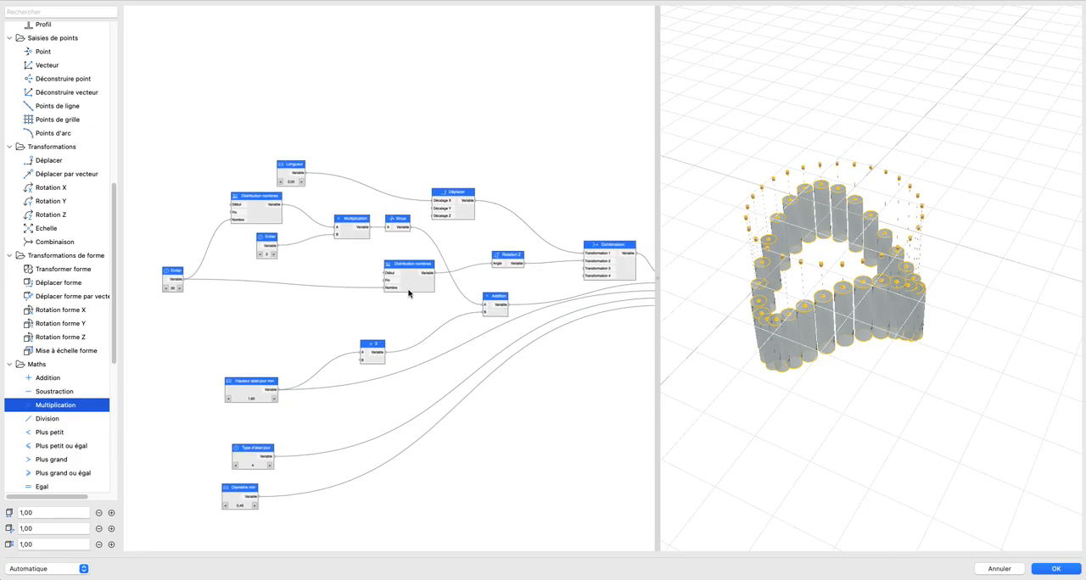
# Step: Set the Longueur node feeding Déplacer's Décalage X input to 5,00 and check the wider ring in the preview
pyautogui.click(301, 183)
pyautogui.click(301, 182)
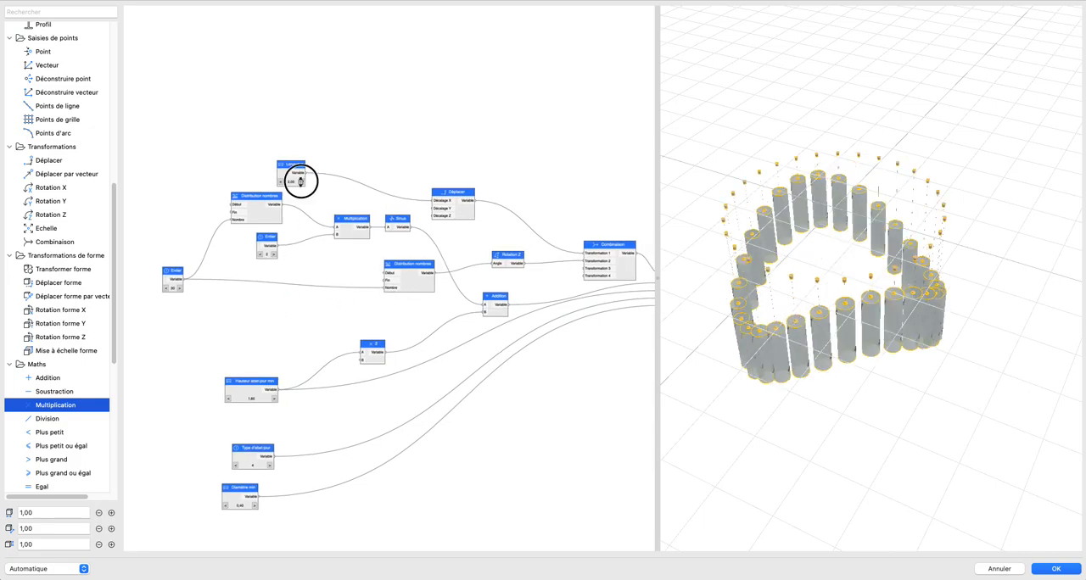
pyautogui.click(301, 183)
pyautogui.click(301, 183)
pyautogui.click(302, 182)
pyautogui.click(301, 182)
pyautogui.scroll(-5, 849, 258)
pyautogui.moveTo(850, 265); pyautogui.dragTo(766, 255)
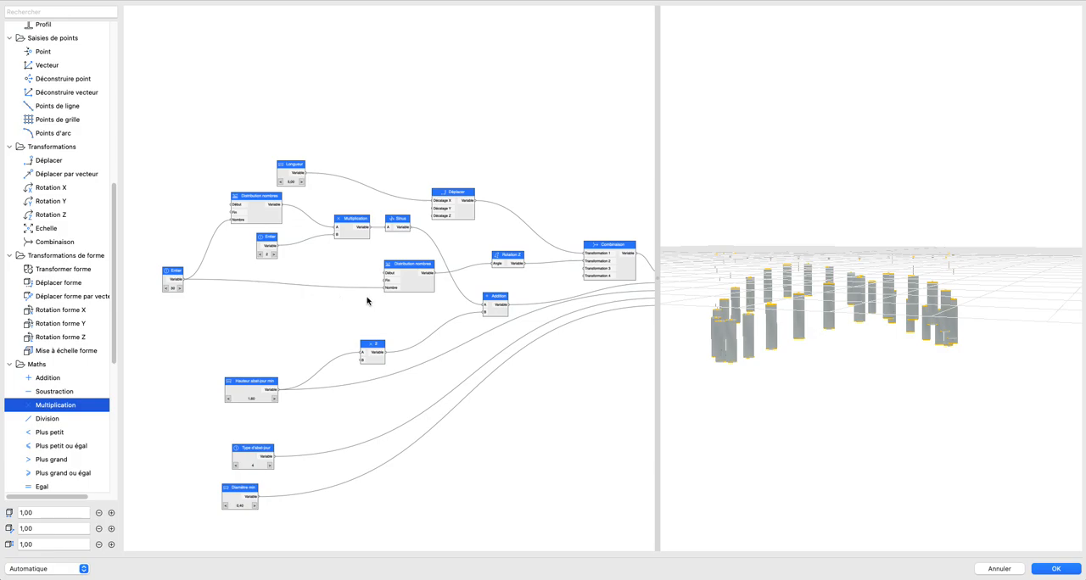
pyautogui.scroll(3, 445, 308)
pyautogui.moveTo(442, 307); pyautogui.dragTo(430, 298, button='middle')
pyautogui.moveTo(868, 323); pyautogui.dragTo(854, 311)
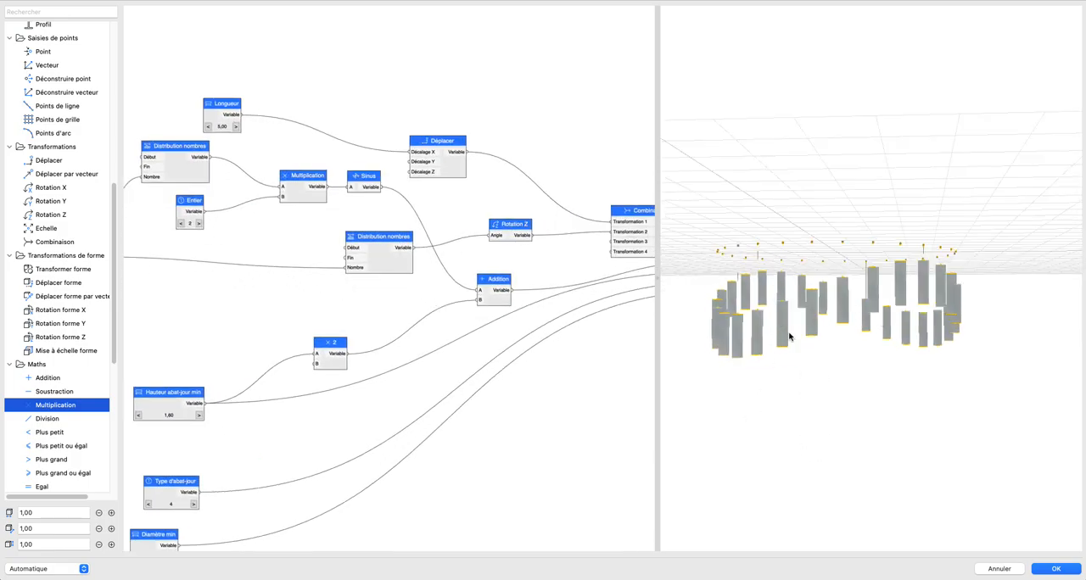
pyautogui.moveTo(791, 337); pyautogui.dragTo(852, 317)
# Step: Add a Multiplication node fed by Sinus on its A input and route its output into Addition's A input, replacing the direct Sinus link
pyautogui.moveTo(356, 296); pyautogui.dragTo(469, 329)
pyautogui.moveTo(438, 233); pyautogui.dragTo(417, 230)
pyautogui.scroll(2, 522, 266)
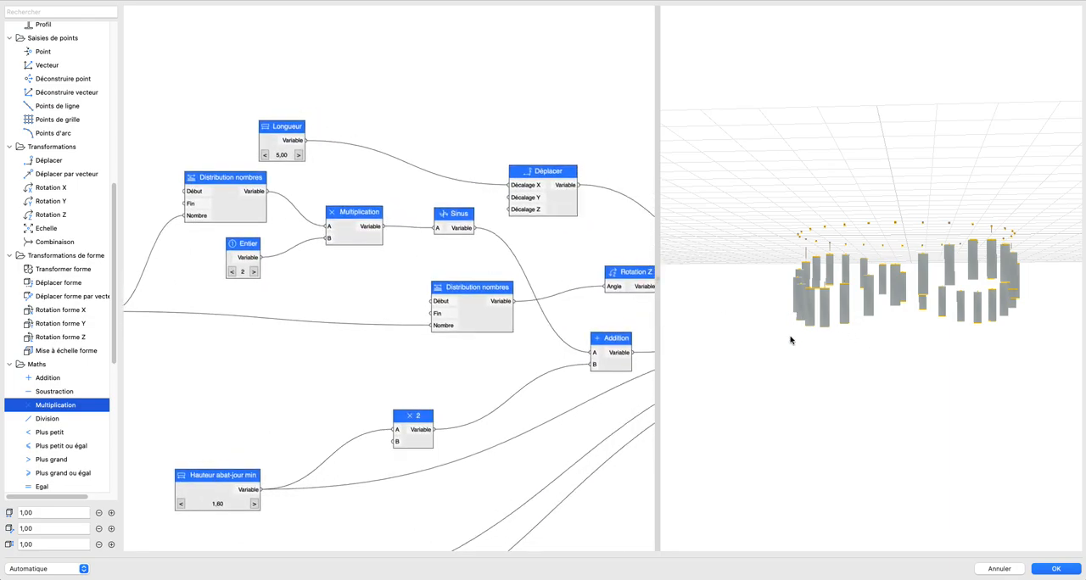
pyautogui.moveTo(336, 238)
pyautogui.mouseDown()
pyautogui.moveTo(303, 214)
pyautogui.moveTo(329, 238)
pyautogui.mouseUp()
pyautogui.scroll(2, 373, 245)
pyautogui.scroll(-1, 399, 250)
pyautogui.moveTo(395, 248); pyautogui.dragTo(241, 228, button='middle')
pyautogui.moveTo(294, 208); pyautogui.dragTo(259, 203)
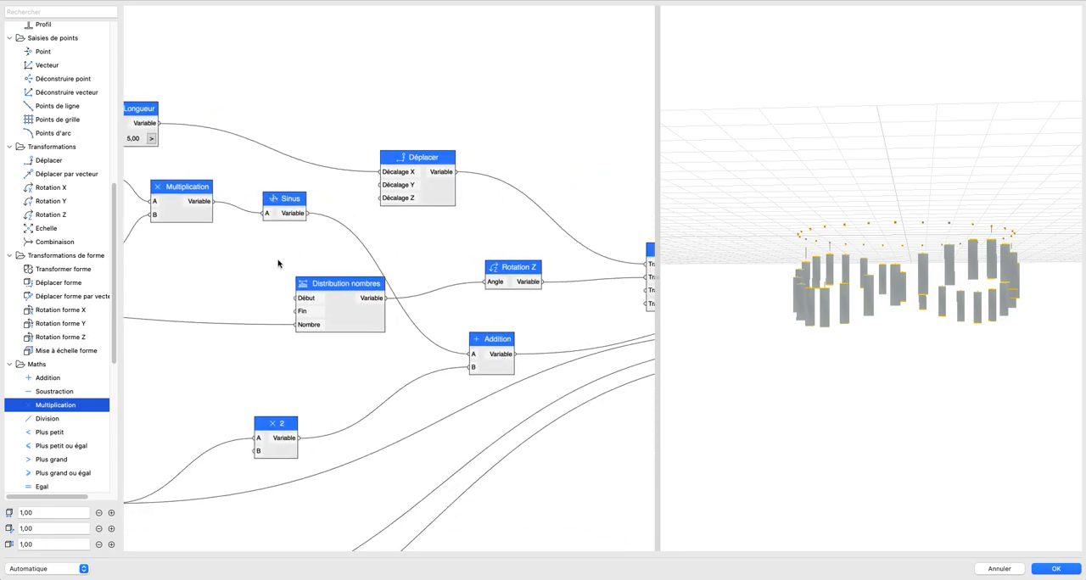
pyautogui.click(309, 296)
pyautogui.click(342, 223)
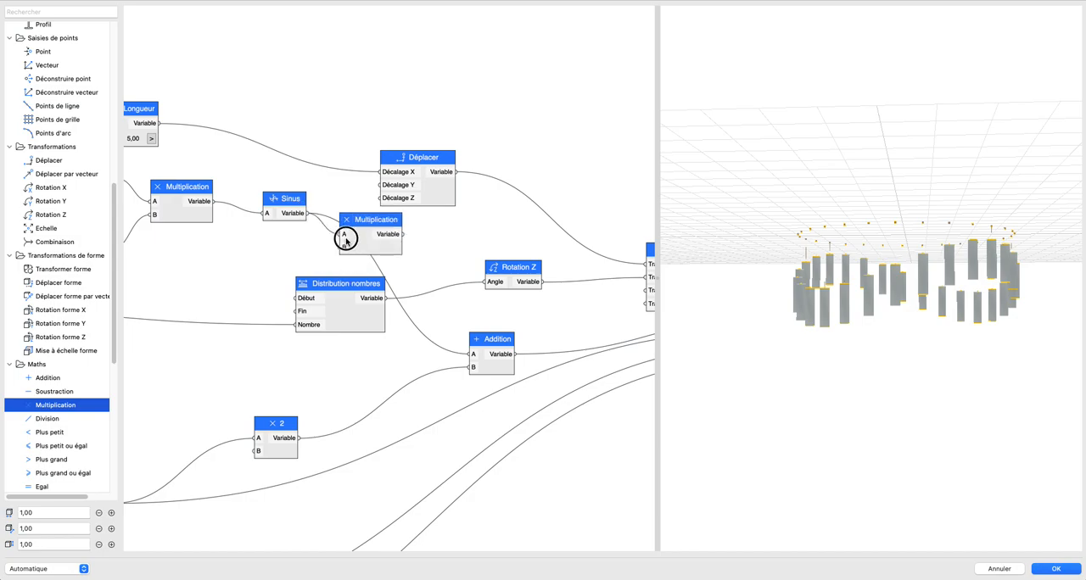
pyautogui.moveTo(402, 234); pyautogui.dragTo(473, 358)
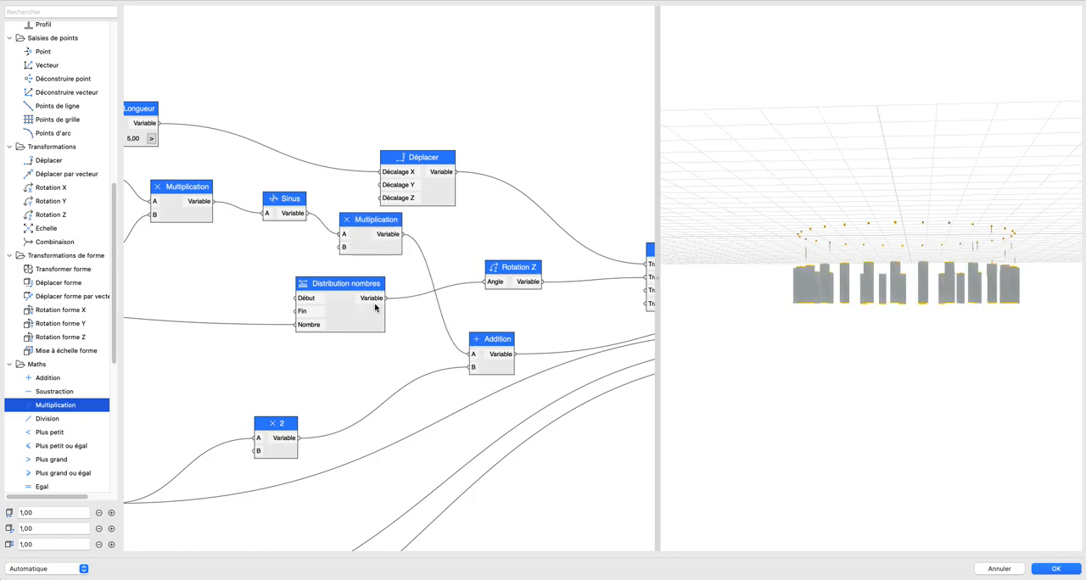
# Step: Add a Longueur node linked to the B input of the Multiplication after Sinus and set it to 2,50
pyautogui.moveTo(343, 235); pyautogui.dragTo(453, 246, button='middle')
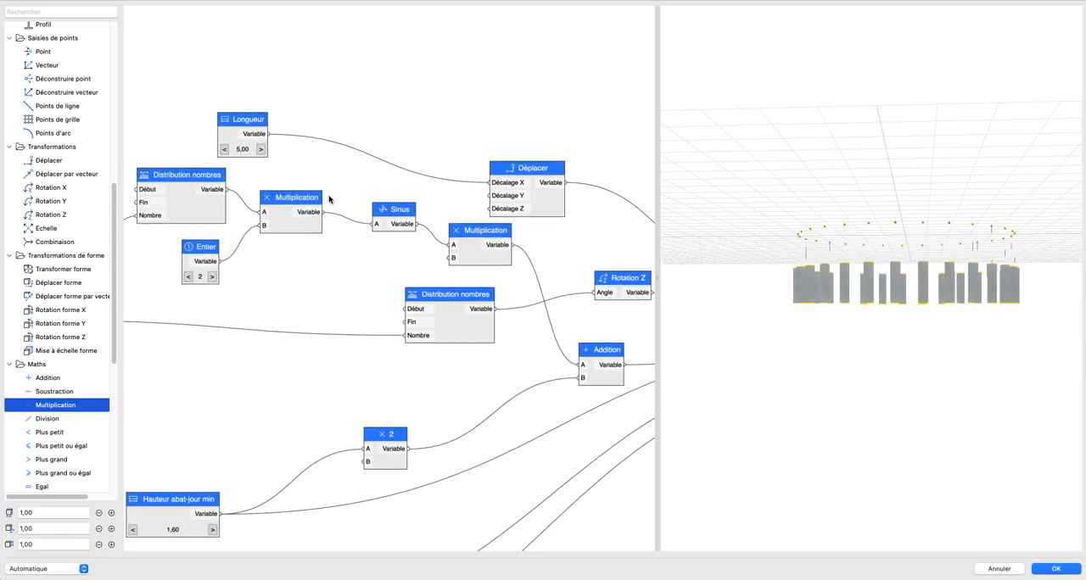
pyautogui.scroll(10, 59, 225)
pyautogui.moveTo(42, 272); pyautogui.dragTo(453, 257)
pyautogui.click(303, 293)
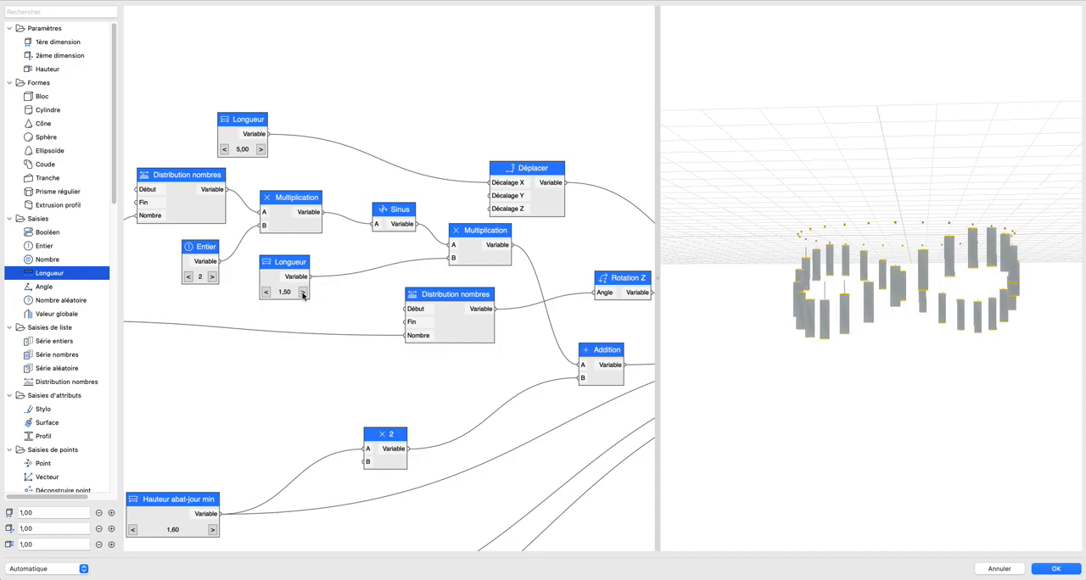
pyautogui.click(303, 293)
pyautogui.click(302, 293)
pyautogui.scroll(-1, 875, 290)
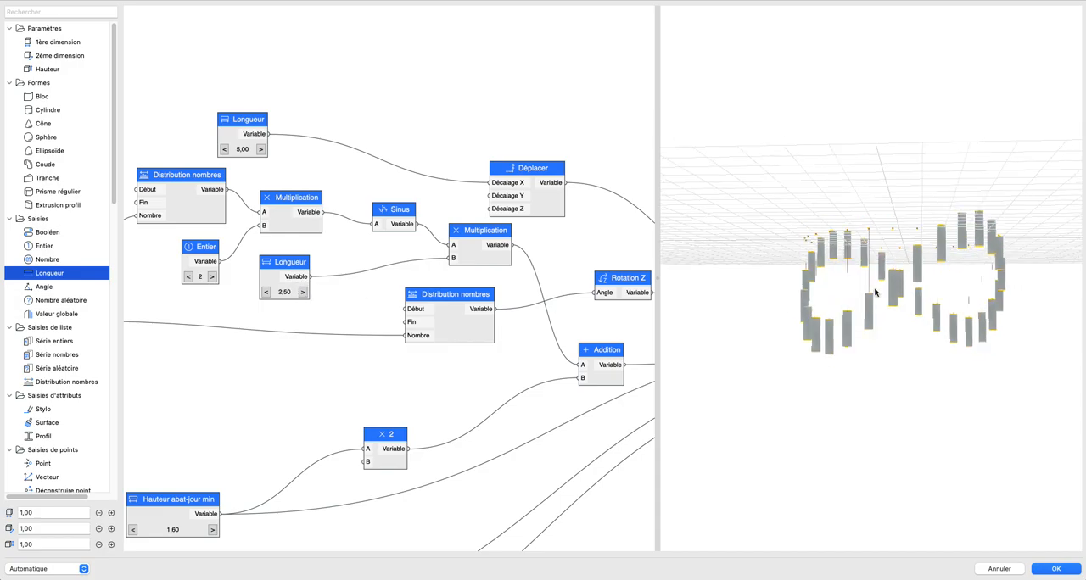
pyautogui.moveTo(875, 289); pyautogui.dragTo(823, 237, button='middle')
# Step: Link the new Longueur node to the B input of the multiplication node named 2 and rename that node multiplication
pyautogui.scroll(-2, 364, 282)
pyautogui.moveTo(364, 282); pyautogui.dragTo(380, 240, button='middle')
pyautogui.moveTo(333, 237); pyautogui.dragTo(381, 387)
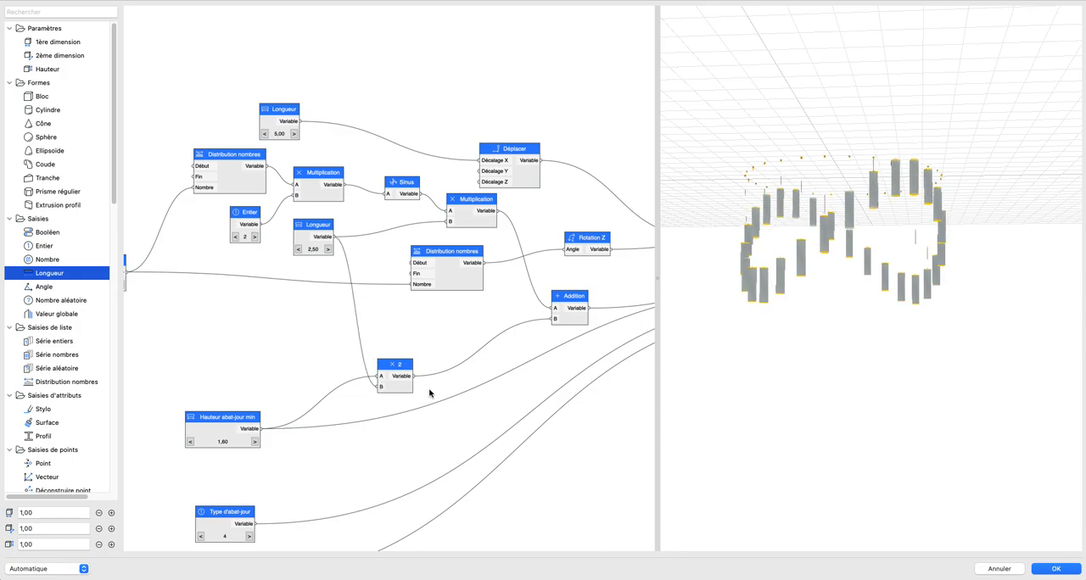
pyautogui.doubleClick(390, 370)
pyautogui.write('m')
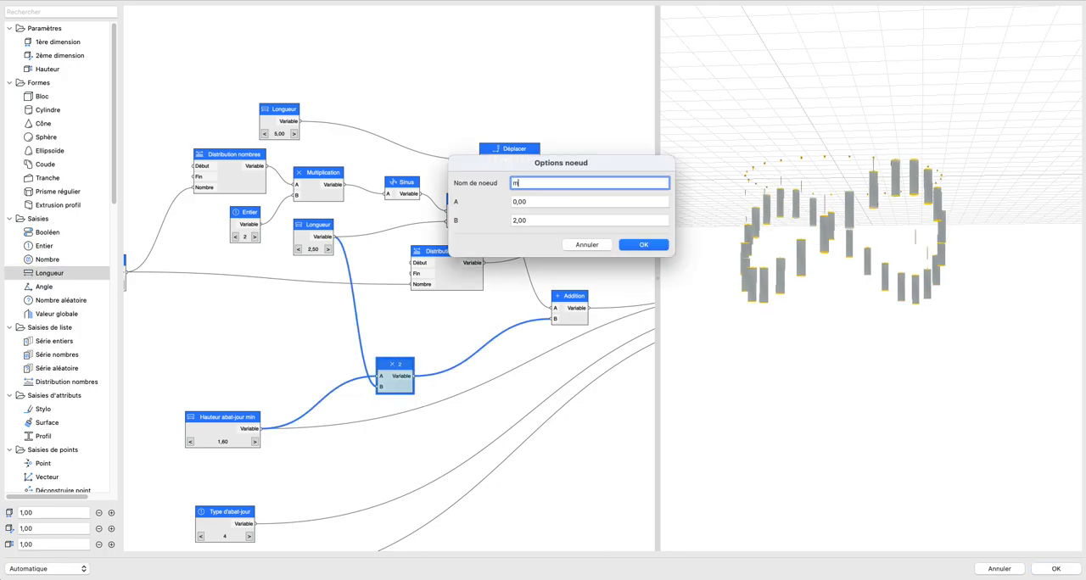
pyautogui.write('ultiplication')
pyautogui.press('Return')
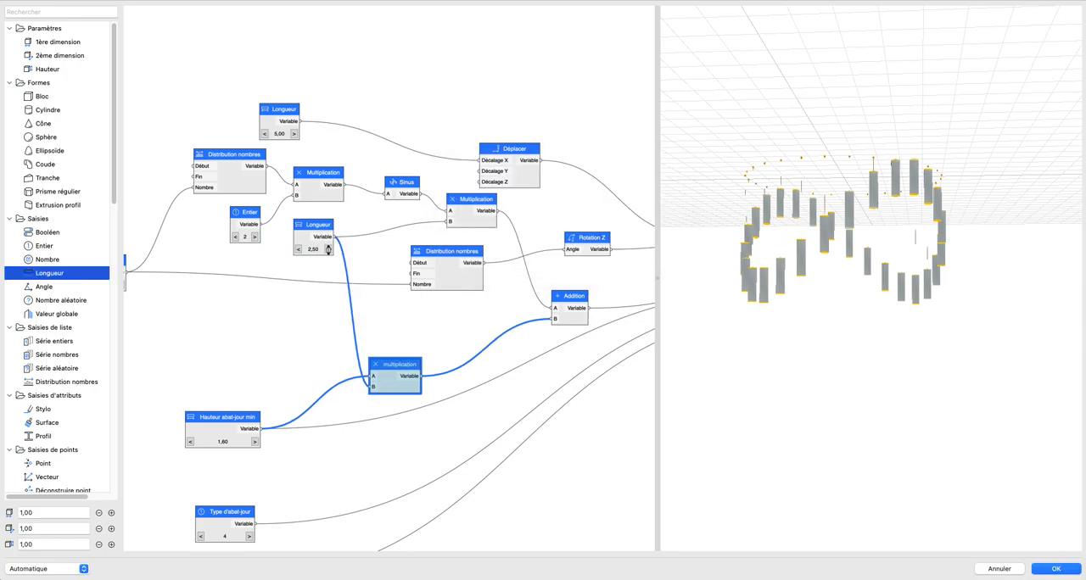
# Step: Set the Longueur node that drives the two multiplications to 4,00
pyautogui.click(328, 248)
pyautogui.click(328, 248)
pyautogui.click(328, 249)
pyautogui.moveTo(864, 290); pyautogui.dragTo(839, 298)
# Step: Set Hauteur abat-jour min to 4,10
pyautogui.moveTo(309, 269); pyautogui.dragTo(346, 226, button='middle')
pyautogui.scroll(-5, 312, 375)
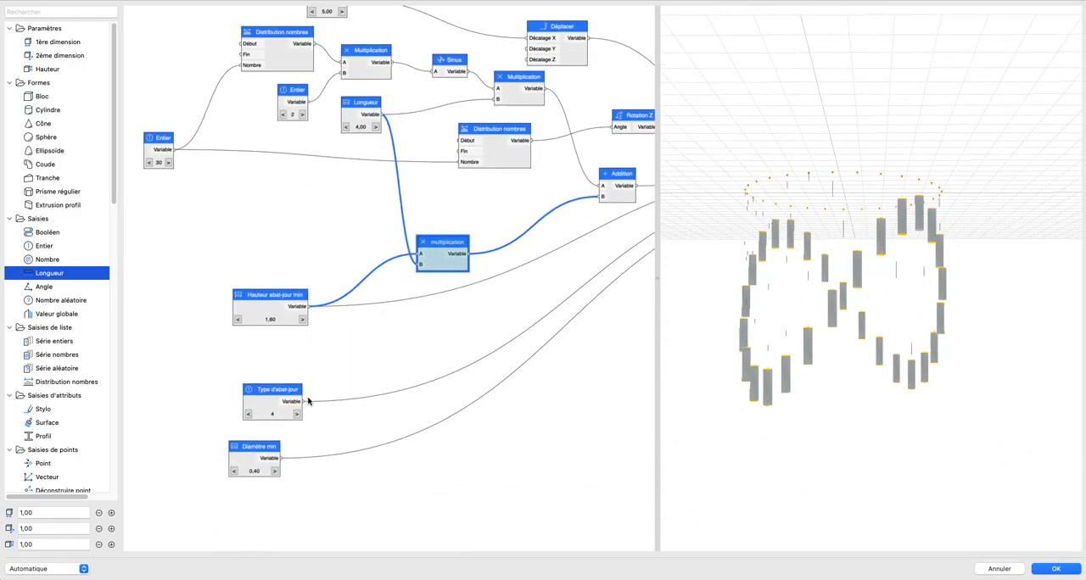
pyautogui.click(304, 274)
pyautogui.click(304, 274)
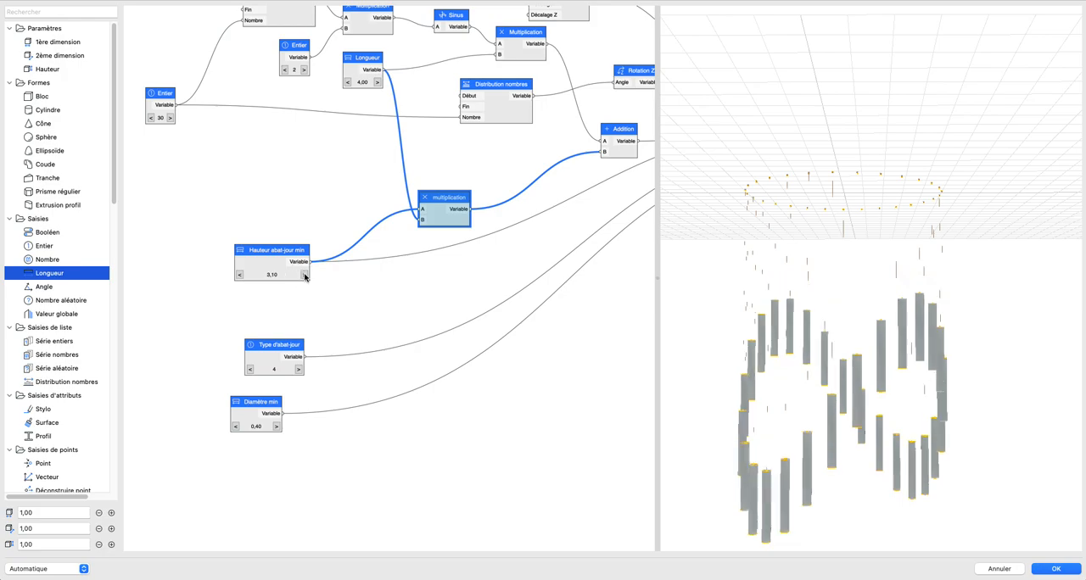
pyautogui.click(306, 273)
pyautogui.click(307, 274)
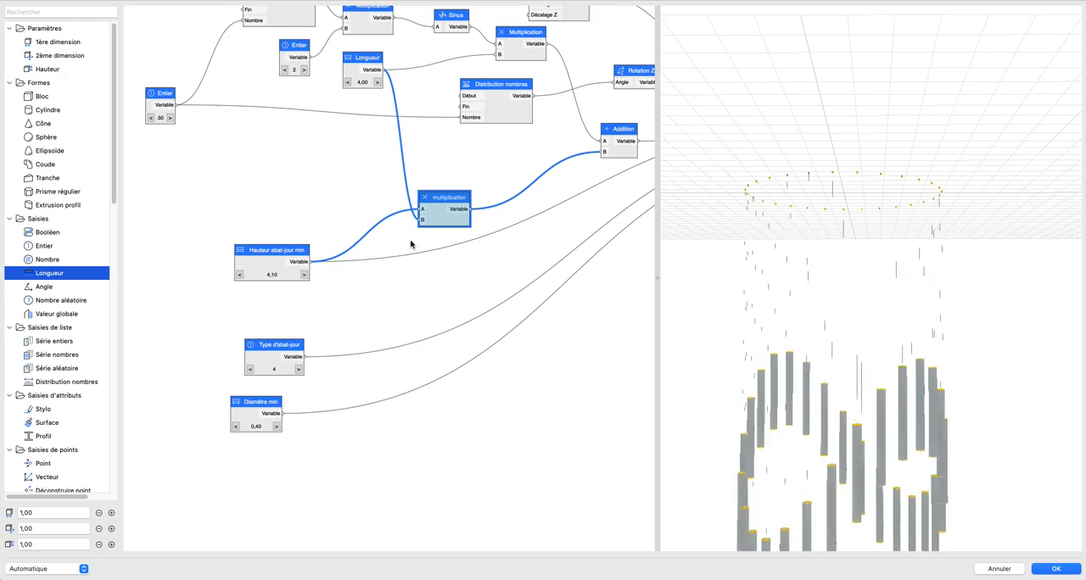
# Step: Try Hauteur abat-jour min at 2,10 and return it to 4,10
pyautogui.click(240, 275)
pyautogui.click(240, 275)
pyautogui.click(240, 275)
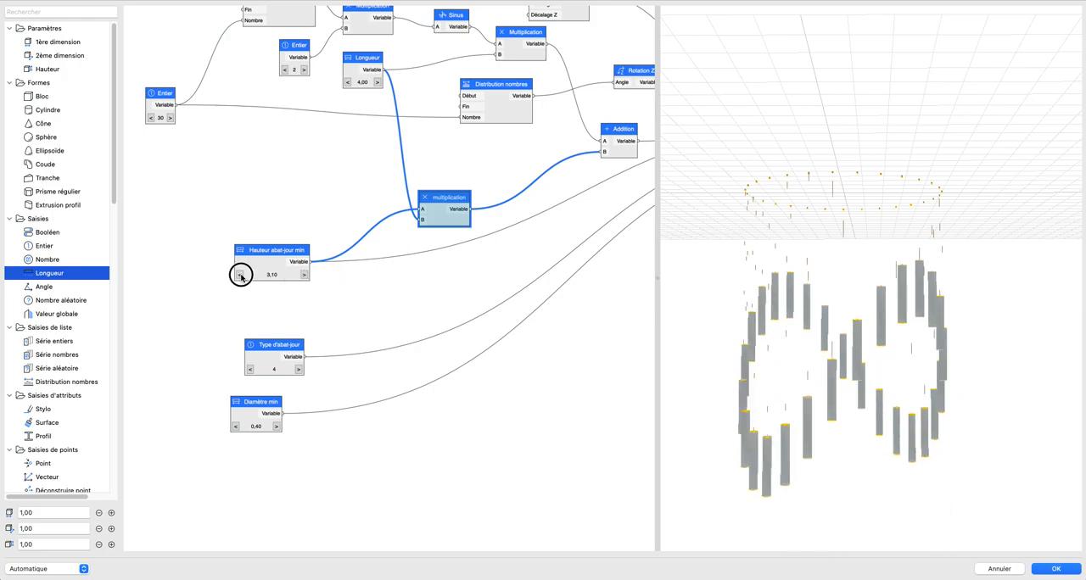
pyautogui.click(240, 275)
pyautogui.scroll(-3, 499, 236)
pyautogui.moveTo(503, 235); pyautogui.dragTo(389, 296, button='middle')
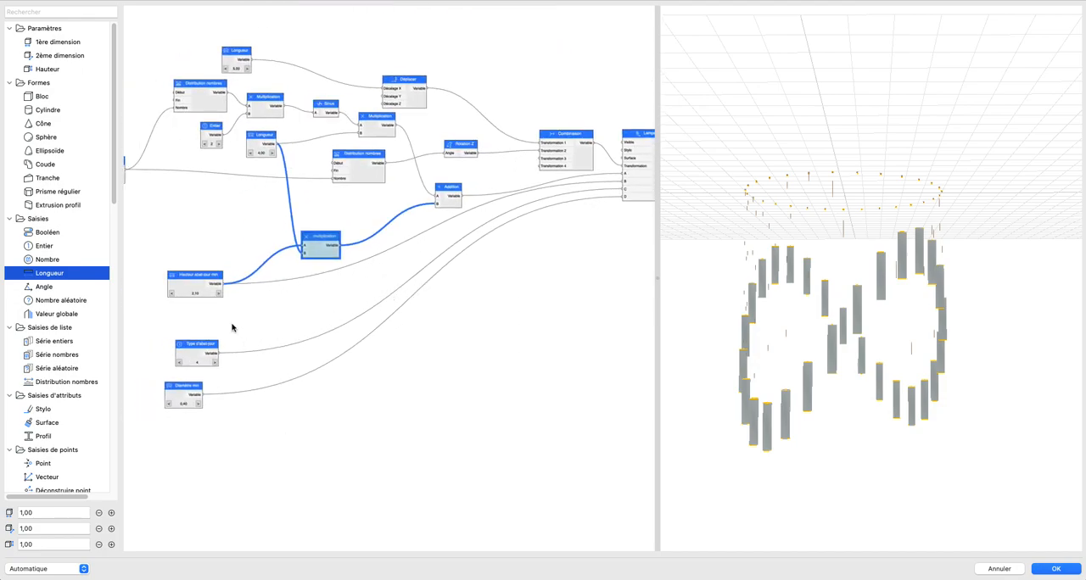
pyautogui.click(218, 293)
pyautogui.click(218, 293)
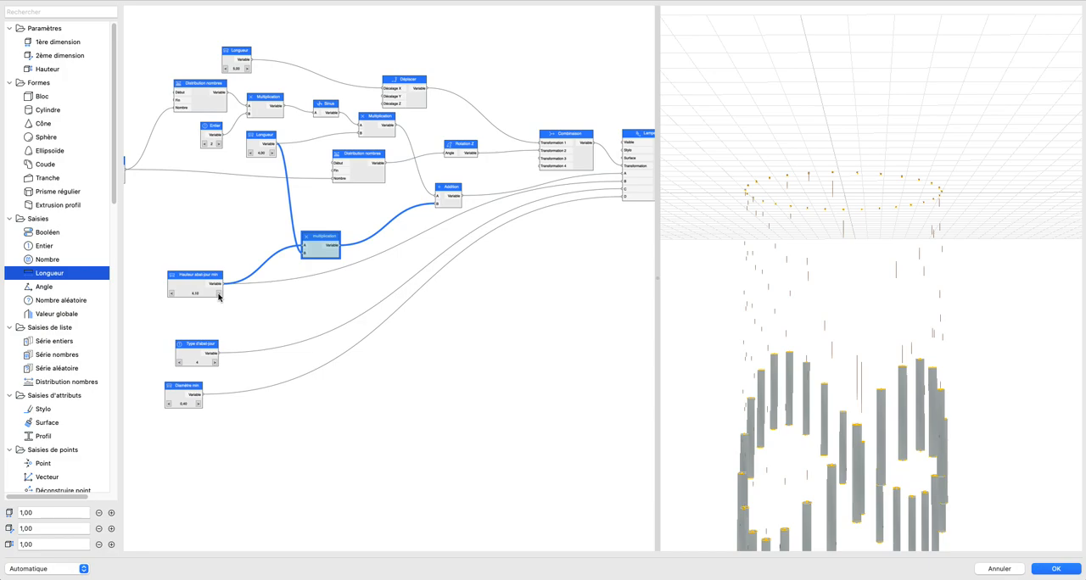
pyautogui.moveTo(346, 291); pyautogui.dragTo(341, 293, button='middle')
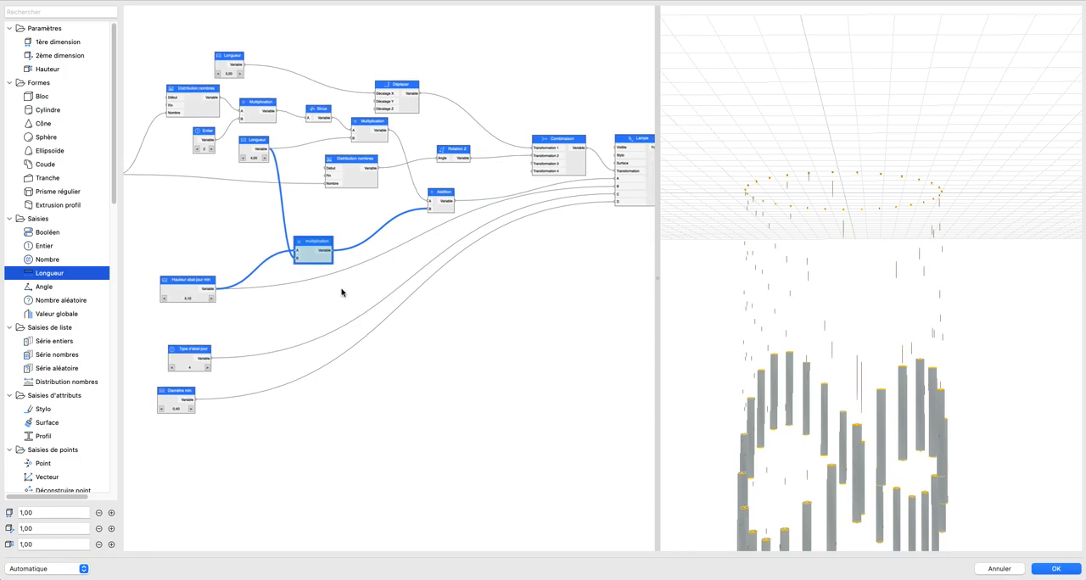
# Step: Increase the lamp count in the Entier node that feeds both Distribution nombres nodes
pyautogui.scroll(-2, 346, 303)
pyautogui.scroll(2, 249, 310)
pyautogui.scroll(-2, 255, 314)
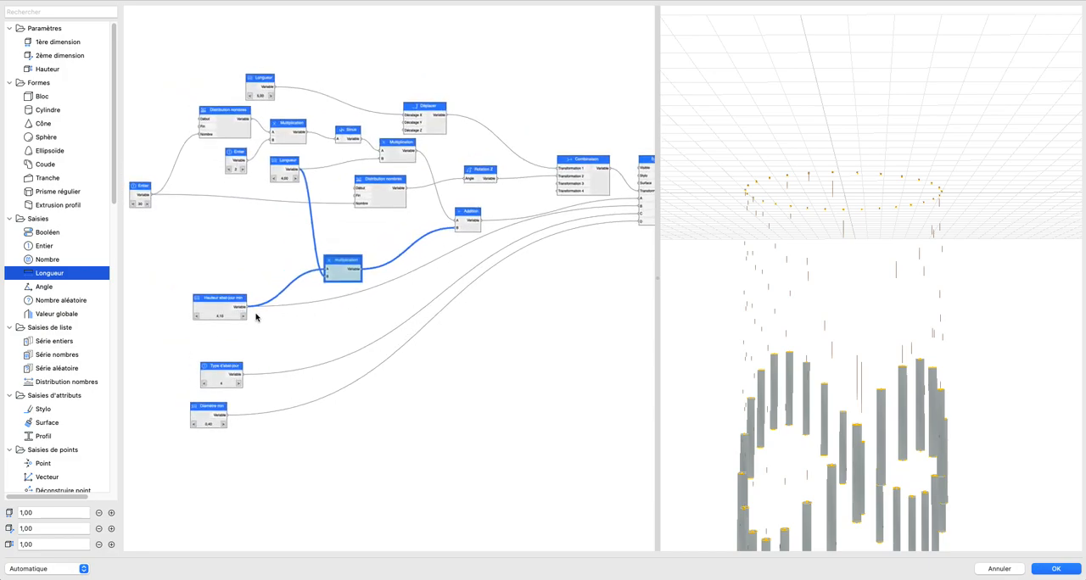
pyautogui.moveTo(944, 368); pyautogui.dragTo(888, 266)
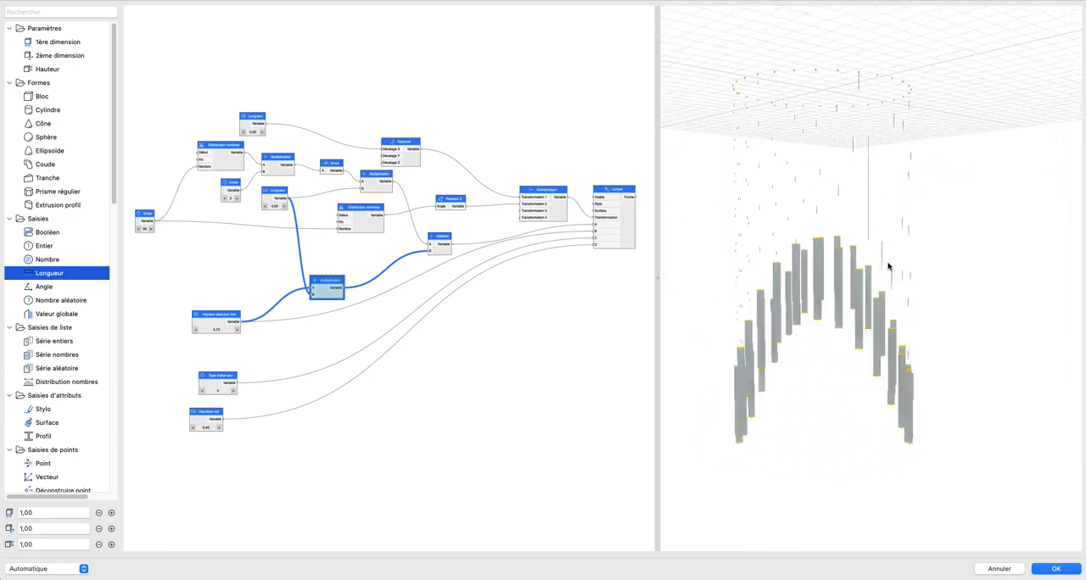
pyautogui.click(151, 228)
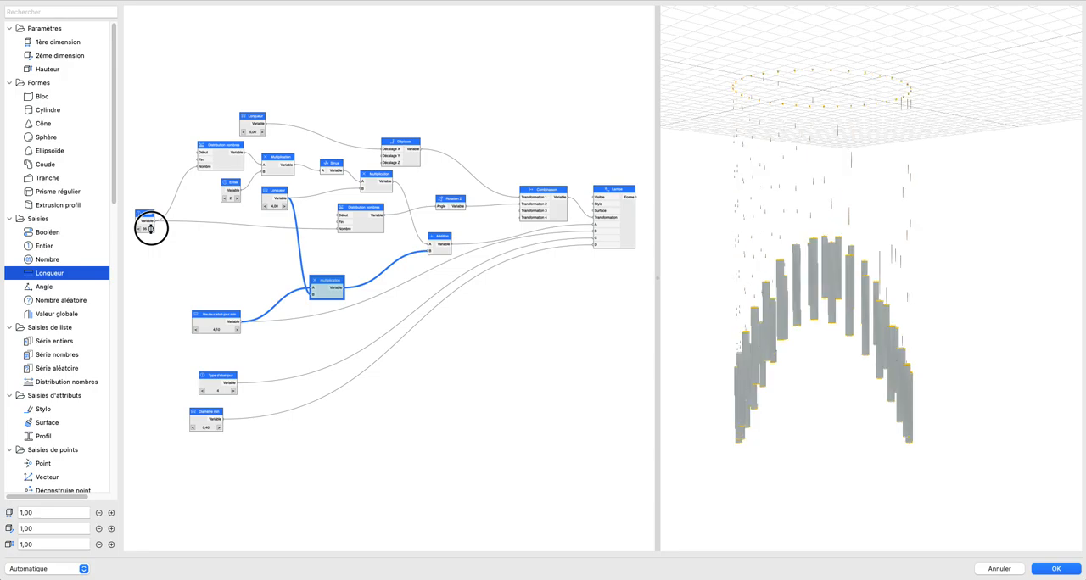
pyautogui.click(151, 229)
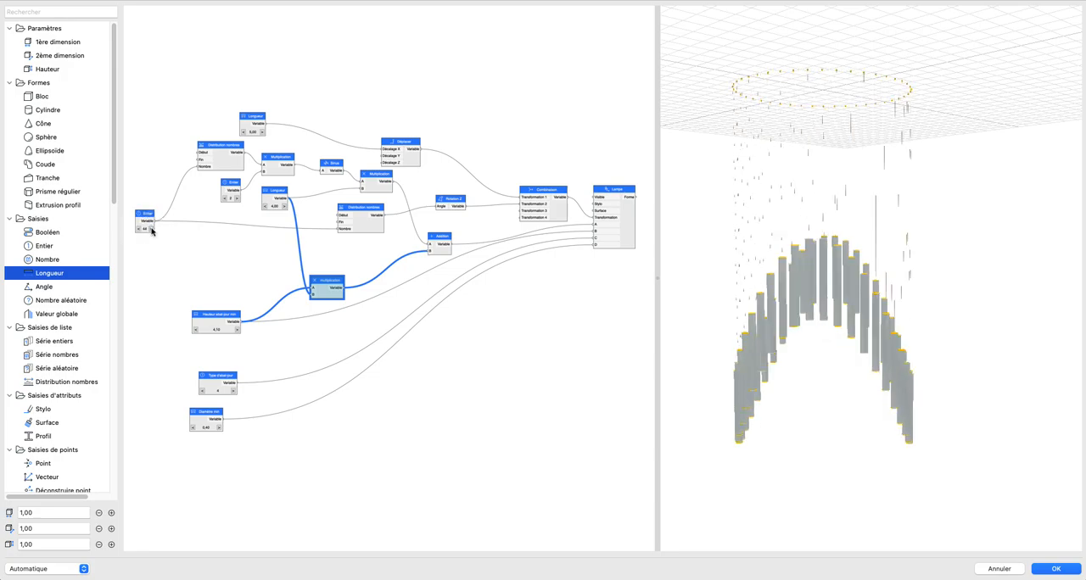
# Step: Examine the denser ring of lamps and its wave shape in the 3D preview from several angles
pyautogui.moveTo(788, 310); pyautogui.dragTo(827, 299)
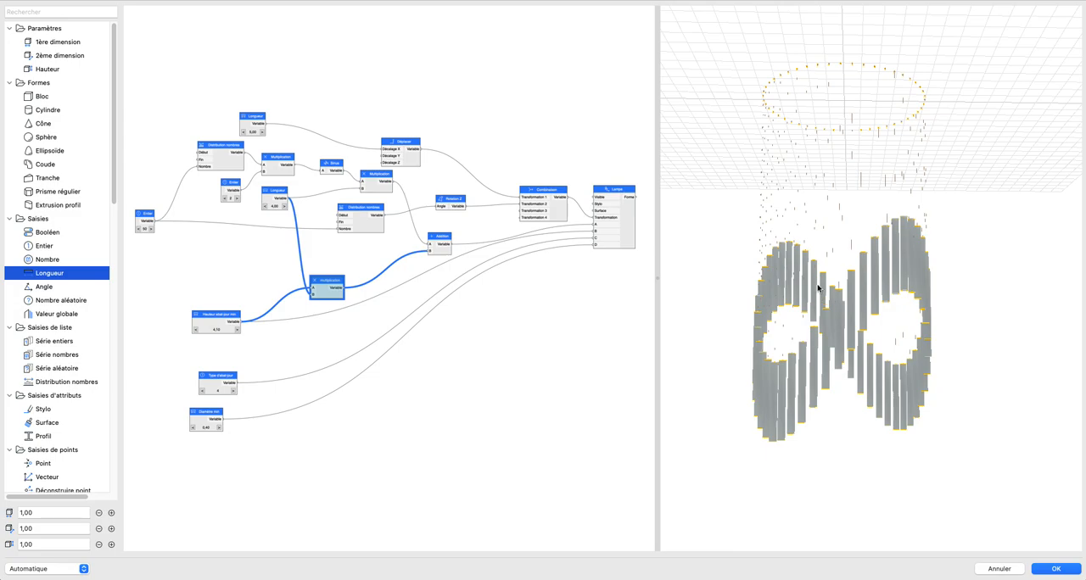
pyautogui.moveTo(820, 297); pyautogui.dragTo(802, 176)
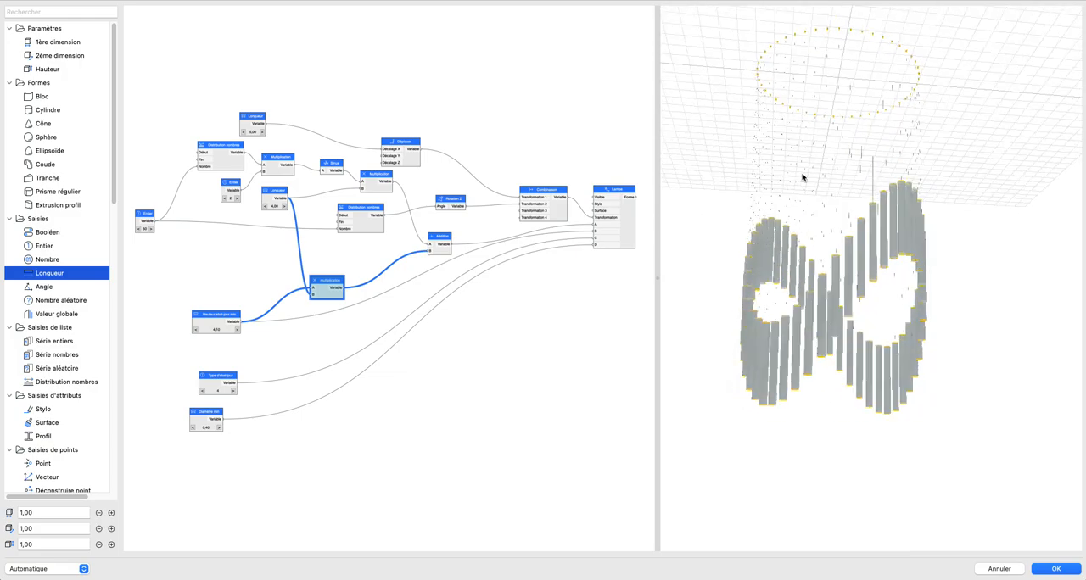
pyautogui.moveTo(778, 143); pyautogui.dragTo(879, 150)
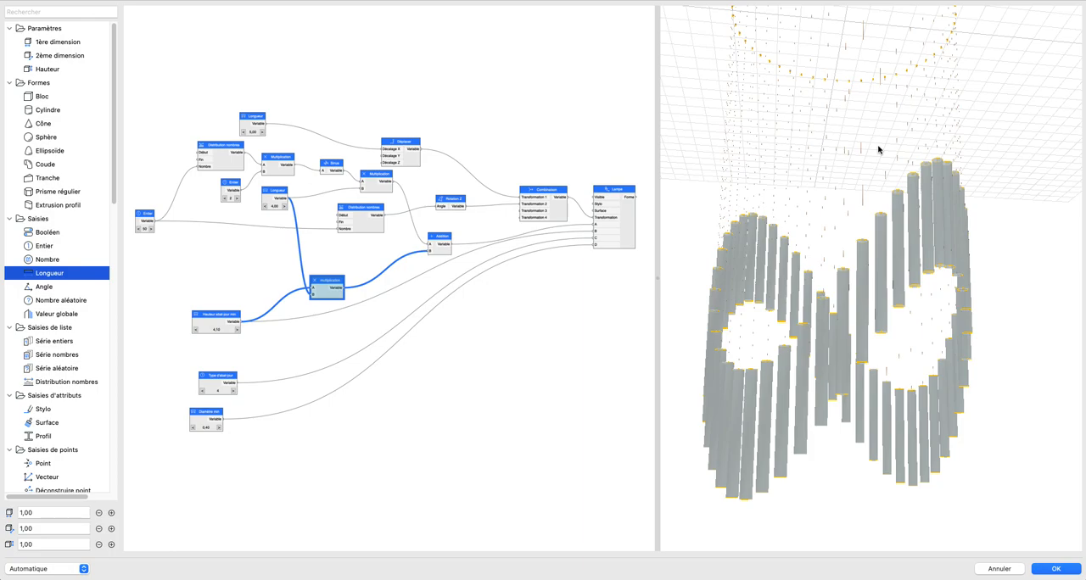
pyautogui.scroll(-5, 872, 186)
pyautogui.moveTo(872, 186); pyautogui.dragTo(832, 222)
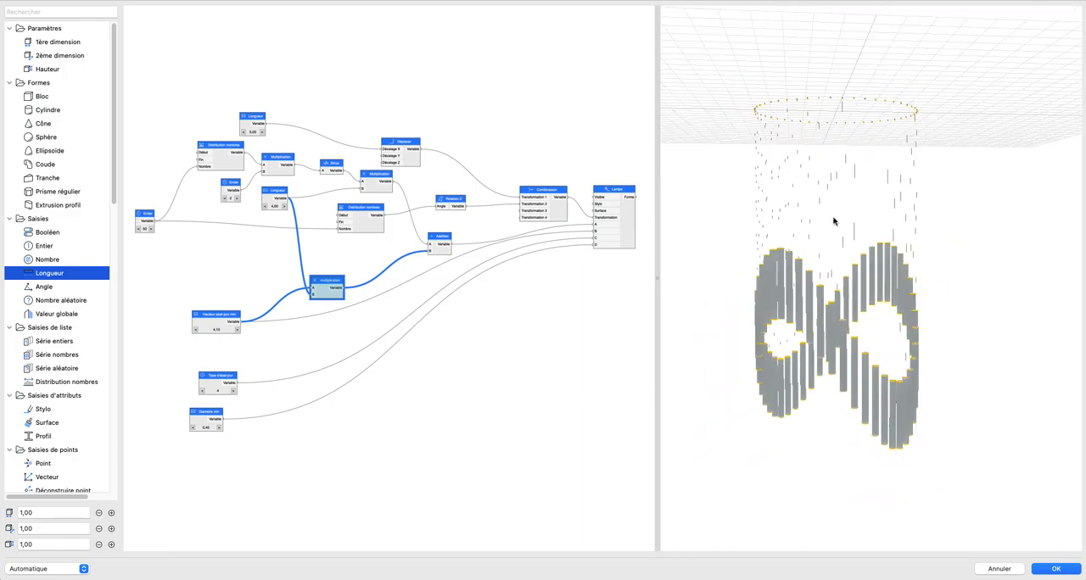